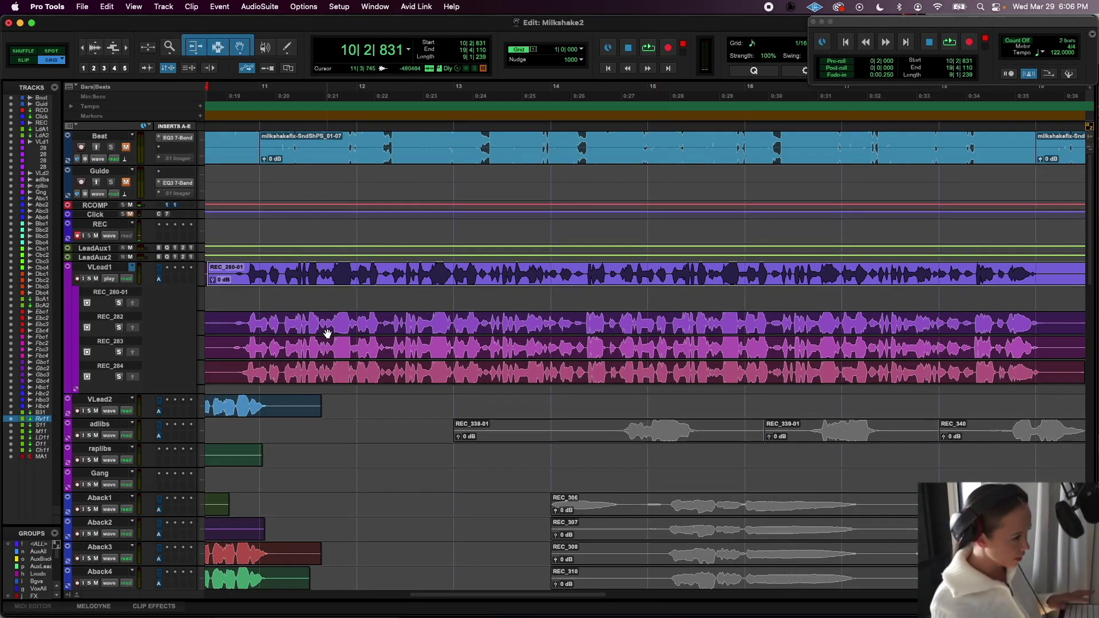
- Switch the VLead1 track display to waveform and back to playlists so its alternate takes are shown
click(110, 279)
click(132, 311)
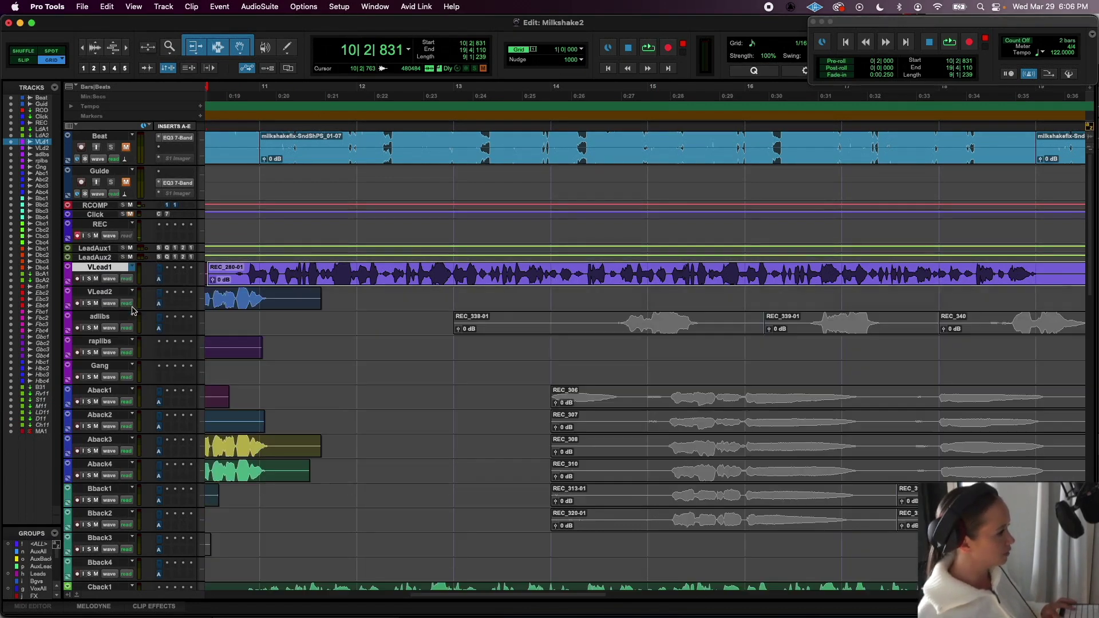
click(110, 279)
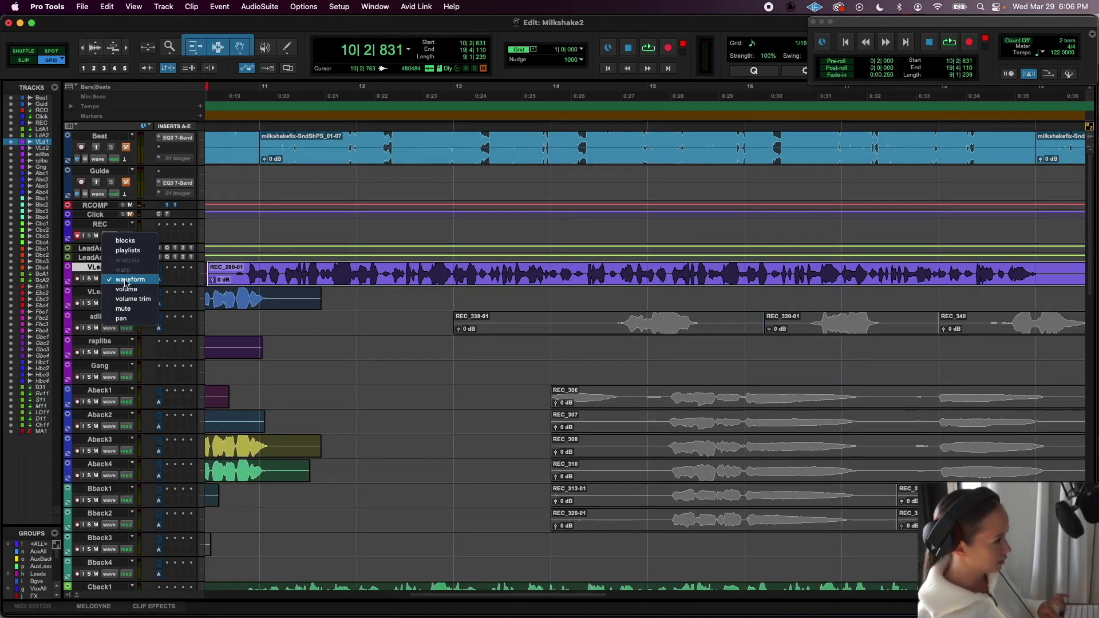
click(128, 250)
- Select the REC_282 take from about bar 10 beat 3 to bar 17 beat 2 and solo its playlist lane
click(246, 324)
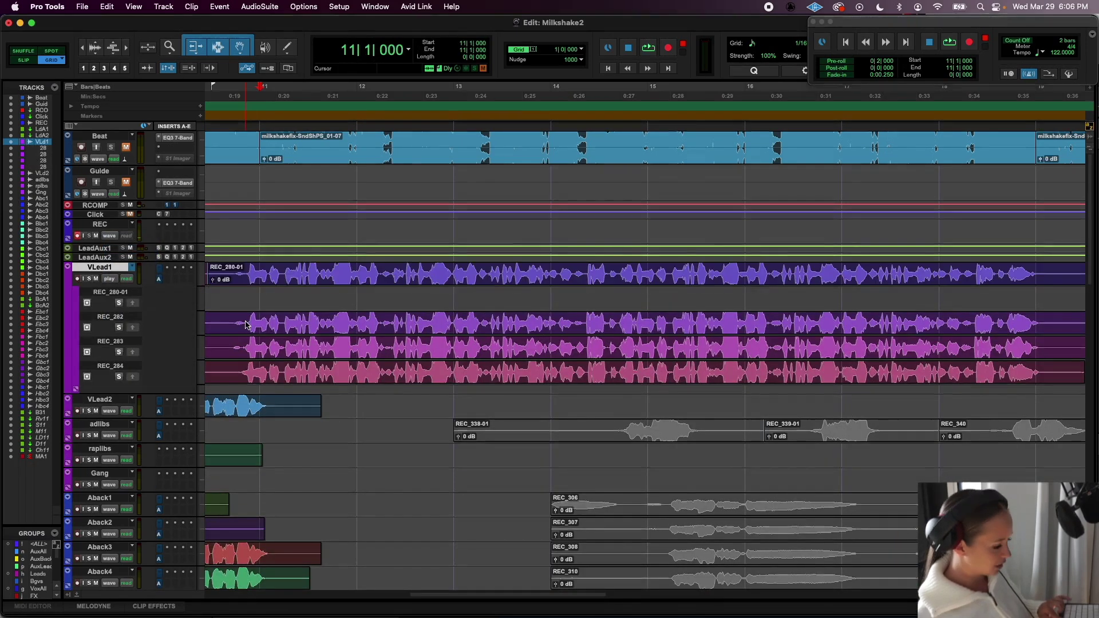
key(r)
key(r)
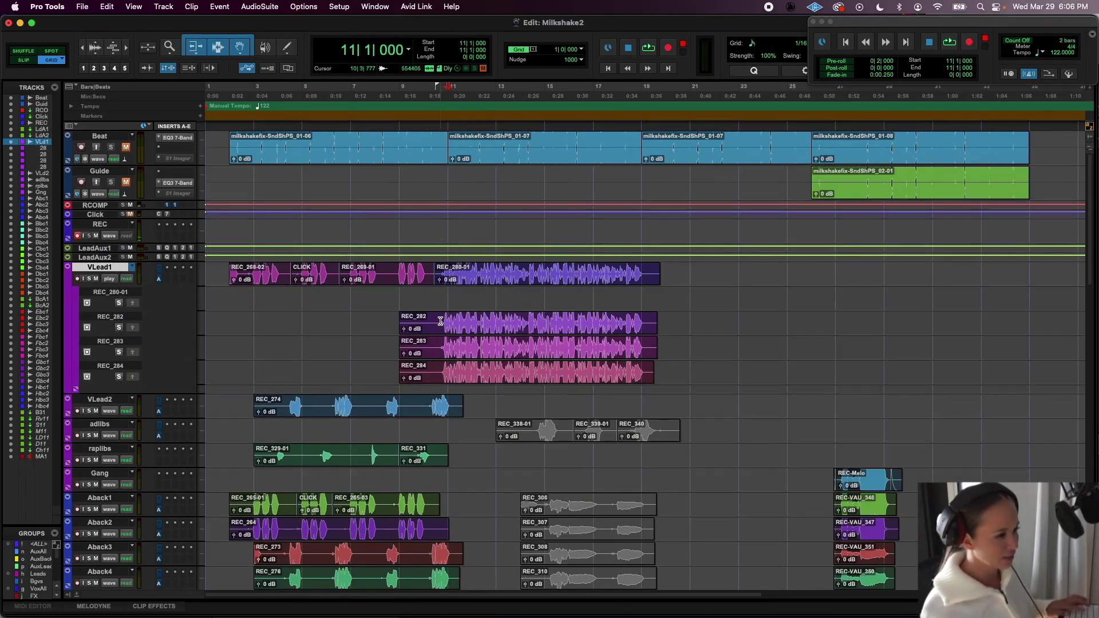
drag(440, 321, 601, 321)
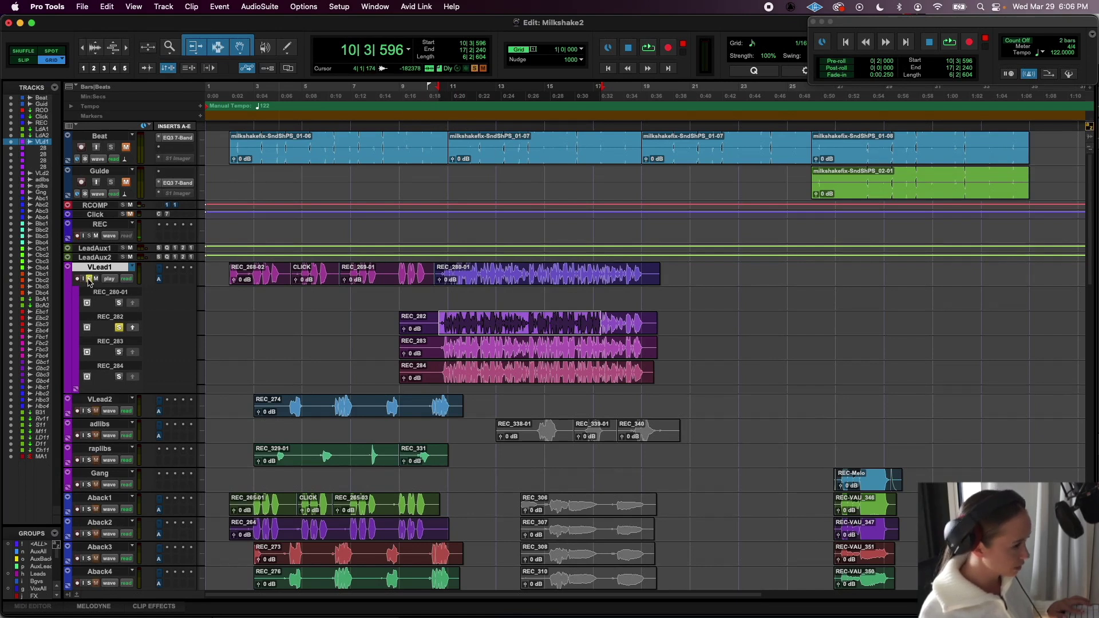
click(119, 329)
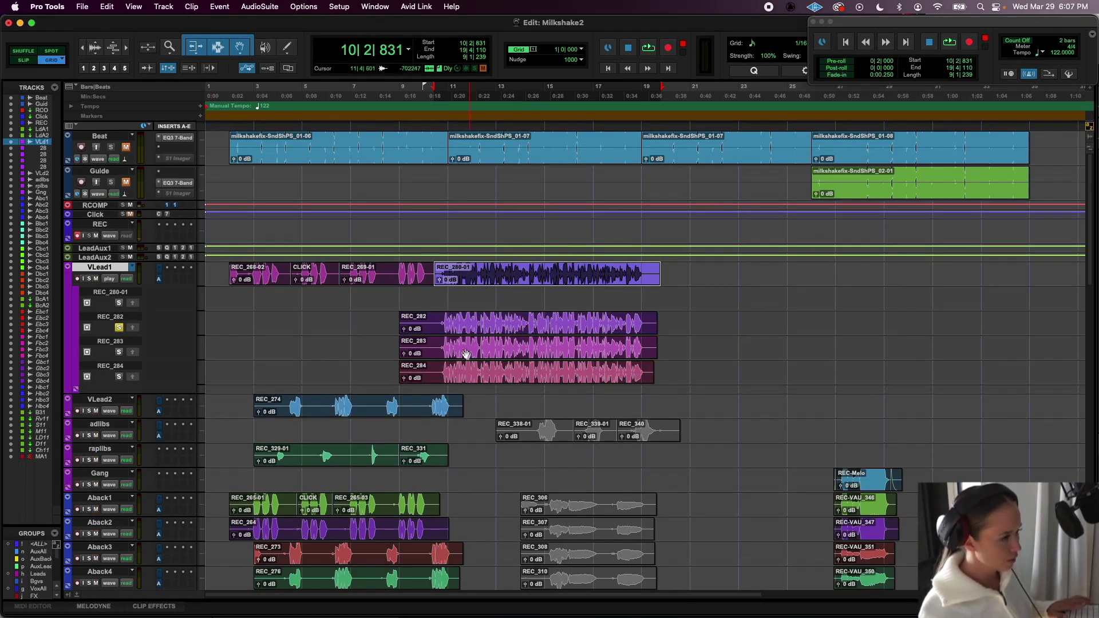
- Turn off the VLead1 track solo and place the edit cursor at about 10|3|777 in the REC_282 take
click(458, 328)
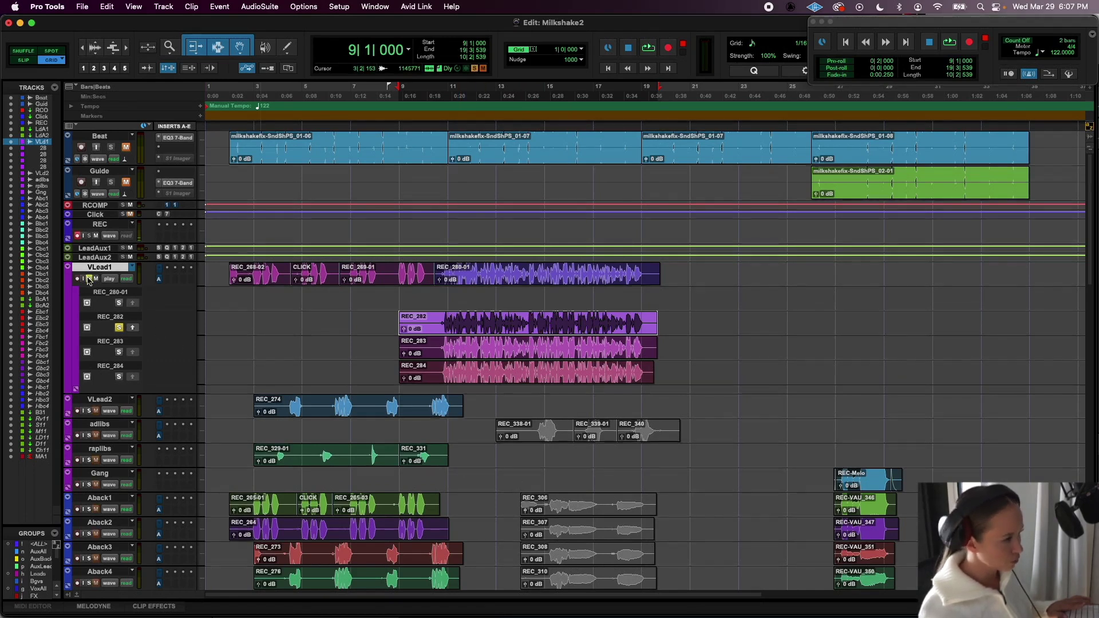
click(88, 278)
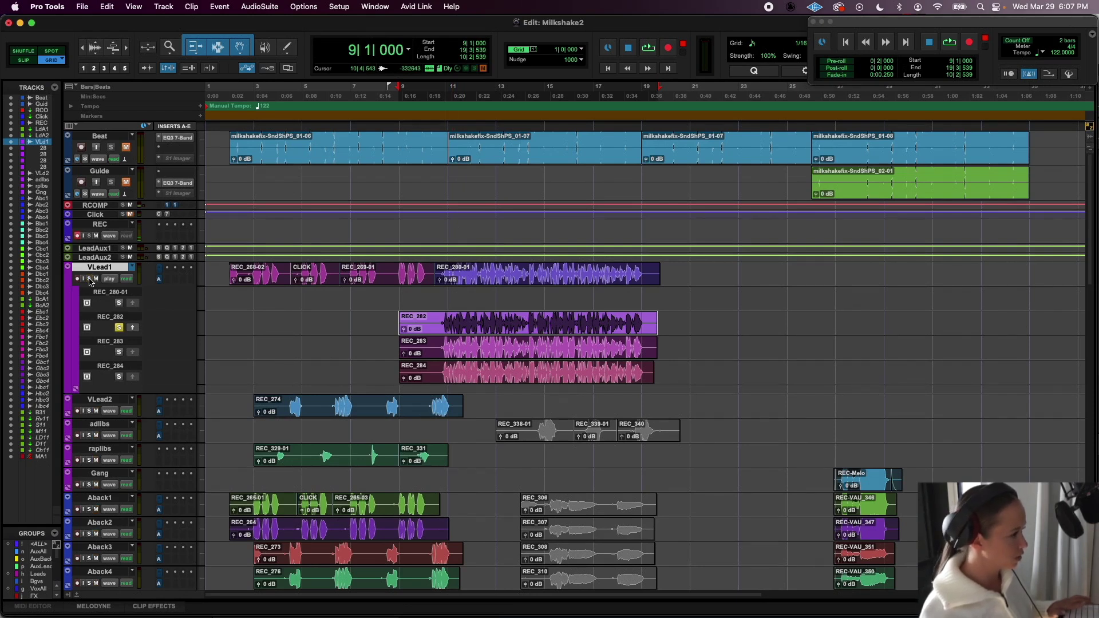
click(441, 321)
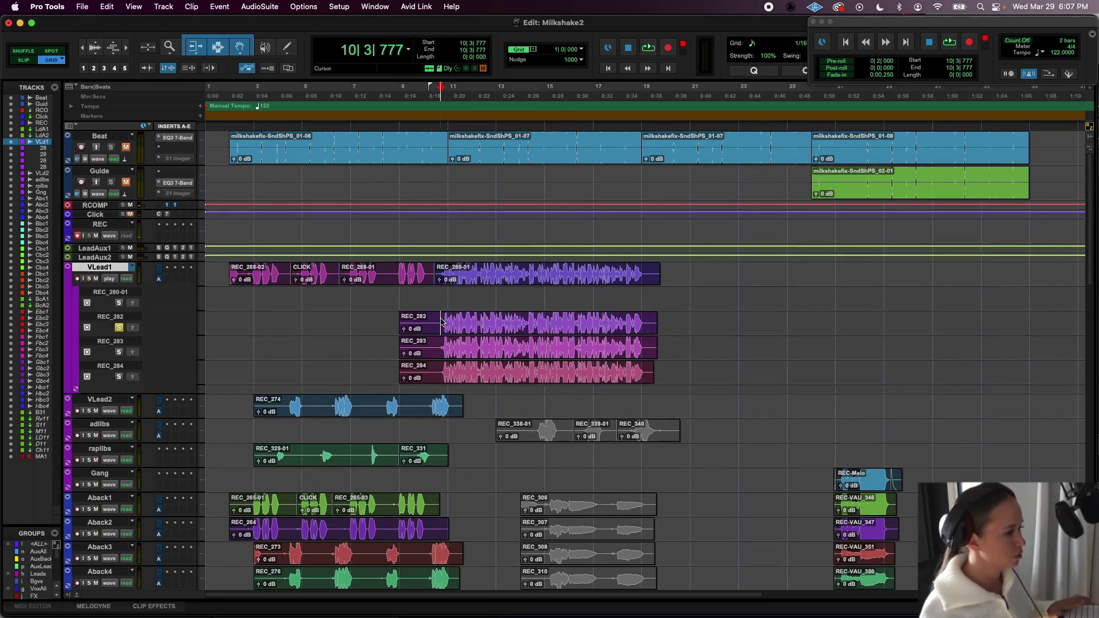
- Select the opening phrase of the VLead1 main playlist, about 10|3|947 to 12|2|403, for loop playback and solo the REC_284 lane
click(497, 280)
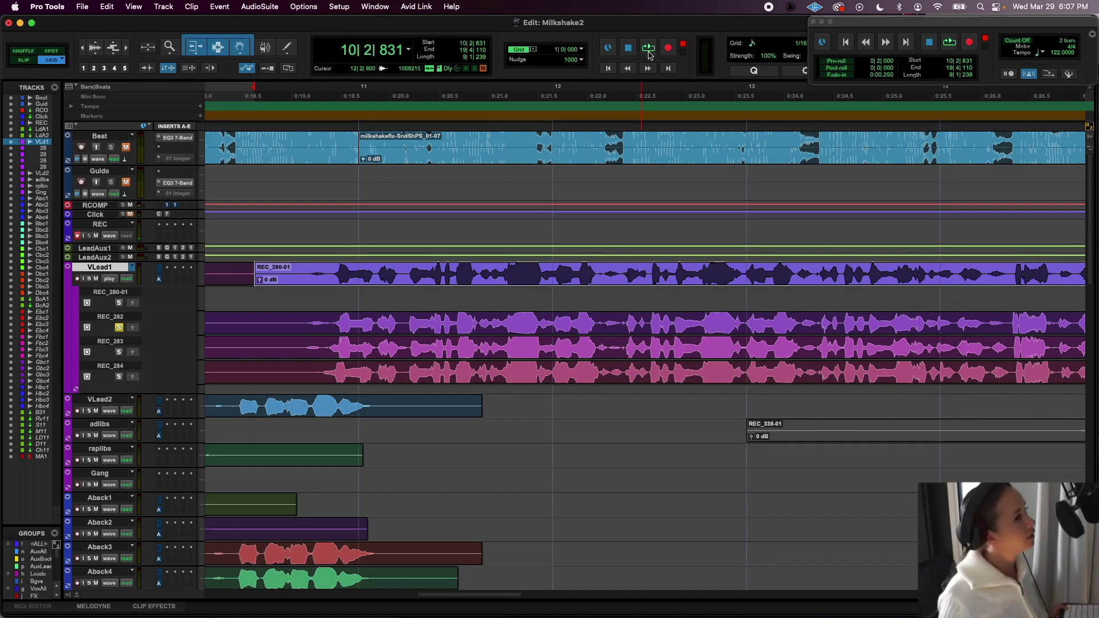
click(649, 51)
right_click(649, 54)
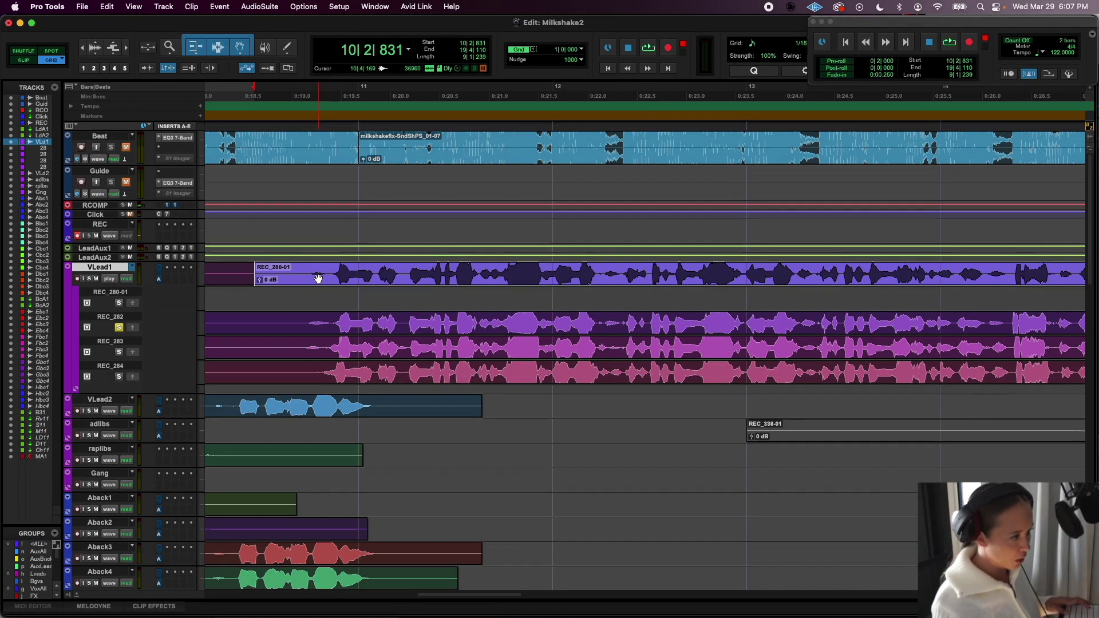
drag(309, 271, 621, 275)
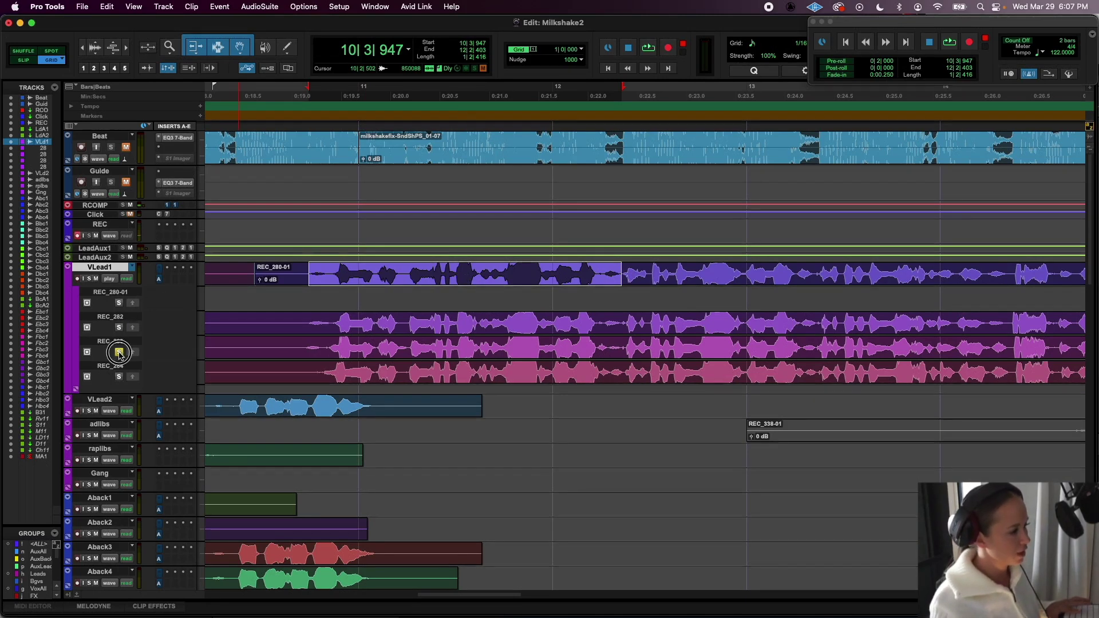
click(119, 376)
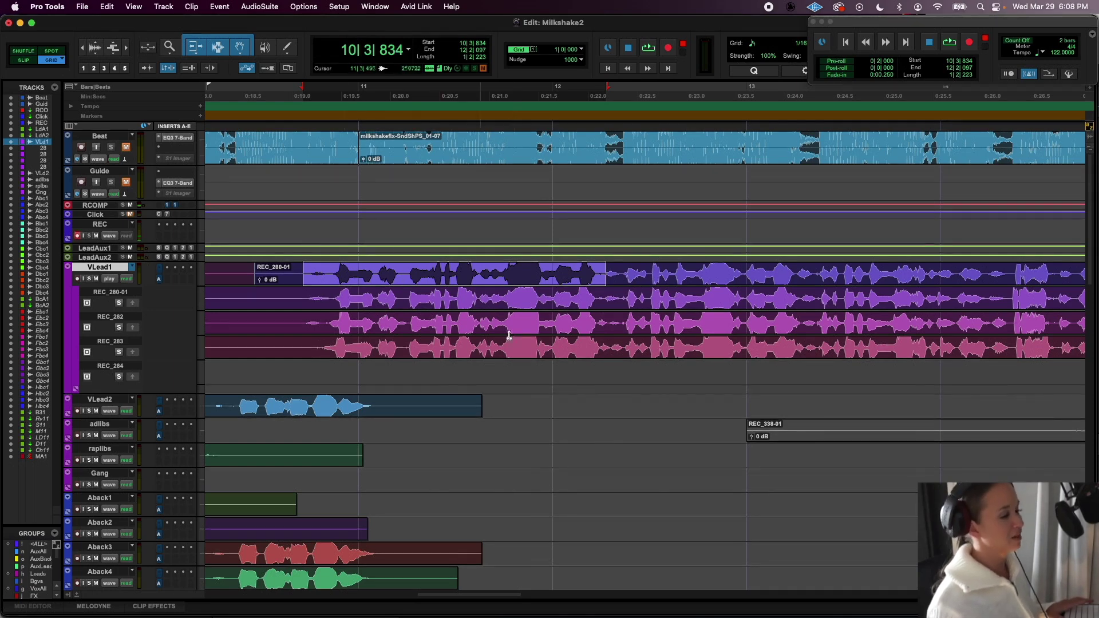
- Play the selected opening phrase on the soloed VLead1 main playlist and stop it again
scroll(405, 451, down, 10)
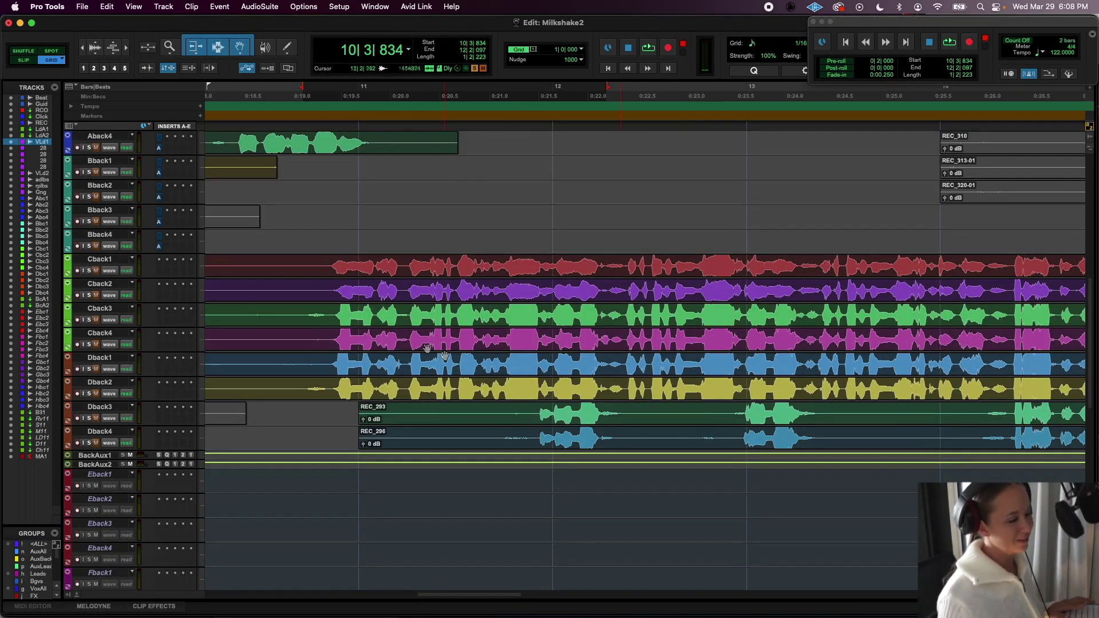
scroll(470, 356, up, 5)
scroll(470, 356, up, 5)
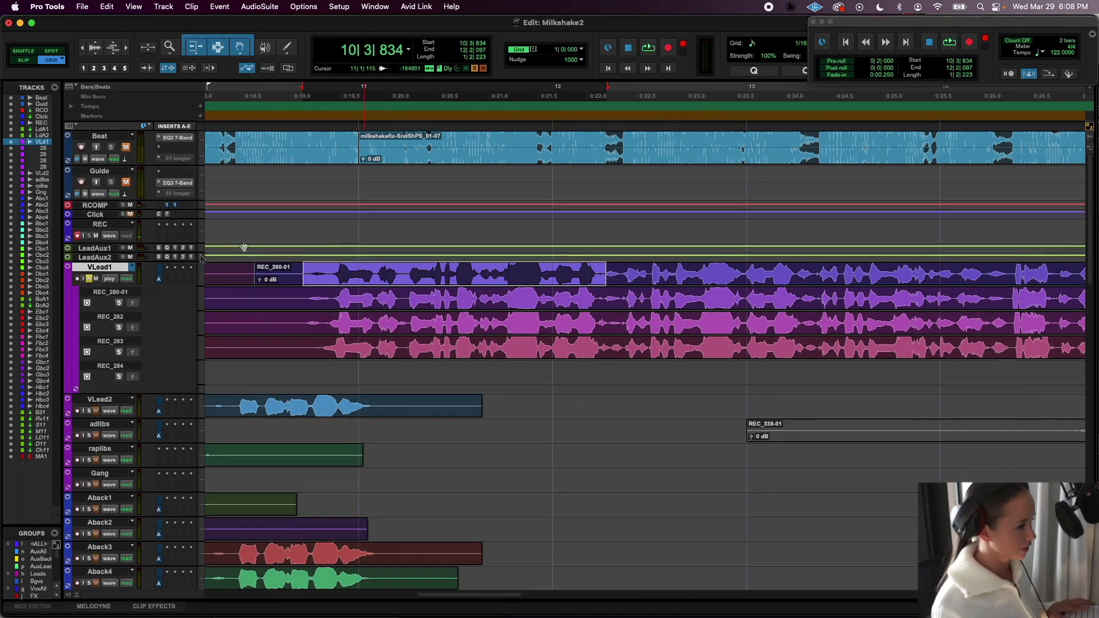
key(space)
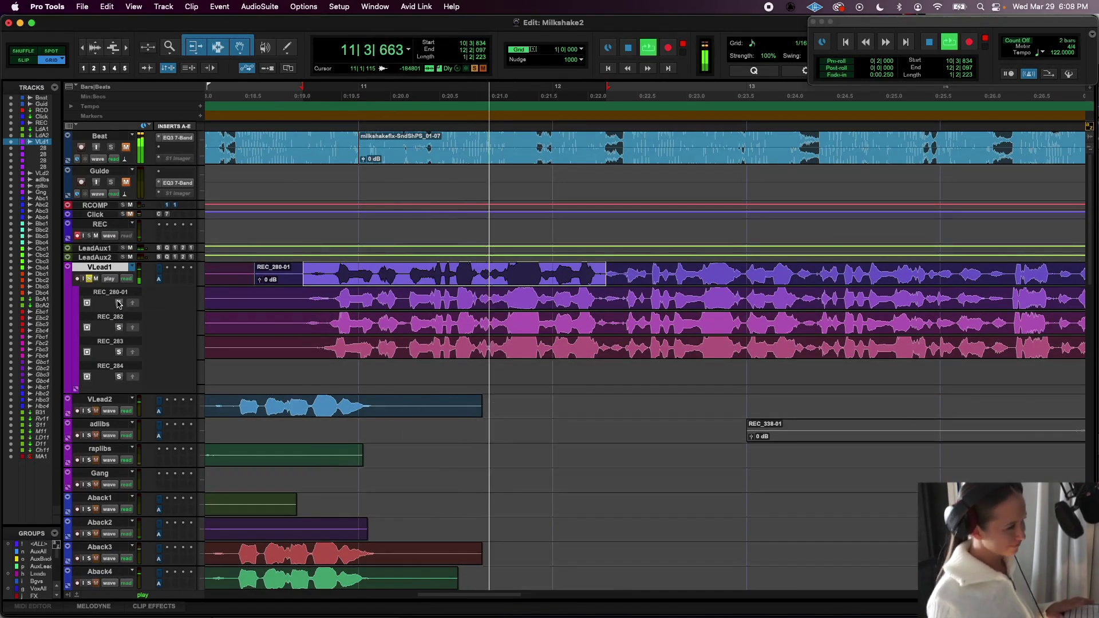
key(space)
- Audition the selected phrase in takes REC_280-01, REC_282 and REC_283 by soloing each lane in turn, ending back on the main playlist
click(118, 303)
key(space)
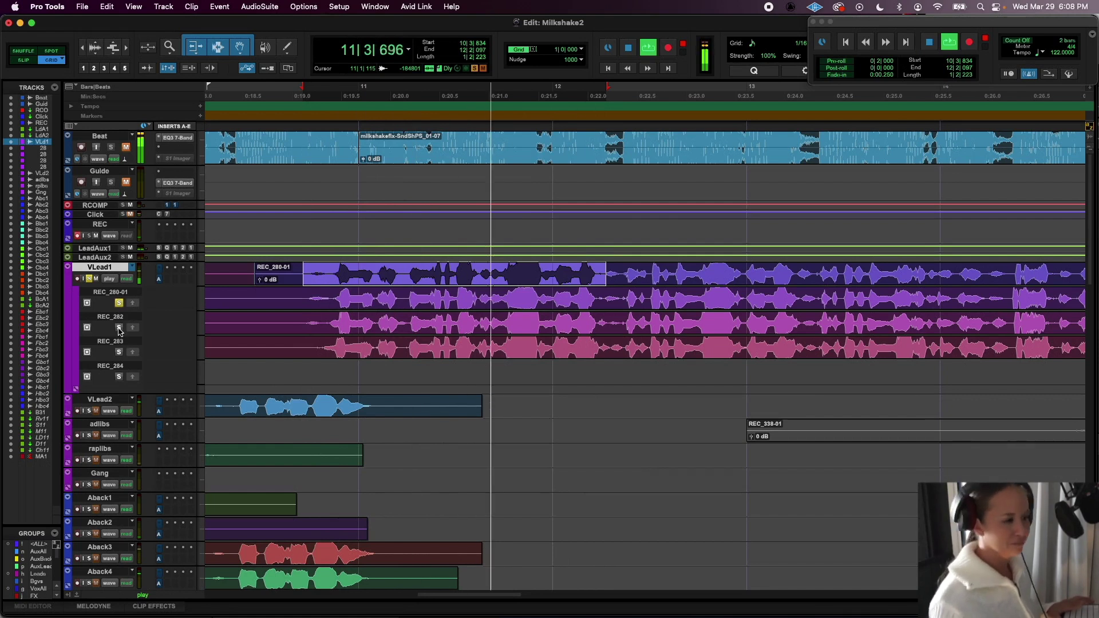
click(119, 328)
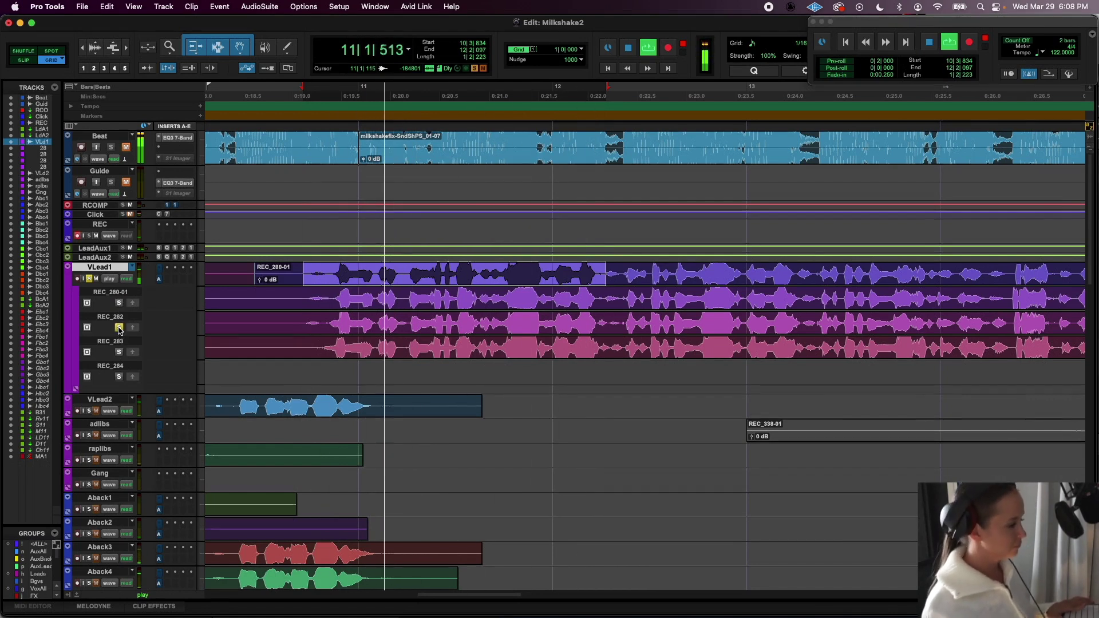
key(space)
key(space)
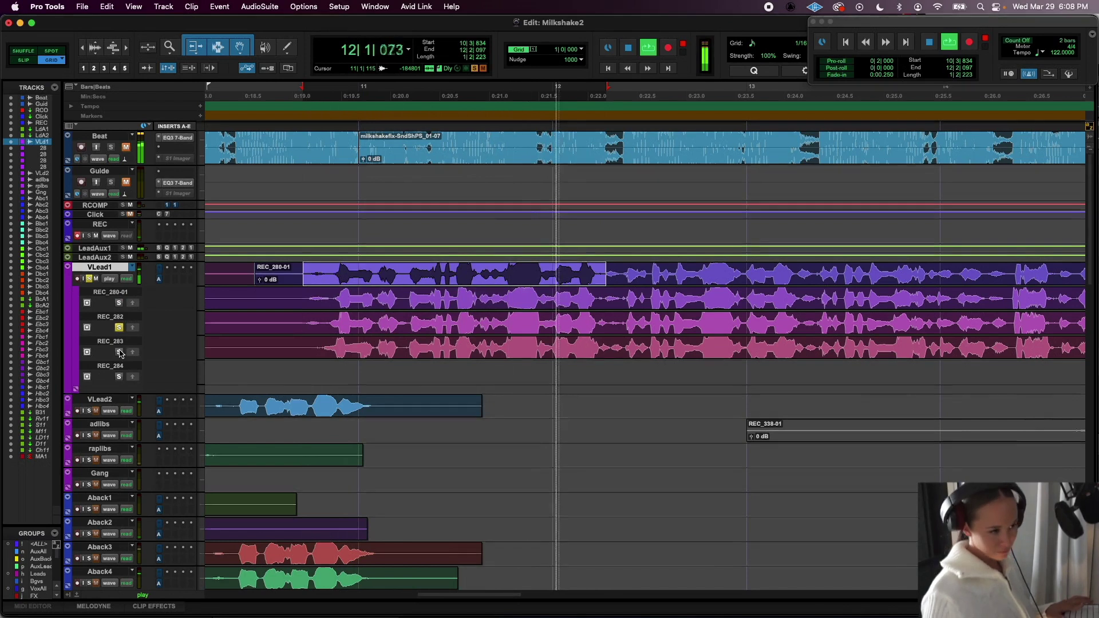
click(120, 353)
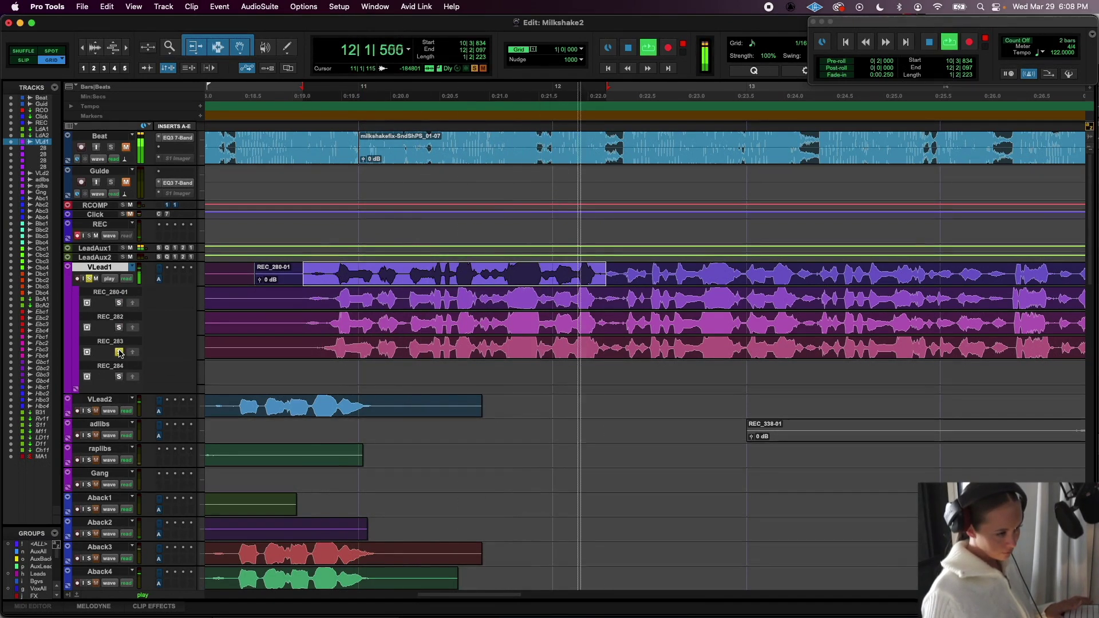
click(120, 352)
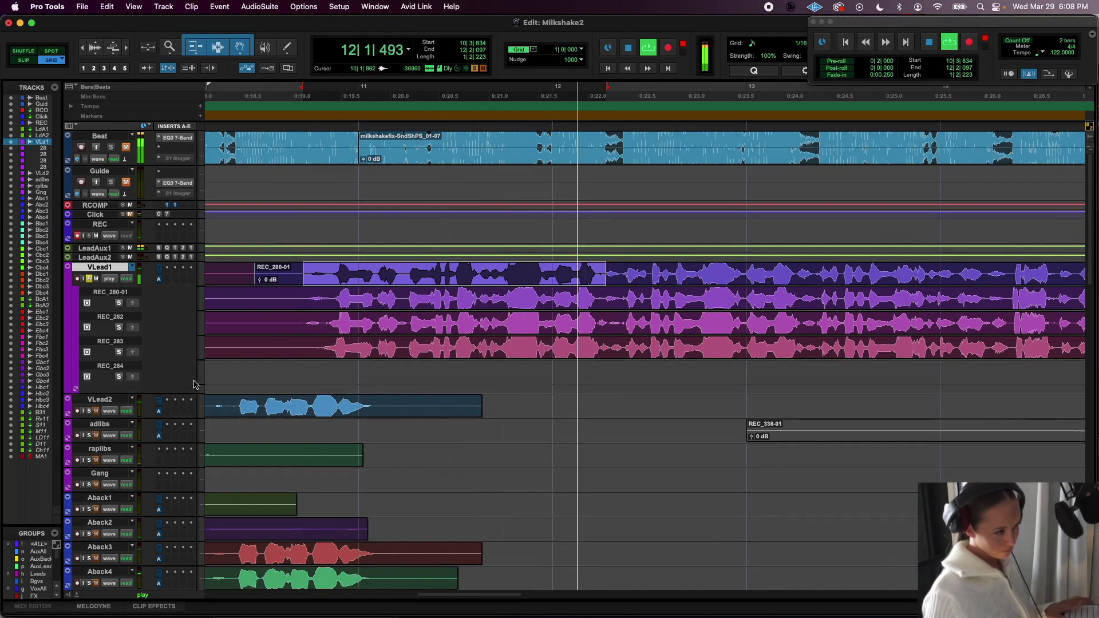
- Compare takes REC_280-01, REC_282 and REC_283 once more, restarting the phrase as the soloed lane changes
click(119, 302)
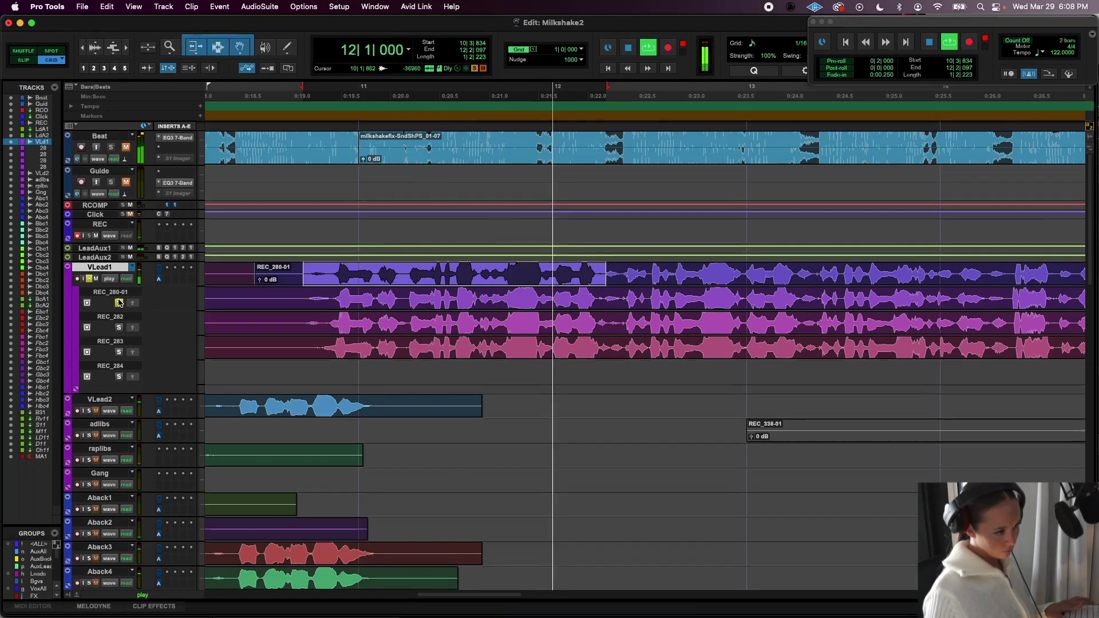
key(space)
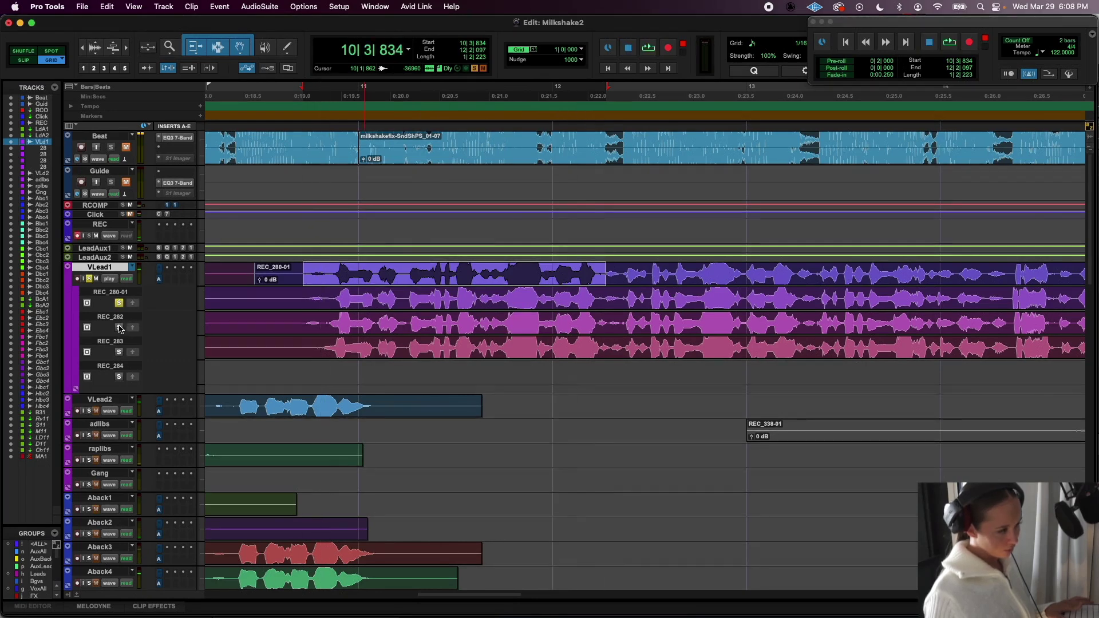
click(119, 327)
key(space)
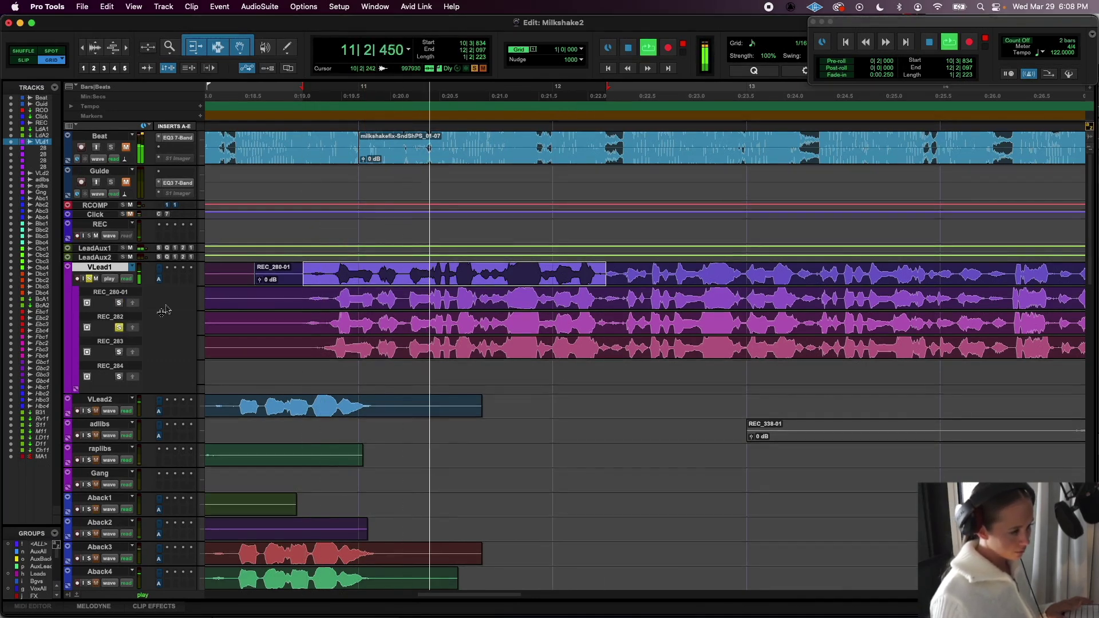
key(space)
click(119, 352)
key(space)
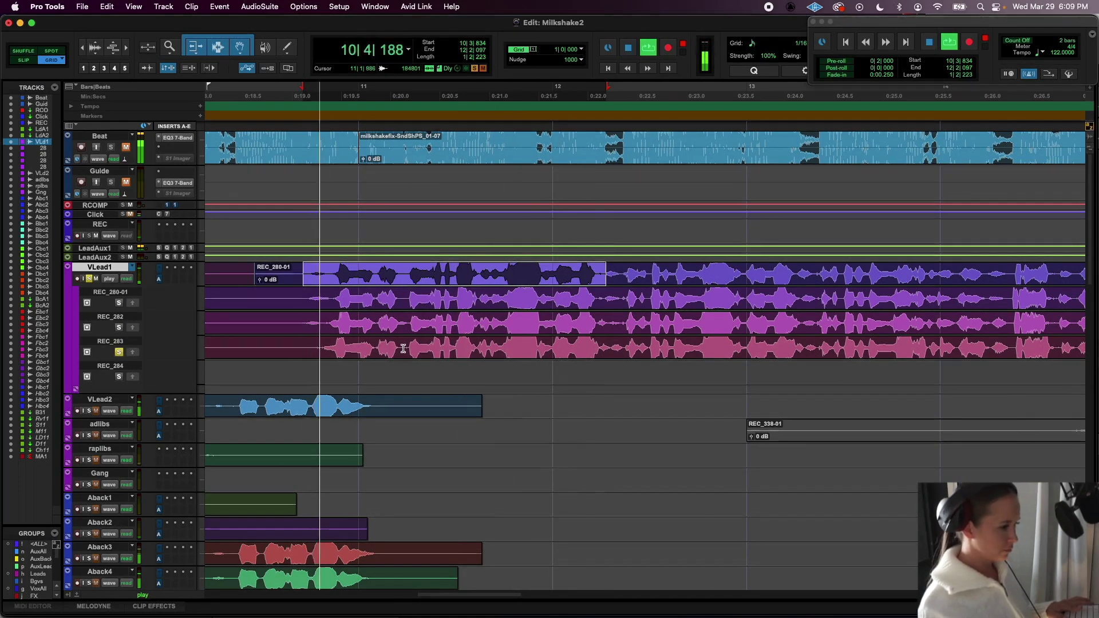
key(space)
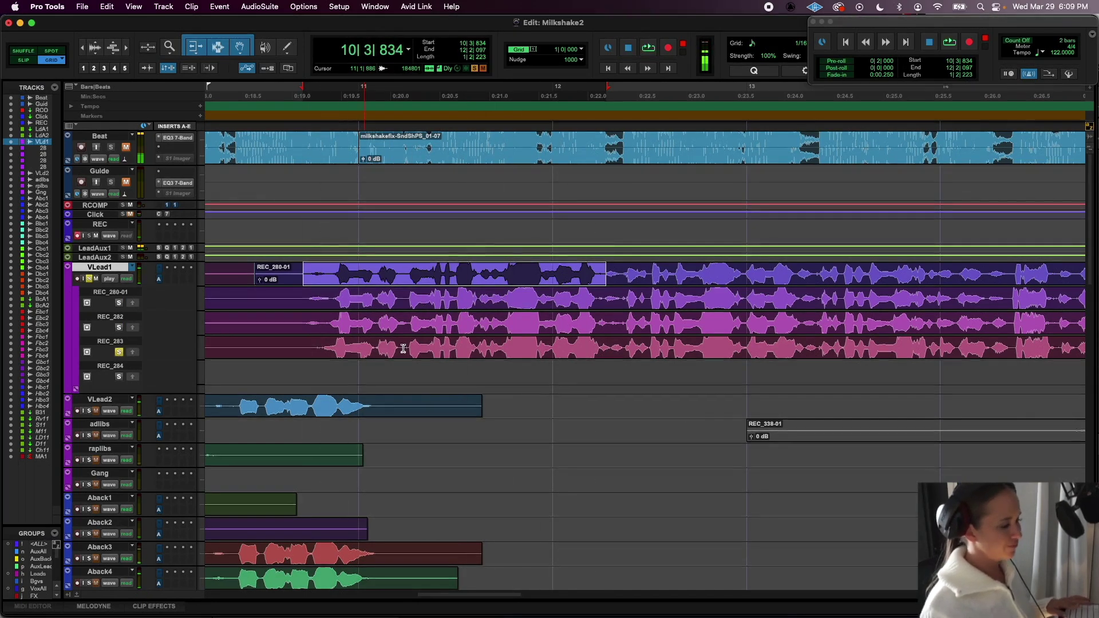
- Copy the opening words of the REC_283 lane, from about 10|3|471 to 11|1|886, to the VLead1 main playlist
click(301, 347)
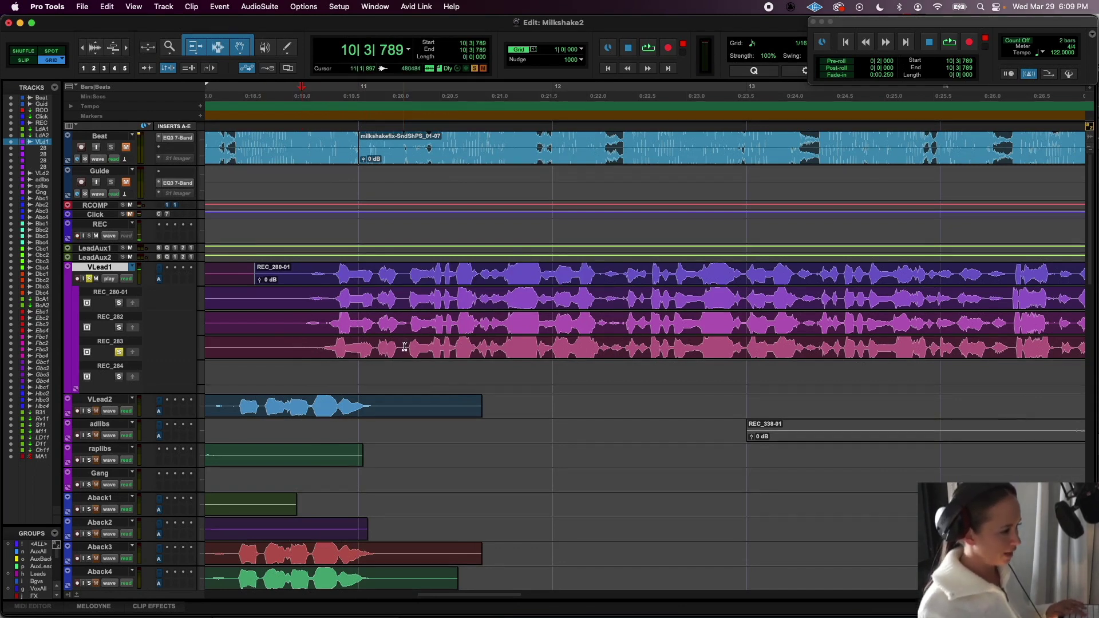
drag(405, 347, 286, 357)
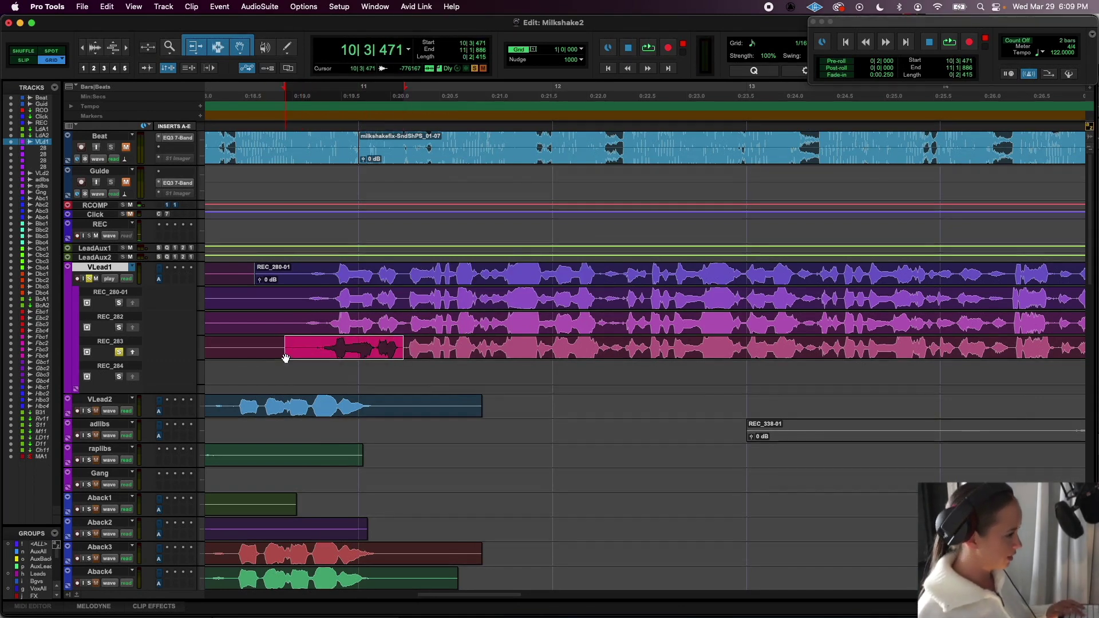
click(133, 354)
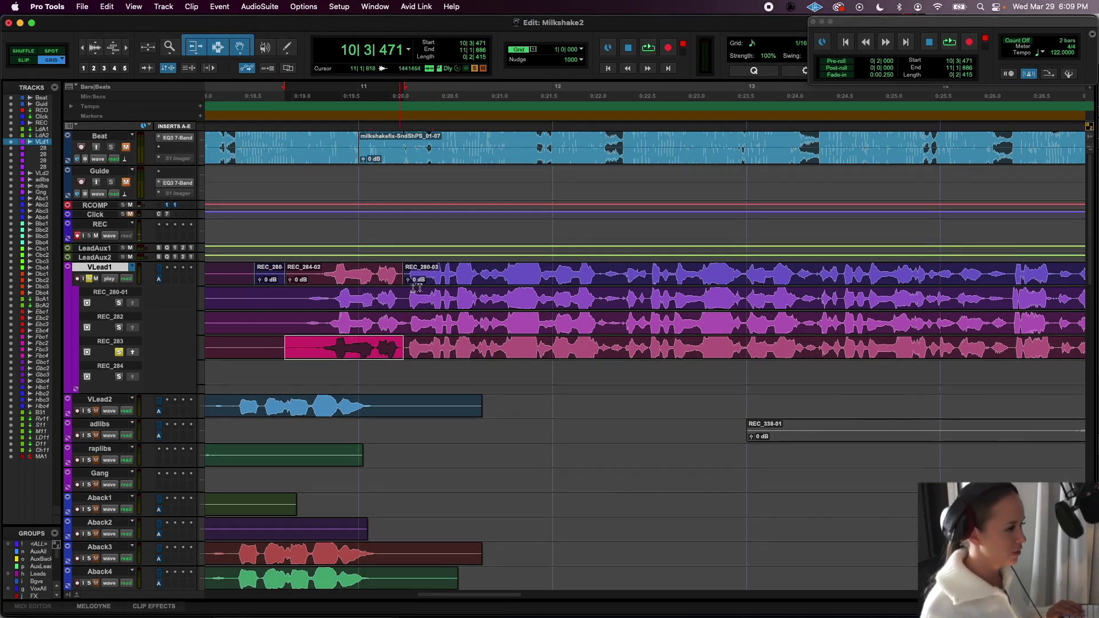
- Separate the opening words in the REC_283 lane, from about 10|3|675 to 11|1|897, into their own clip
drag(298, 322, 410, 321)
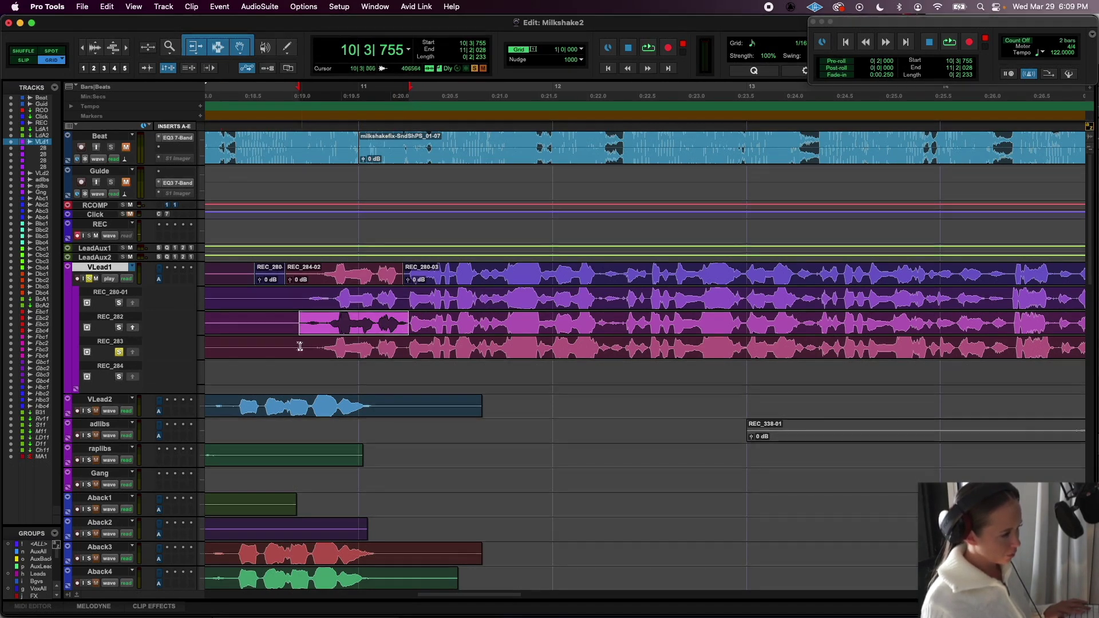
drag(297, 347, 404, 347)
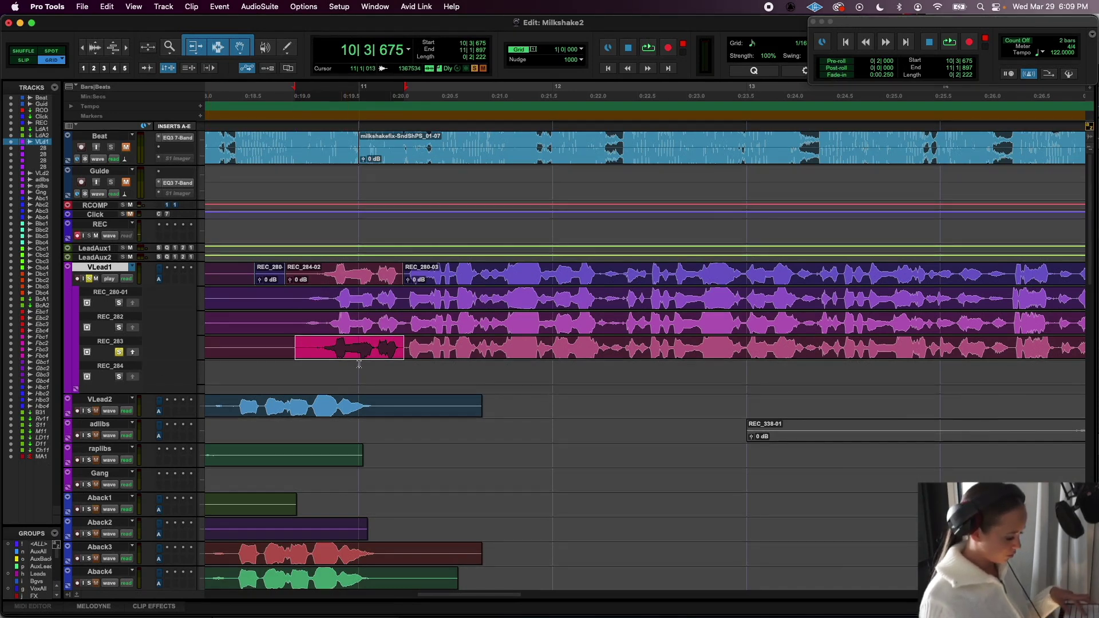
key(super+e)
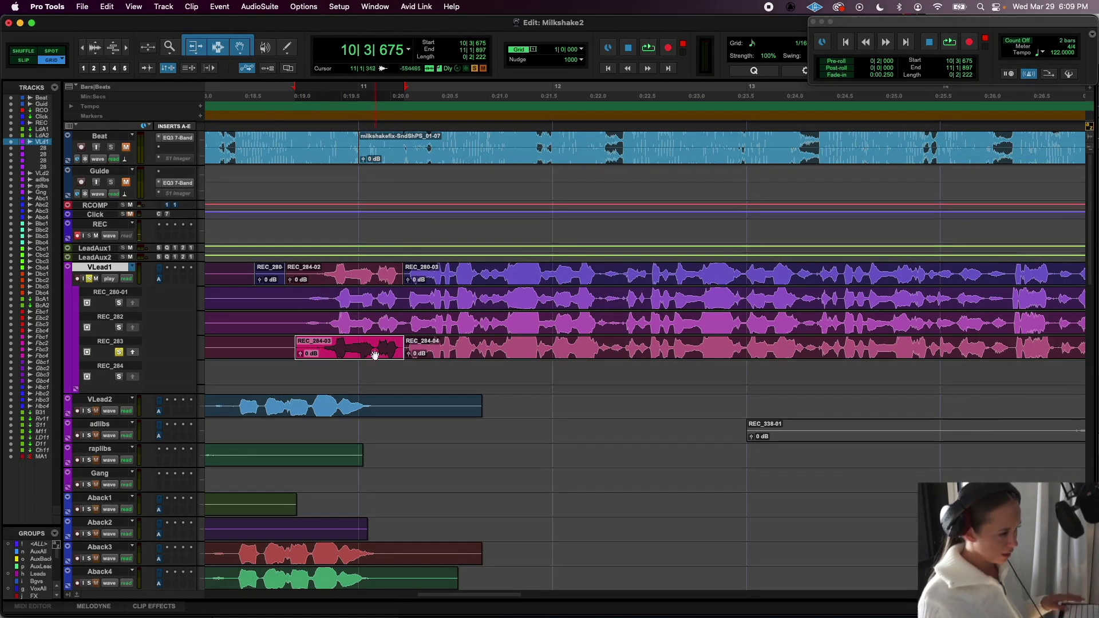
- Move the separated clip from the REC_283 lane up onto the VLead1 main playlist and undo the move
drag(372, 352, 369, 280)
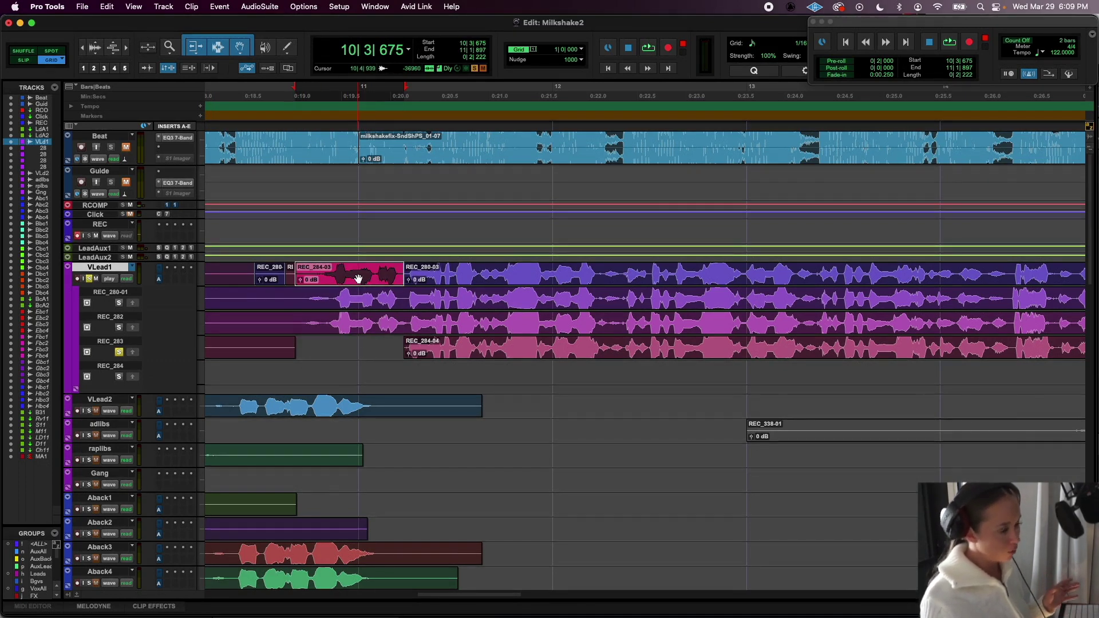
key(super+z)
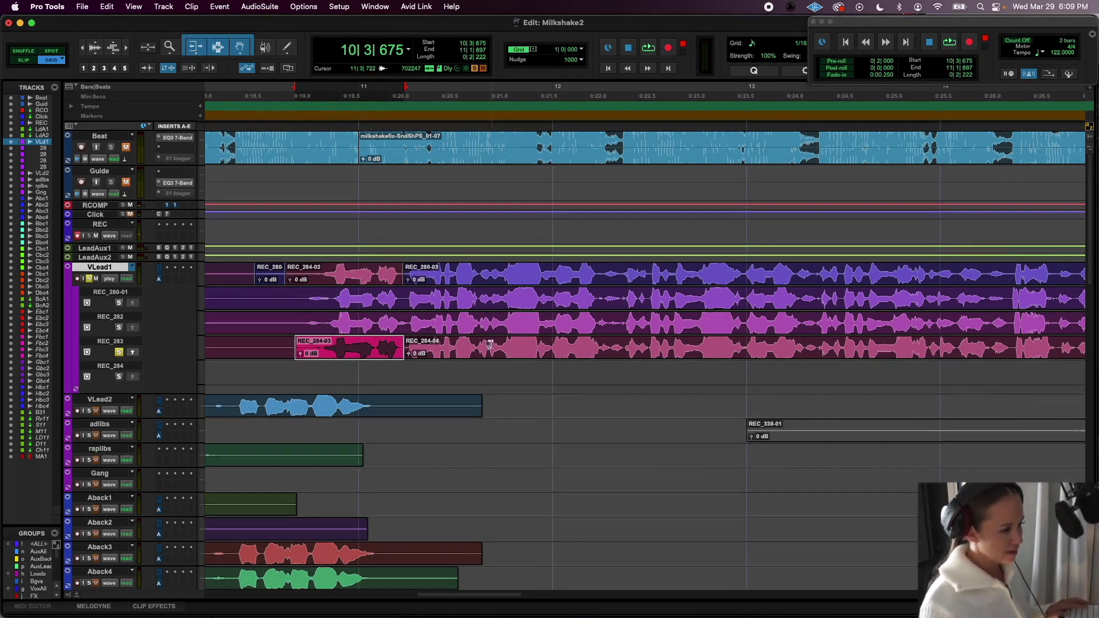
- Audition the REC_283 lane from 11|1|897 and split it at about 11|3|416 and 12|2|437
click(551, 354)
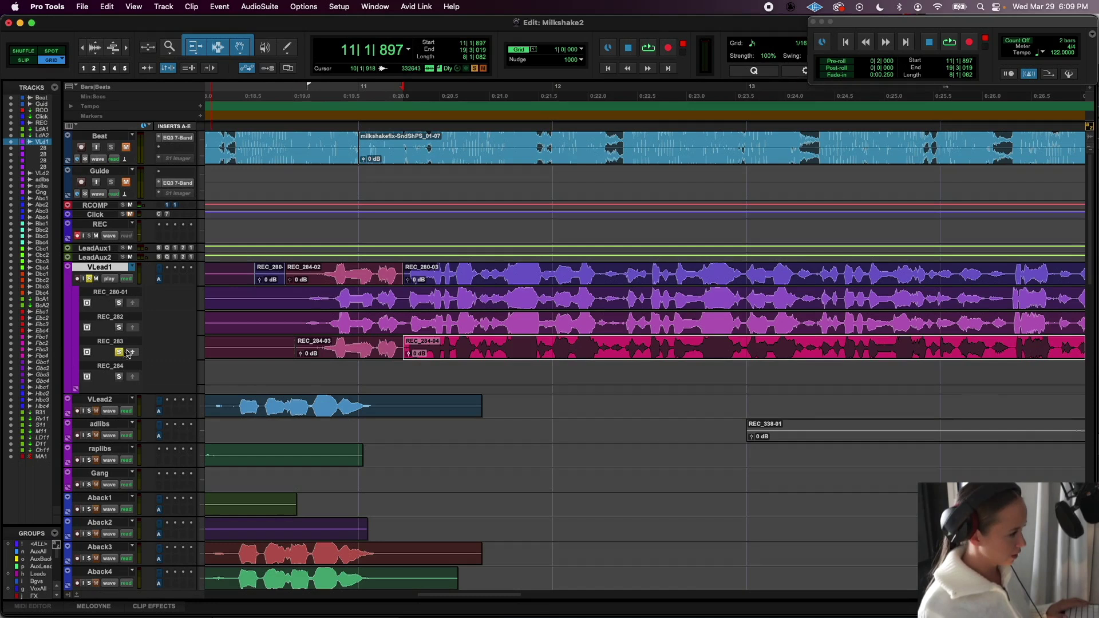
key(space)
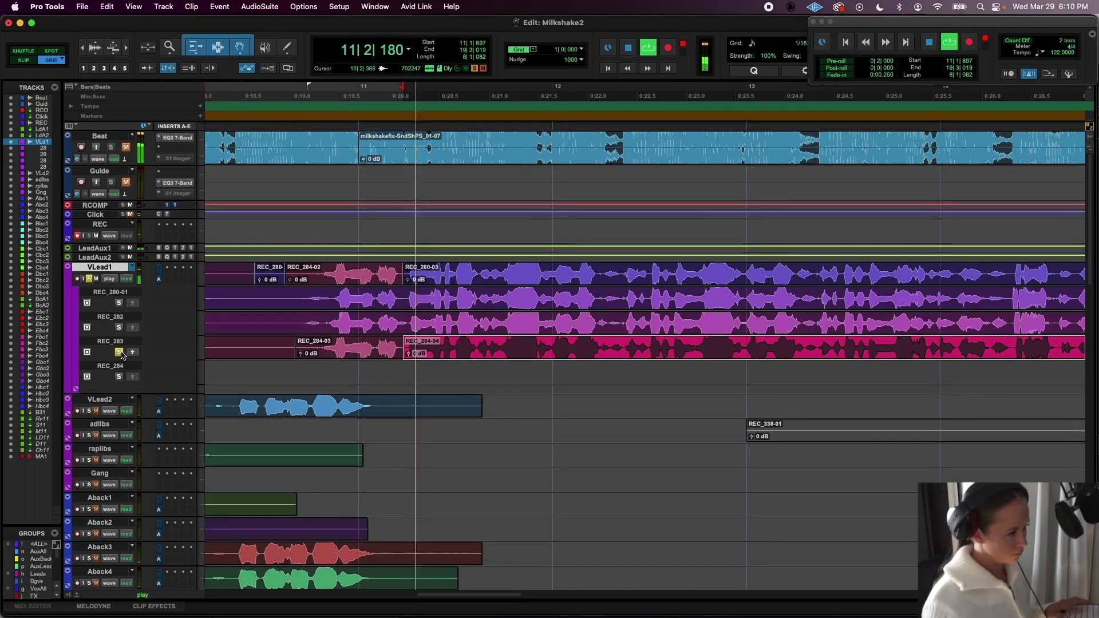
click(478, 347)
key(super+e)
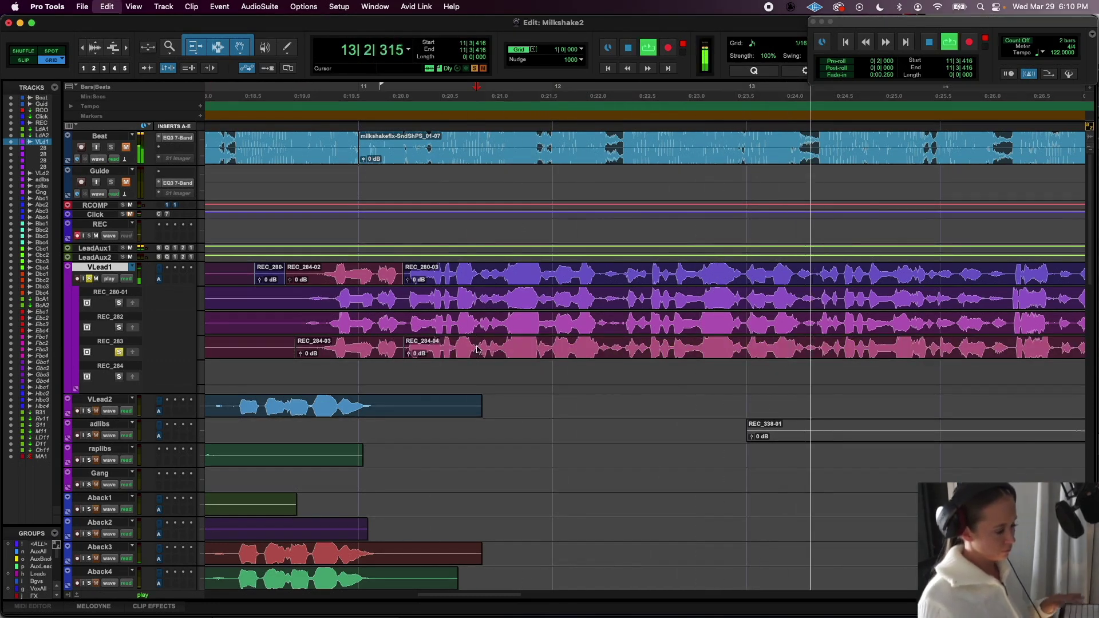
key(space)
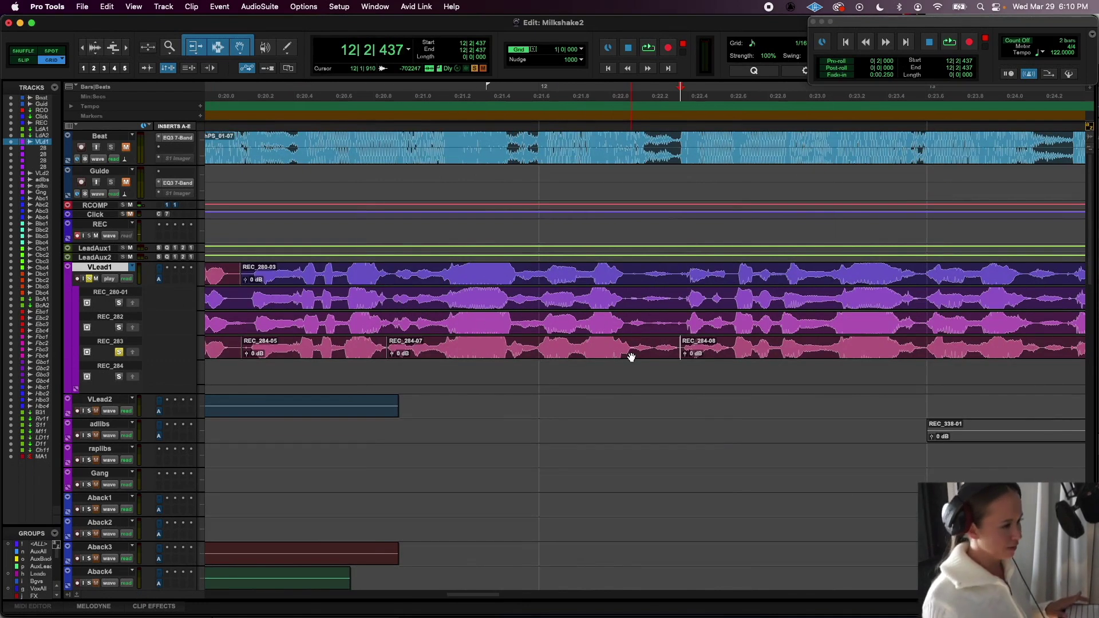
- Copy the separated REC_283 clip, from about 11|3|416 to 12|2|437, to the VLead1 main playlist and select the copy
click(632, 358)
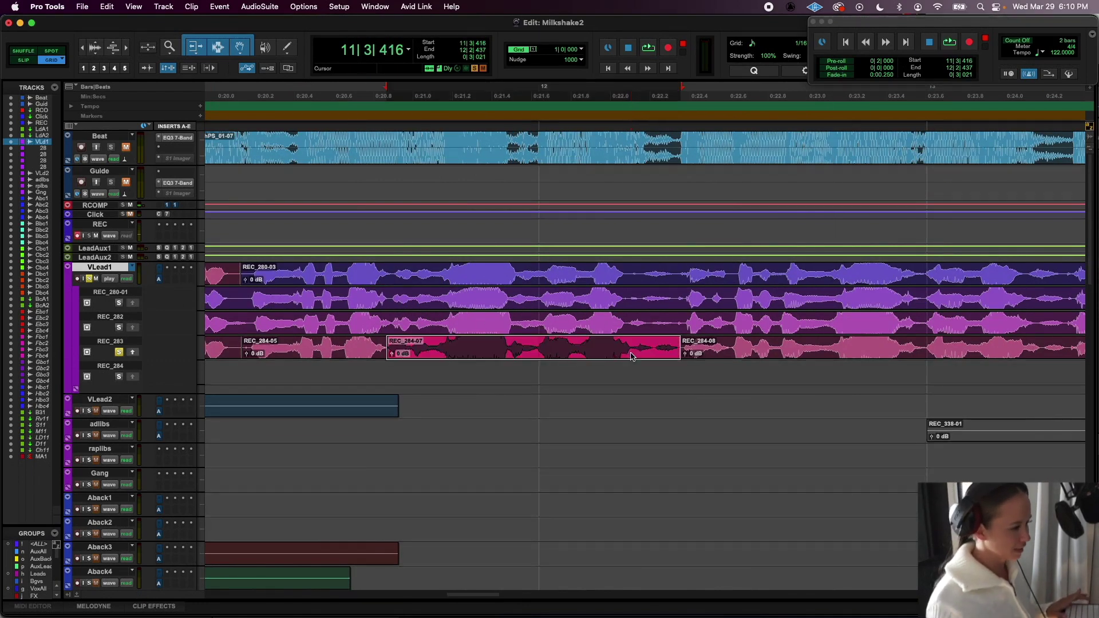
click(133, 352)
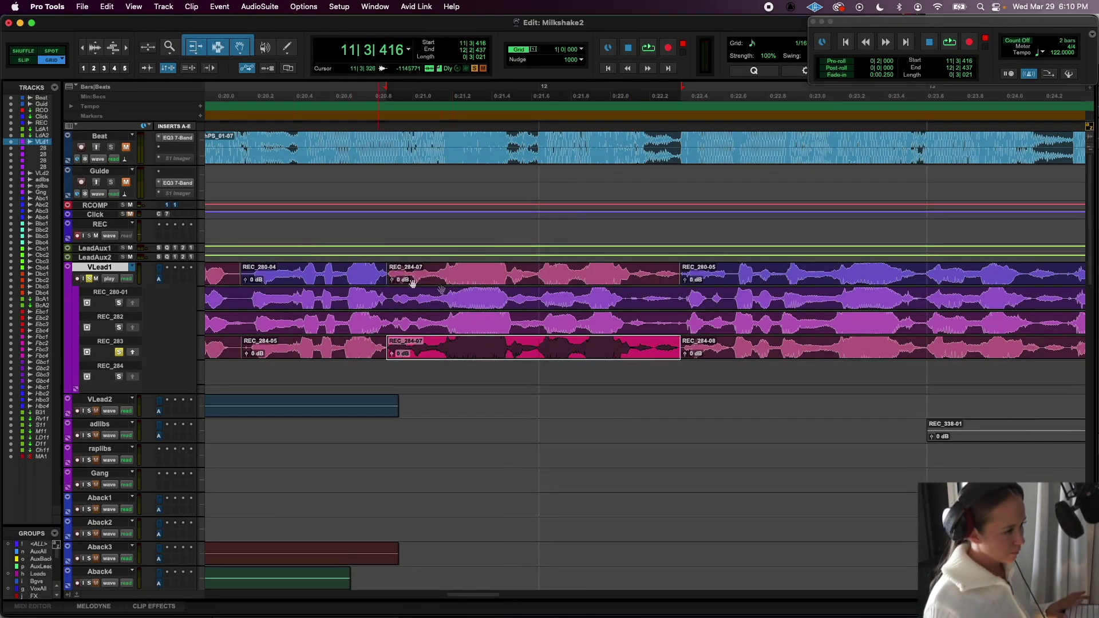
click(787, 284)
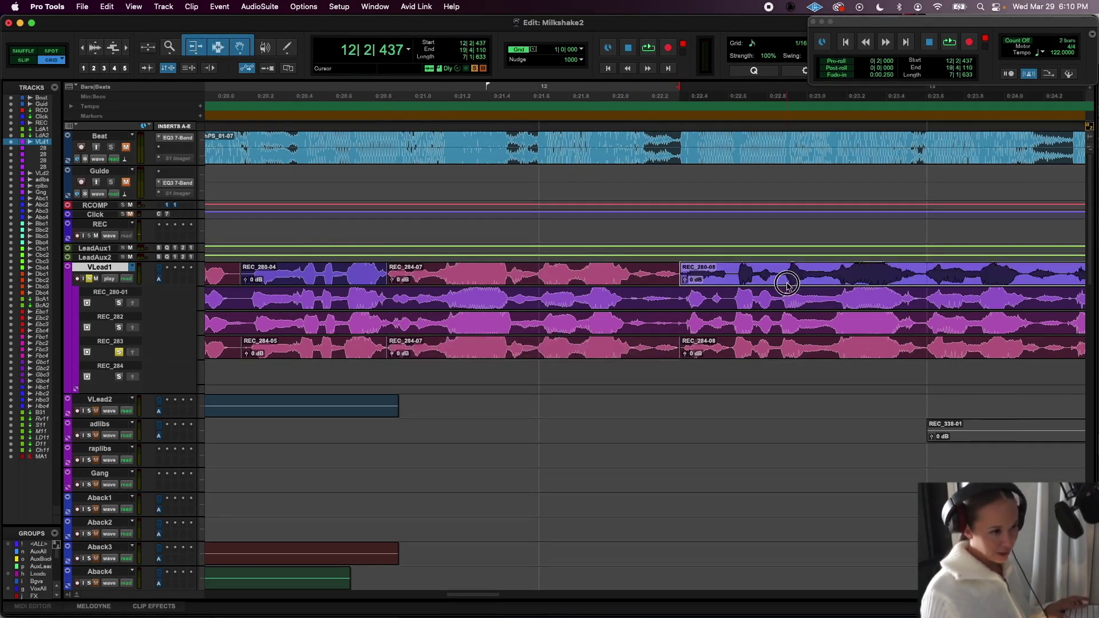
click(418, 287)
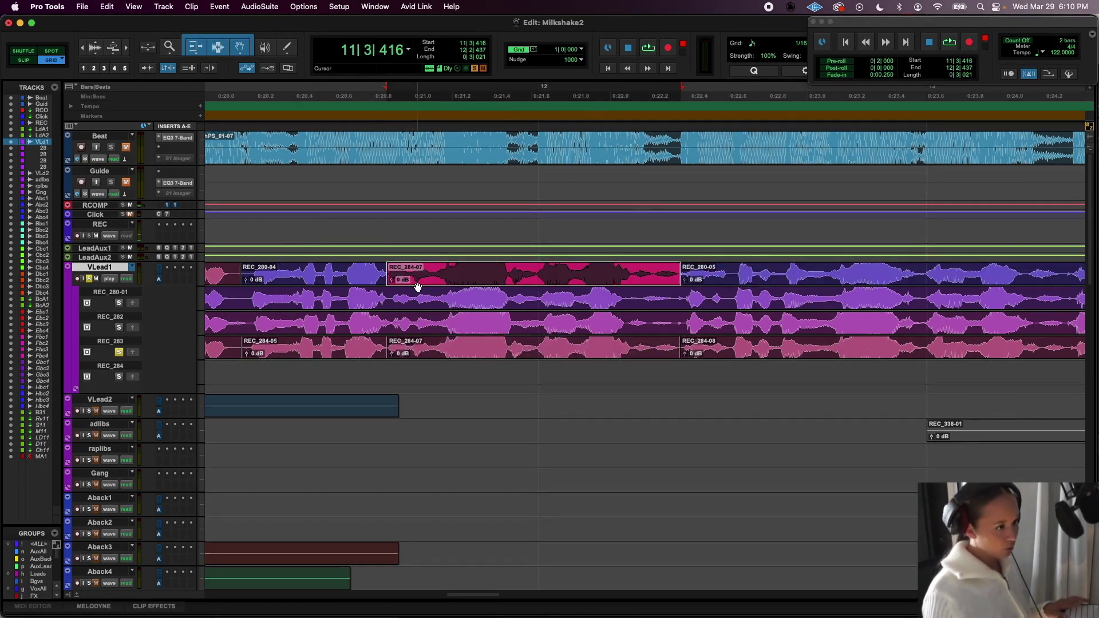
- Inspect the join at about 11|3|416 on the main playlist and in the REC_283 lane, highlighting the stretch from 11|3|447 to 11|3|489
key(super+bracketright)
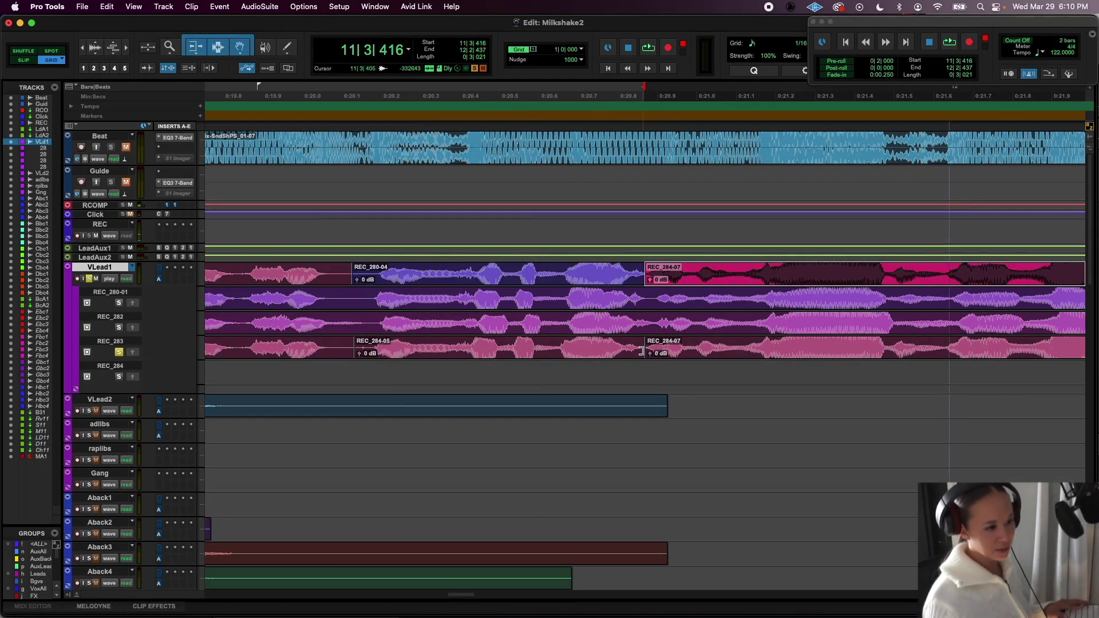
click(668, 361)
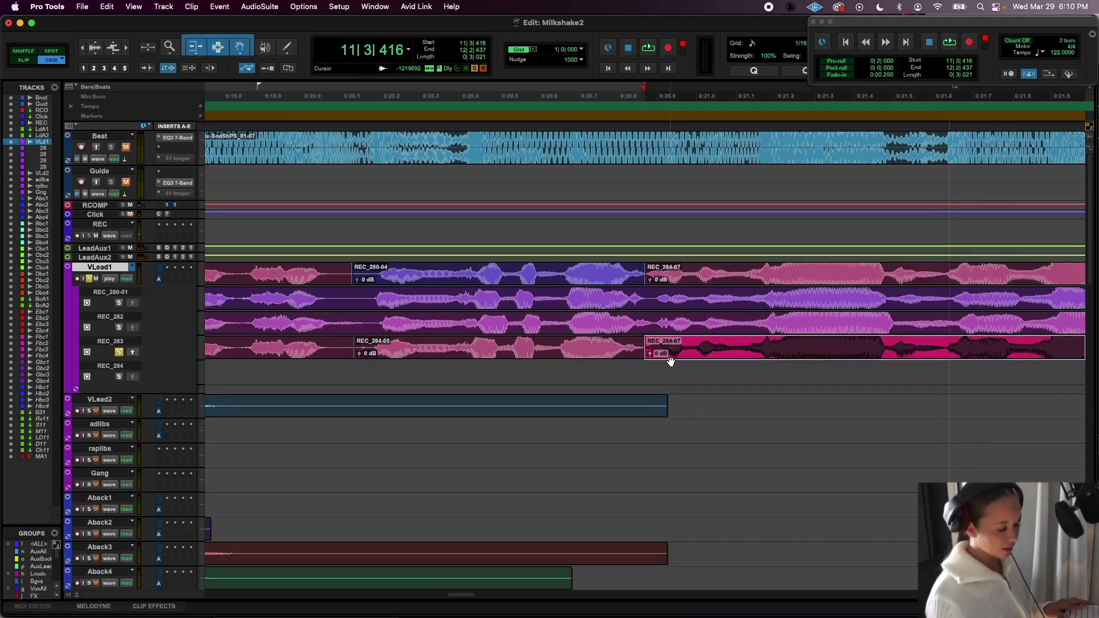
key(super+bracketright)
key(super+bracketright)
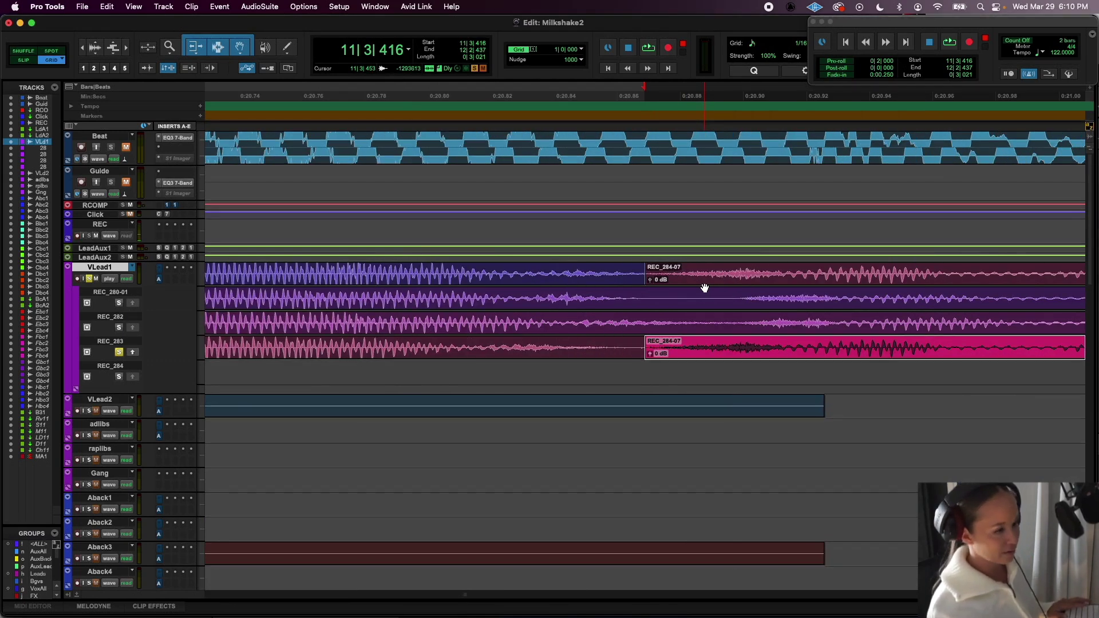
click(705, 286)
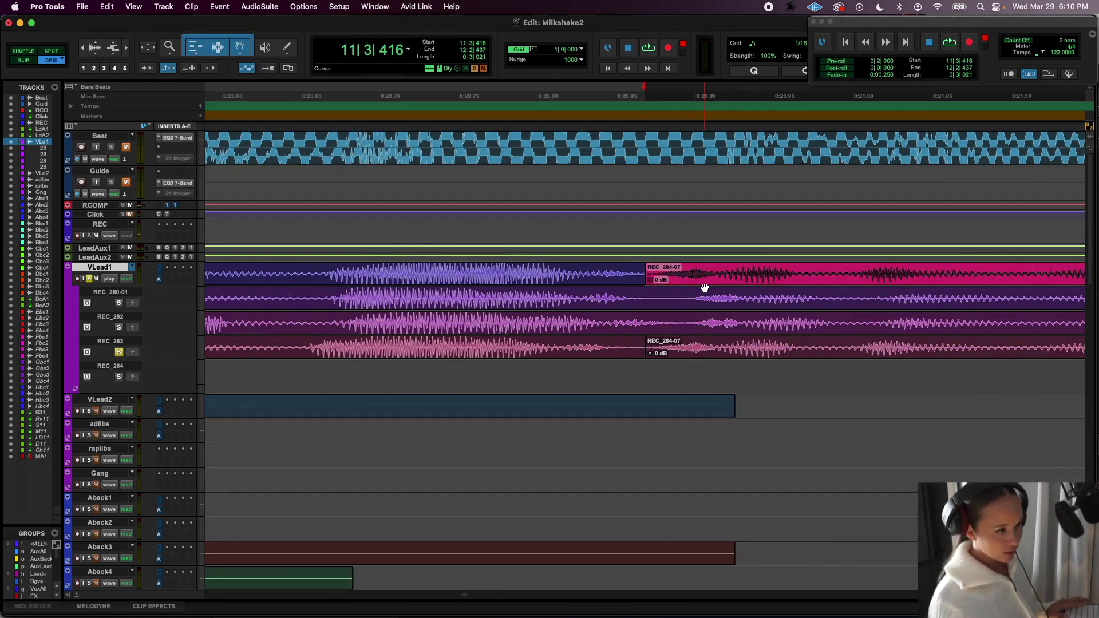
key(t)
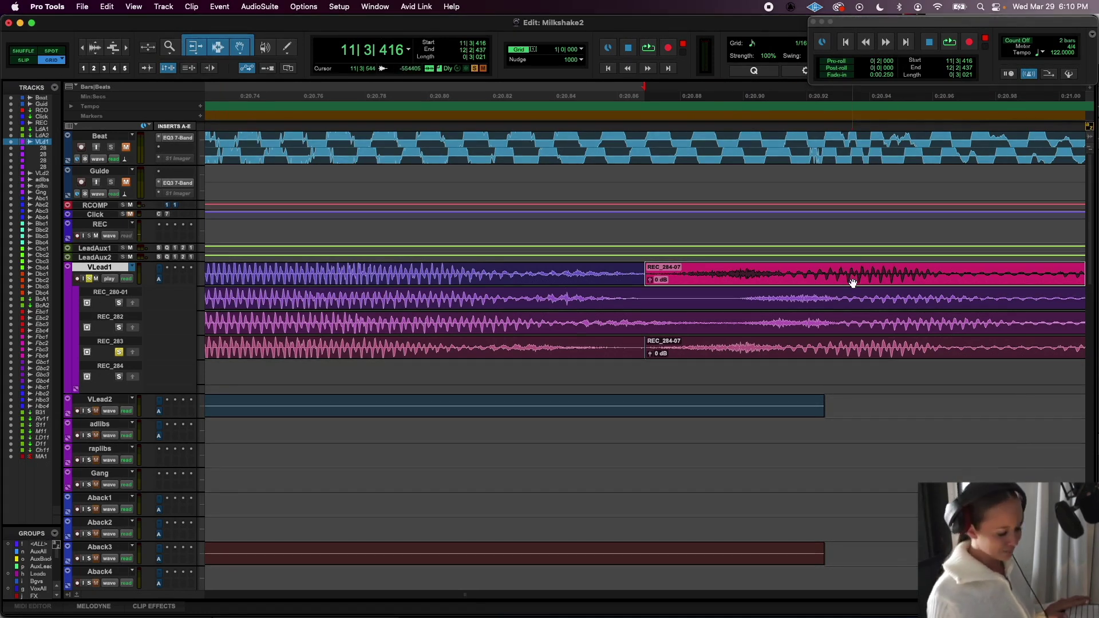
key(r)
drag(669, 274, 705, 282)
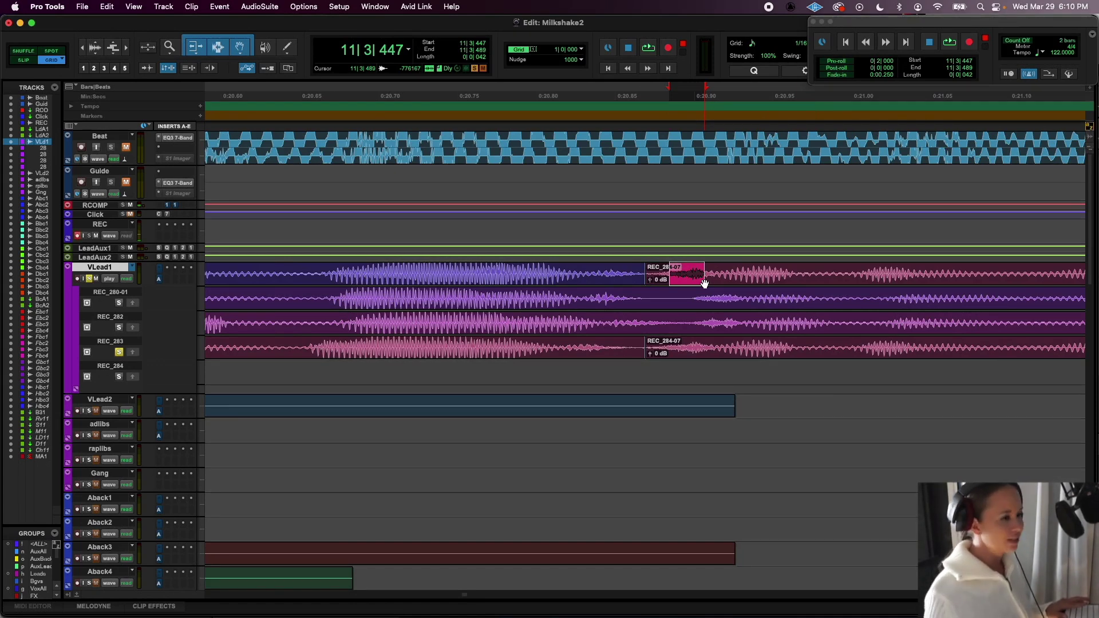
key(r)
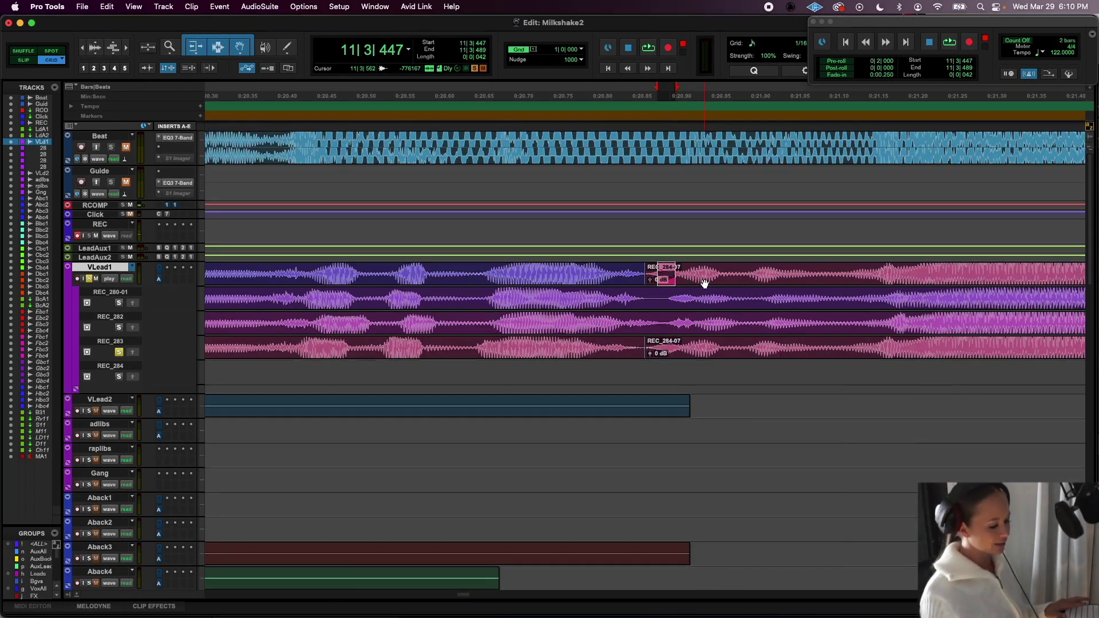
key(r)
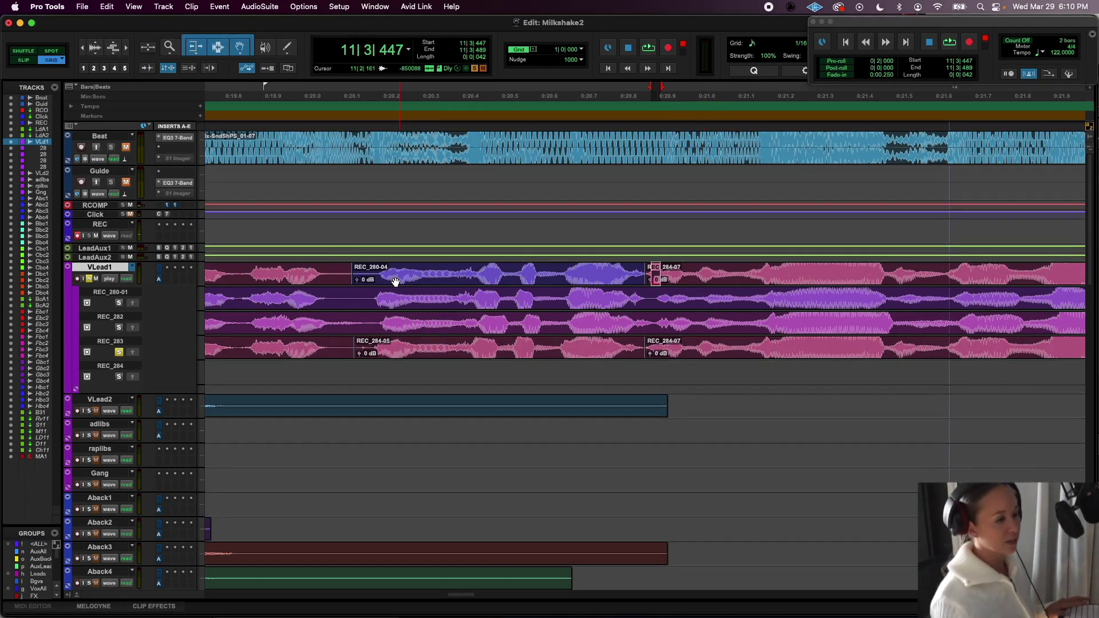
- Check the transition into the copied phrase on the main playlist, starting ahead of the join at 11|1|000 and 11|2|914
click(376, 273)
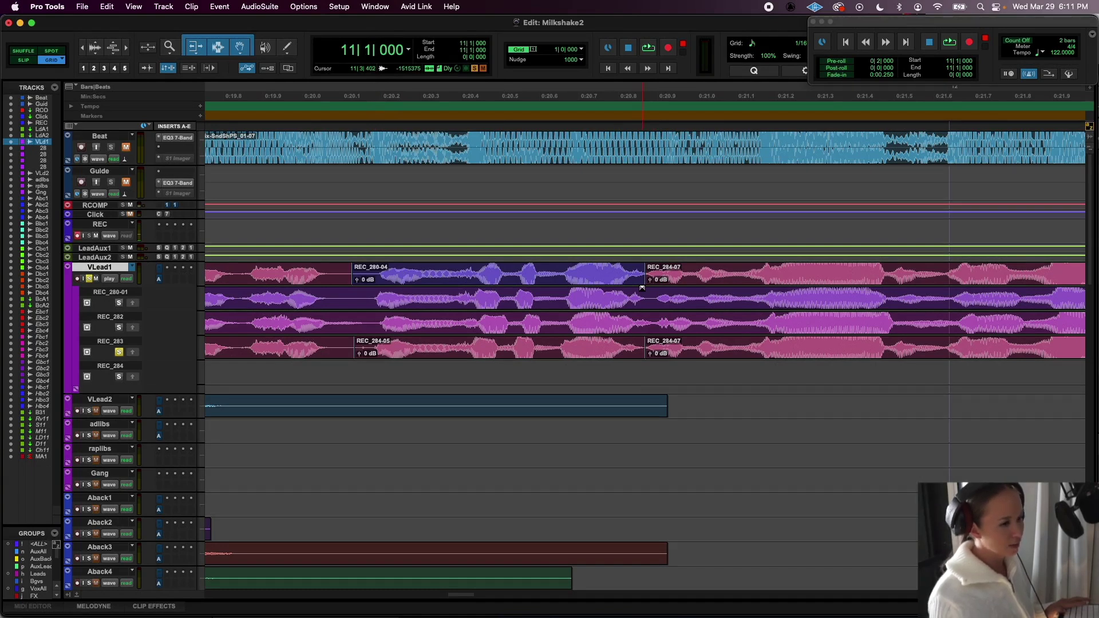
click(552, 273)
key(space)
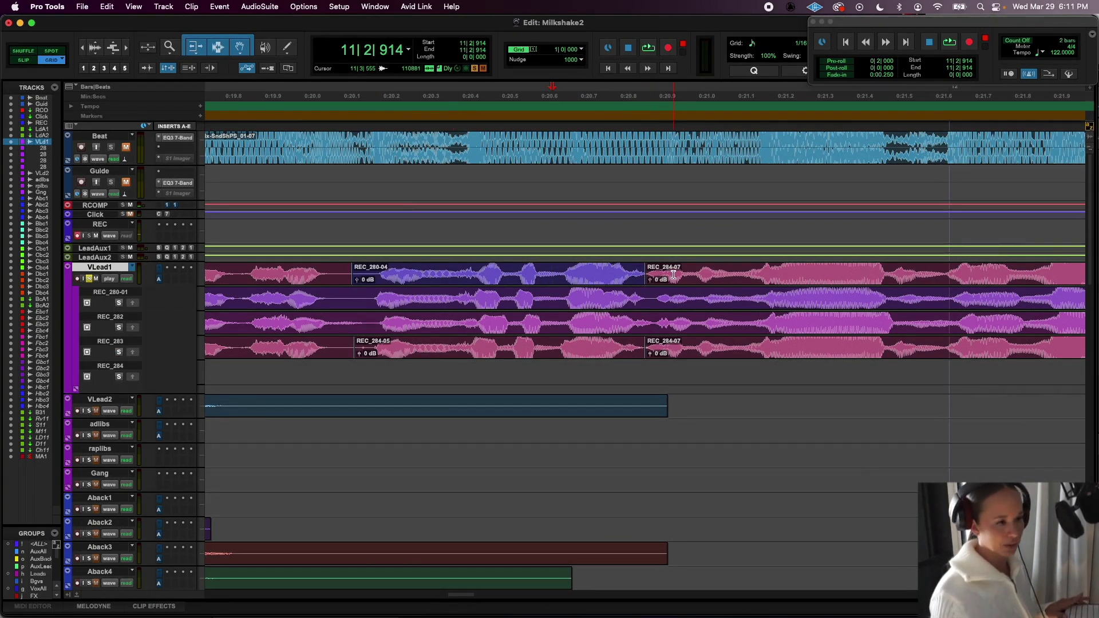
key(r)
key(r)
key(r)
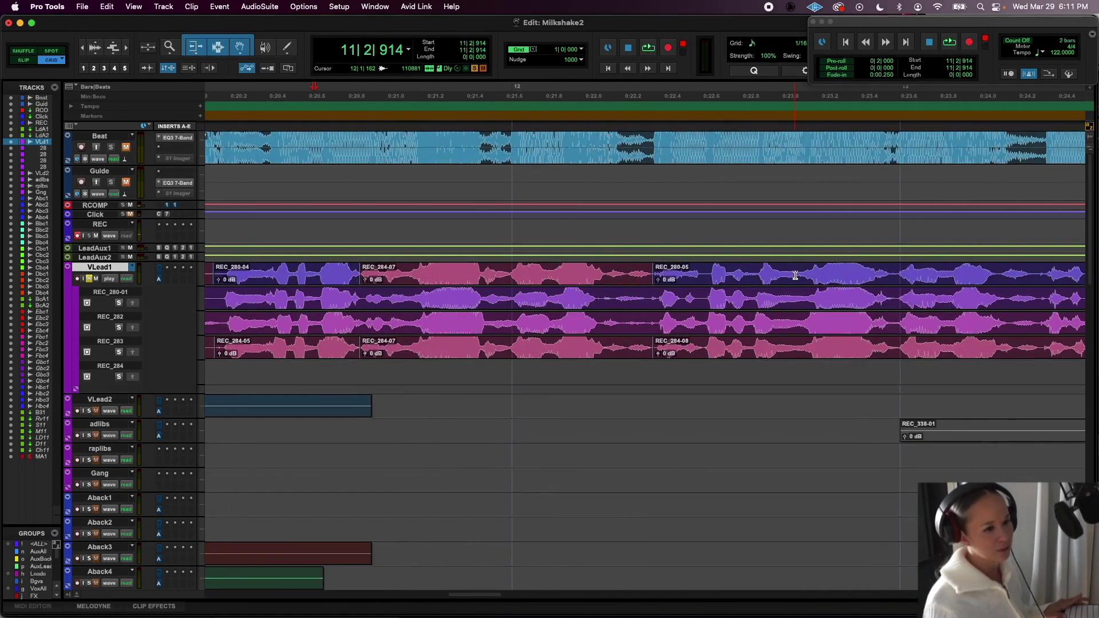
- Audition the phrase from 12|2|437 on the VLead1 main playlist and in takes REC_280-01, REC_282 and REC_283
click(793, 282)
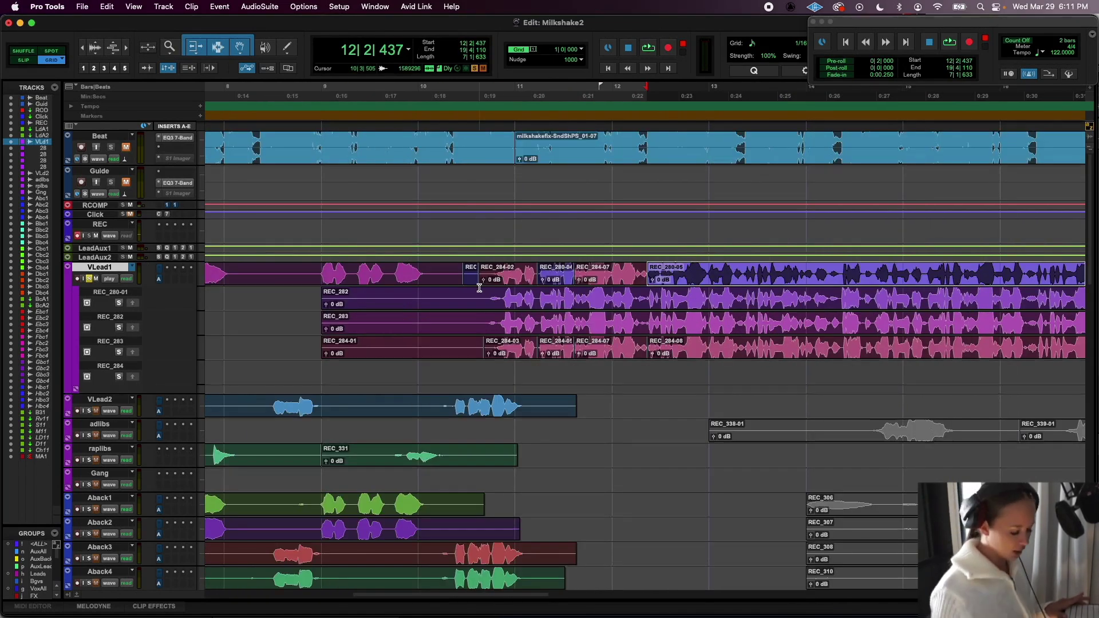
key(t)
key(space)
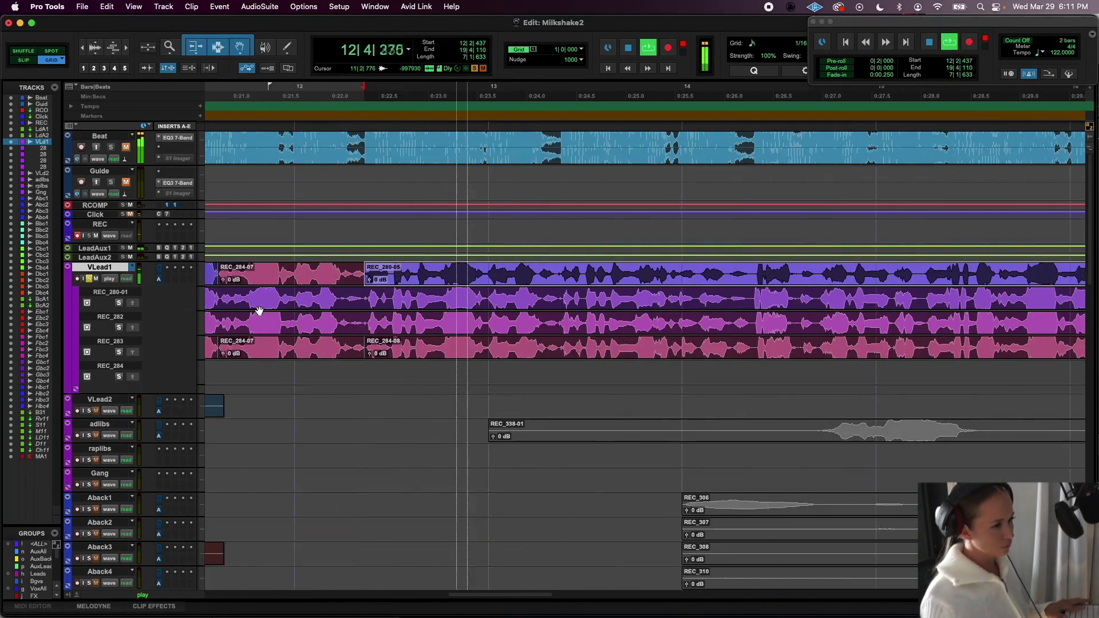
click(119, 303)
key(space)
key(space)
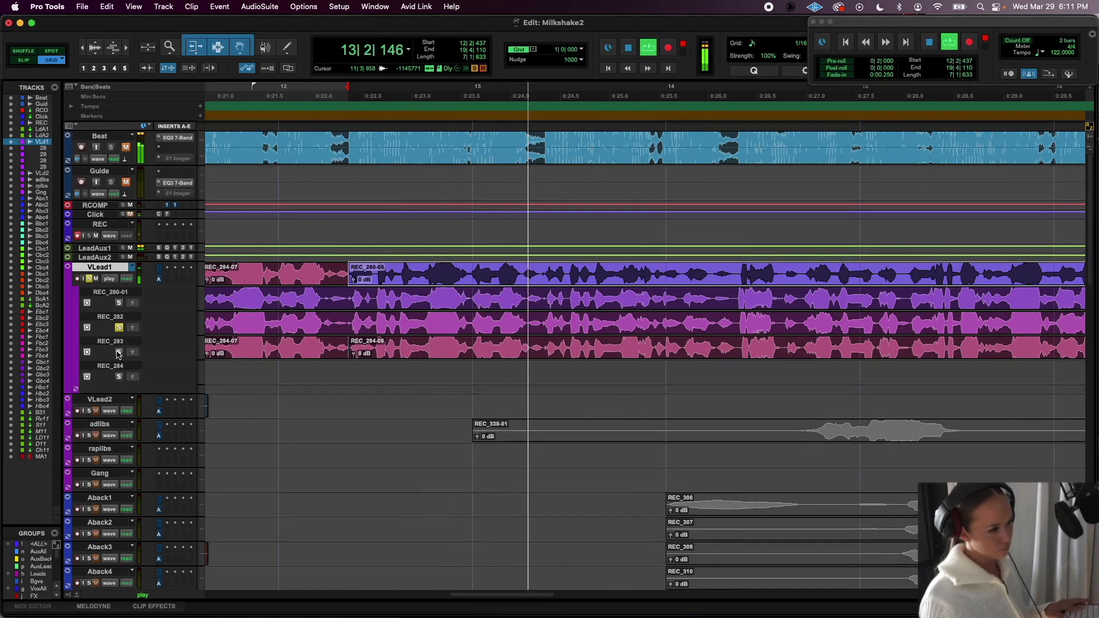
click(119, 352)
key(space)
key(space)
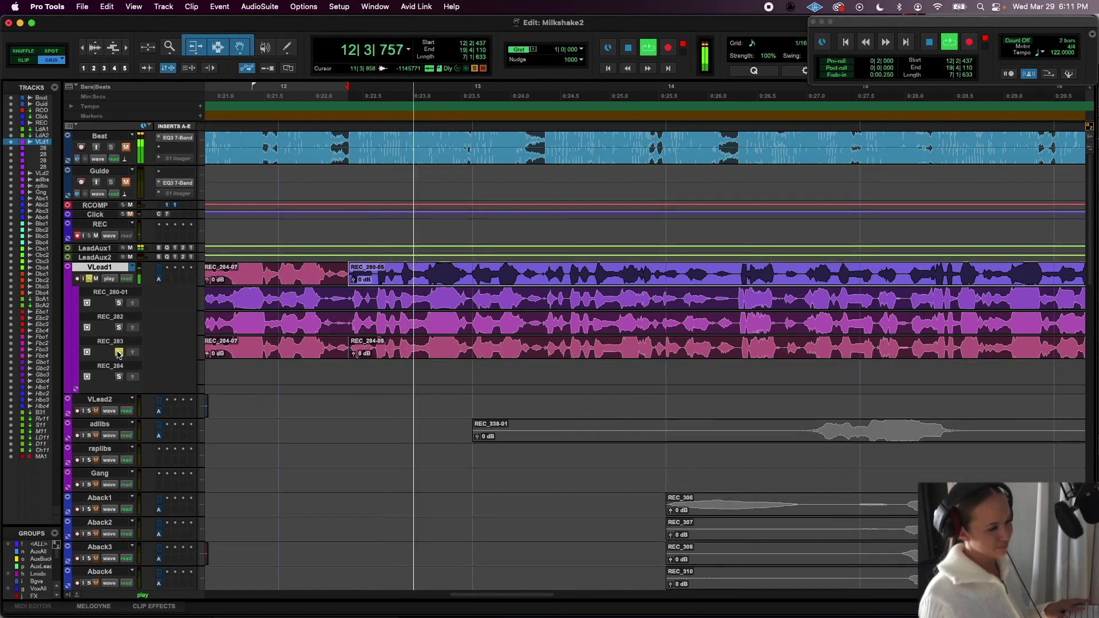
- Replay the phrase from 12|2|437 in REC_283, on the main playlist and in REC_280-01 to compare them again
key(space)
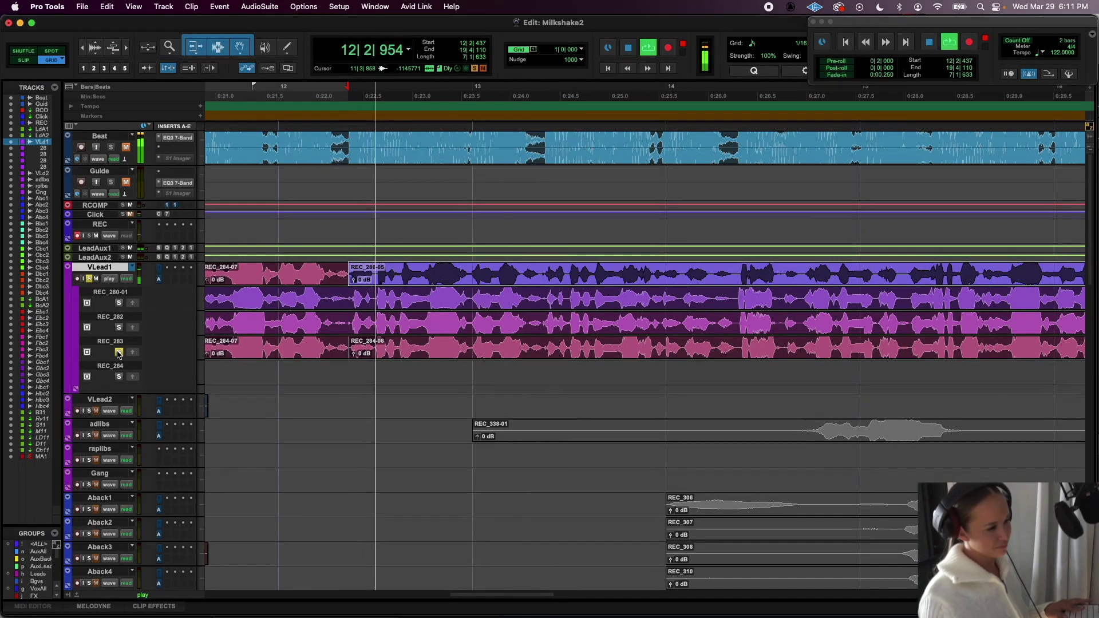
key(space)
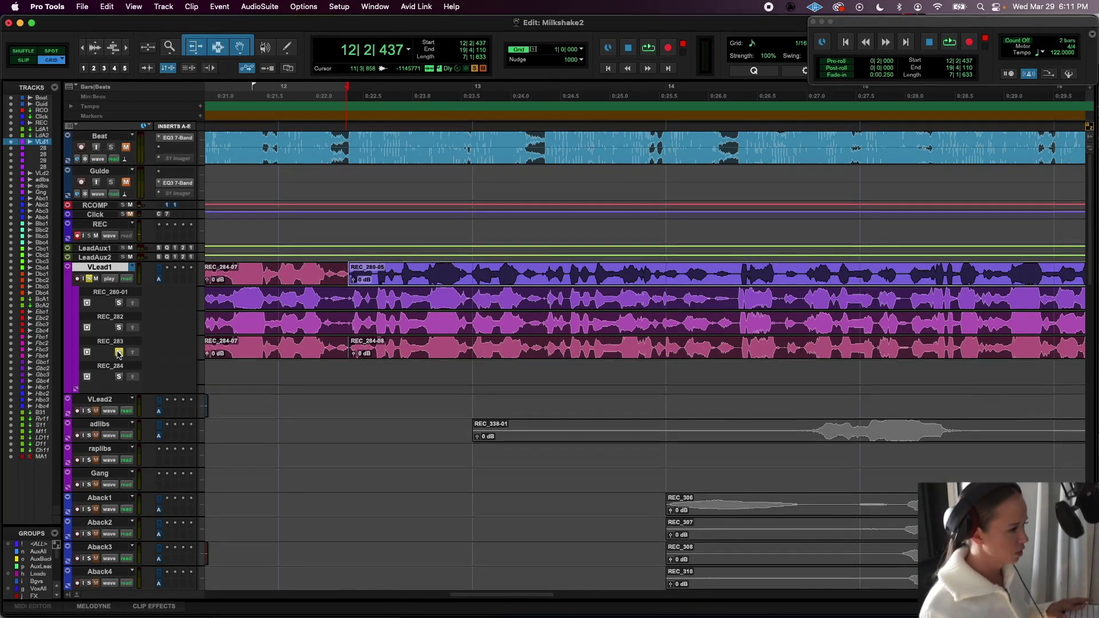
key(space)
click(118, 303)
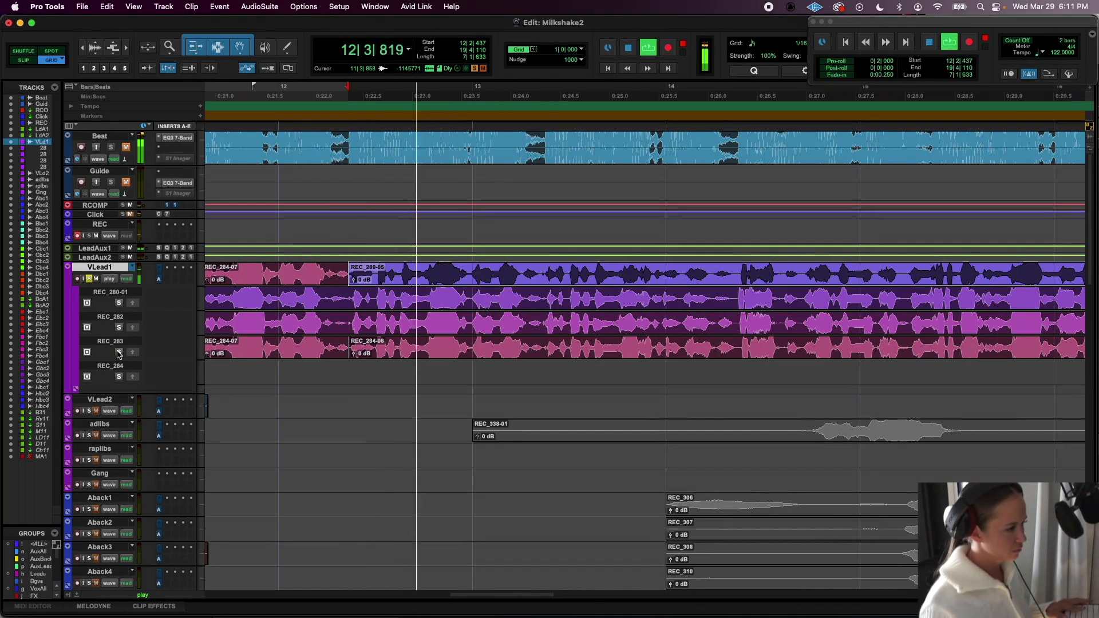
key(space)
key(space)
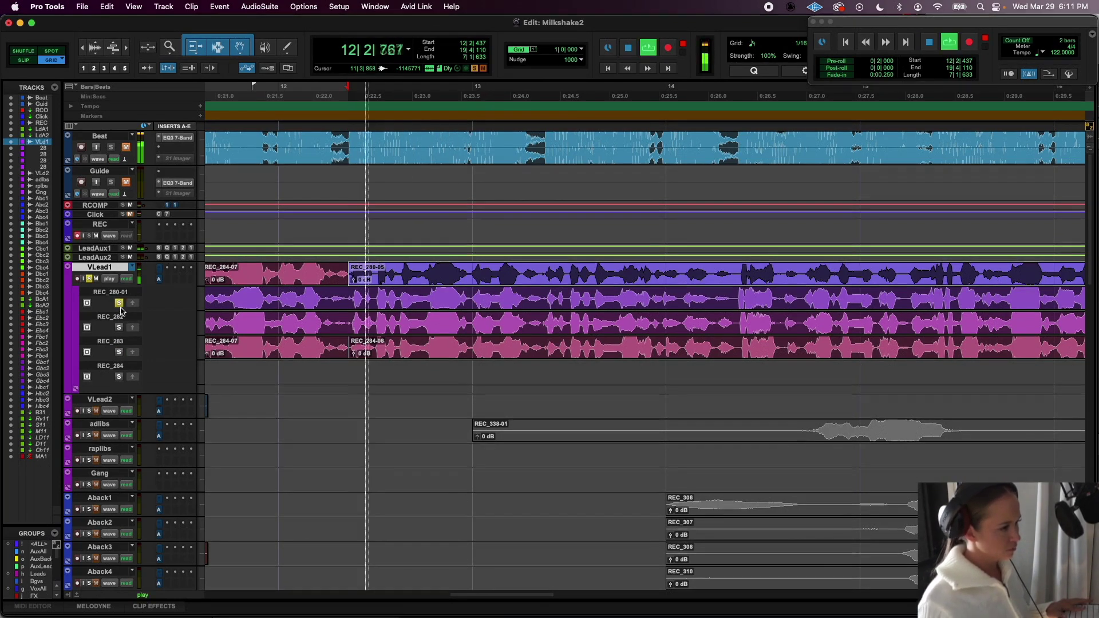
- Copy the REC_280-01 lane's audio from about 12|2|380 to 12|2|936 to the VLead1 main playlist
key(space)
click(348, 298)
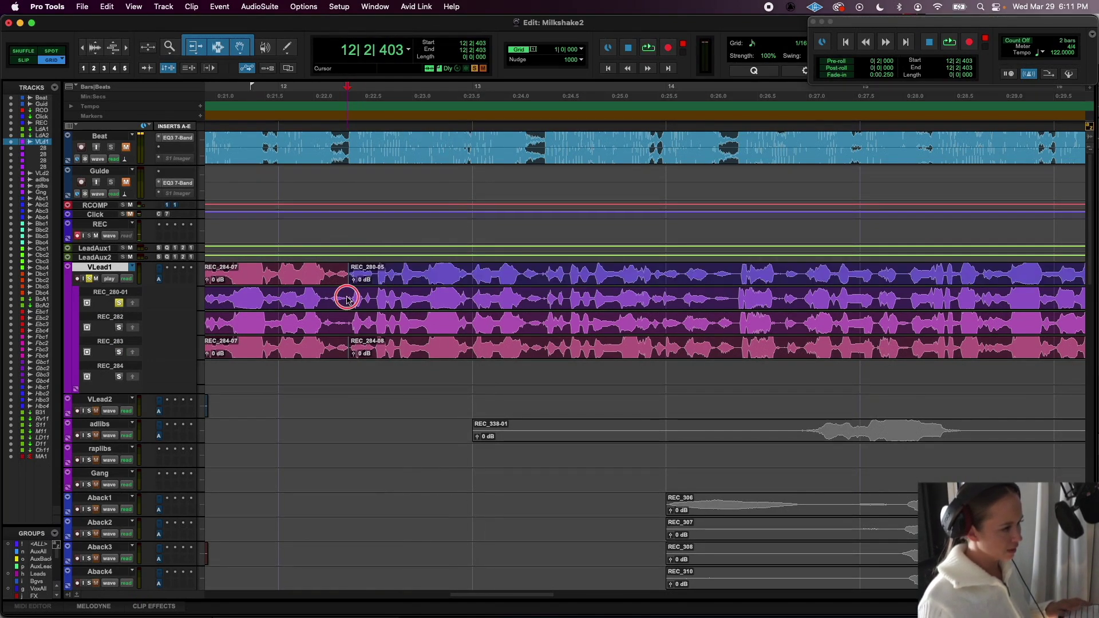
drag(346, 298, 364, 300)
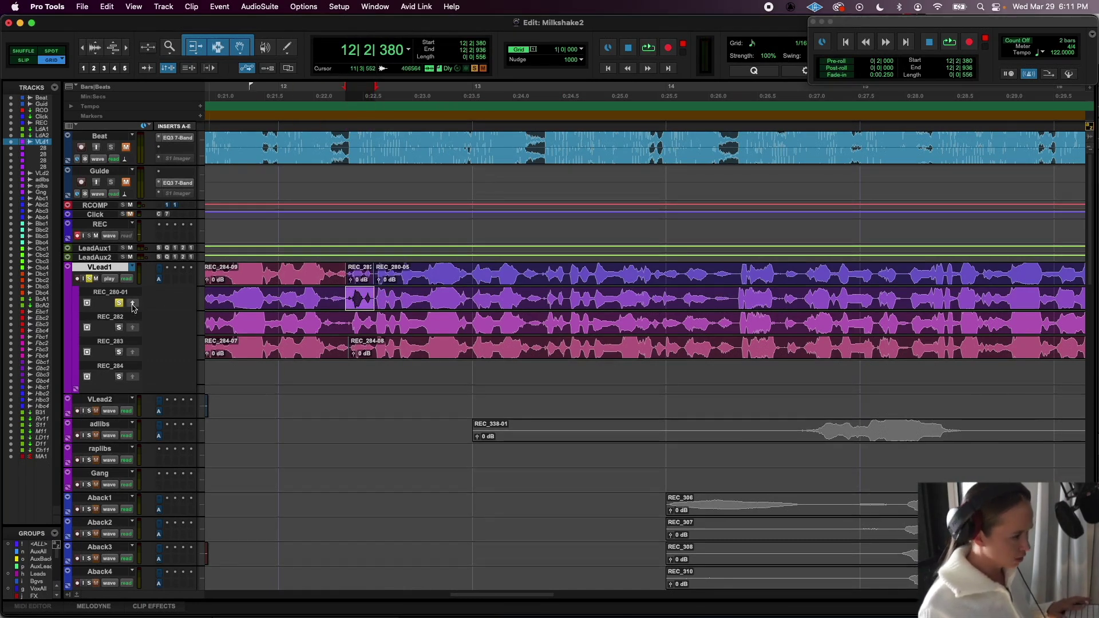
- Compare takes REC_282 and REC_283 for the phrase starting at 12|2|936, restarting playback as the soloed lane changes
click(433, 276)
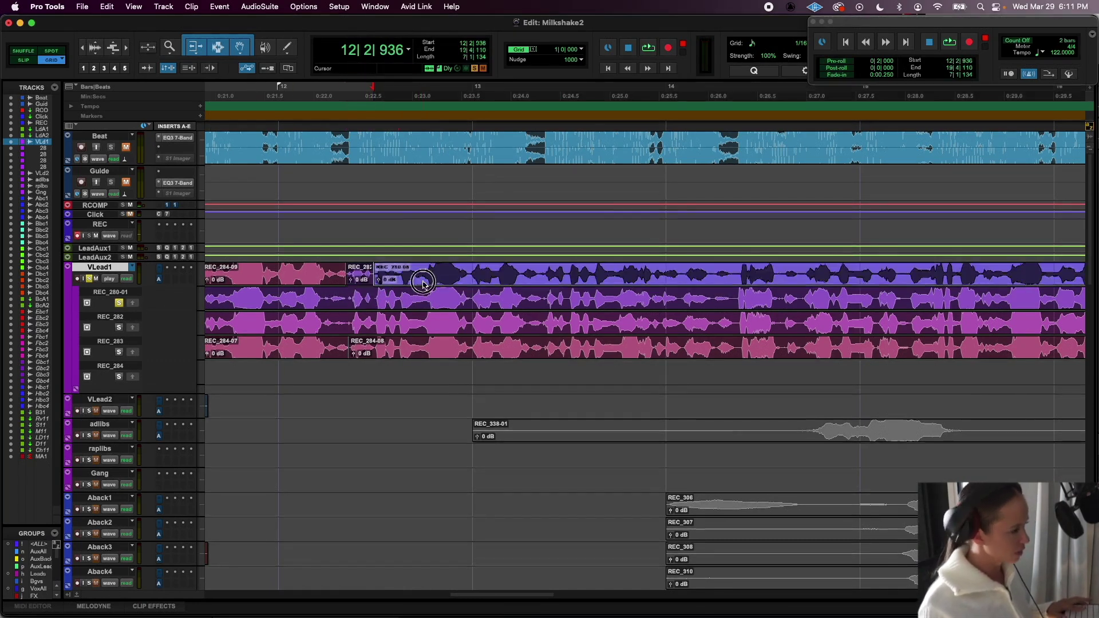
click(119, 328)
key(space)
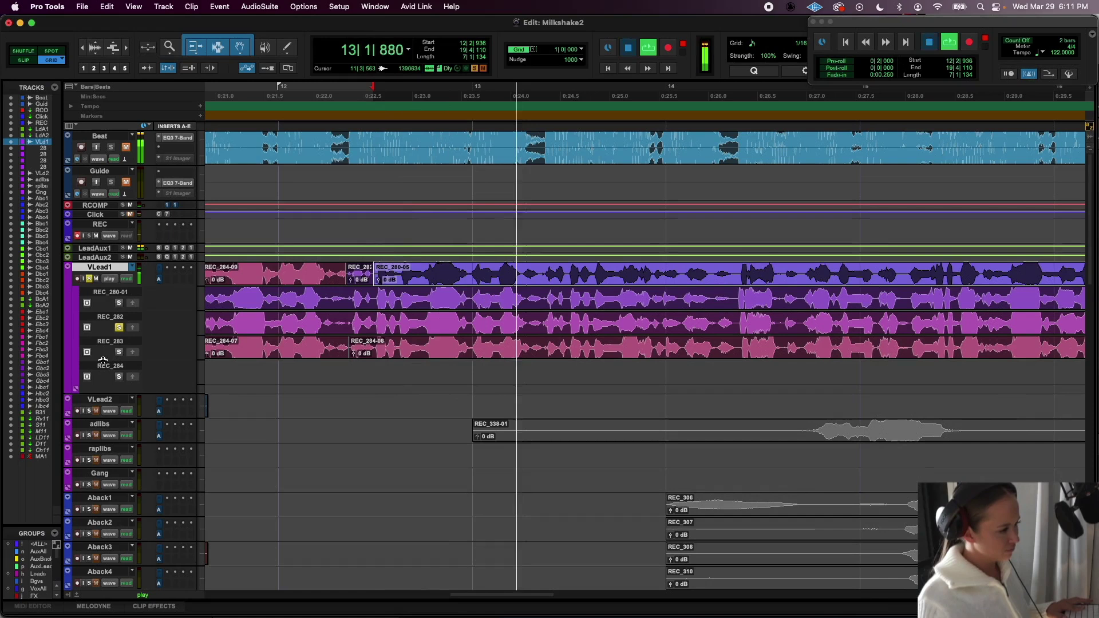
key(space)
key(space)
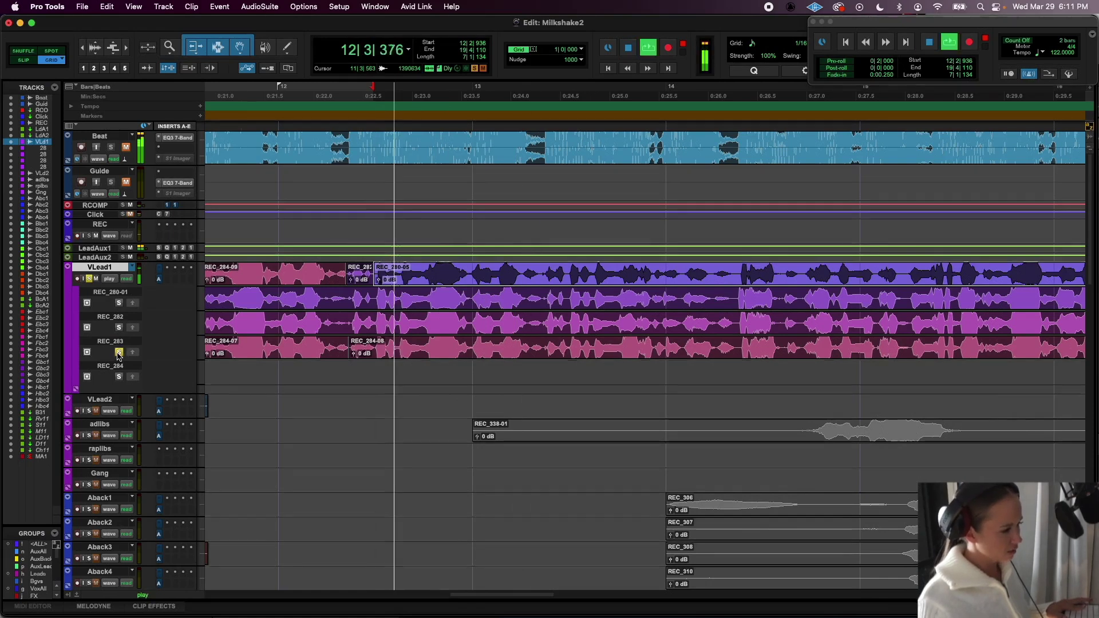
key(space)
key(space)
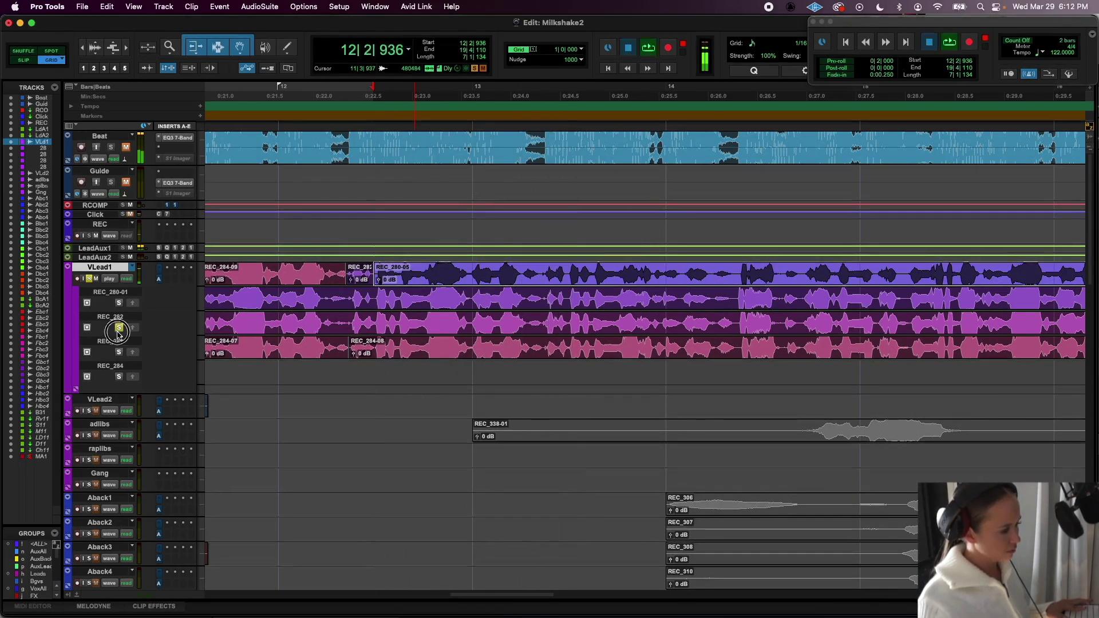
click(119, 328)
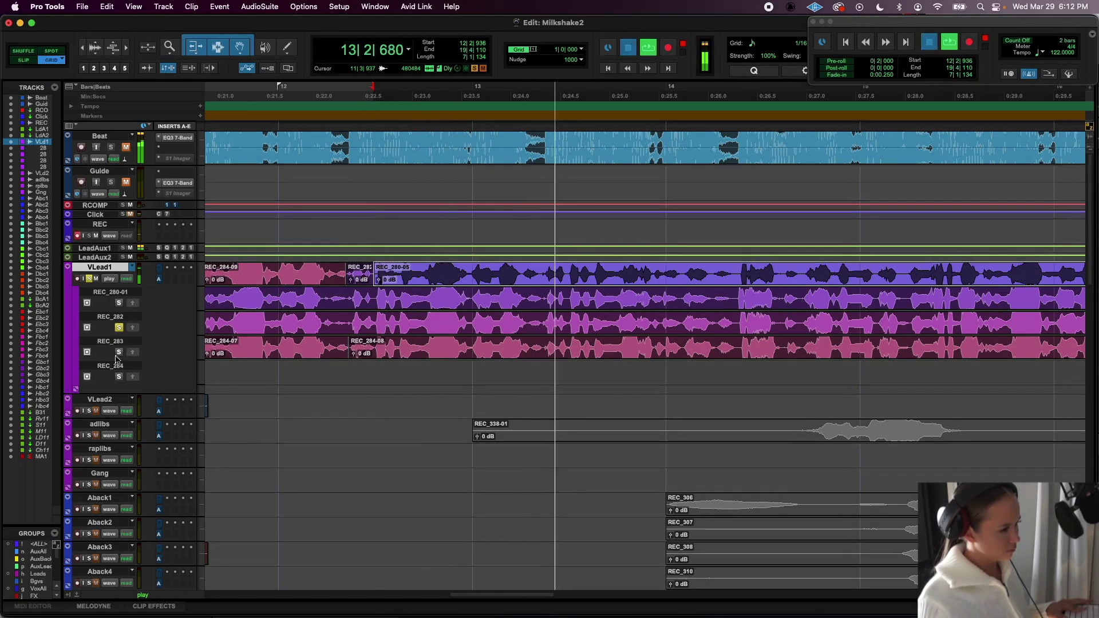
key(space)
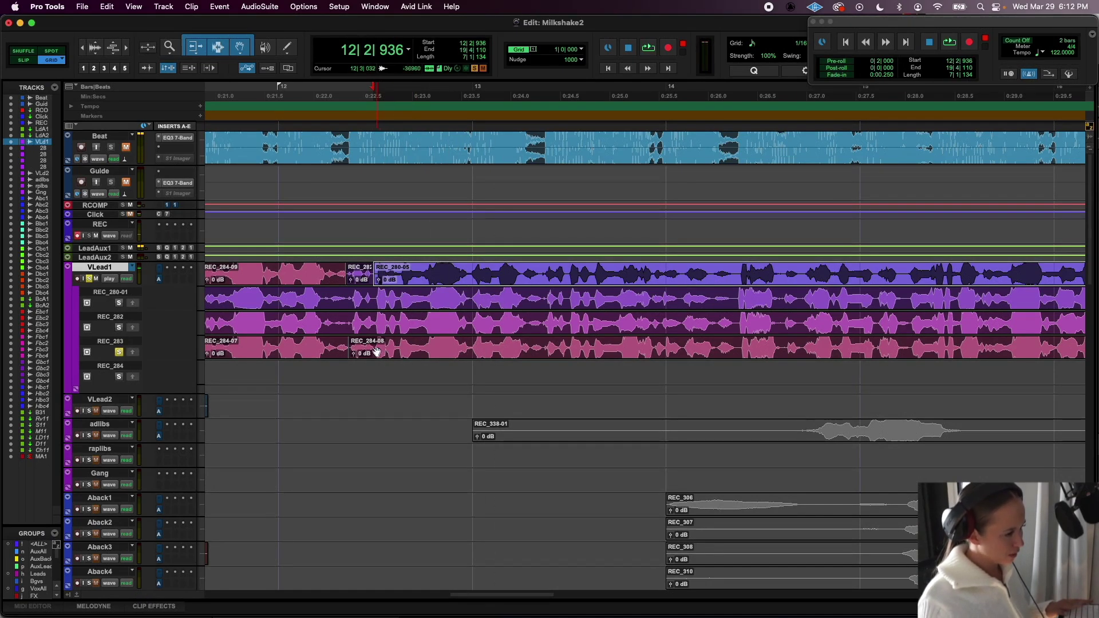
- Copy the REC_283 lane from 12|2|947 to 12|4|931 and the REC_282 lane from 12|4|885 to 13|2|416 to the VLead1 main playlist
drag(374, 348, 474, 354)
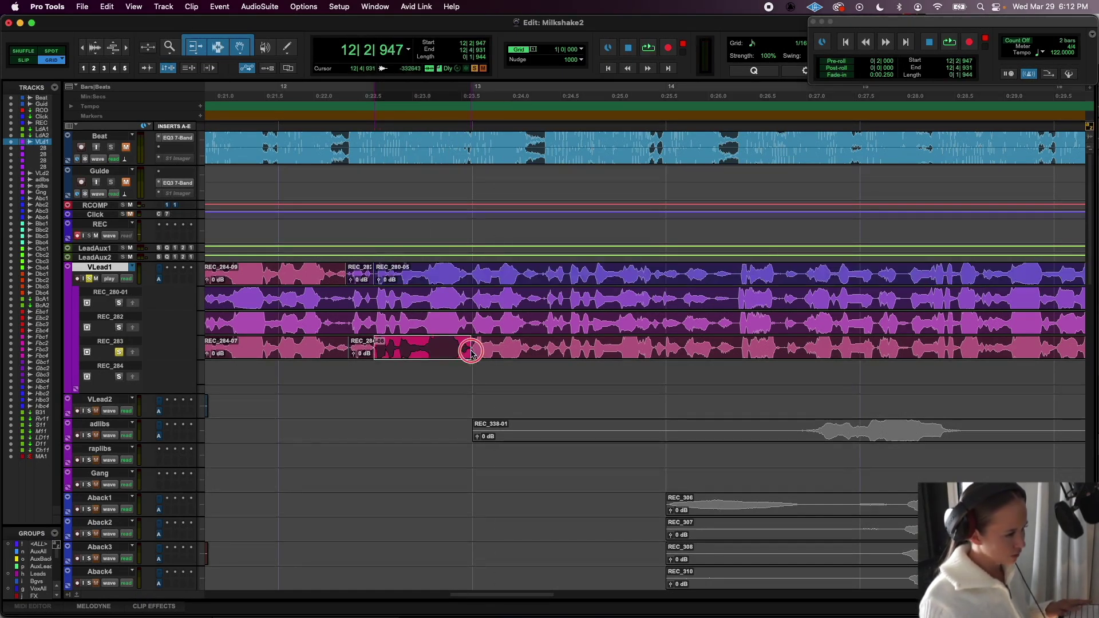
click(132, 352)
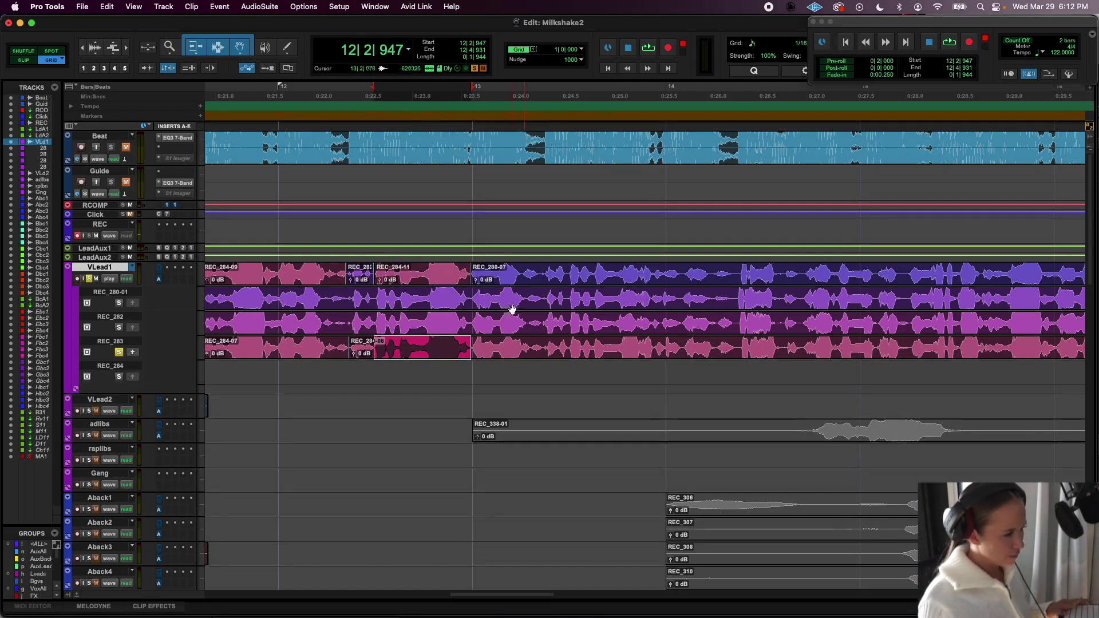
drag(469, 323, 543, 327)
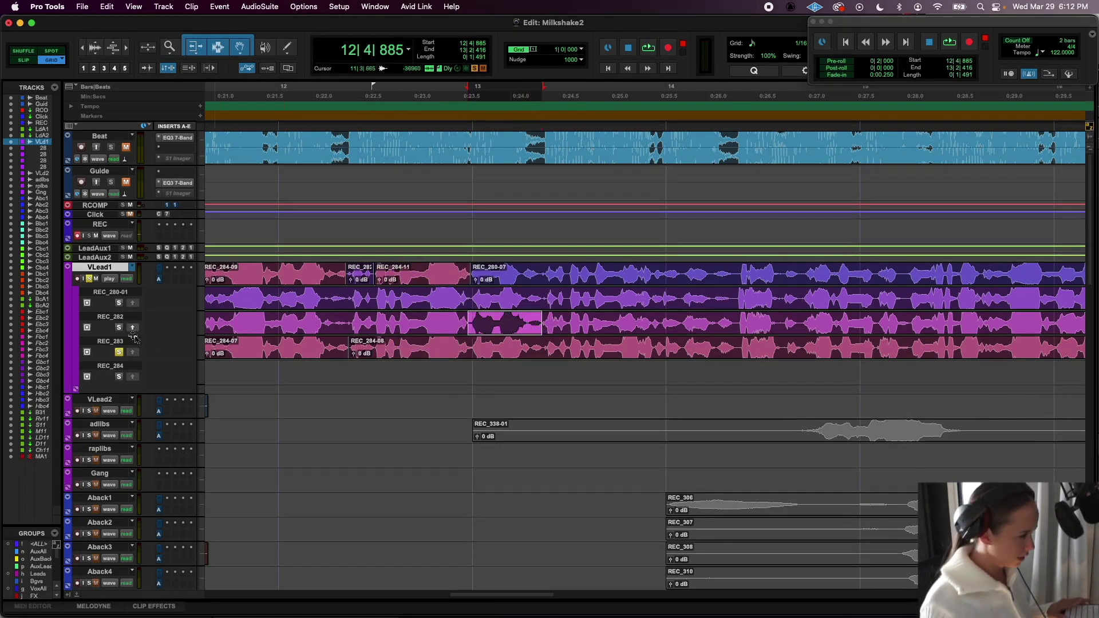
click(119, 353)
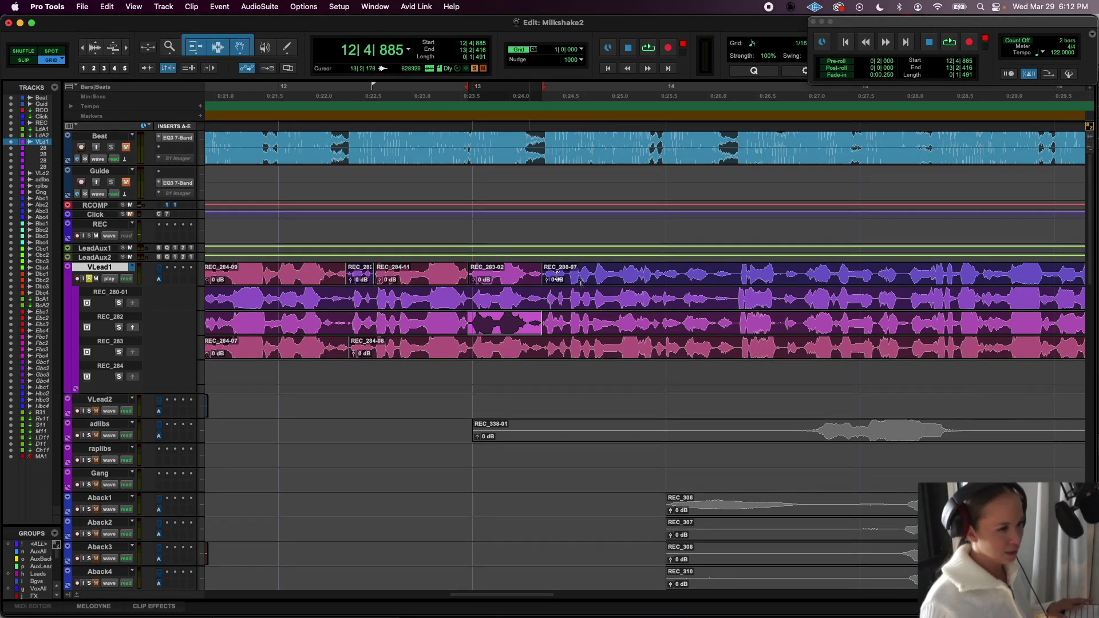
- Audition the phrase starting at 13|2|416 in the REC_280-01 and REC_282 takes
click(618, 283)
scroll(618, 284, right, 5)
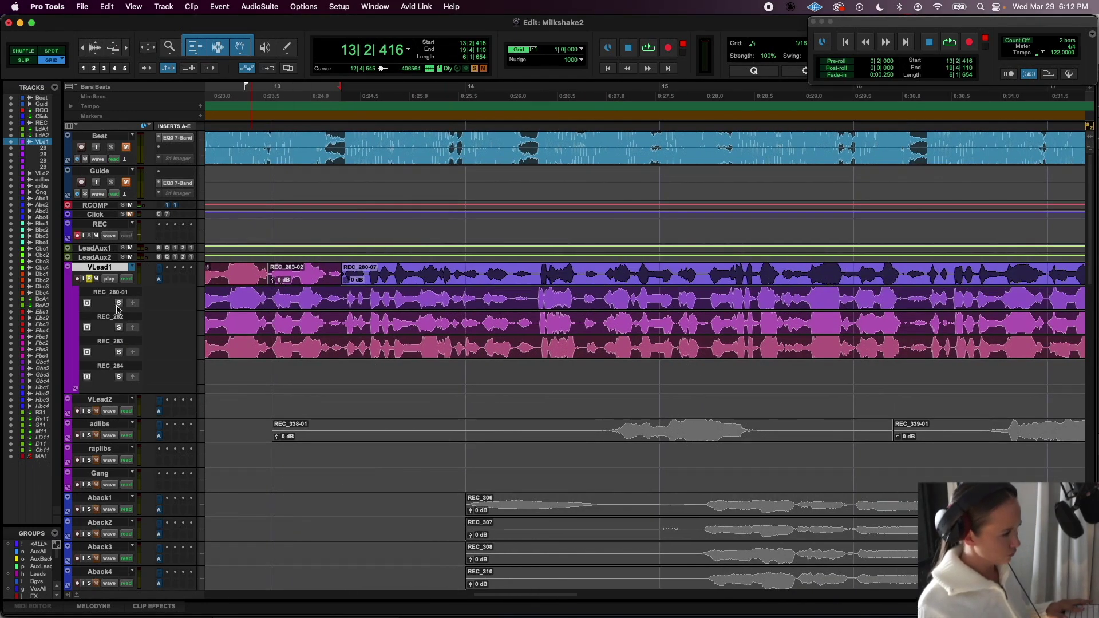
click(119, 303)
key(space)
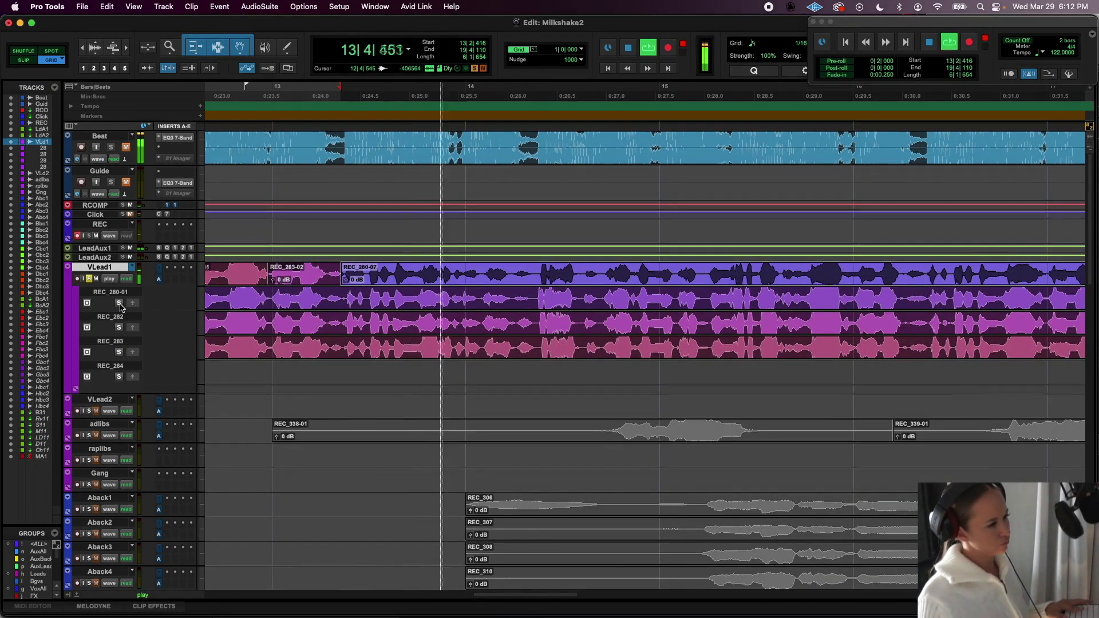
key(space)
click(119, 328)
key(space)
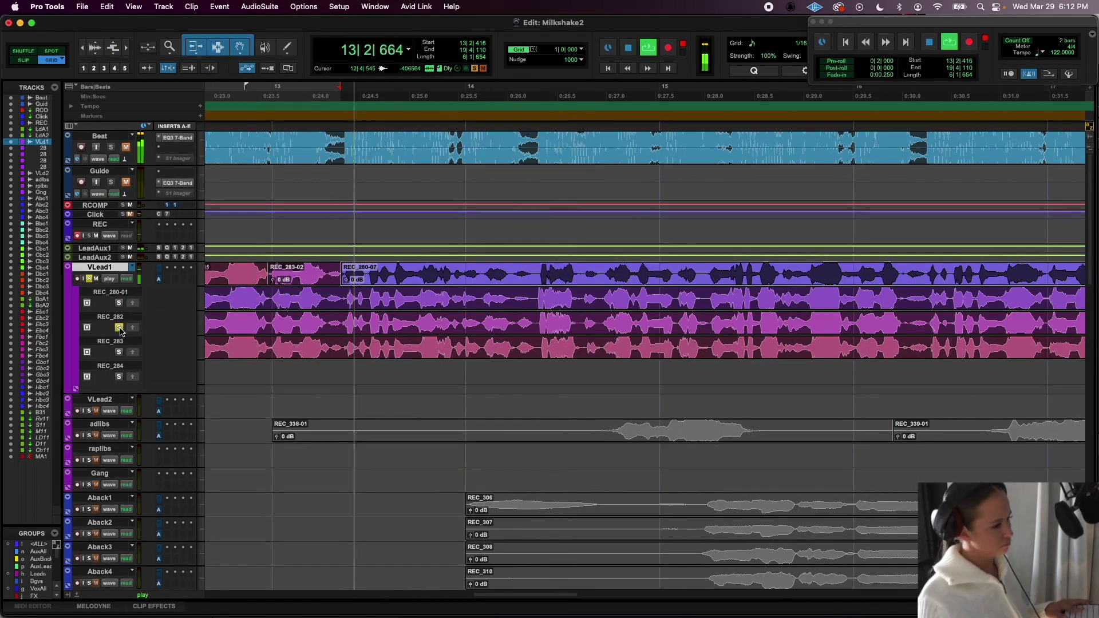
- Replay the phrase from 13|2|416 in REC_280-01, REC_282 and REC_283 in turn, restarting playback for each soloed lane
key(space)
click(117, 303)
key(space)
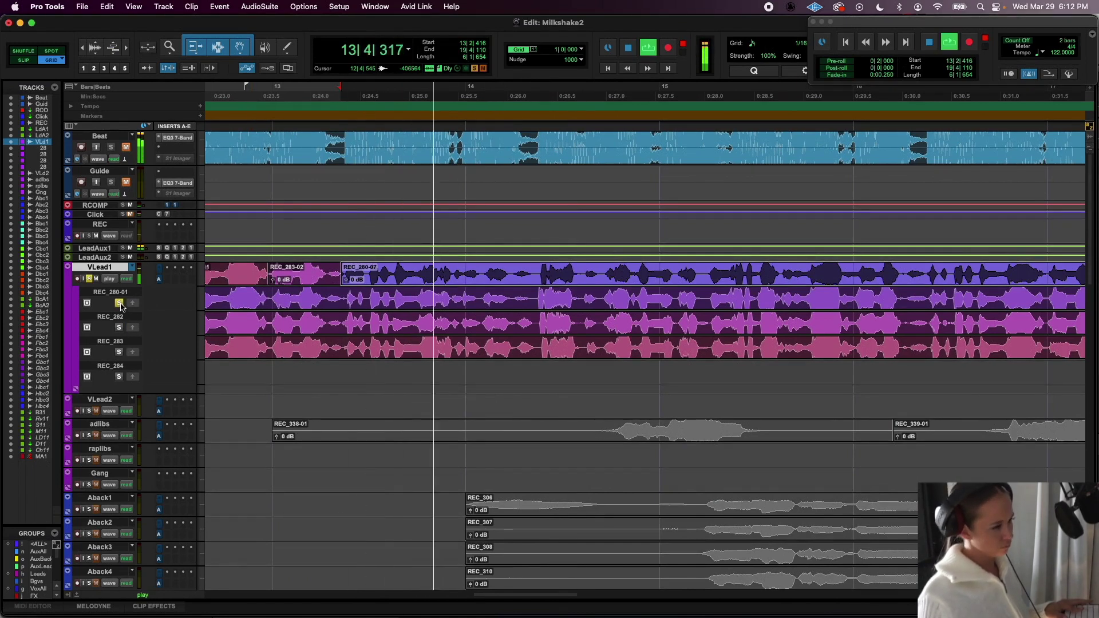
key(space)
click(119, 327)
key(space)
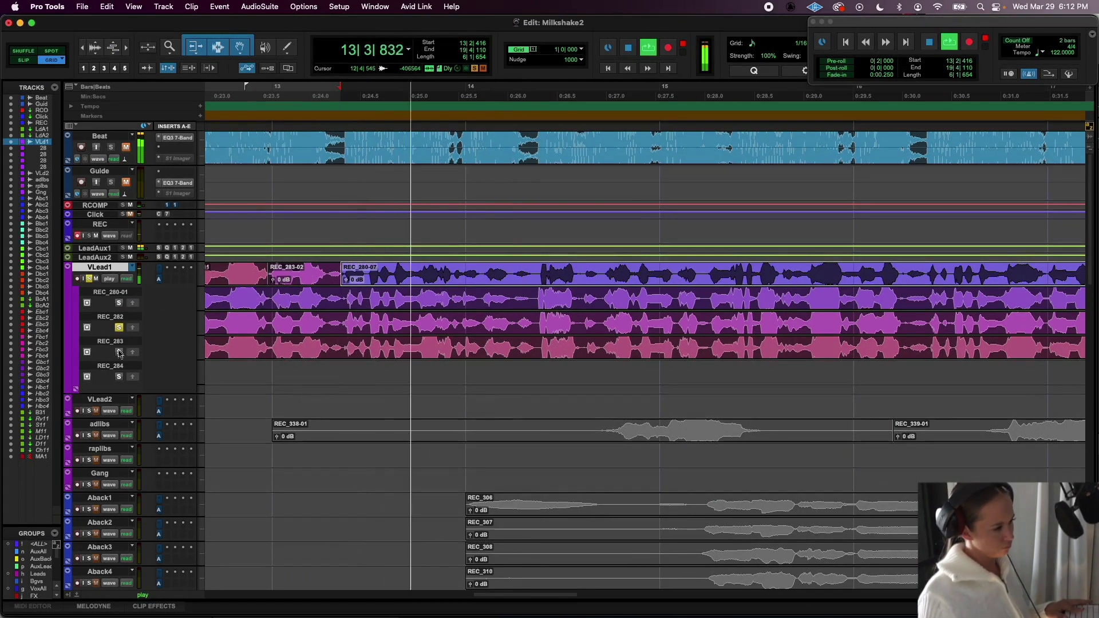
key(space)
click(119, 352)
key(space)
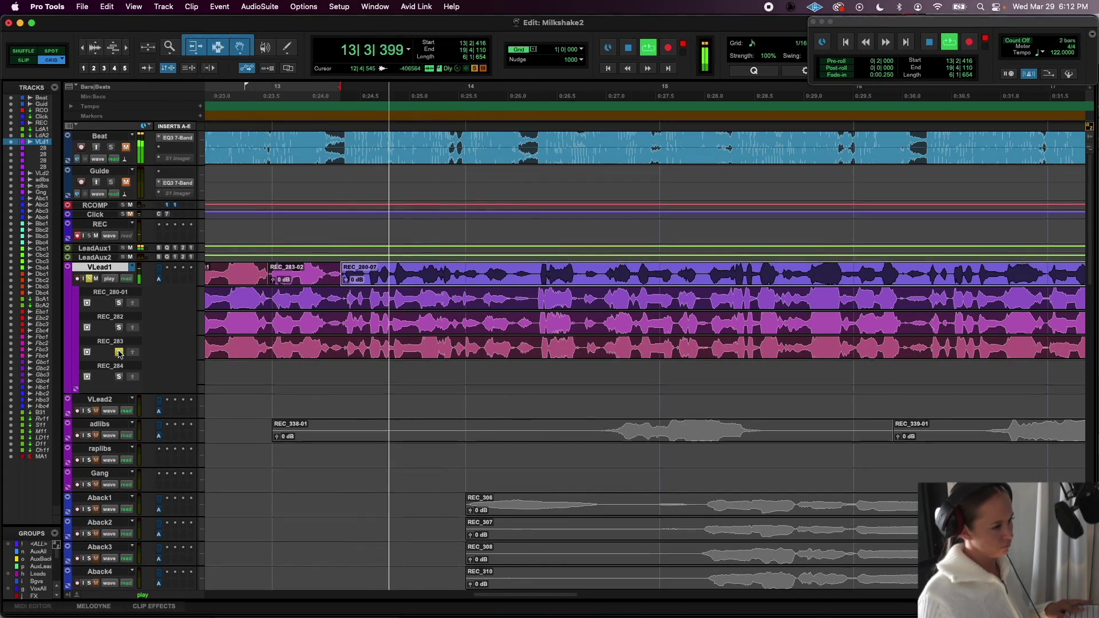
key(space)
key(space)
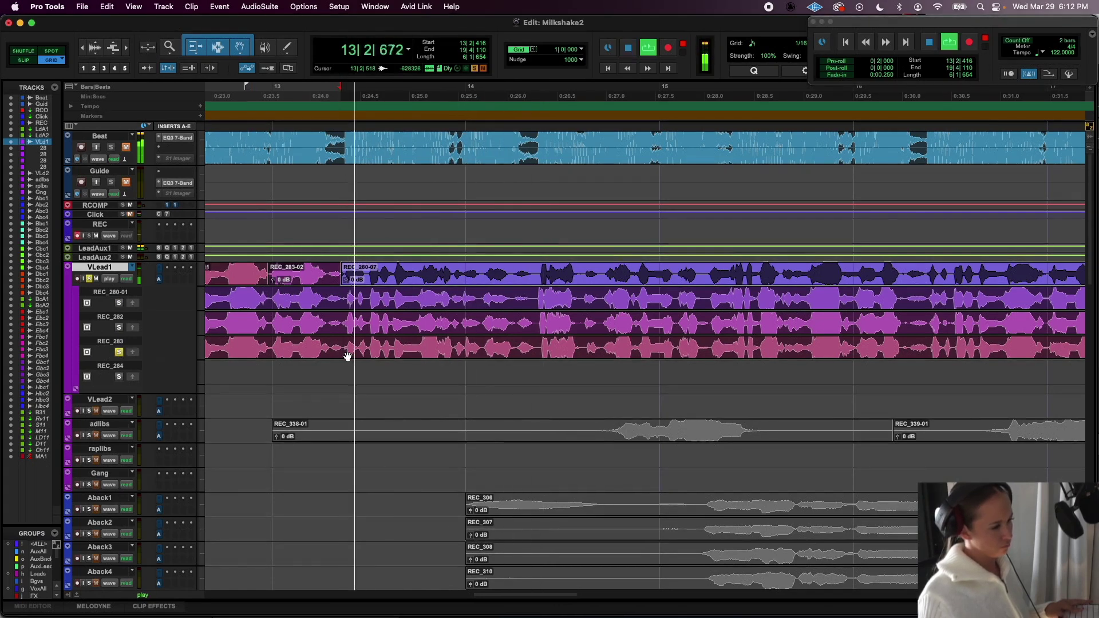
- Separate the REC_283 lane's audio from about 13|2|427 to 13|3|713 into its own clip and copy it to the VLead1 main playlist
drag(342, 352, 405, 350)
key(super+e)
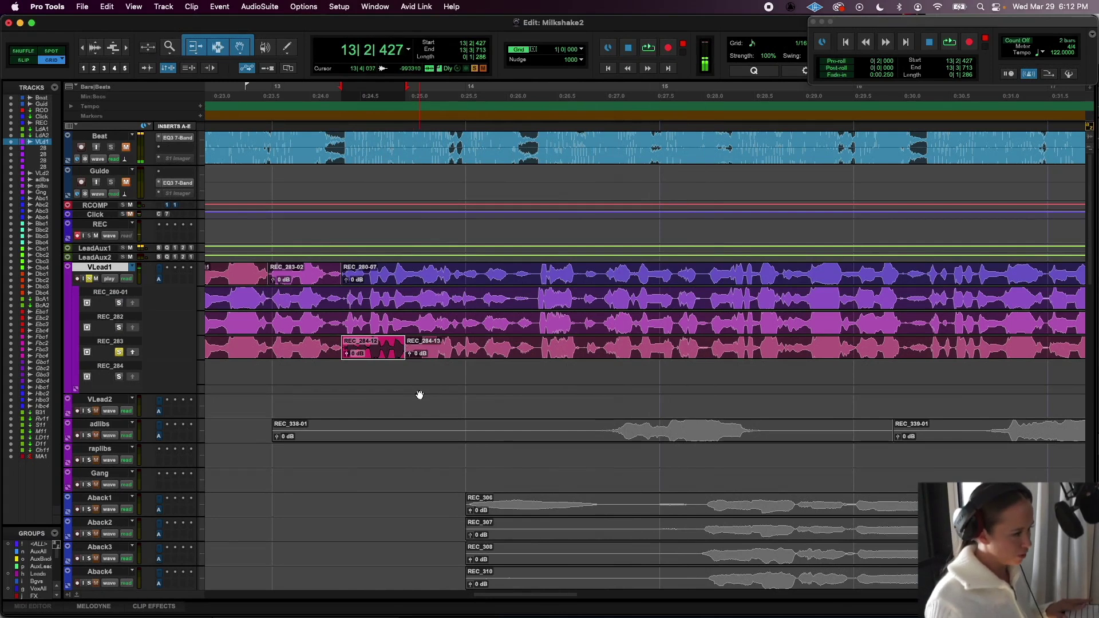
key(space)
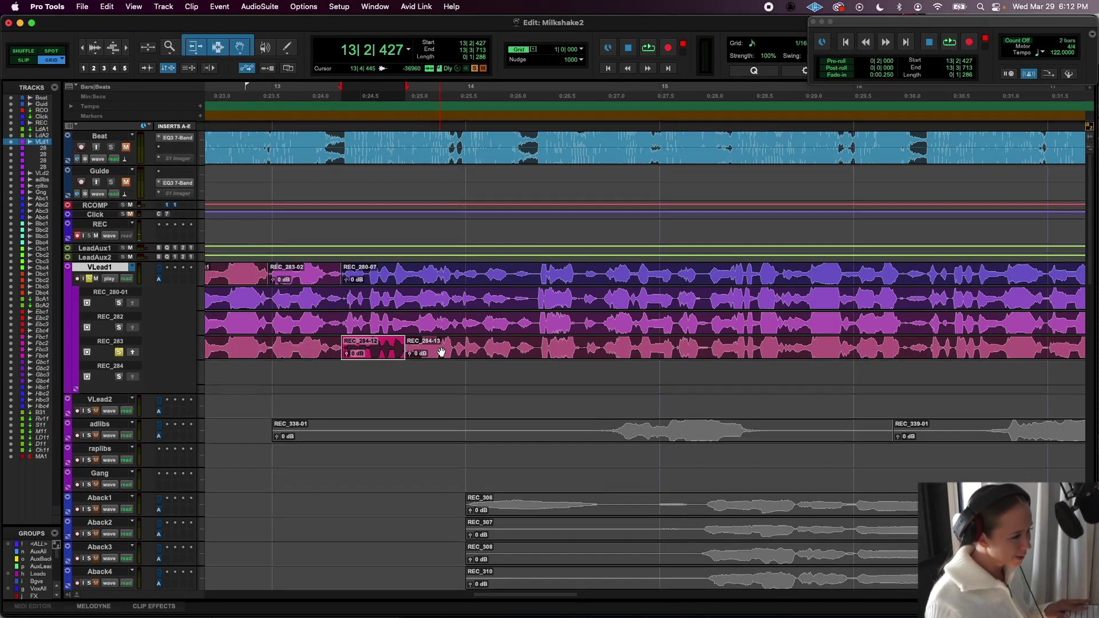
key(space)
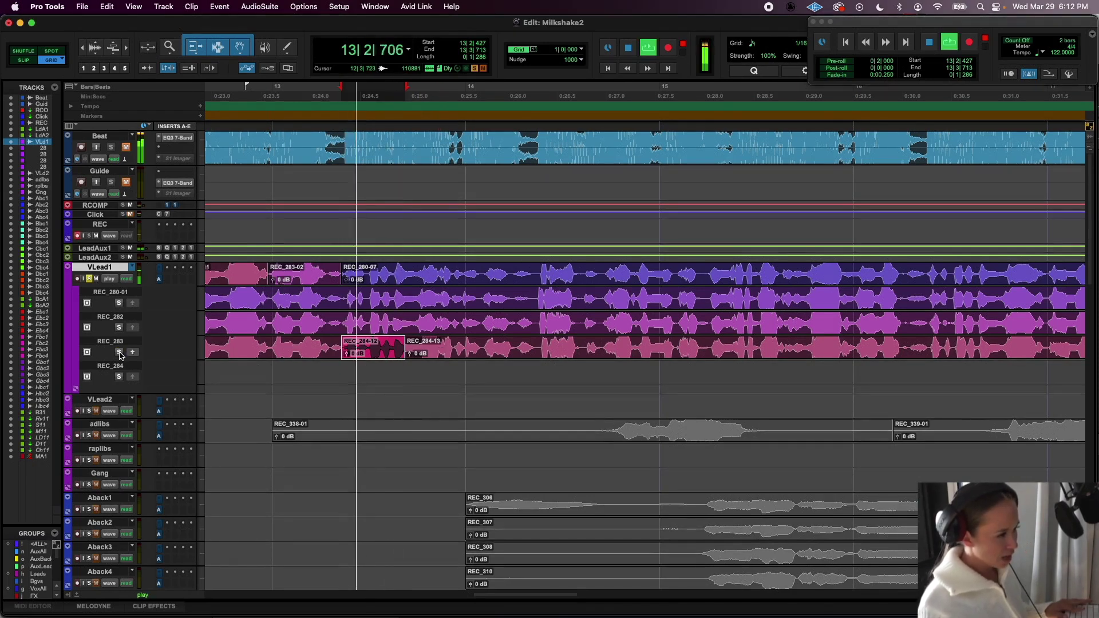
click(132, 352)
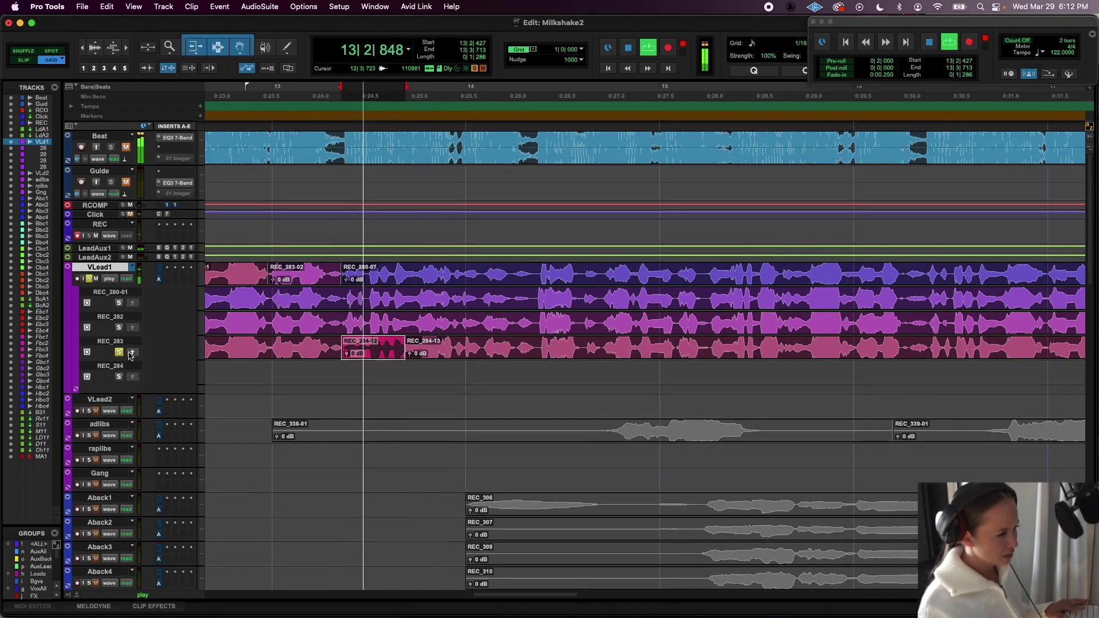
key(space)
- Play the VLead1 main playlist across the new REC_283 edit, restarting from 13|3|300 to check the transition
drag(338, 275, 342, 280)
click(344, 277)
key(space)
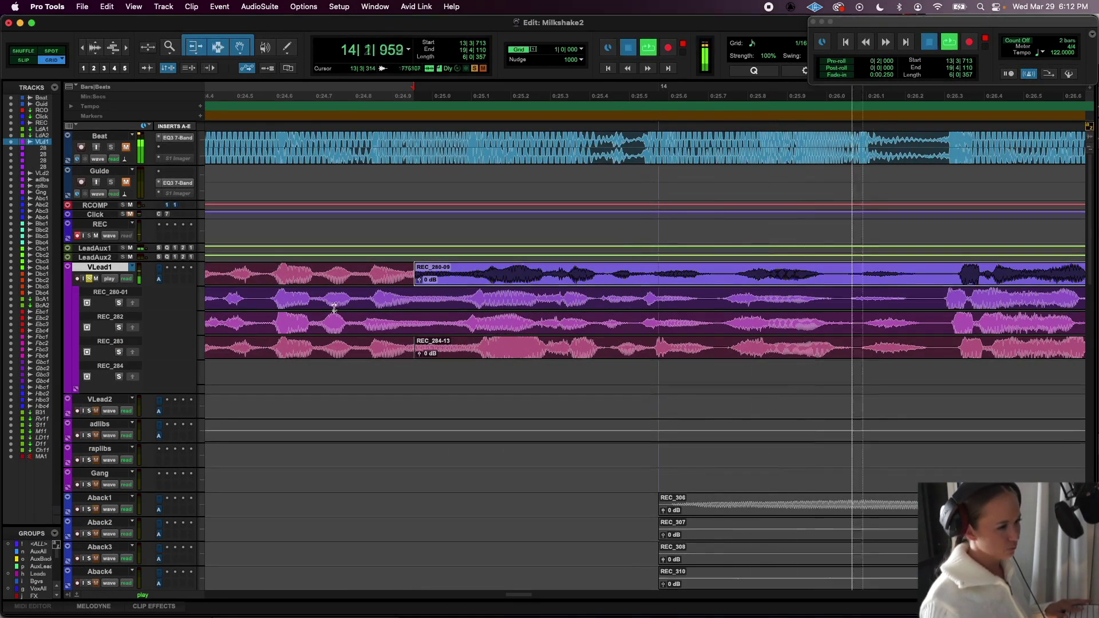
click(332, 268)
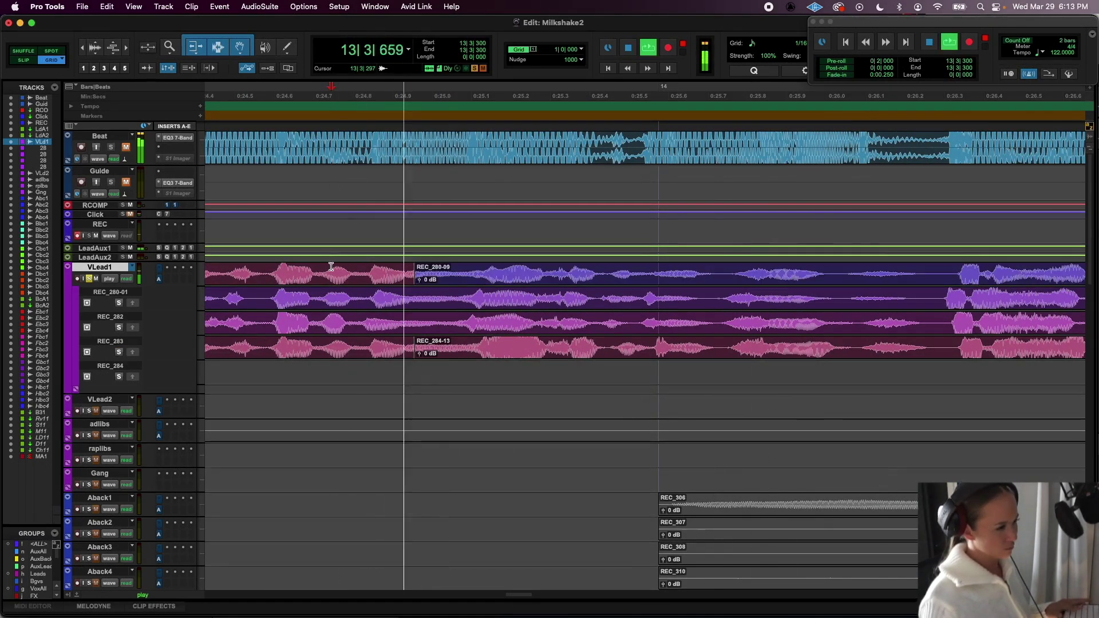
key(r)
key(space)
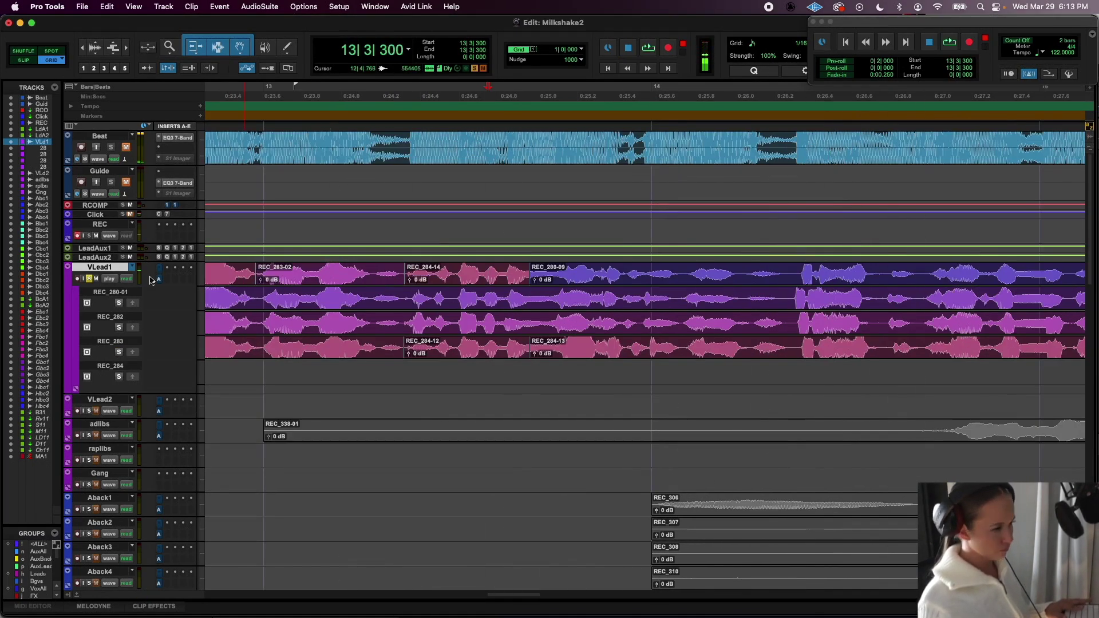
- Audition the phrase from 13|3|300 in takes REC_280-01, REC_282 and REC_283, replaying it to compare them
click(119, 302)
key(space)
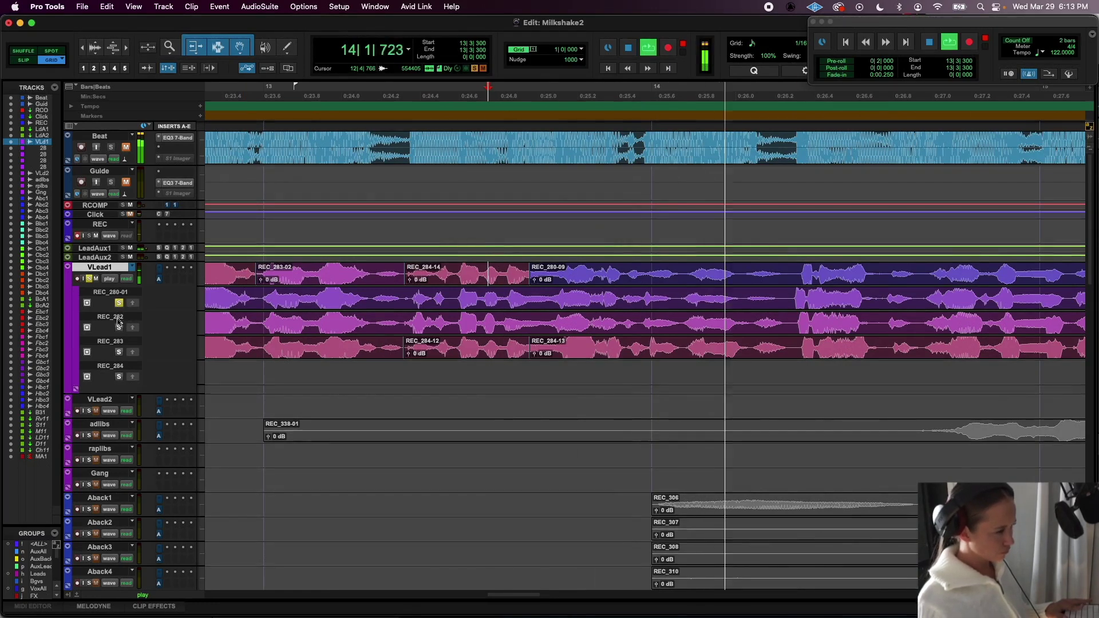
key(space)
key(space)
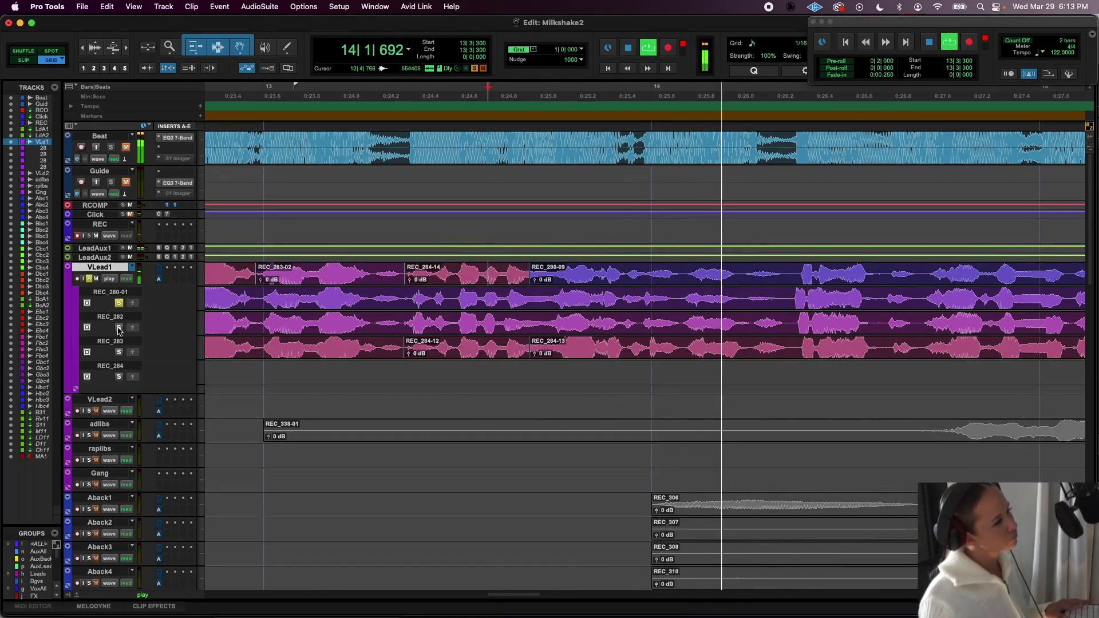
key(space)
click(119, 328)
key(space)
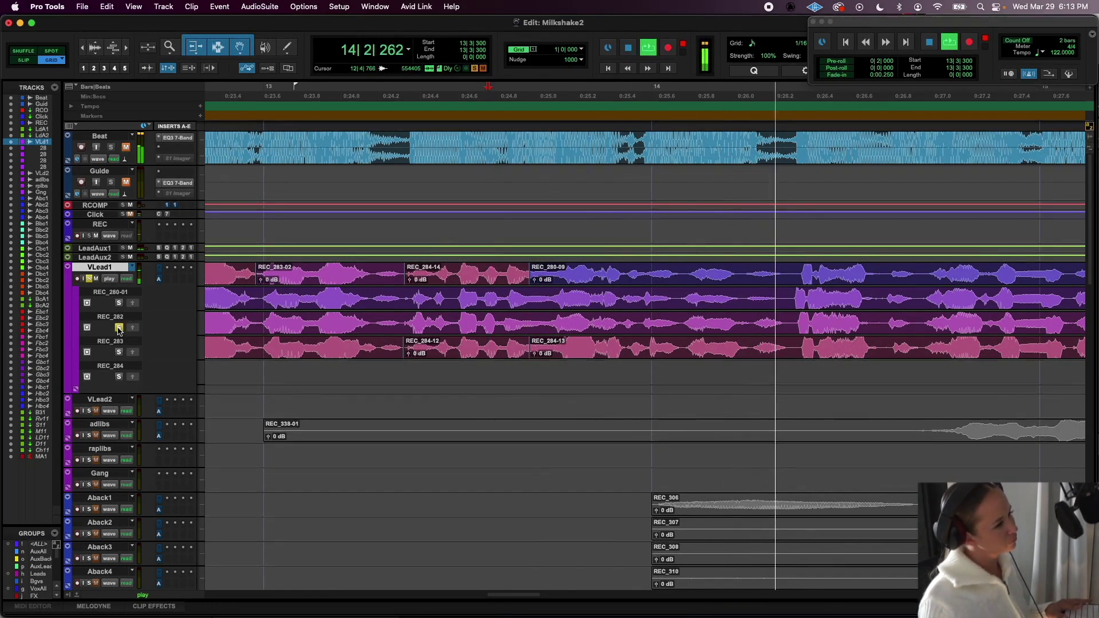
key(space)
key(space)
key(space)
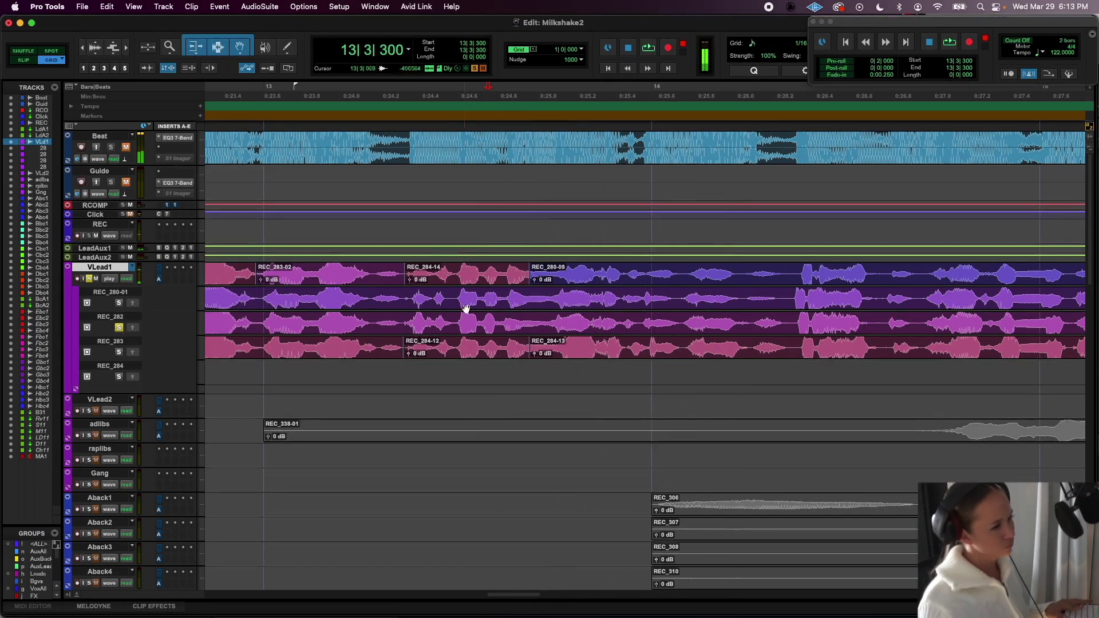
click(119, 352)
key(space)
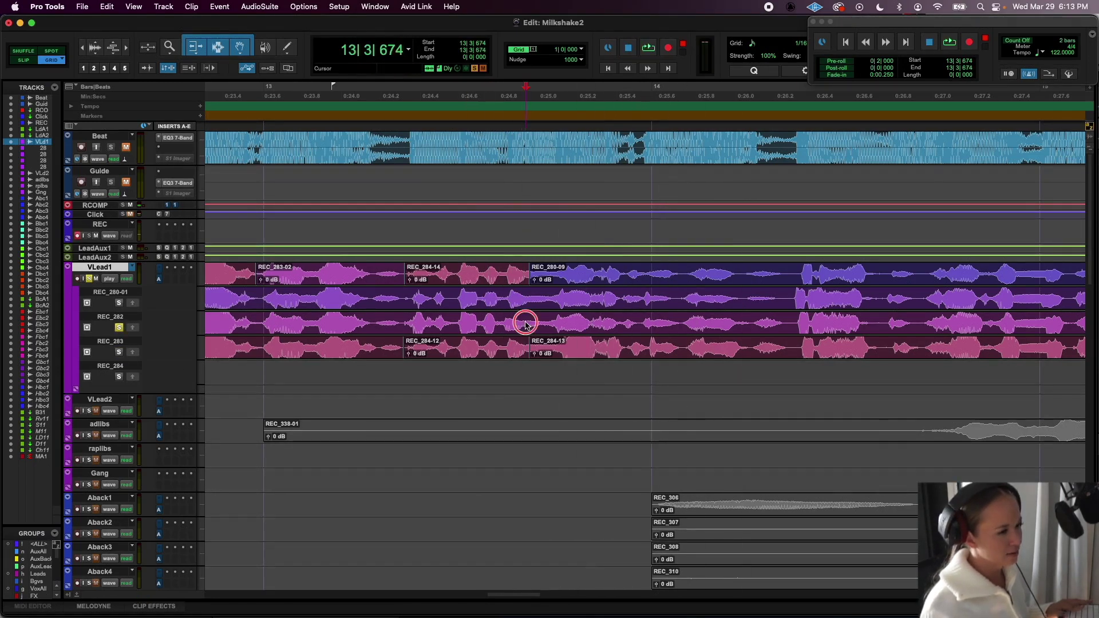
- Copy the REC_282 lane's audio from about 13|3|674 to 13|4|428 to the VLead1 main playlist and unsolo that lane
drag(525, 324, 598, 324)
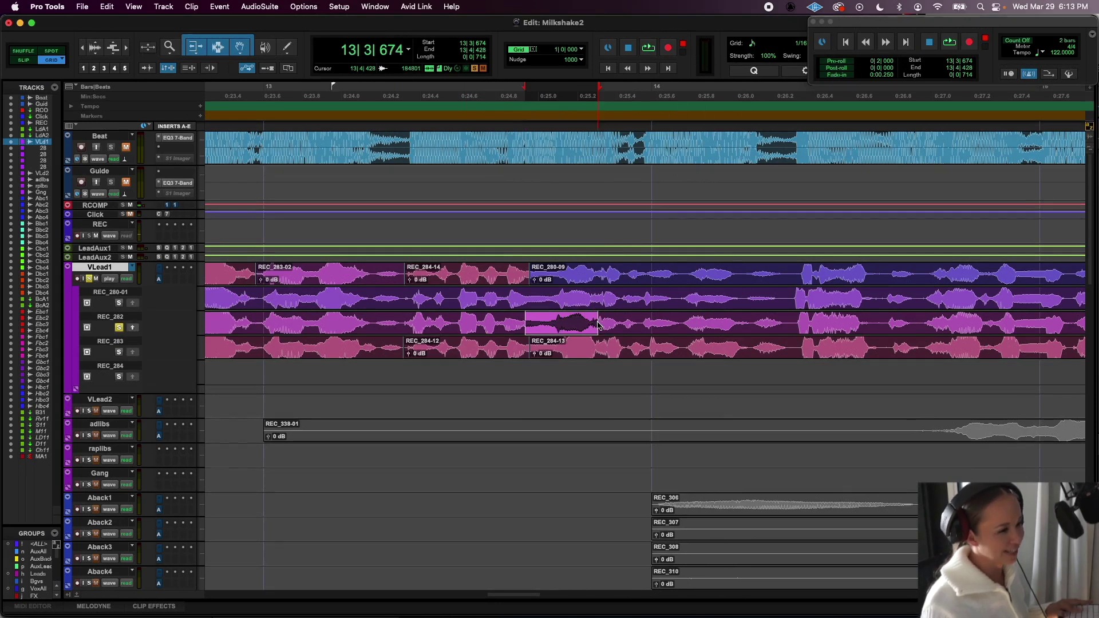
click(132, 329)
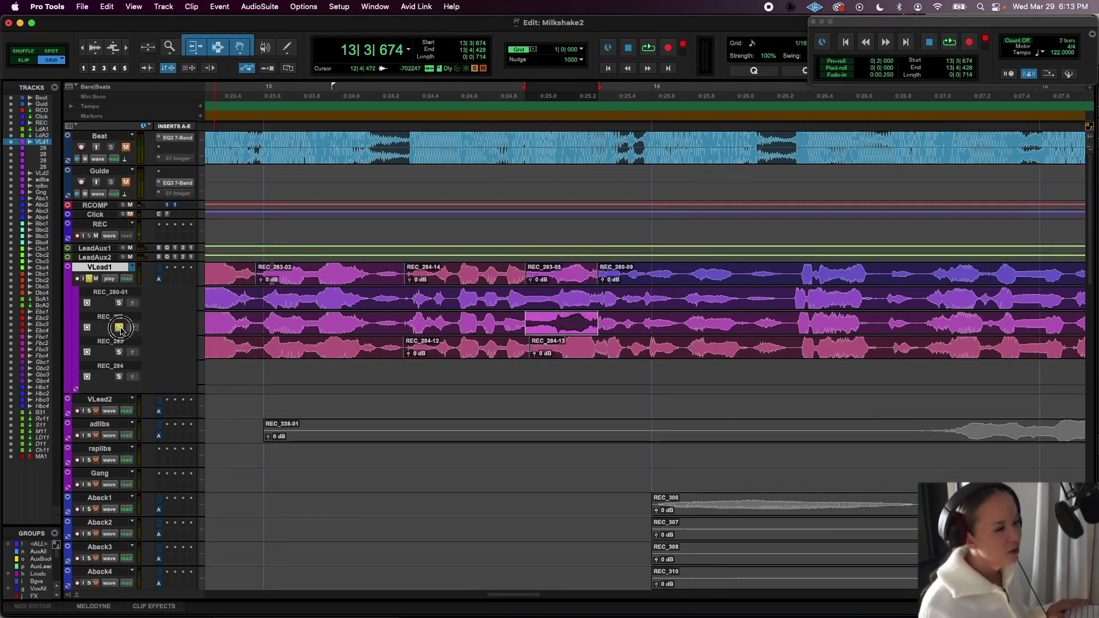
click(120, 330)
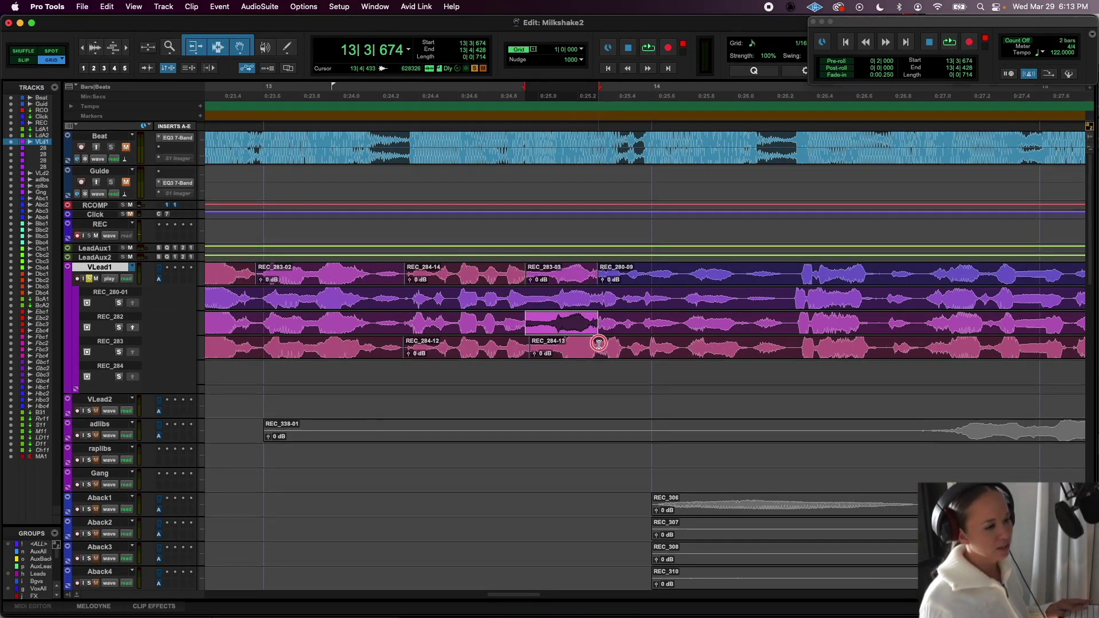
- Compare the takes from about 13|4|433 to 14|2|445 and copy the REC_283 lane's selection to the VLead1 main playlist
drag(599, 344, 799, 342)
key(space)
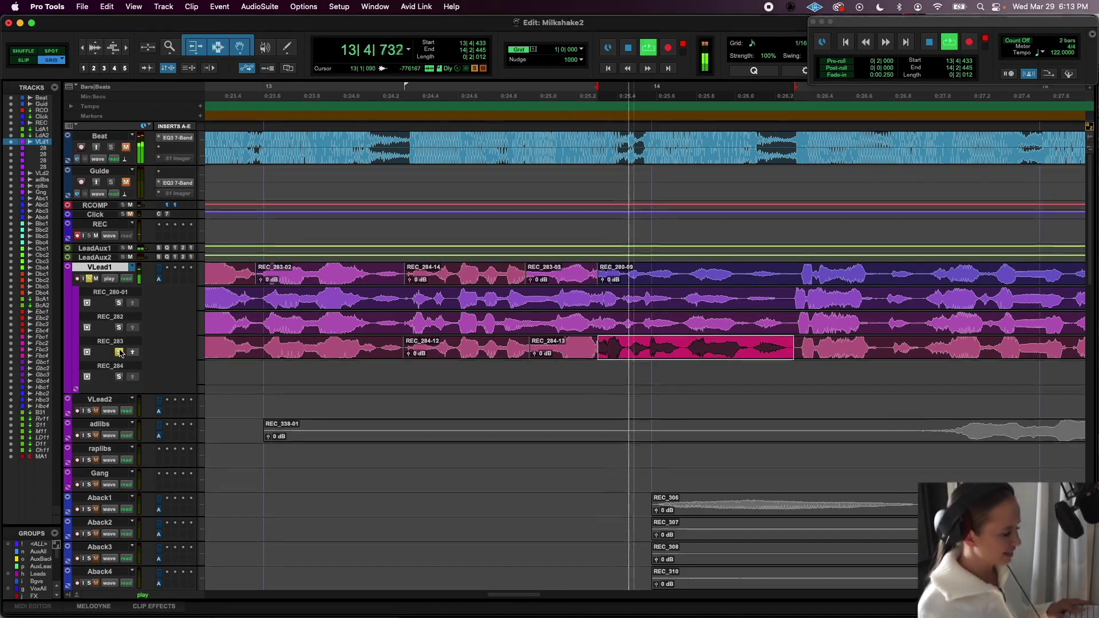
click(119, 352)
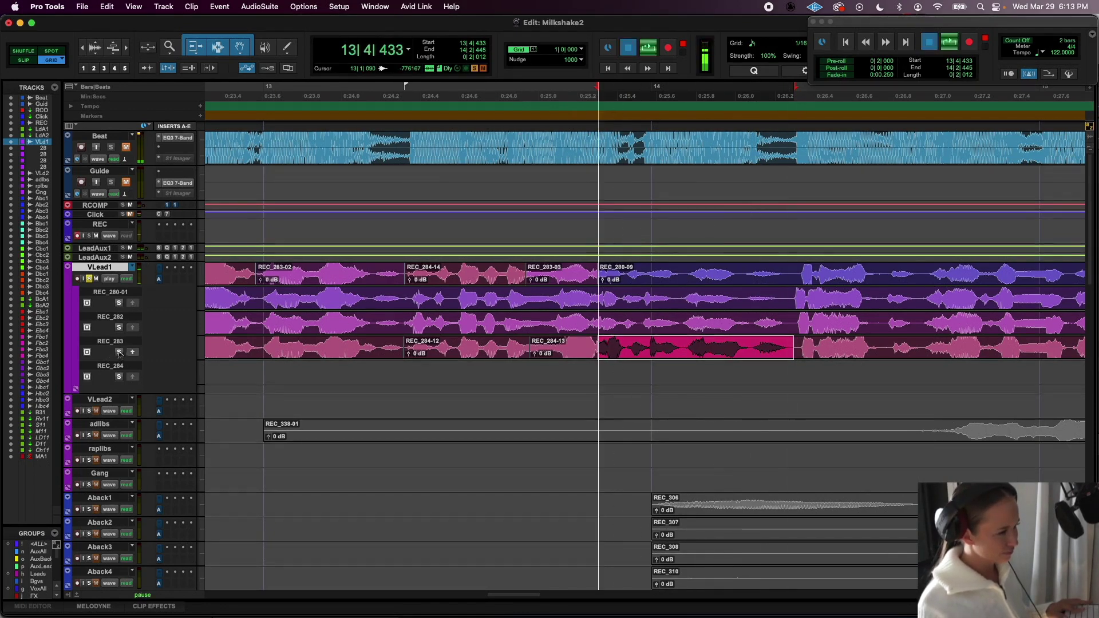
click(119, 327)
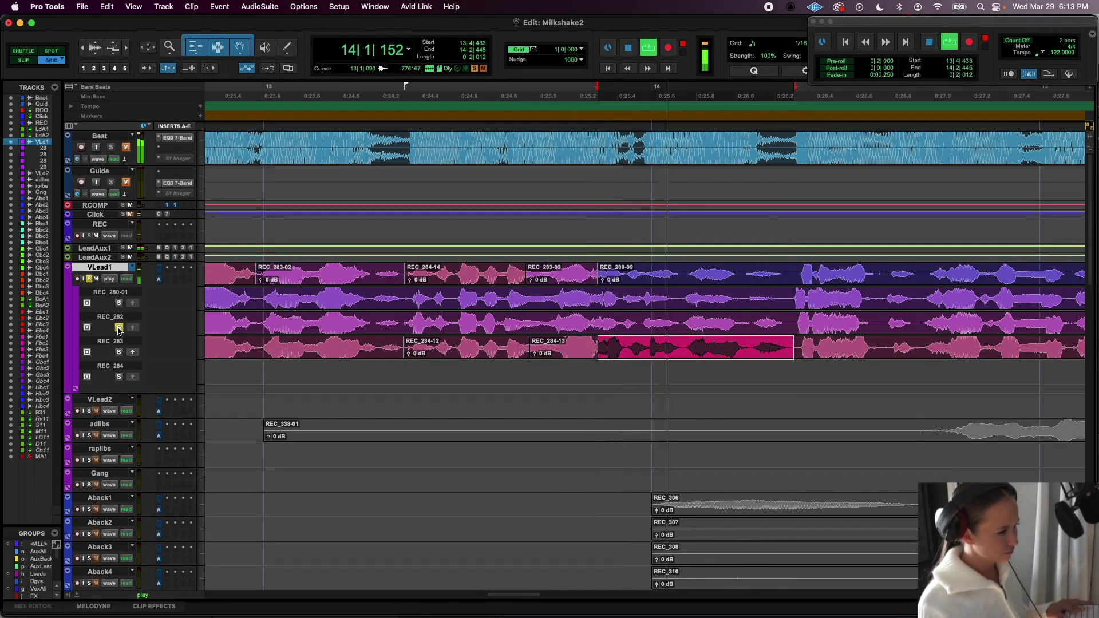
click(119, 303)
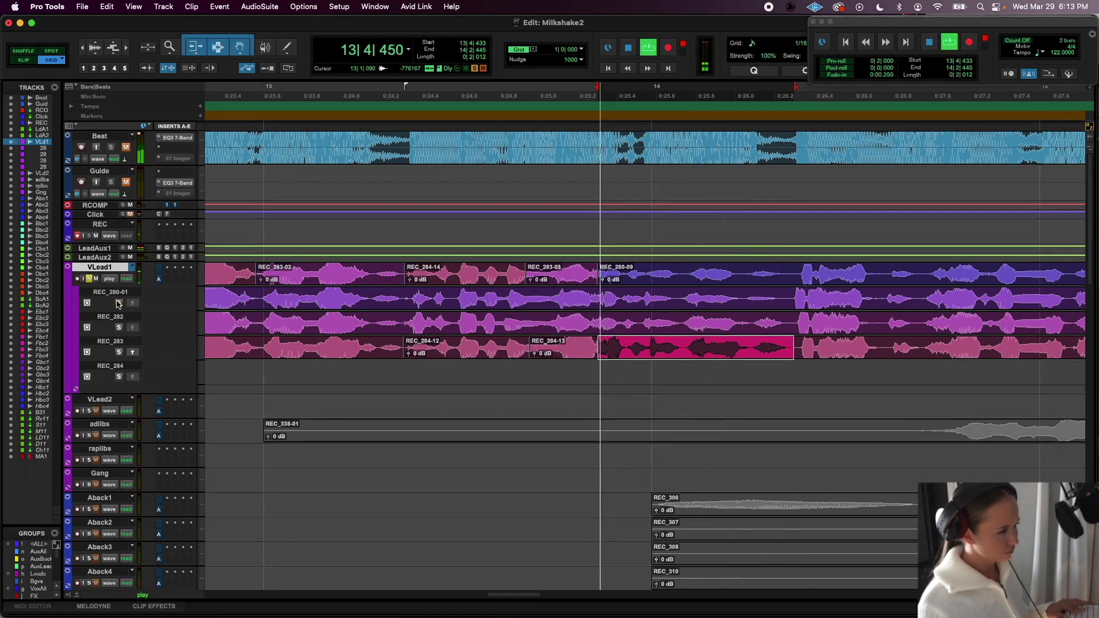
click(132, 352)
- Audition the phrase from 14|2|445 on the VLead1 main playlist and in takes REC_280-01, REC_282 and REC_283
click(818, 279)
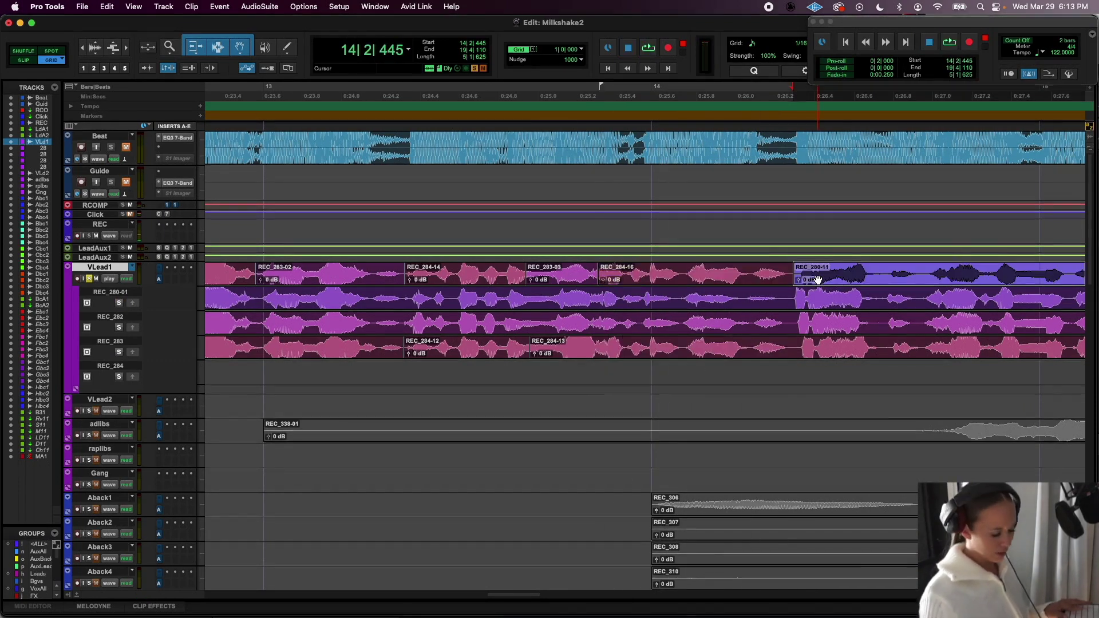
key(space)
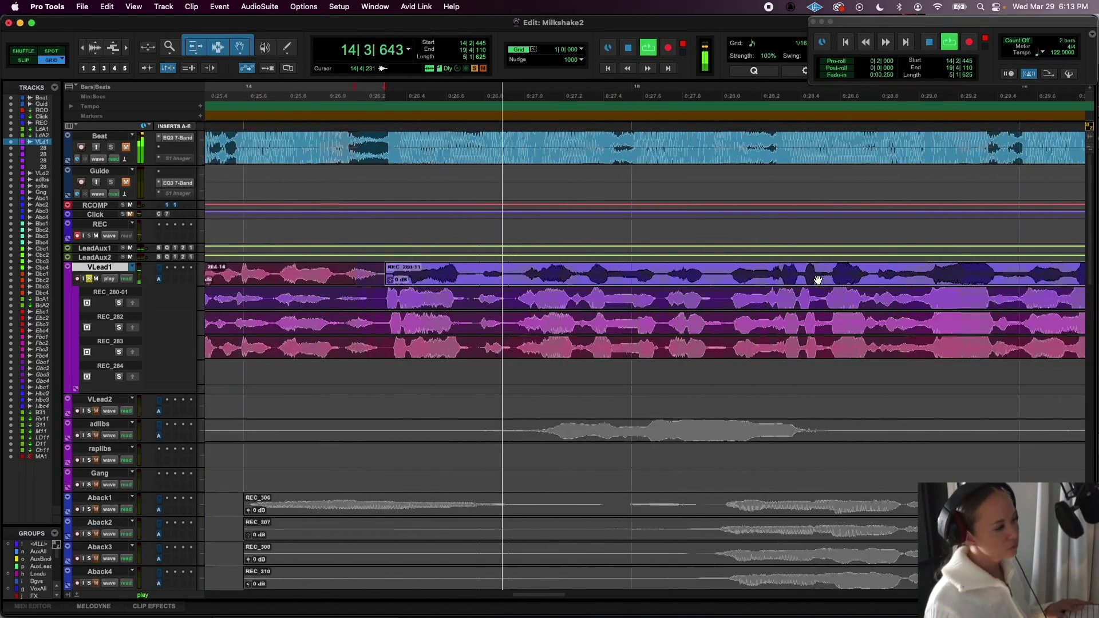
key(space)
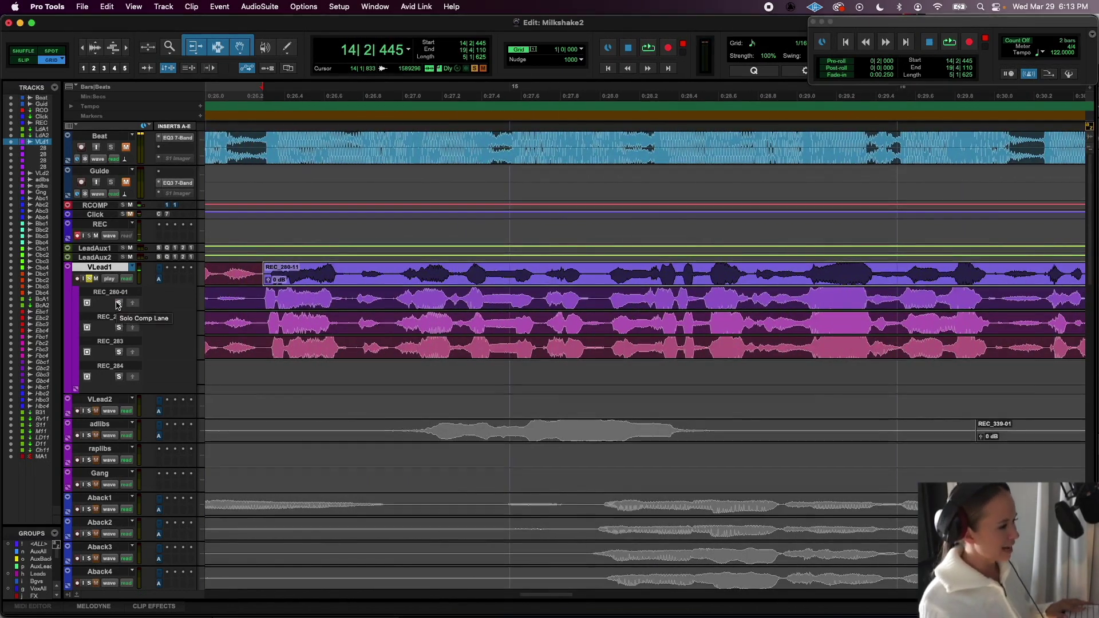
key(space)
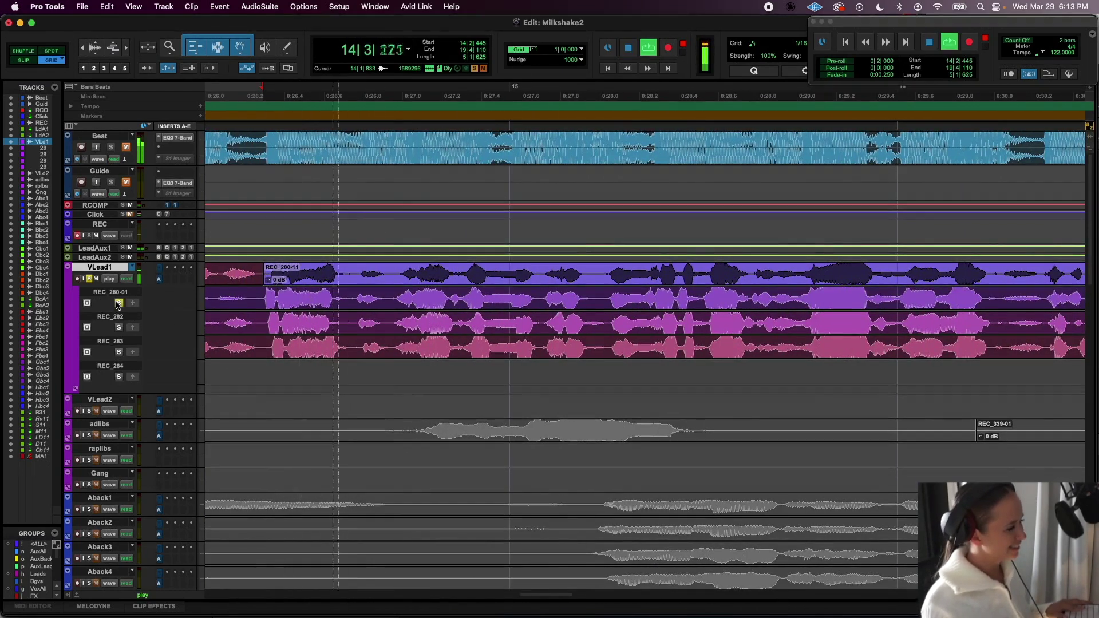
click(119, 327)
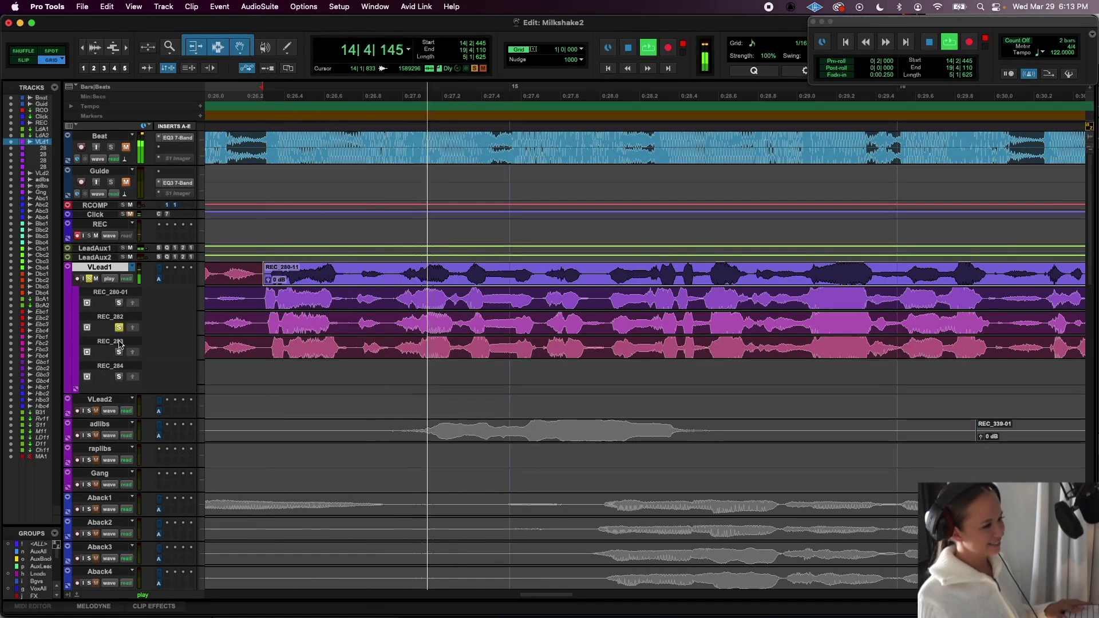
click(119, 352)
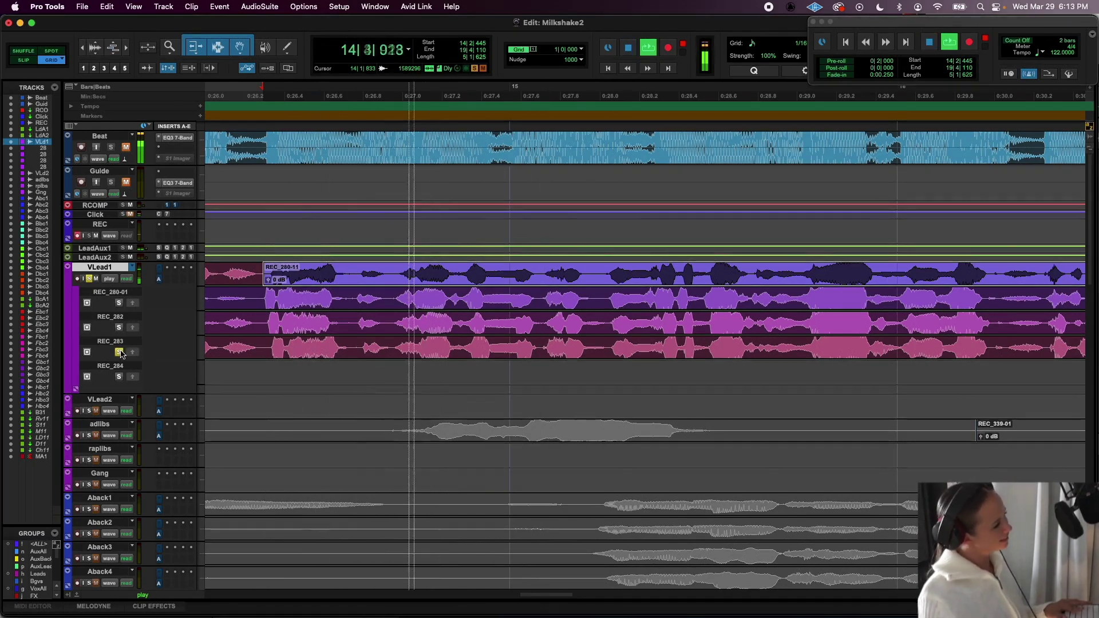
click(265, 347)
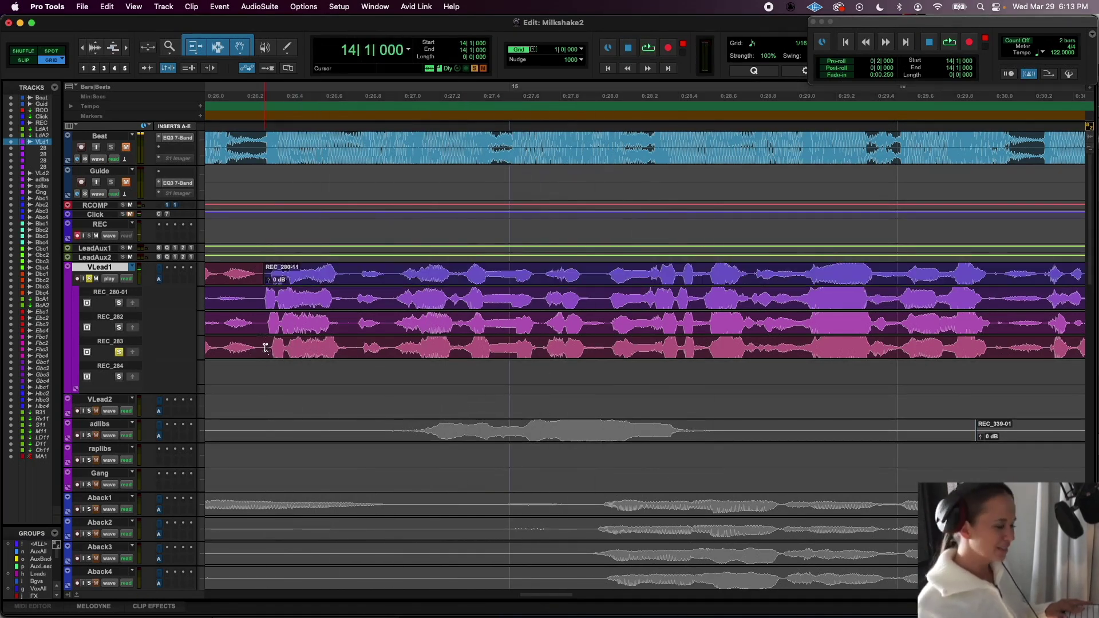
double_click(311, 355)
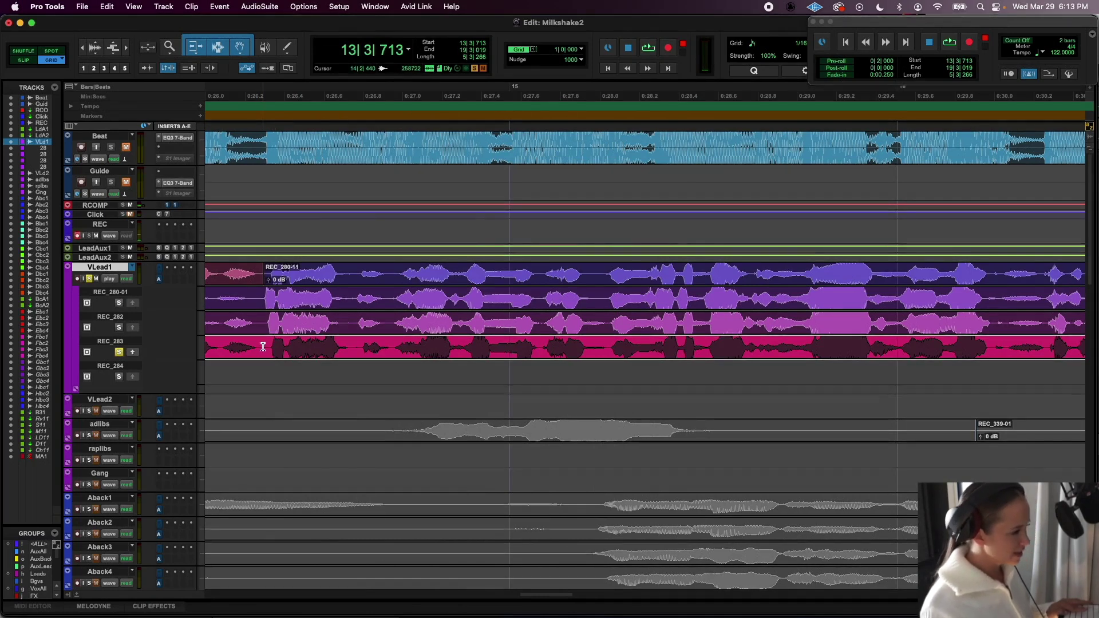
drag(264, 348, 577, 348)
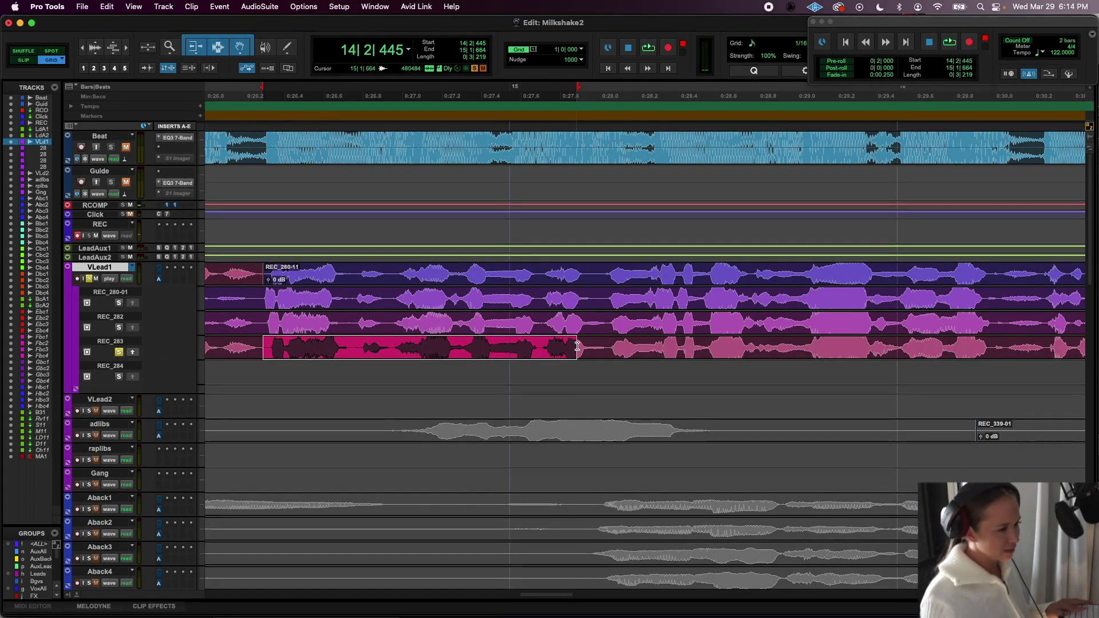
- Extend the end of main-playlist clip REC_284-16 to 15|1|868 and play the edit from 14|1|844
drag(257, 275, 313, 272)
key(super+bracketleft)
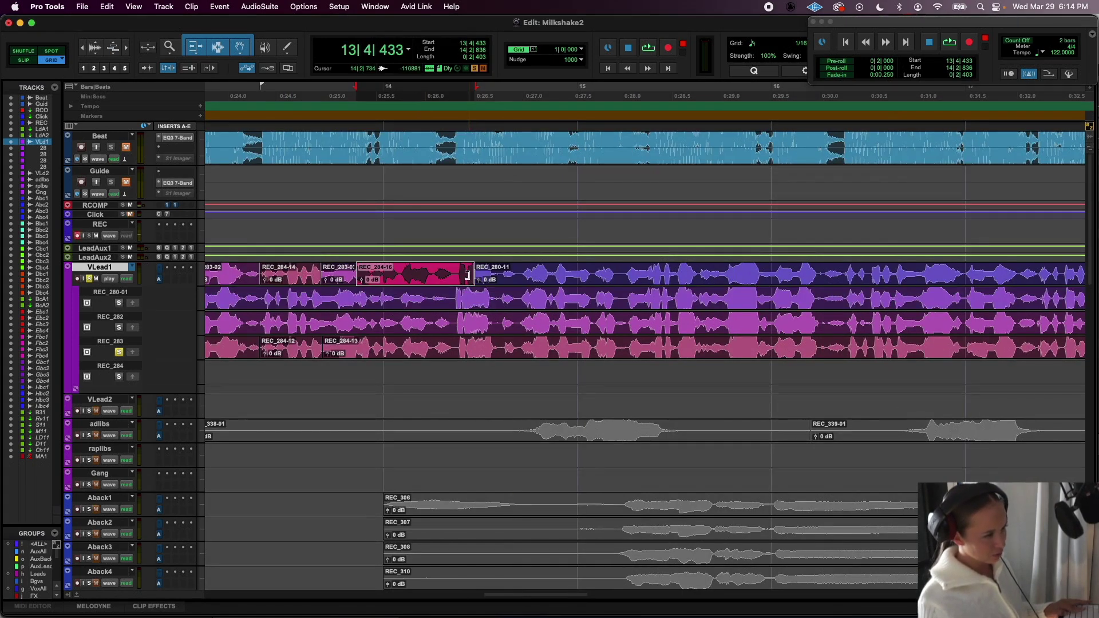
drag(467, 276, 494, 273)
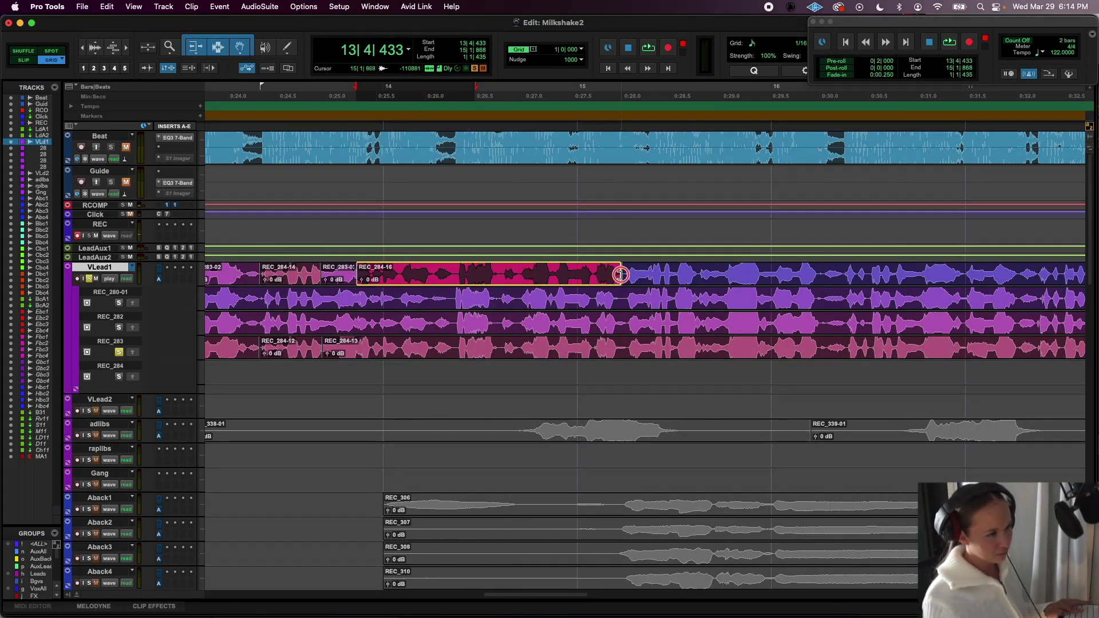
click(427, 267)
key(space)
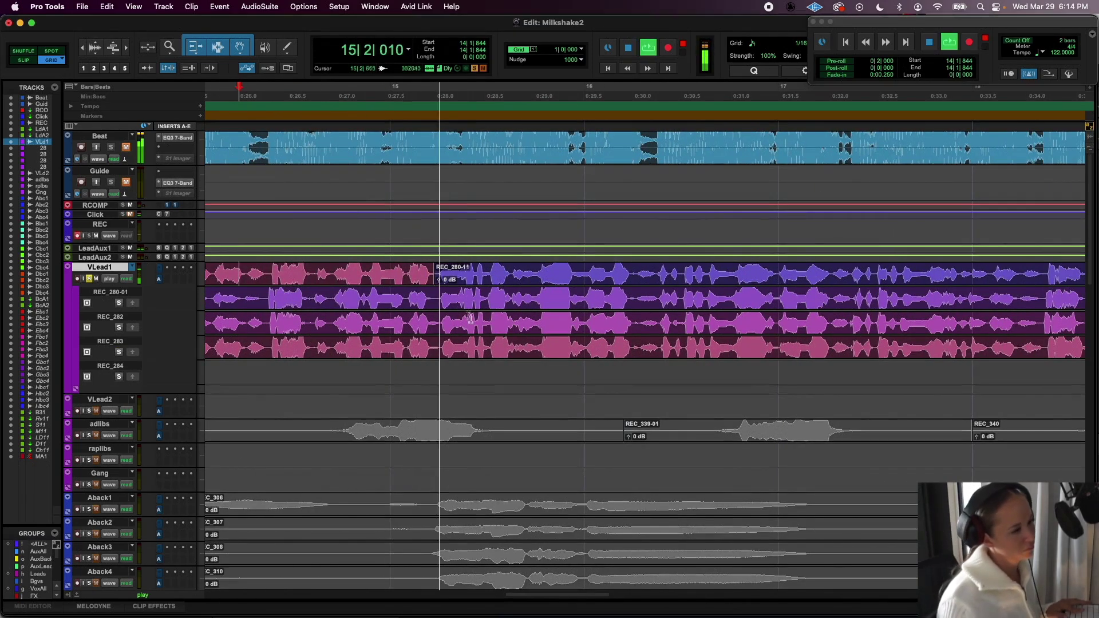
key(space)
- Compare the next phrase from 15|1|868 on the VLead1 main playlist and in takes REC_280-01, REC_282 and REC_283
click(453, 278)
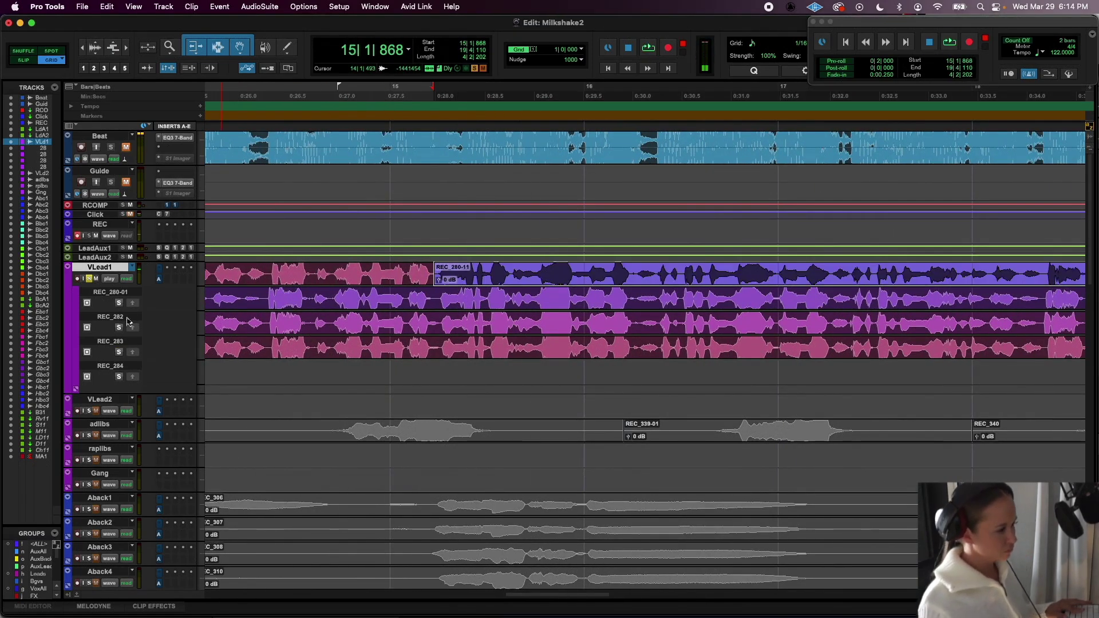
key(space)
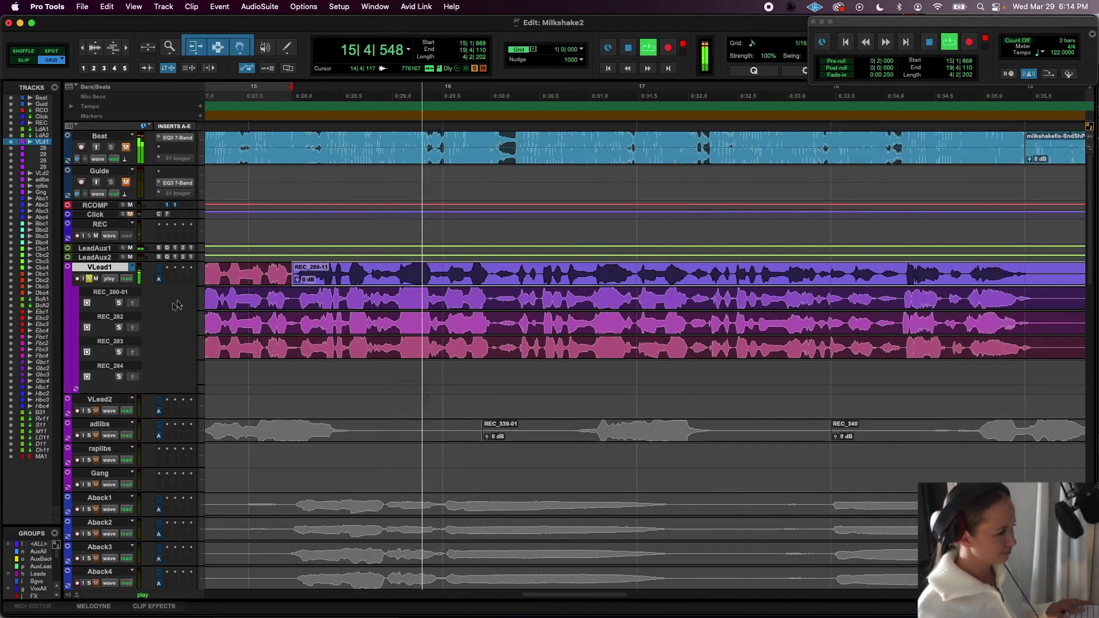
click(118, 302)
key(space)
key(space)
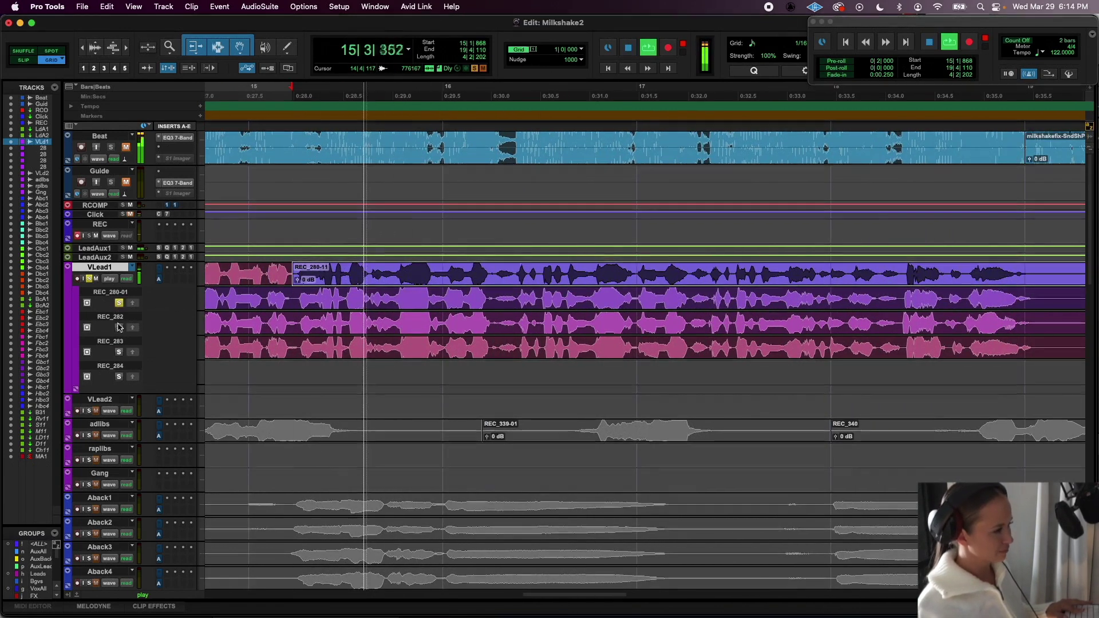
click(118, 327)
key(space)
key(space)
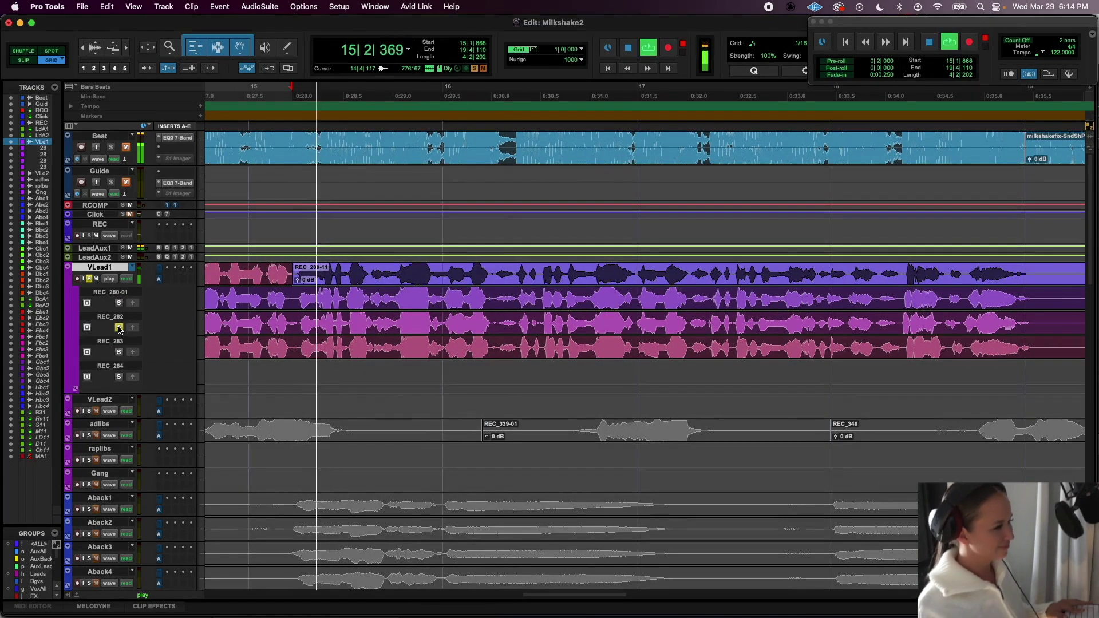
click(119, 351)
key(space)
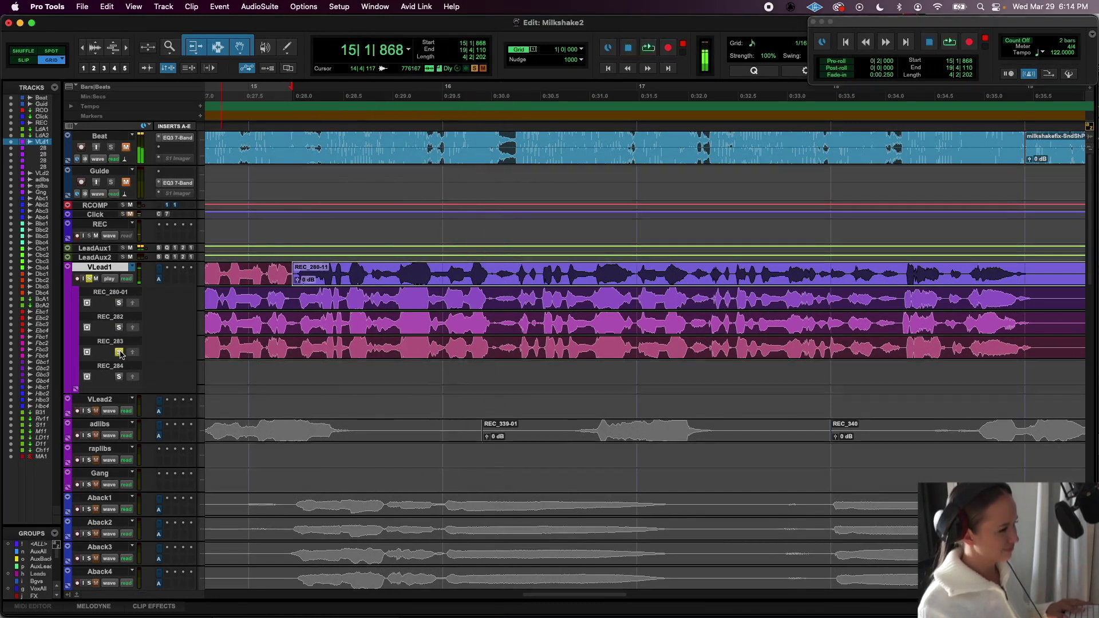
key(space)
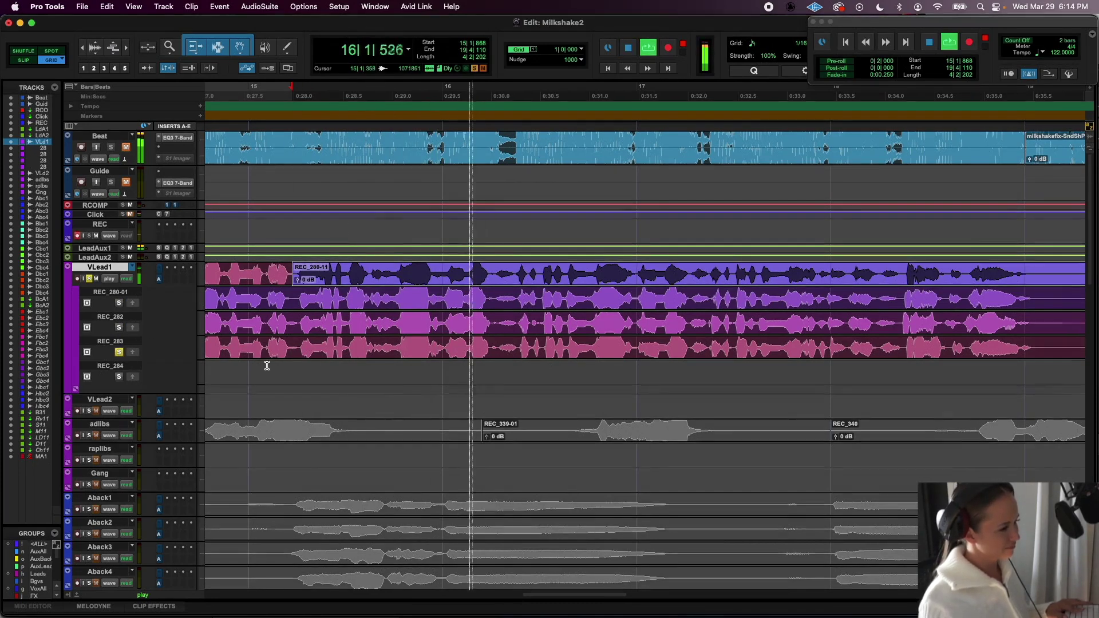
key(space)
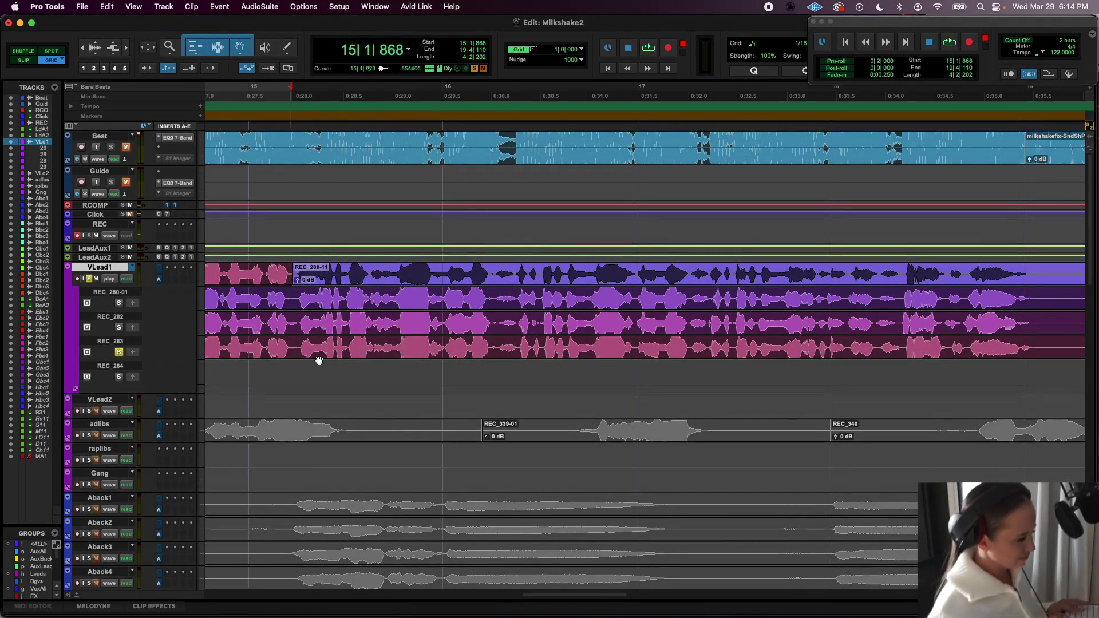
- Audition REC_283 from 15|3|535 and 15|2|044, and extend the end of main-playlist clip REC_284-16 to 15|3|522
click(373, 347)
key(space)
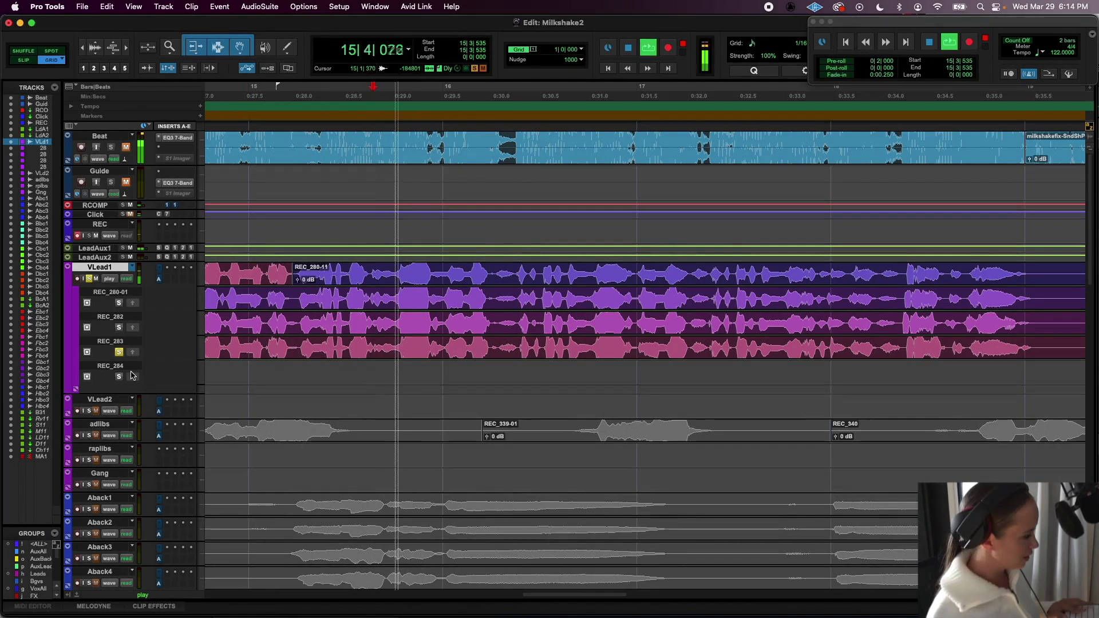
key(space)
click(300, 346)
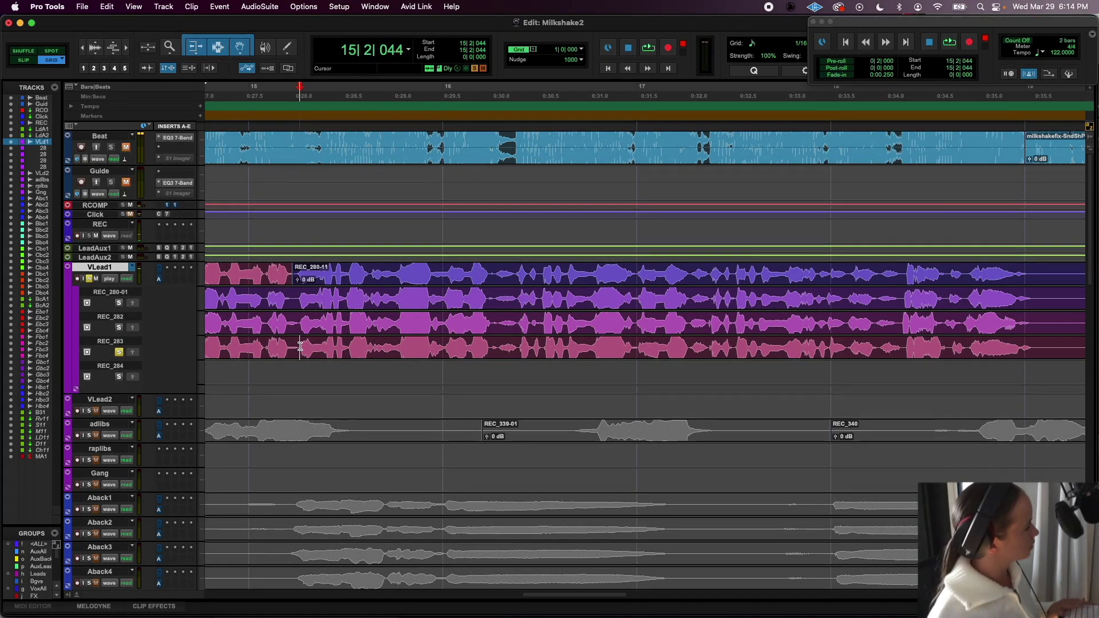
key(space)
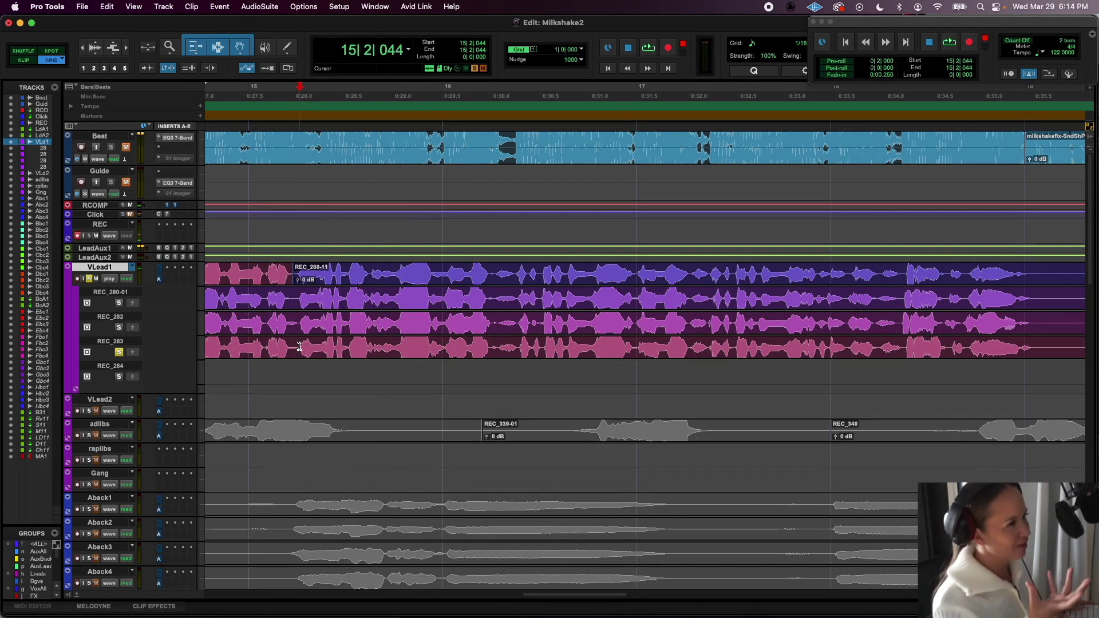
key(space)
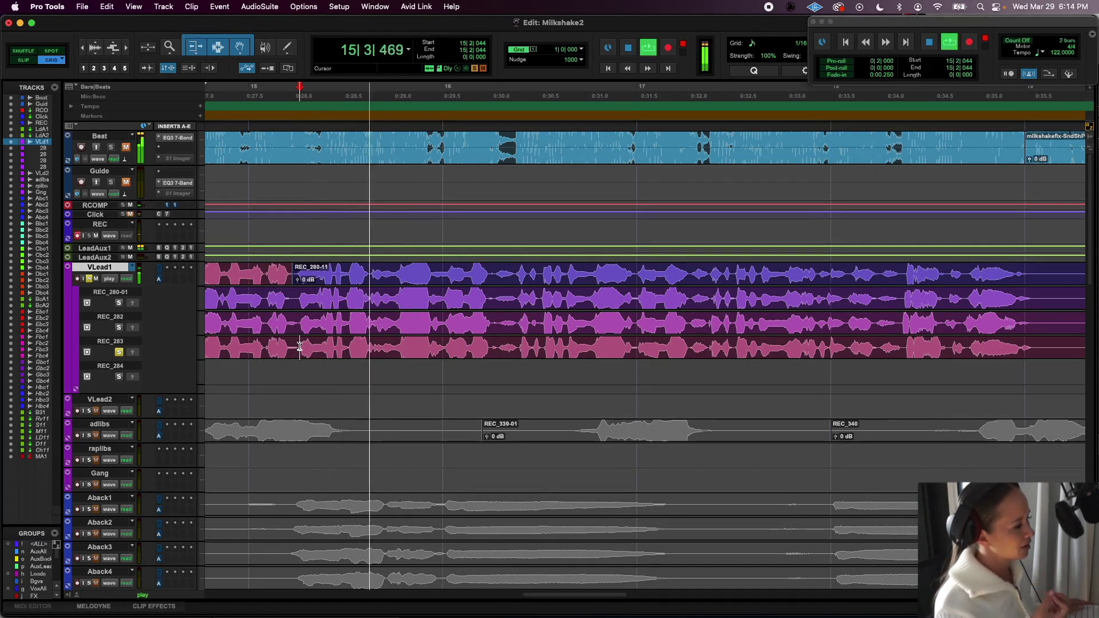
key(space)
drag(292, 276, 327, 277)
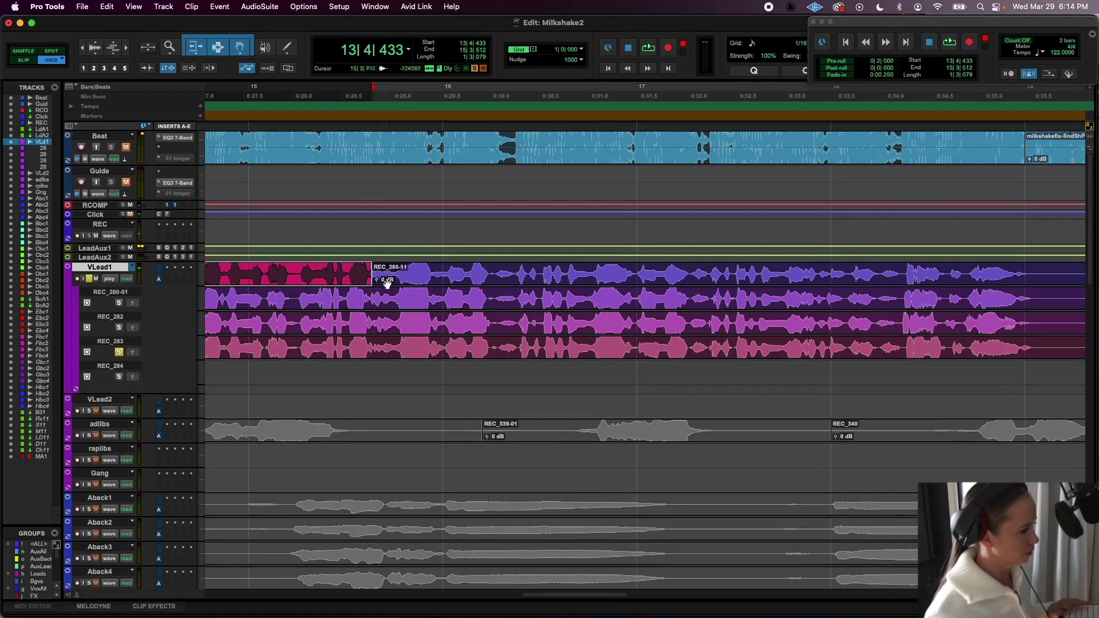
- Audition the phrase from 15|3|522 and copy the REC_280-01 lane's audio from 15|3|467 to 16|2|034 to the VLead1 main playlist
click(386, 284)
key(space)
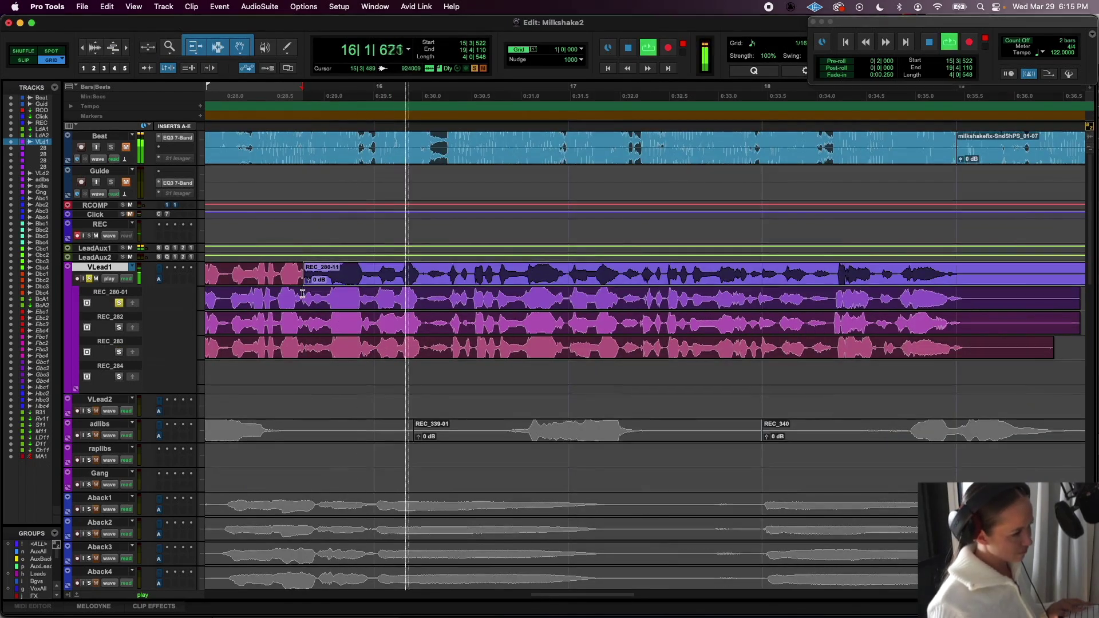
drag(301, 290, 424, 296)
click(133, 304)
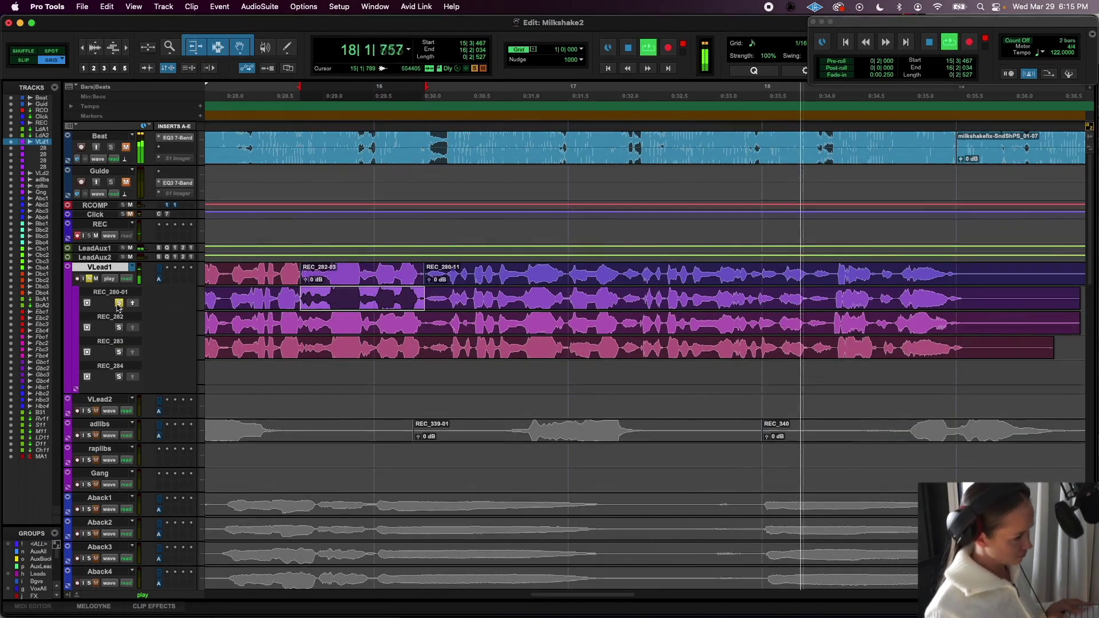
key(space)
- Compare the takes from 16|2|034 and copy the REC_283 lane's audio from 16|2|522 to 17|1|010 to the VLead1 main playlist
click(504, 285)
key(space)
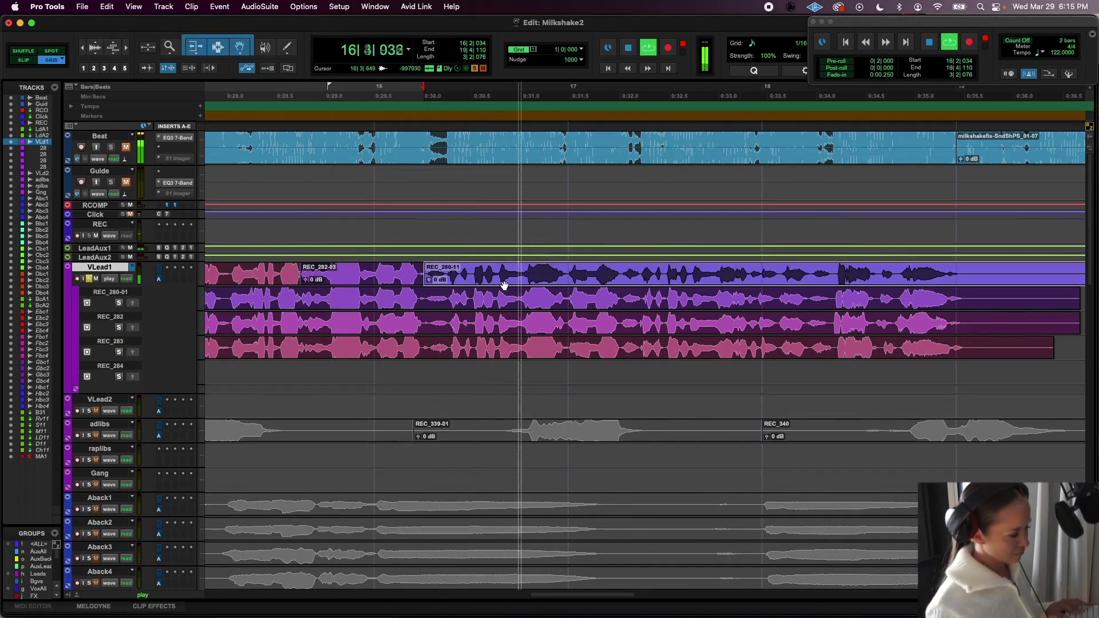
click(118, 303)
key(space)
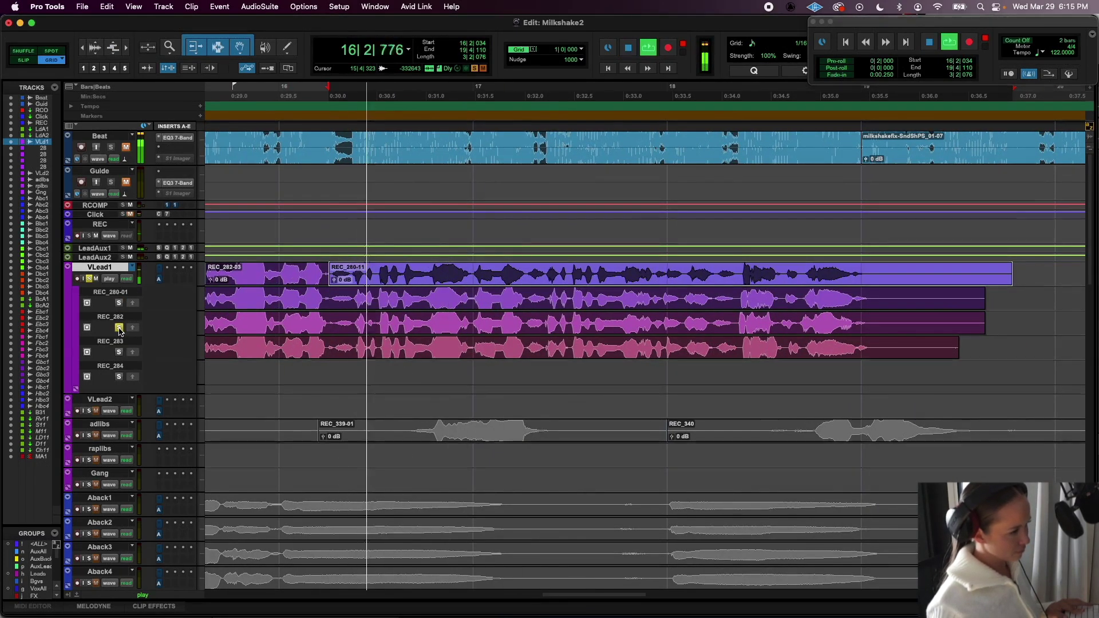
click(119, 352)
key(space)
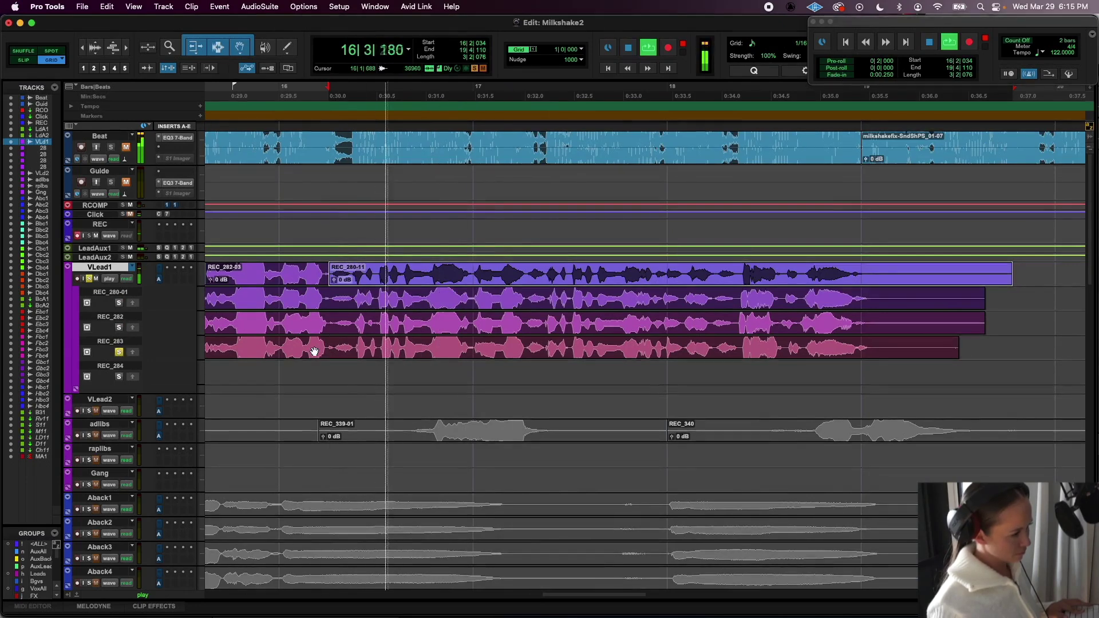
key(space)
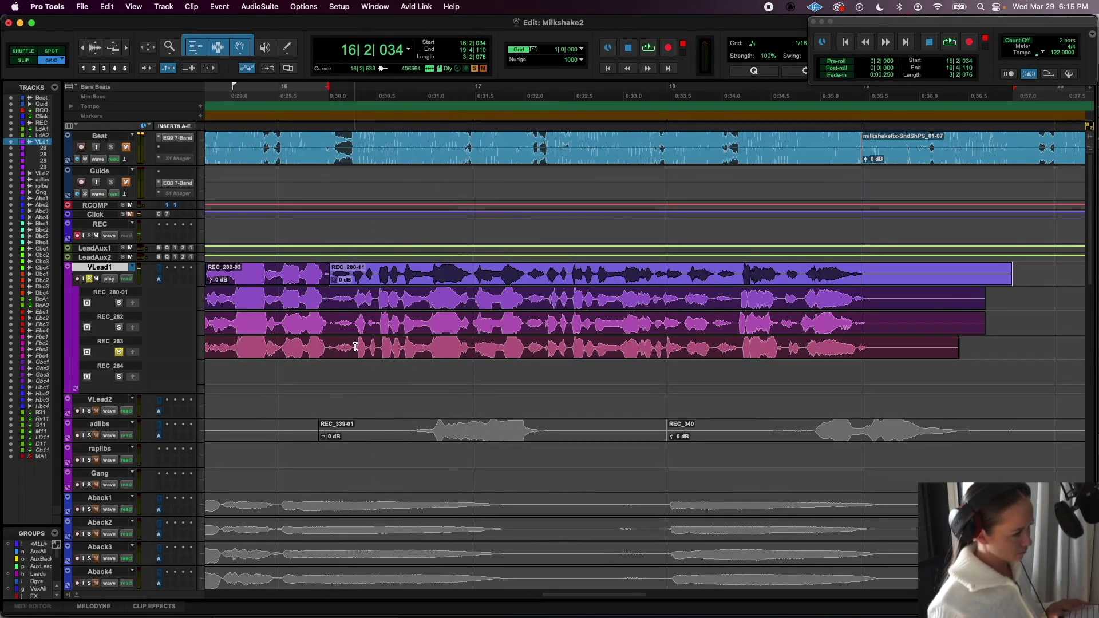
drag(353, 347, 462, 348)
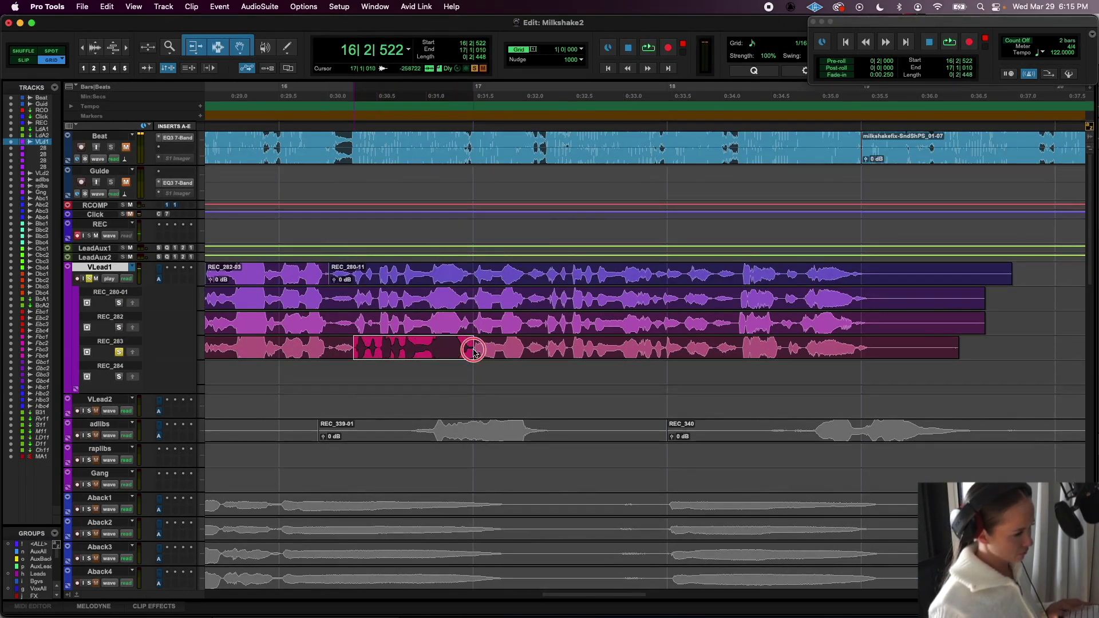
click(133, 352)
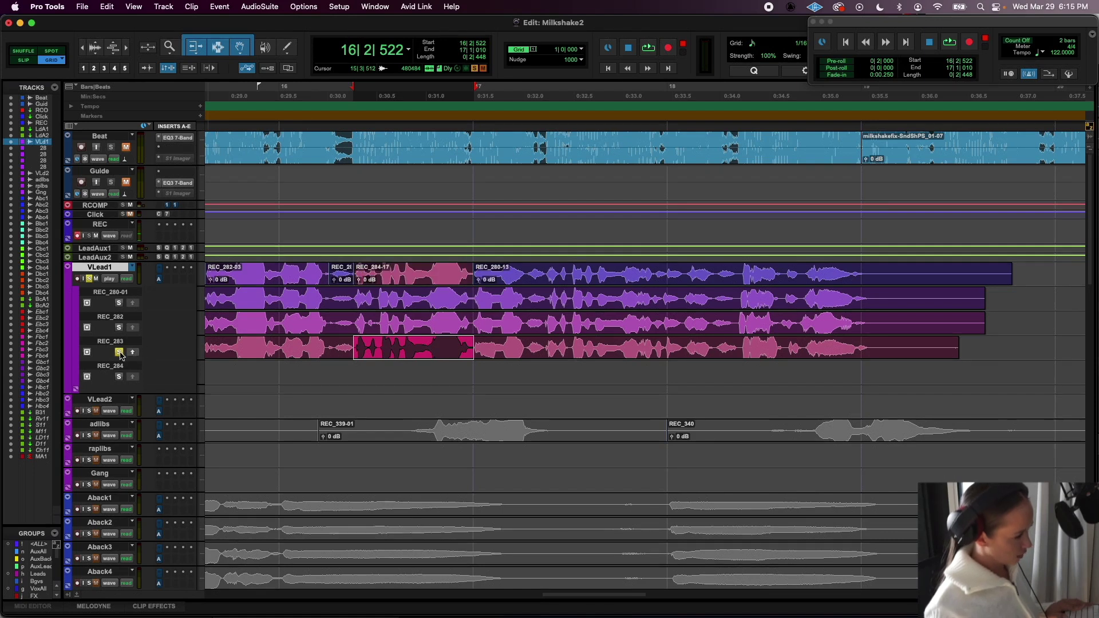
- Compare takes from 17|1|010 and copy the REC_282 lane's audio from 16|4|925 to 17|2|421 to the VLead1 main playlist
click(533, 274)
key(space)
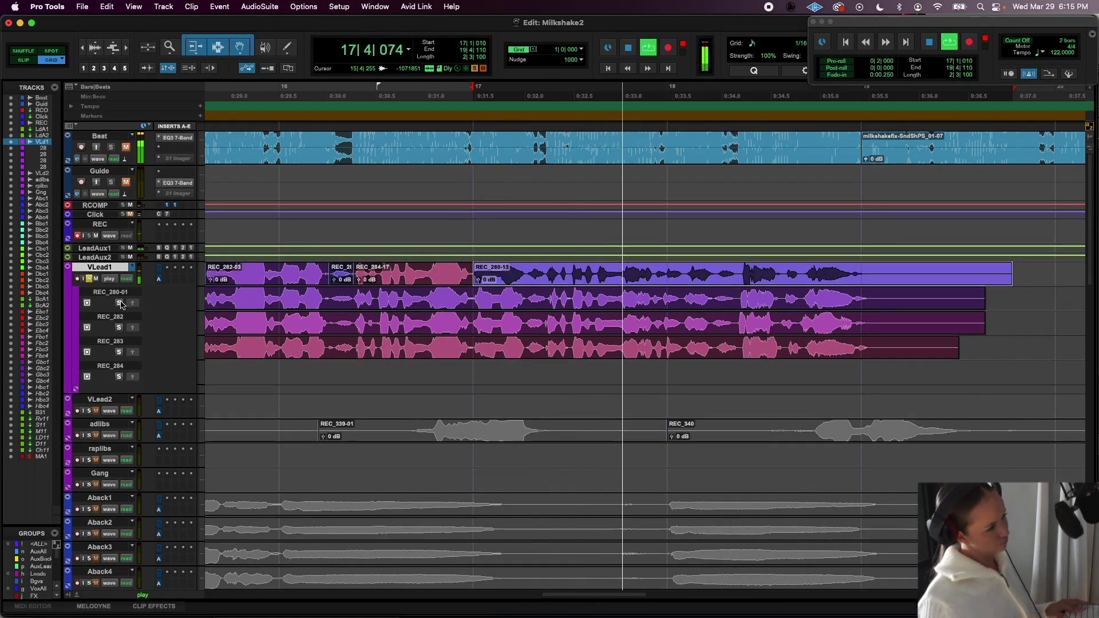
key(space)
click(119, 328)
key(space)
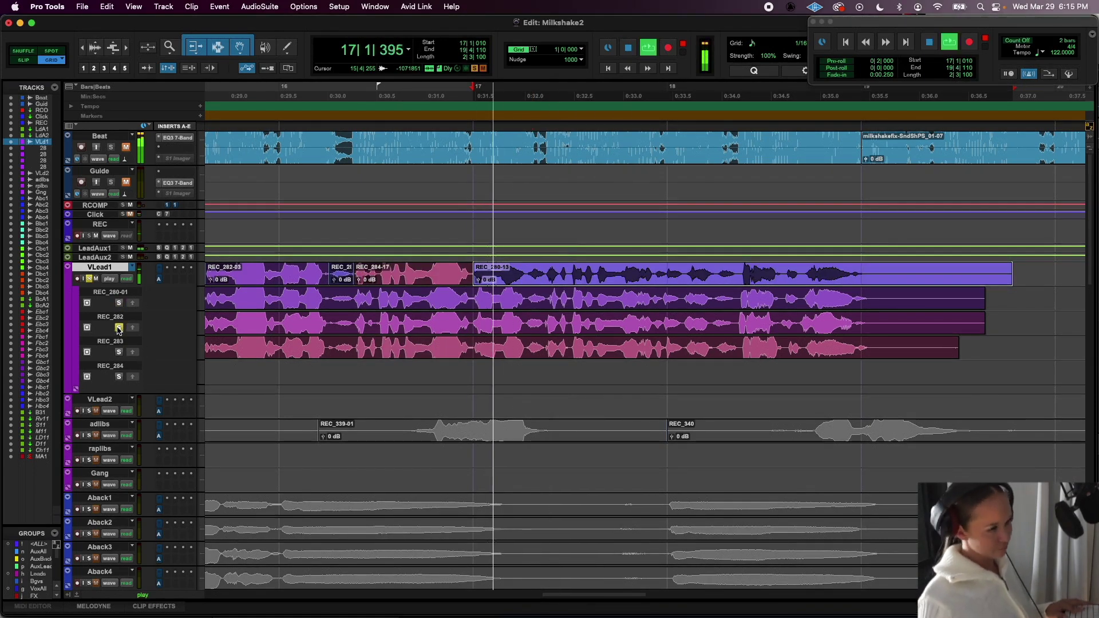
key(space)
key(space)
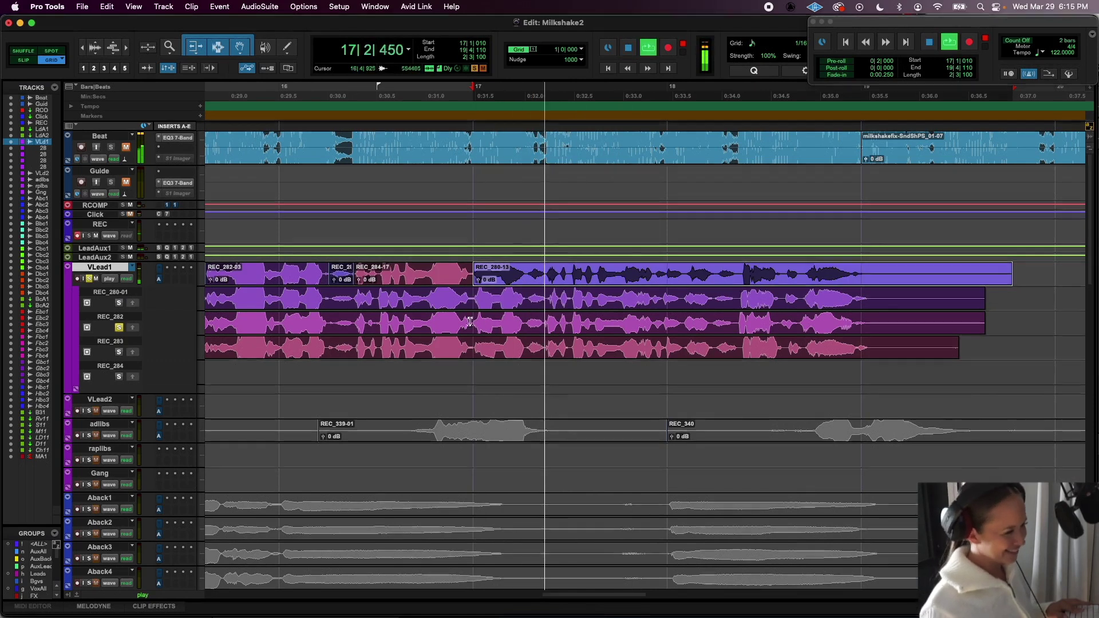
drag(472, 324, 544, 333)
key(space)
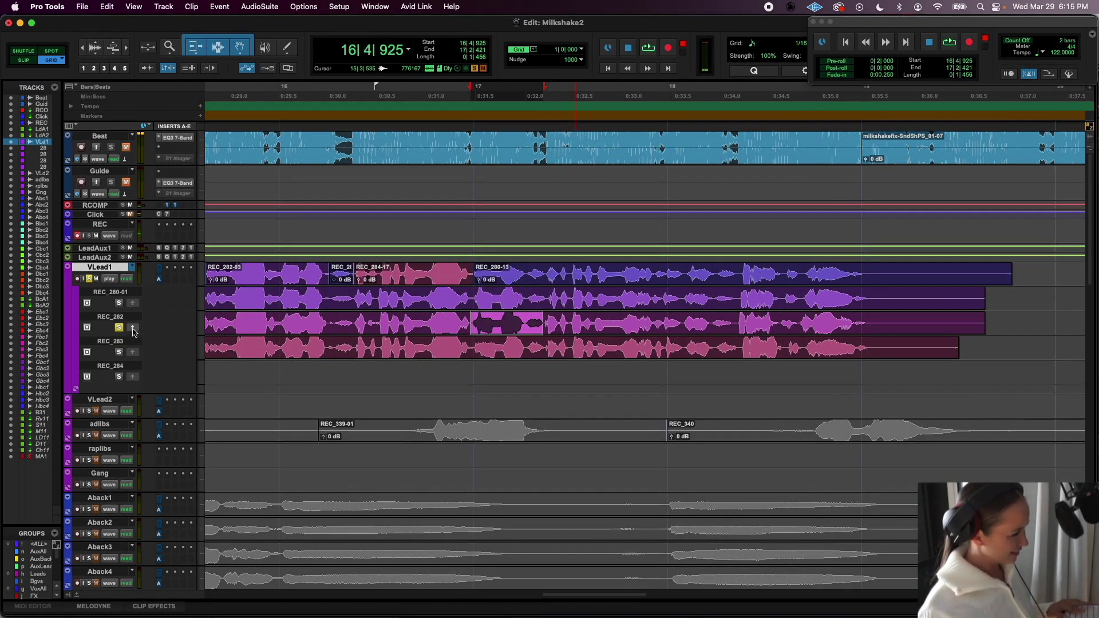
click(120, 329)
- Audition the main playlist, REC_280-01 and REC_282 from 17|2|421, and extend the end of main-playlist clip REC_283-04 to 17|4|677
double_click(604, 270)
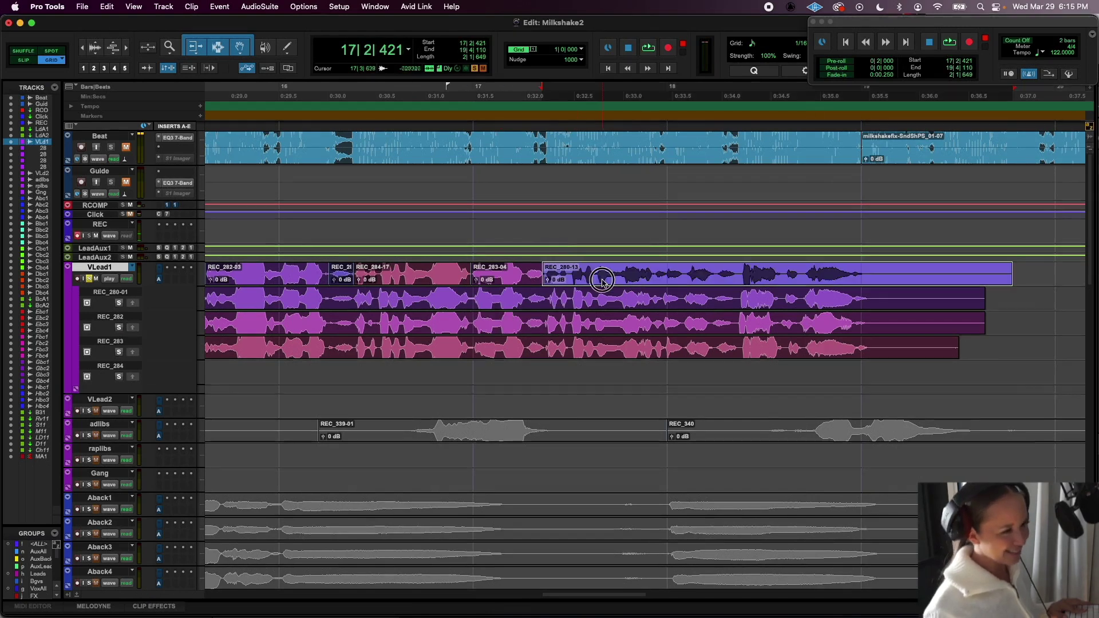
key(space)
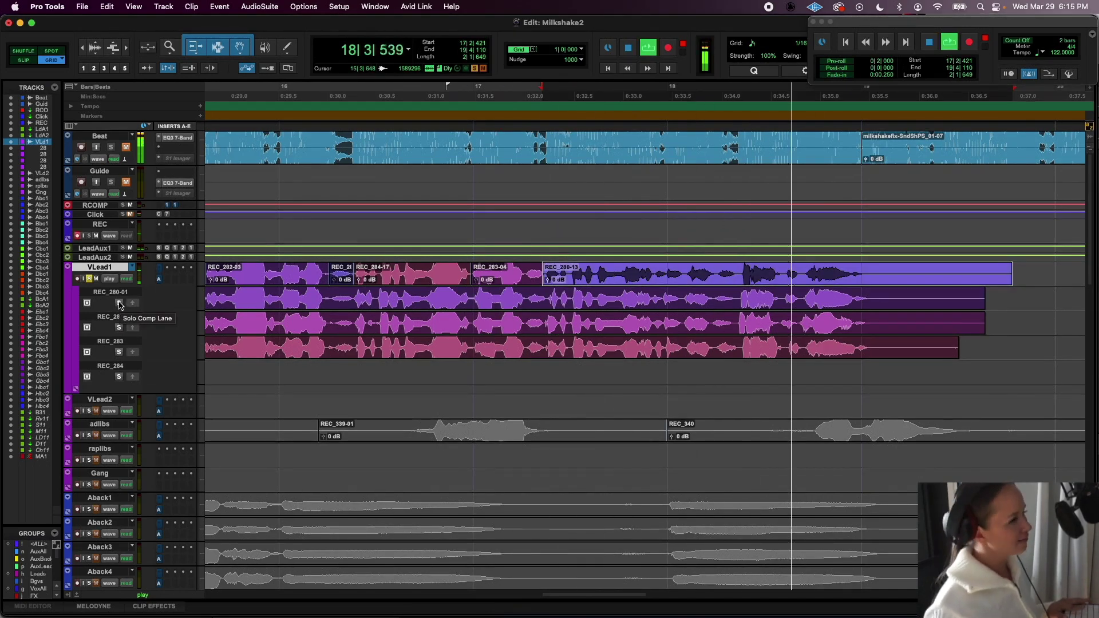
click(119, 303)
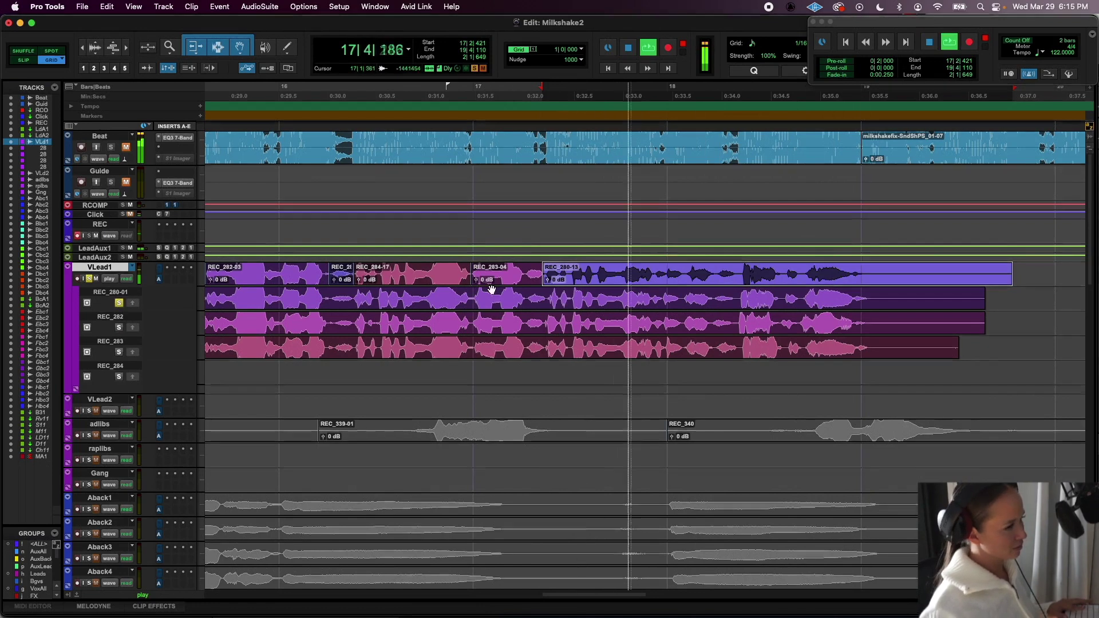
click(119, 327)
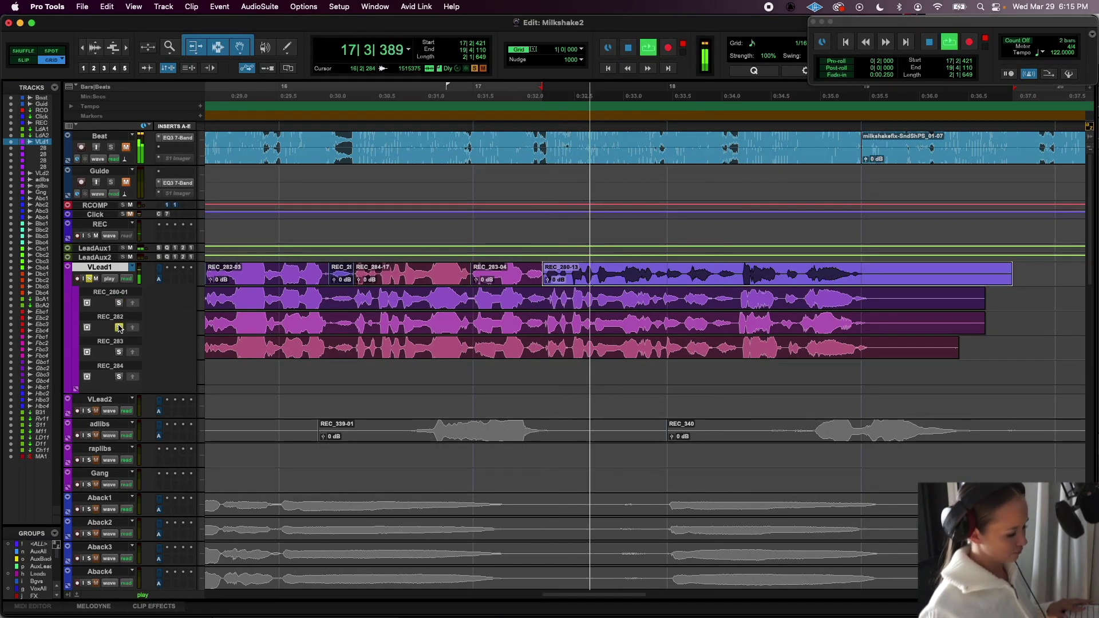
key(super+bracketright)
key(space)
key(space)
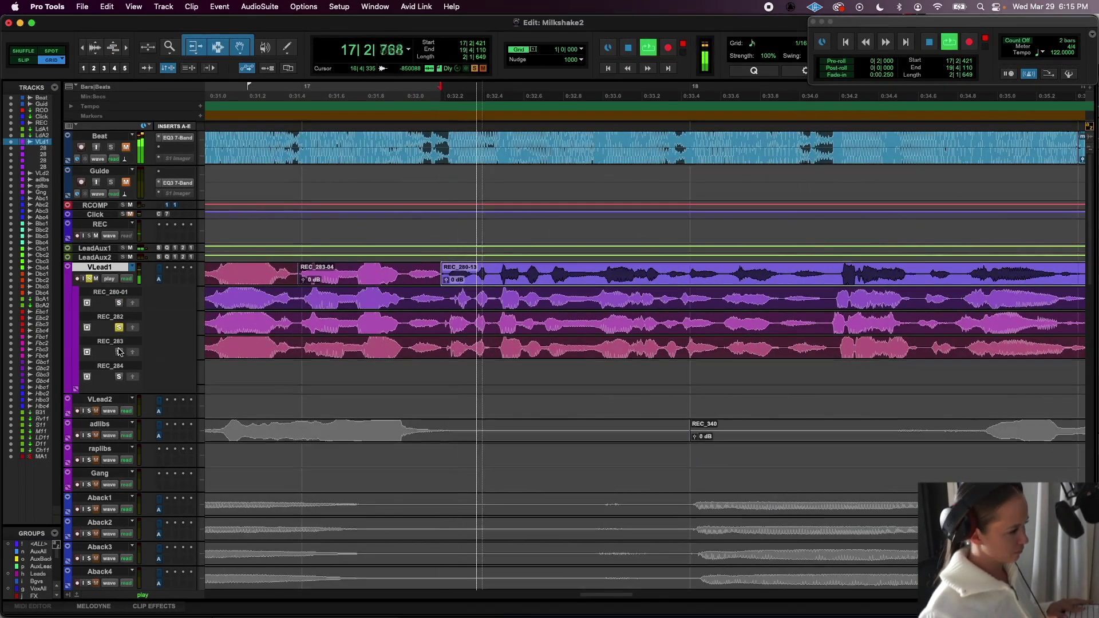
key(space)
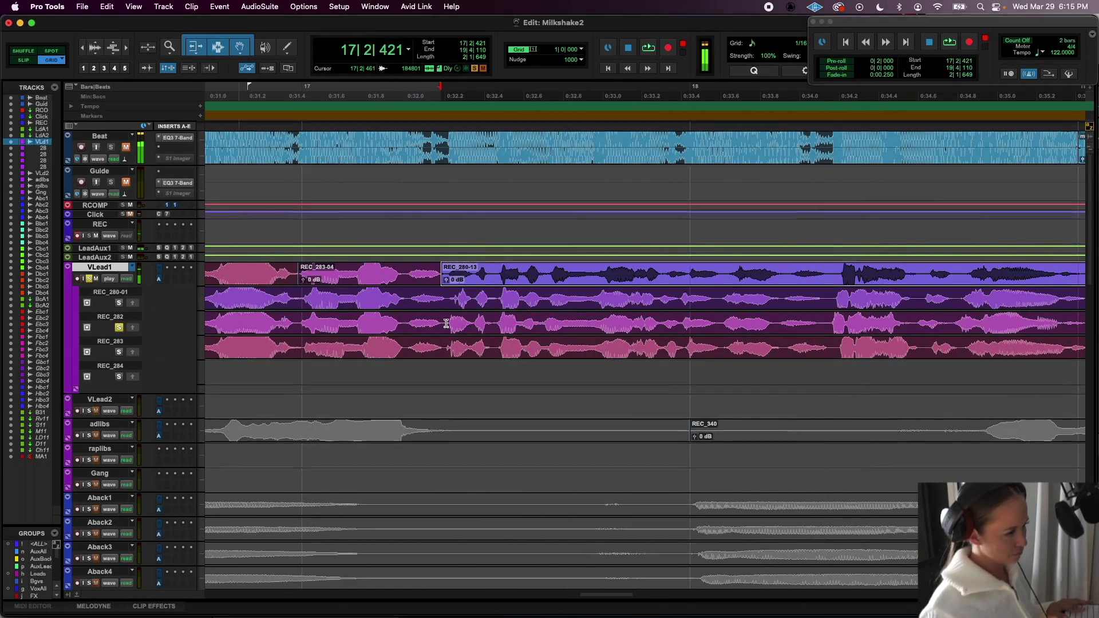
key(space)
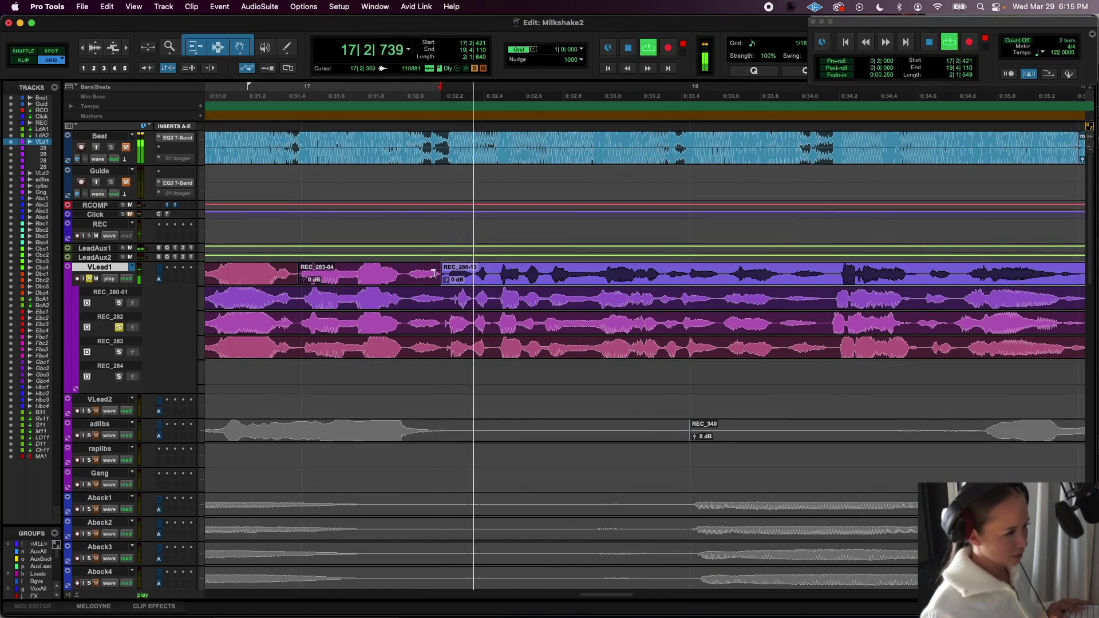
drag(438, 273, 662, 279)
- Compare the closing phrase from 17|4|677 on the VLead1 main playlist and in takes REC_283, REC_280-01 and REC_282
click(678, 286)
key(space)
click(119, 351)
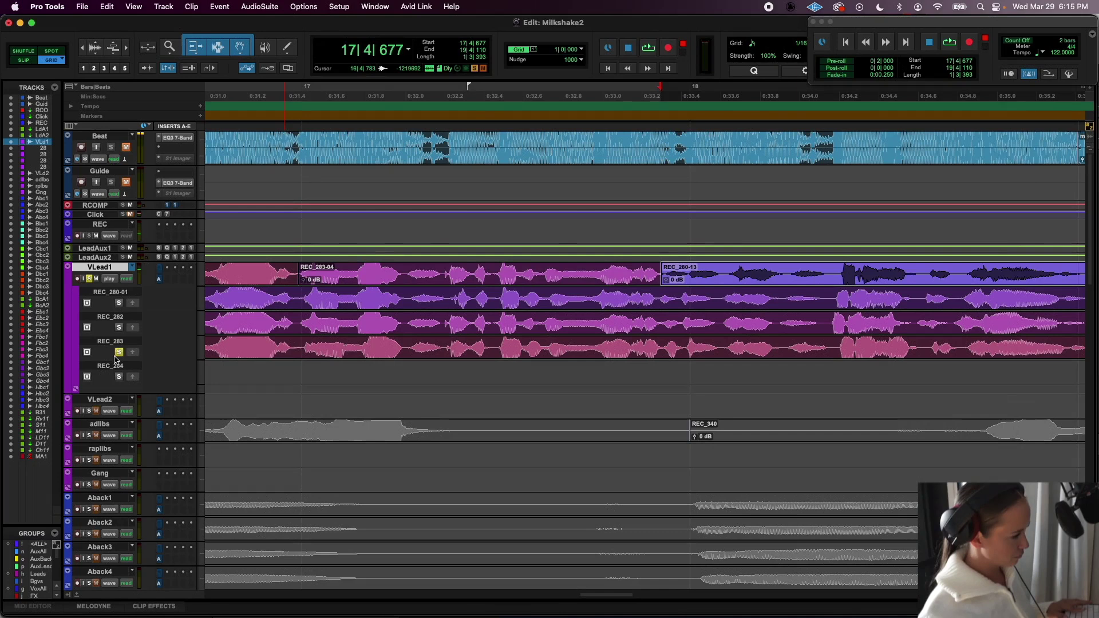
key(space)
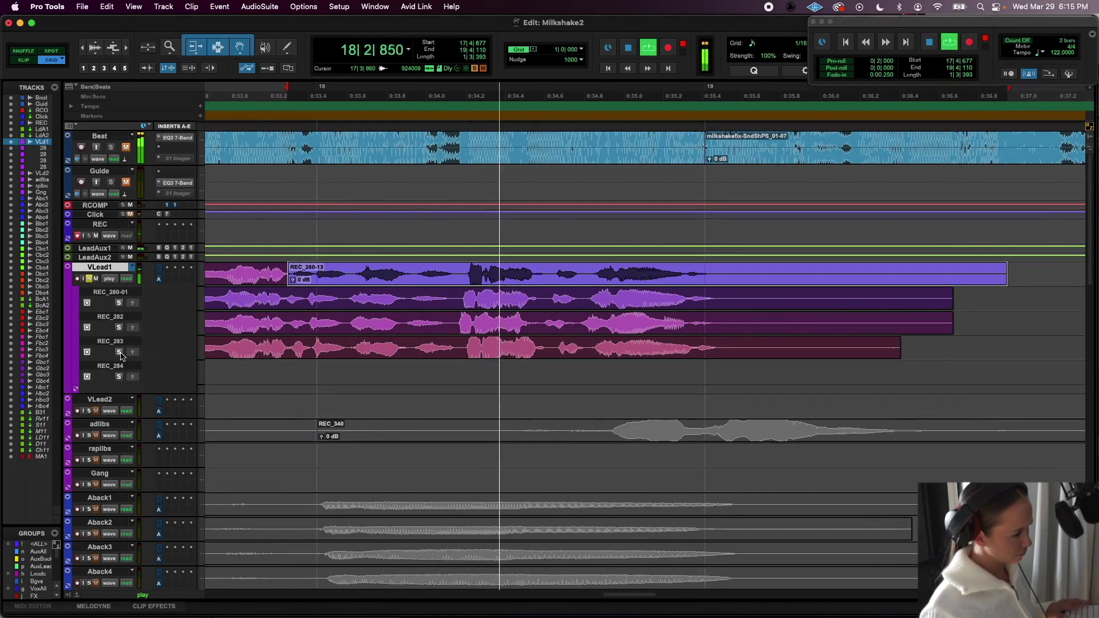
click(118, 303)
key(space)
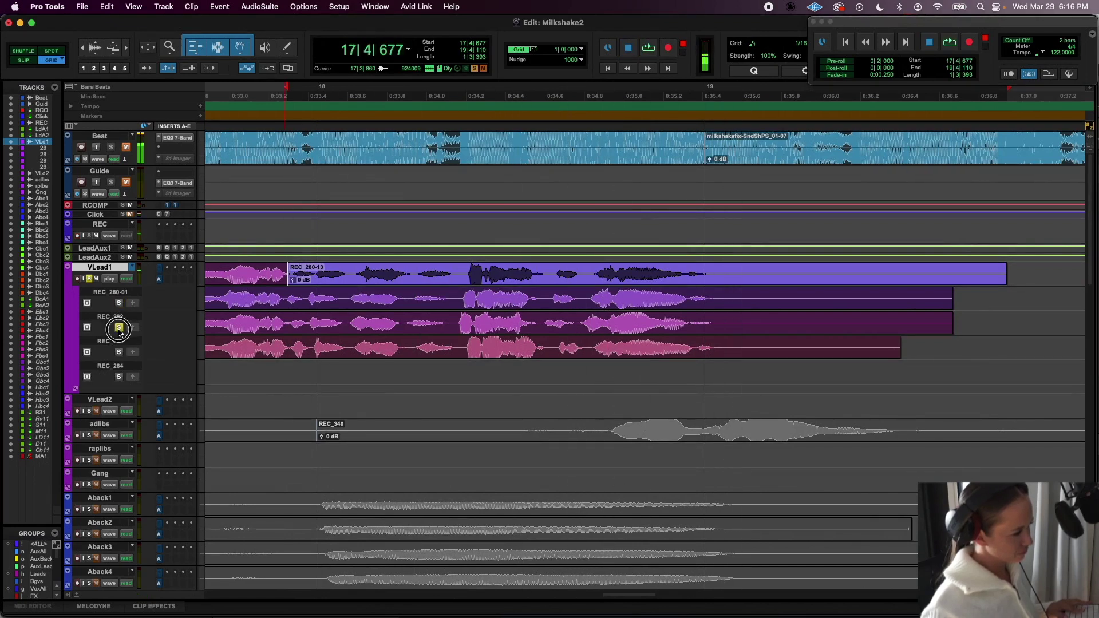
key(space)
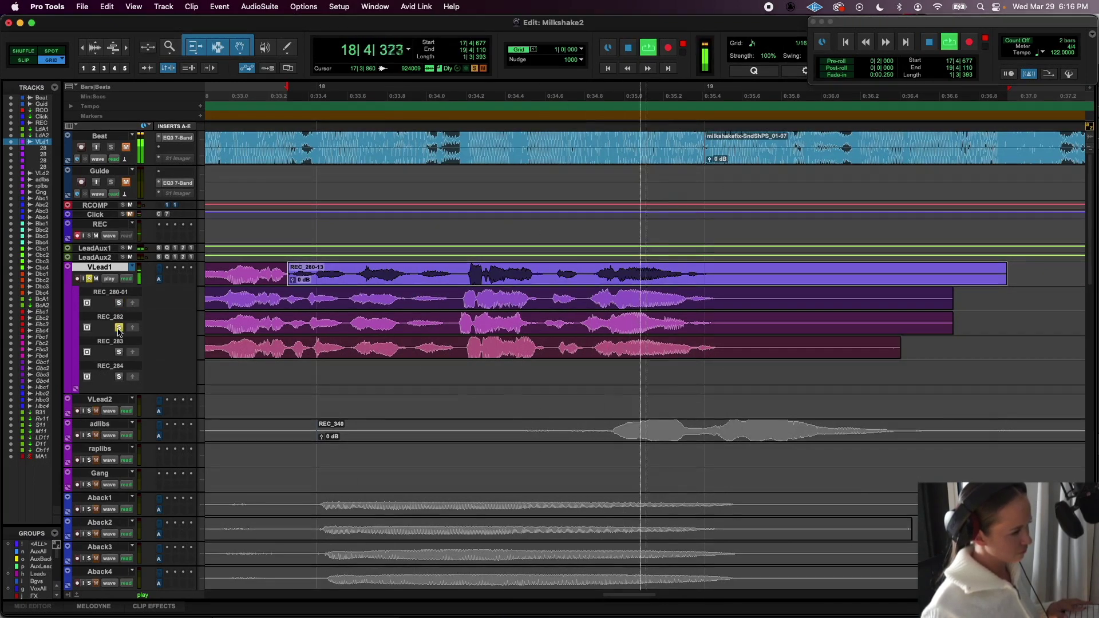
key(space)
- Split the REC_282 lane's audio just before the last phrase of bar 18 and move the part after the split to the main playlist
click(455, 318)
key(b)
drag(482, 327, 478, 268)
- Compare the takes from 17|4|008 and copy the REC_283 lane's audio from 17|4|427 to 18|2|456 to the VLead1 main playlist
click(220, 270)
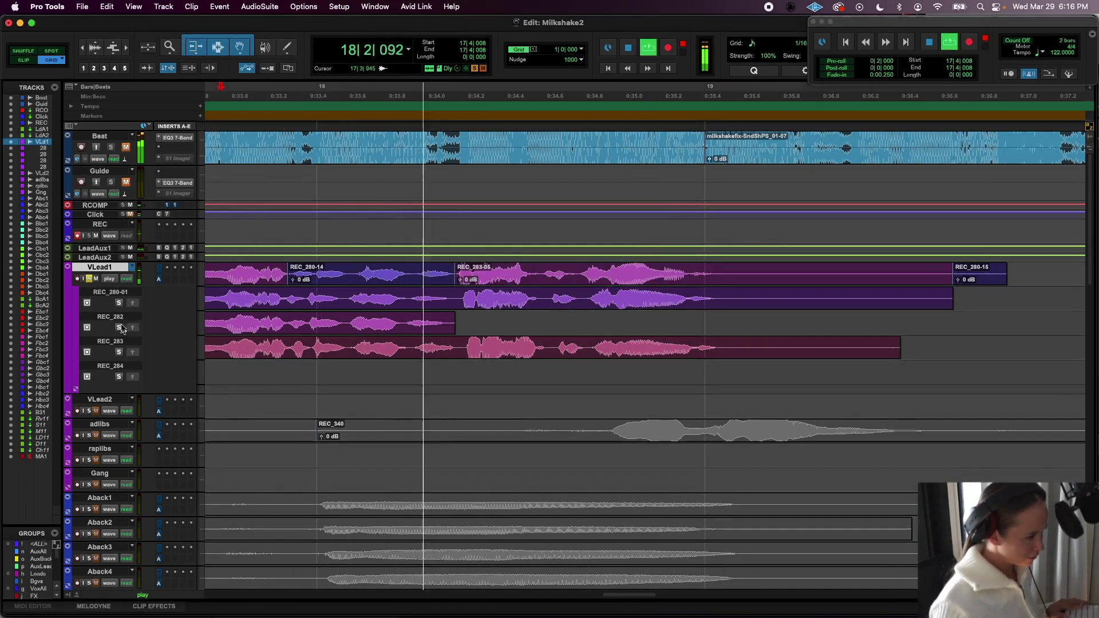
key(space)
click(119, 304)
key(space)
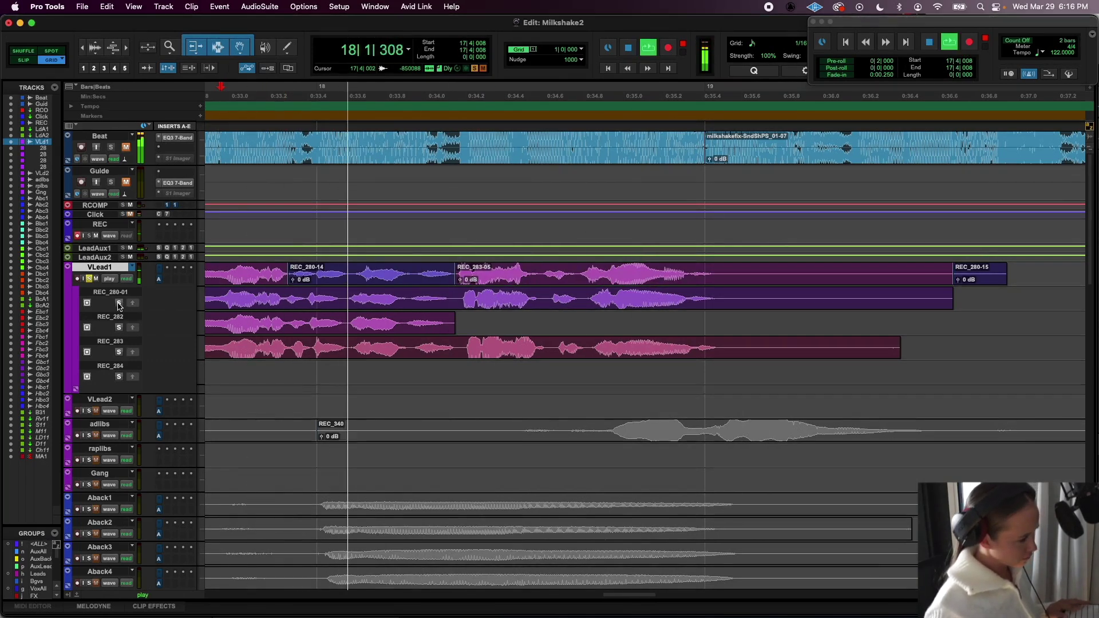
key(space)
click(119, 327)
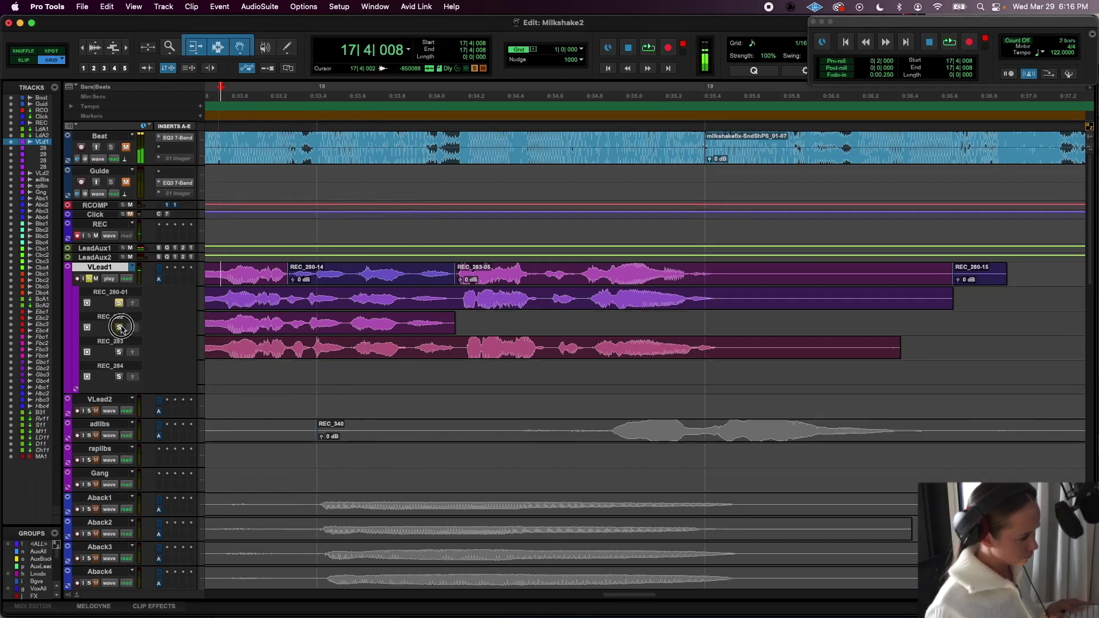
key(space)
key(space)
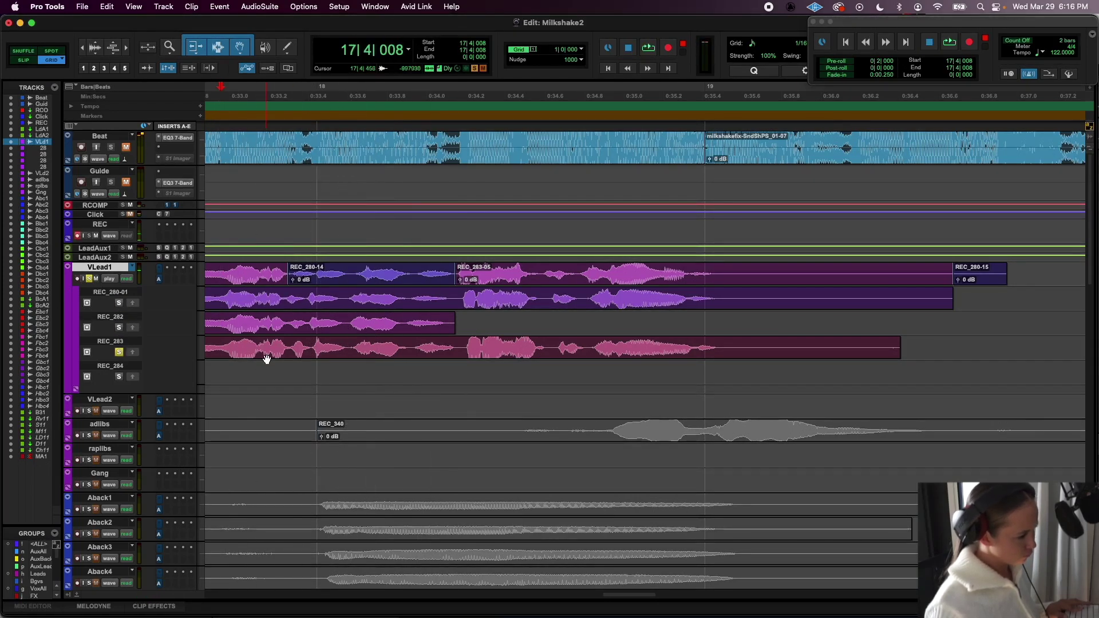
drag(263, 348, 460, 362)
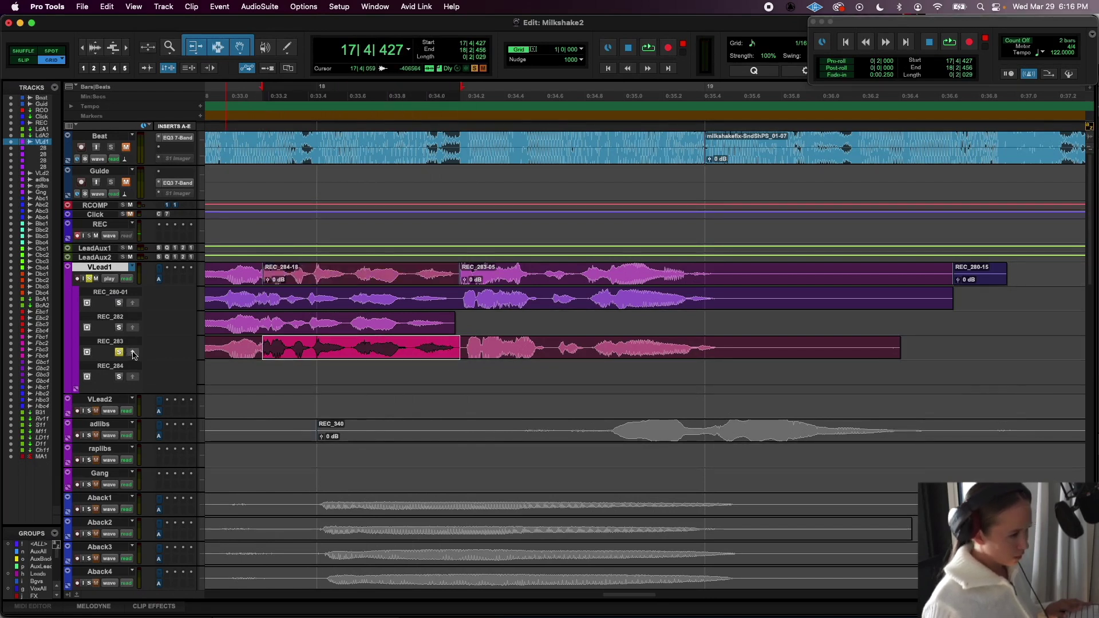
- Look over the comped clips on the VLead1 main playlist from bar 11 to bar 19
key(super+bracketleft)
key(super+bracketleft)
key(super+bracketleft)
key(super+bracketleft)
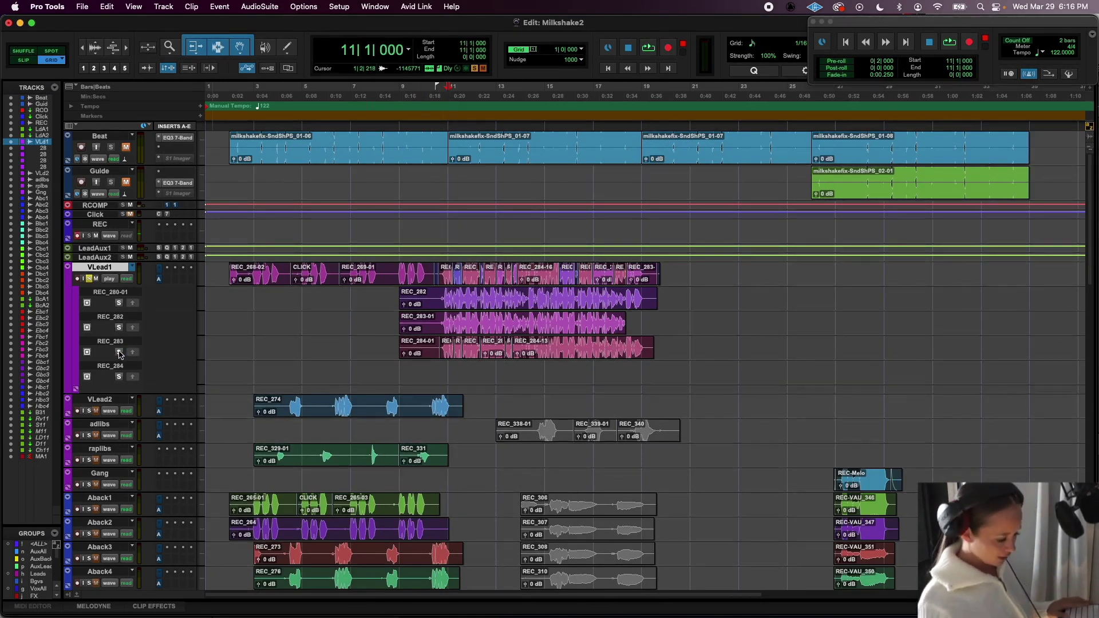
key(super+bracketright)
key(super+bracketright)
scroll(489, 362, right, 10)
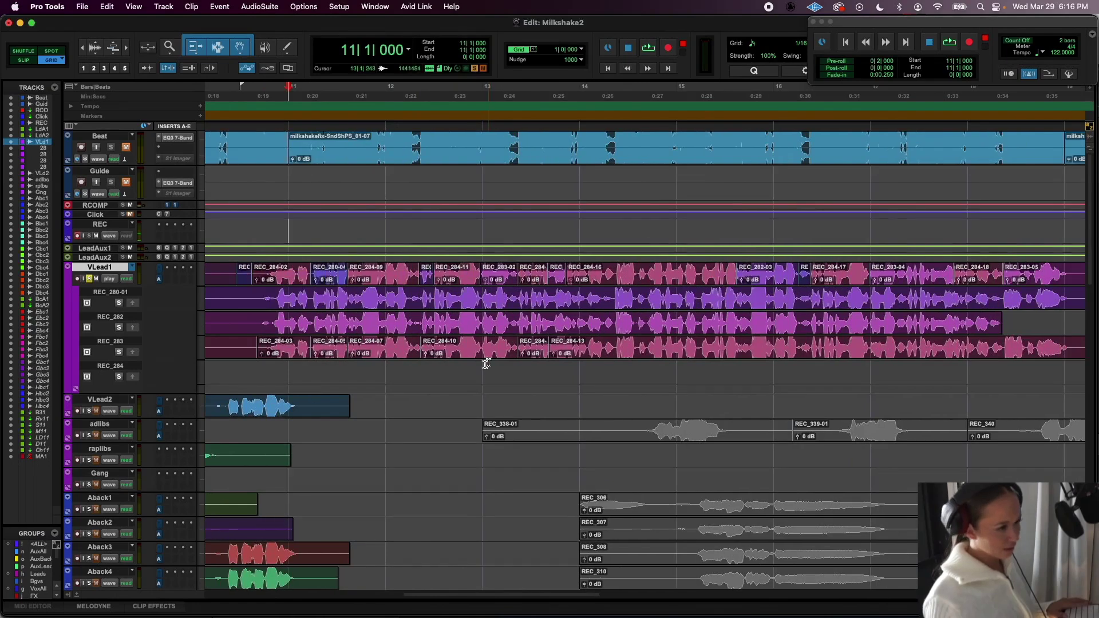
scroll(312, 274, right, 9)
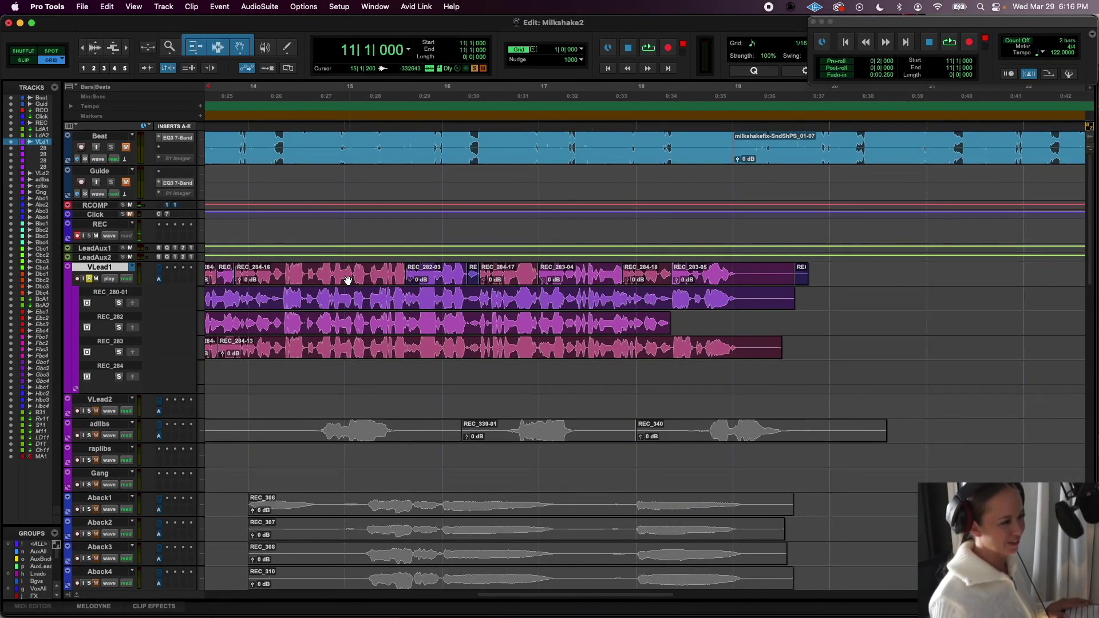
scroll(348, 280, left, 10)
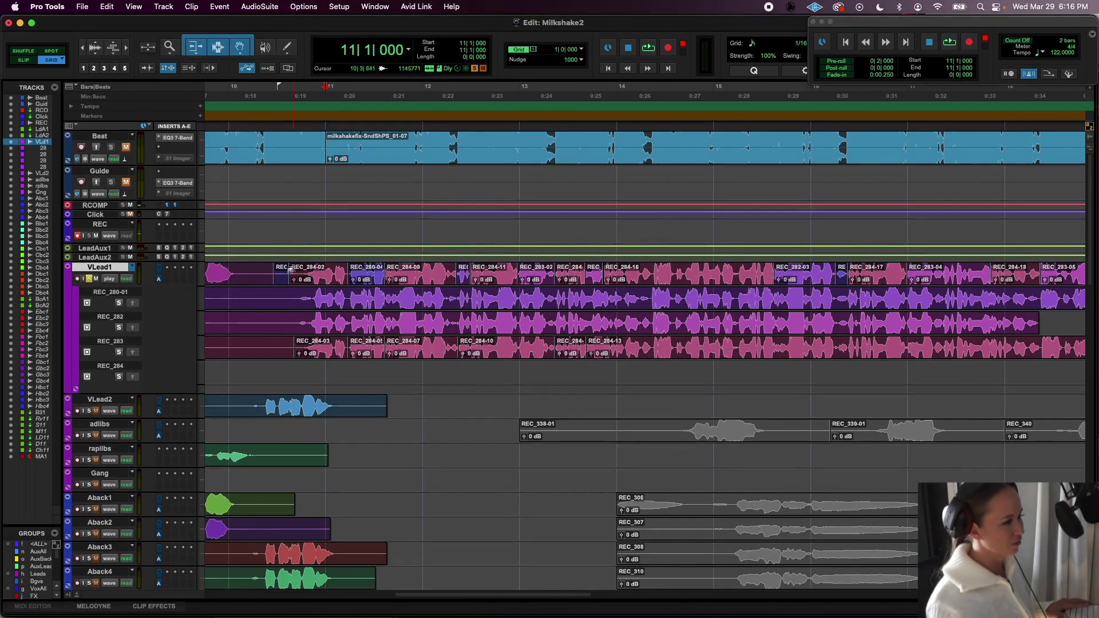
- Delete the short clip before REC_284-02 on the VLead1 main playlist and audition the REC_280-01 lane from 10|3|211
click(280, 282)
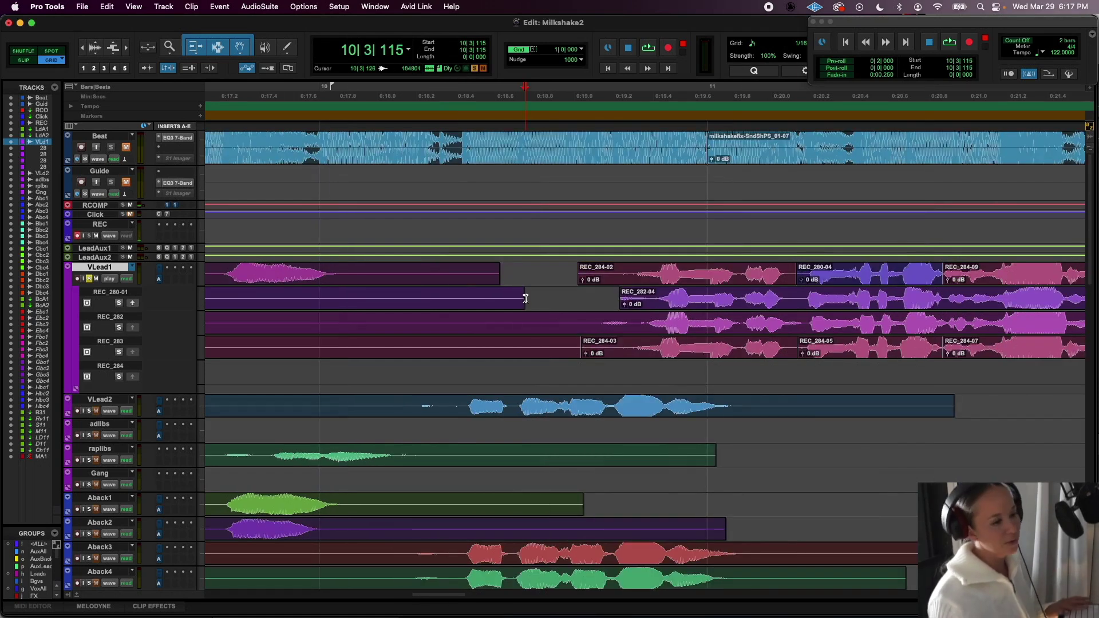
click(535, 296)
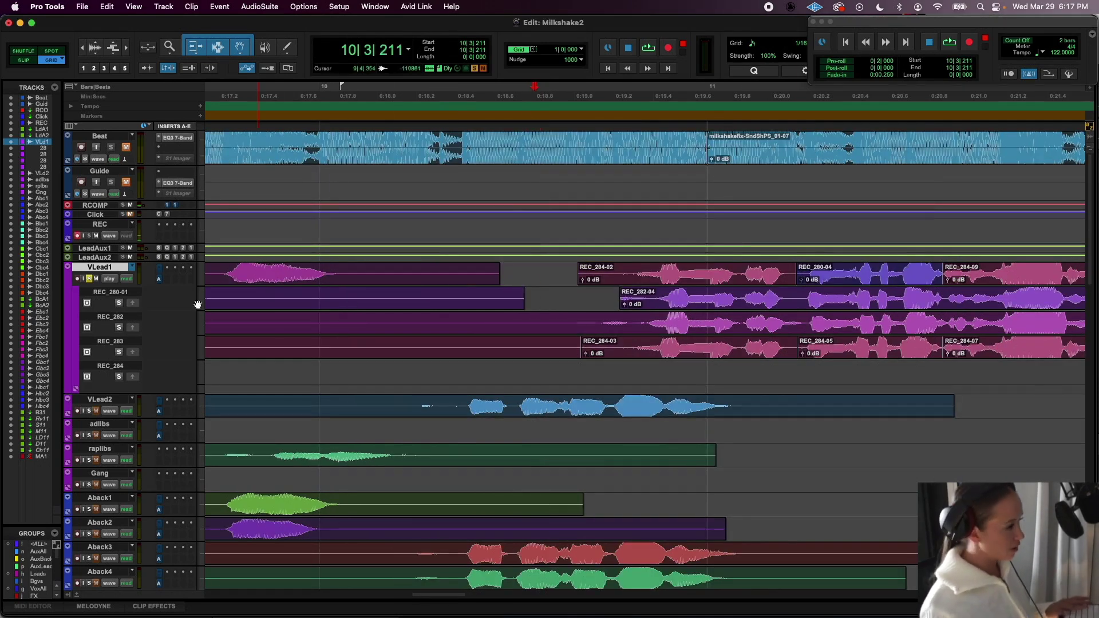
click(119, 302)
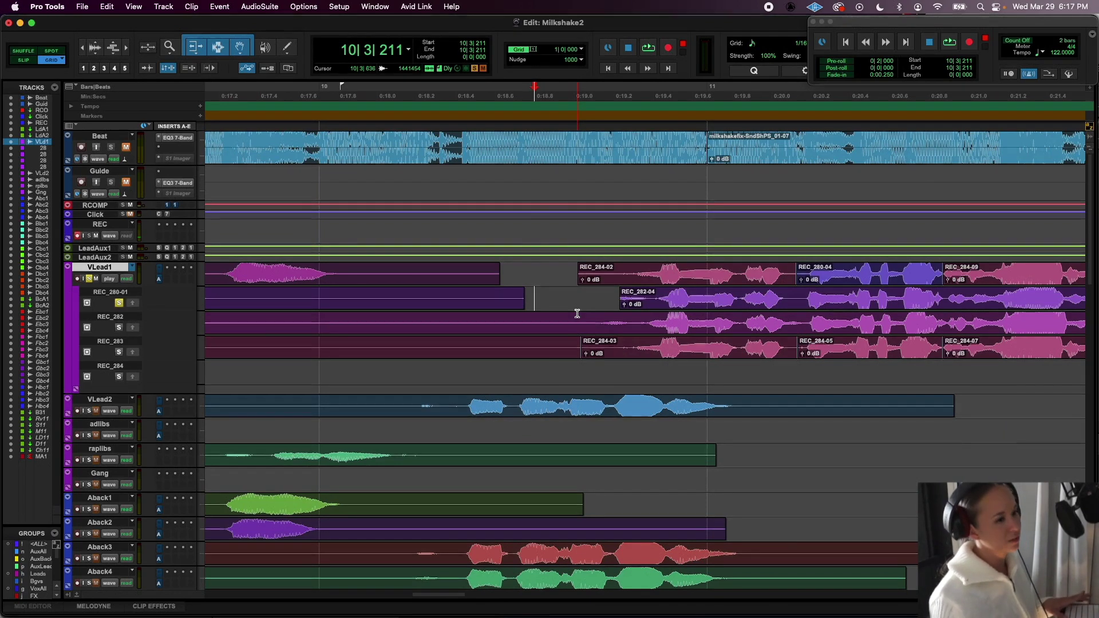
key(space)
key(space)
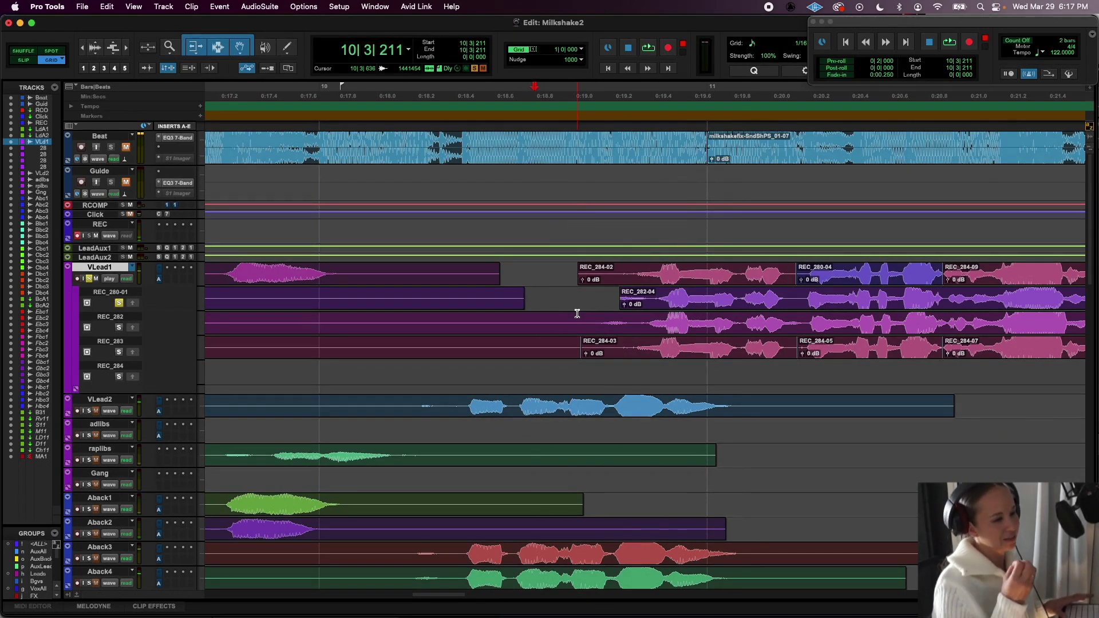
- Add a fade-in from 10|4|095 to clip REC_282-04 on the REC_280-01 lane and audition it from 10|3|358
drag(620, 292, 641, 289)
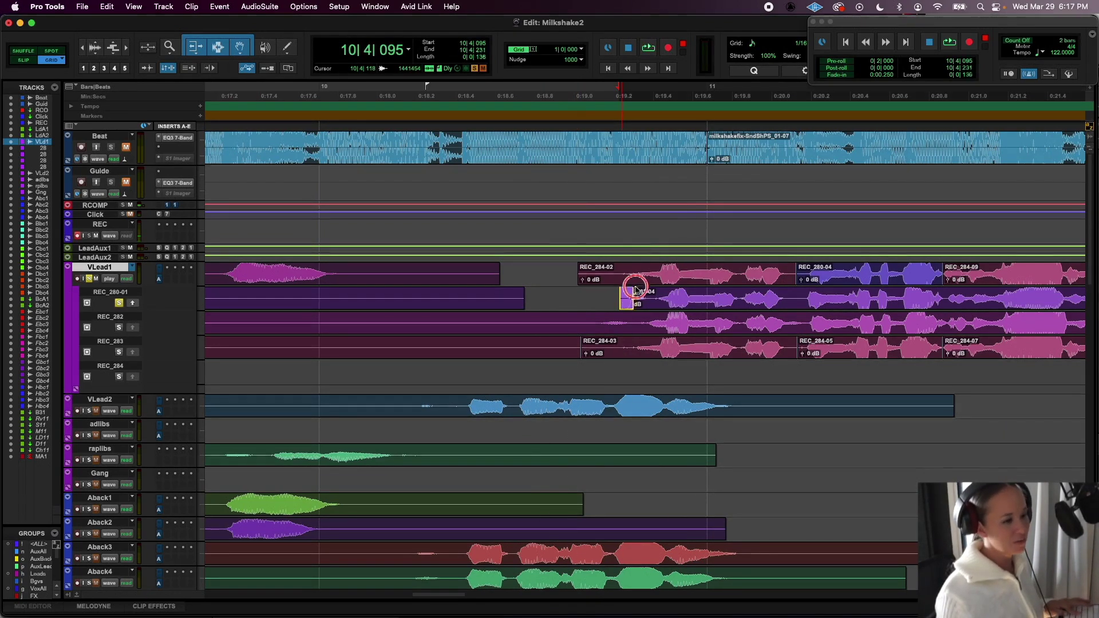
key(d)
click(549, 296)
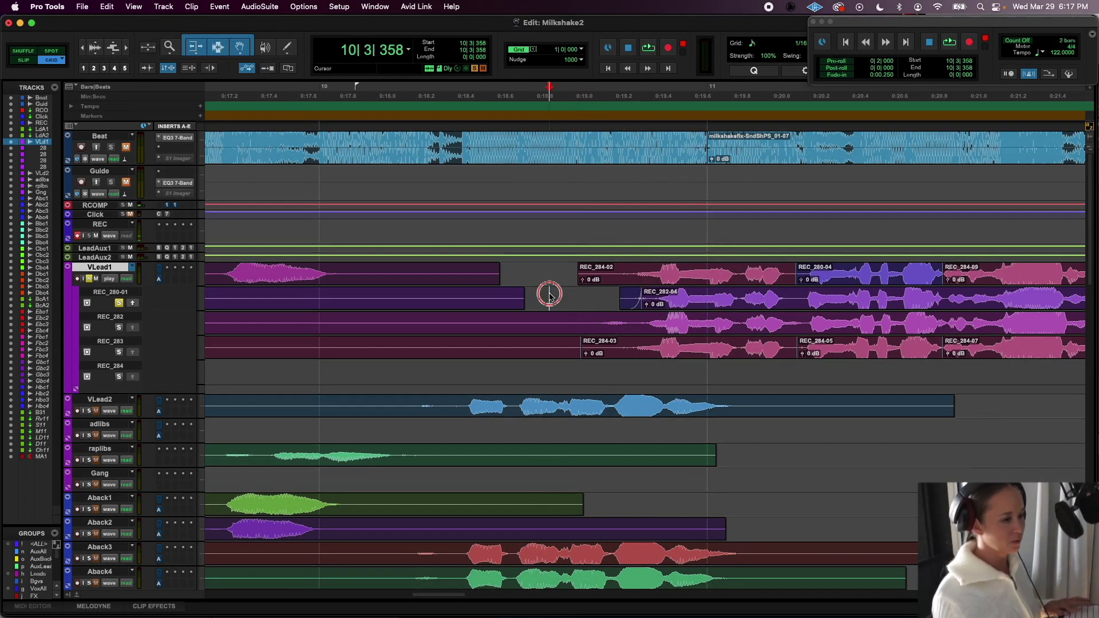
key(space)
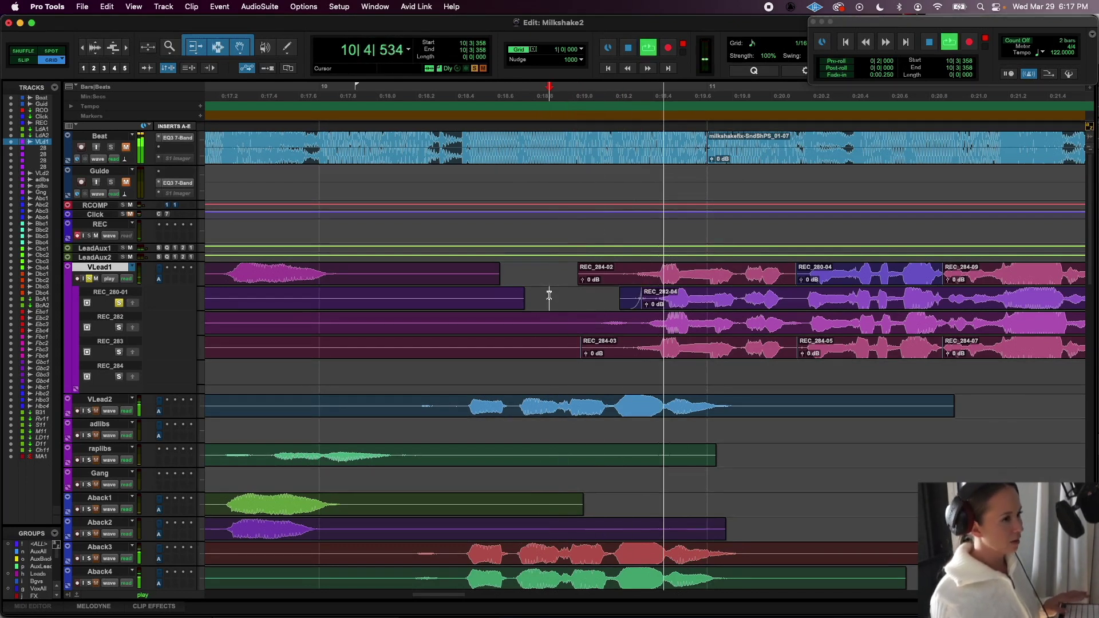
key(space)
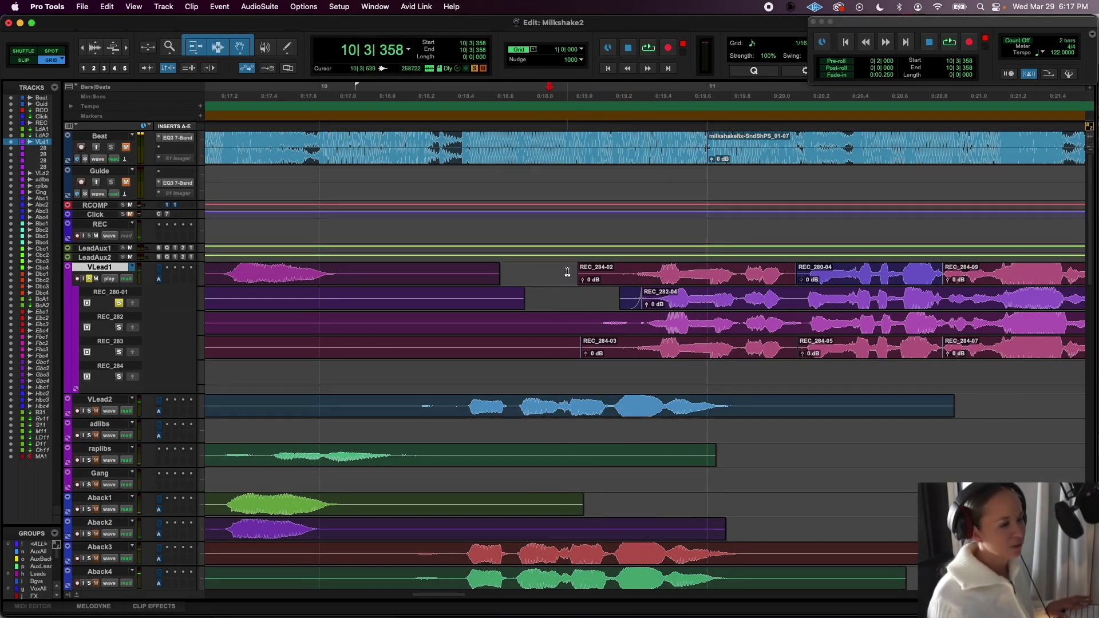
- Add a fade-in from 10|3|641 at the start of clip REC_284-02 on the VLead1 main playlist
drag(580, 267, 599, 267)
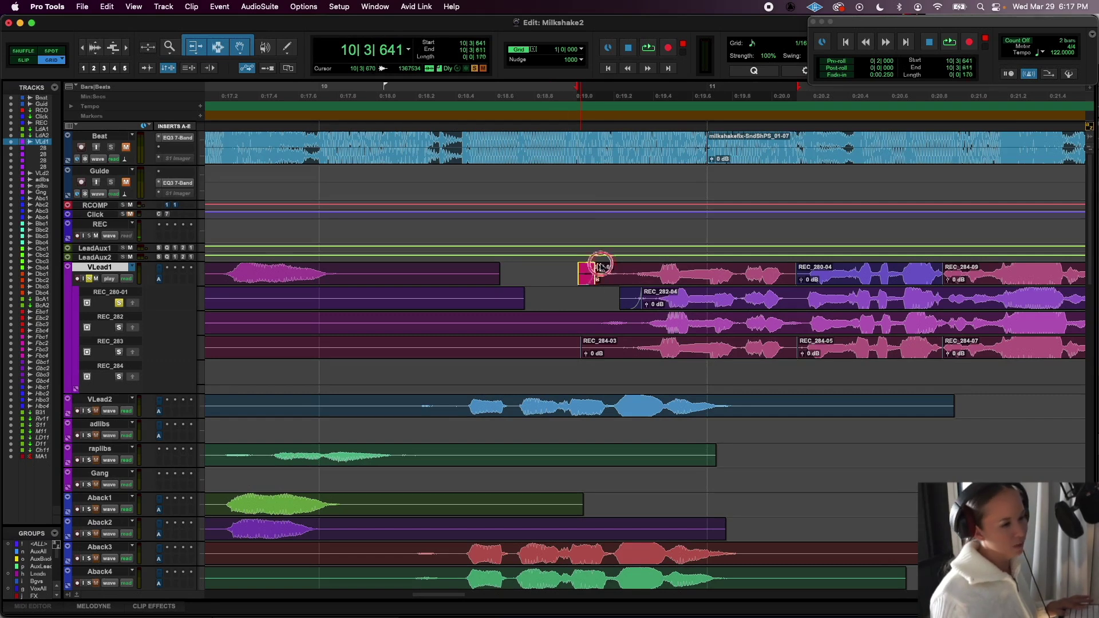
click(561, 271)
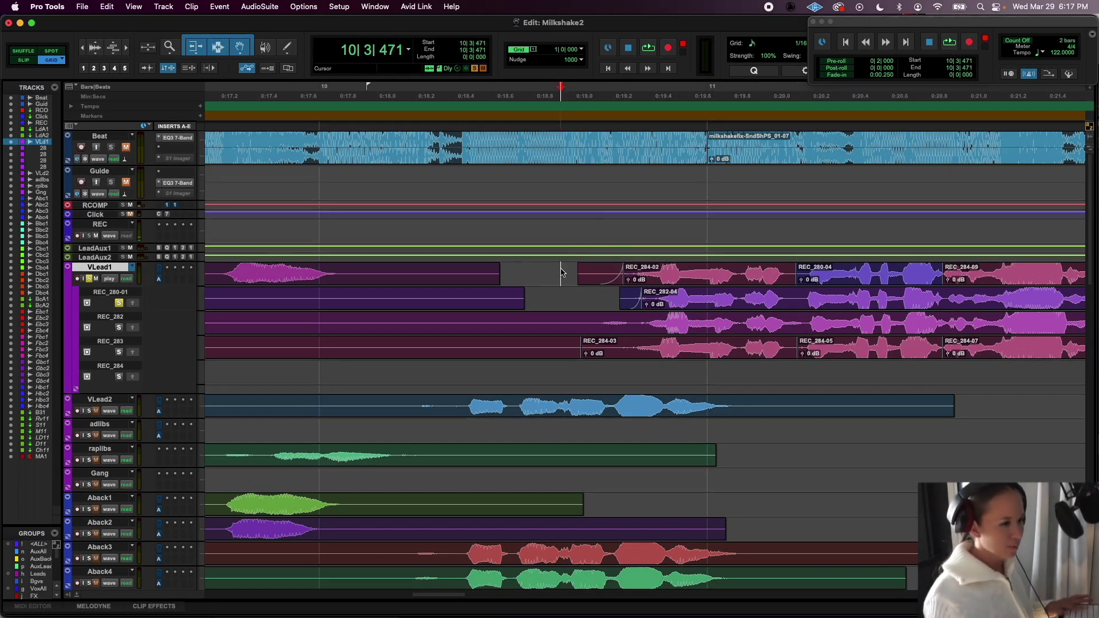
scroll(536, 275, right, 3)
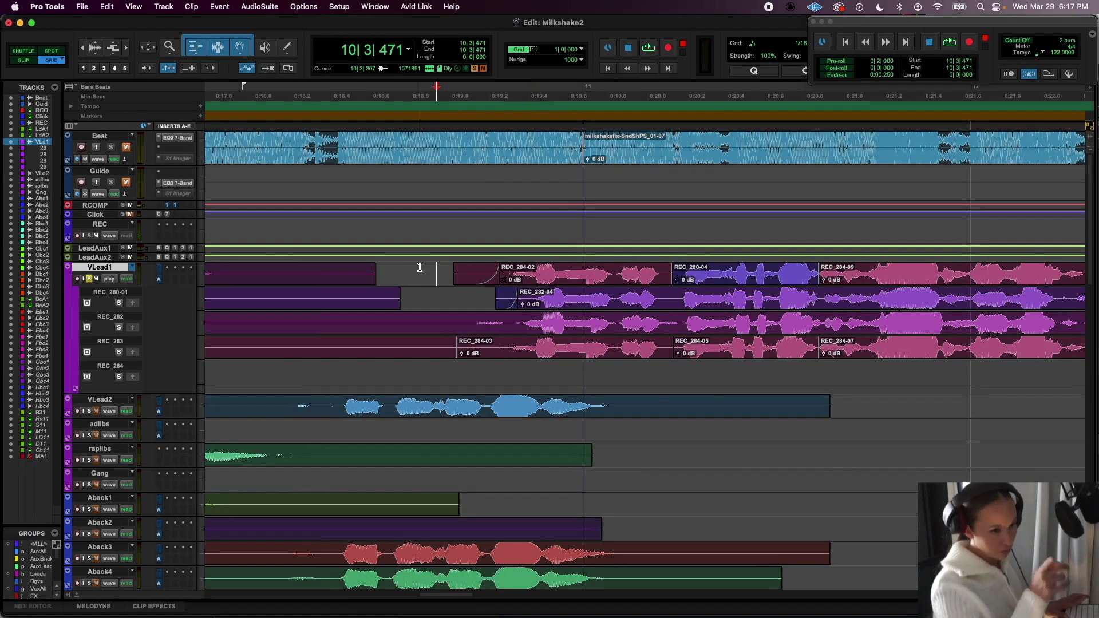
- Crossfade REC_284-02 into REC_280-04 on the VLead1 main playlist and audition it from 11|1|332
double_click(731, 267)
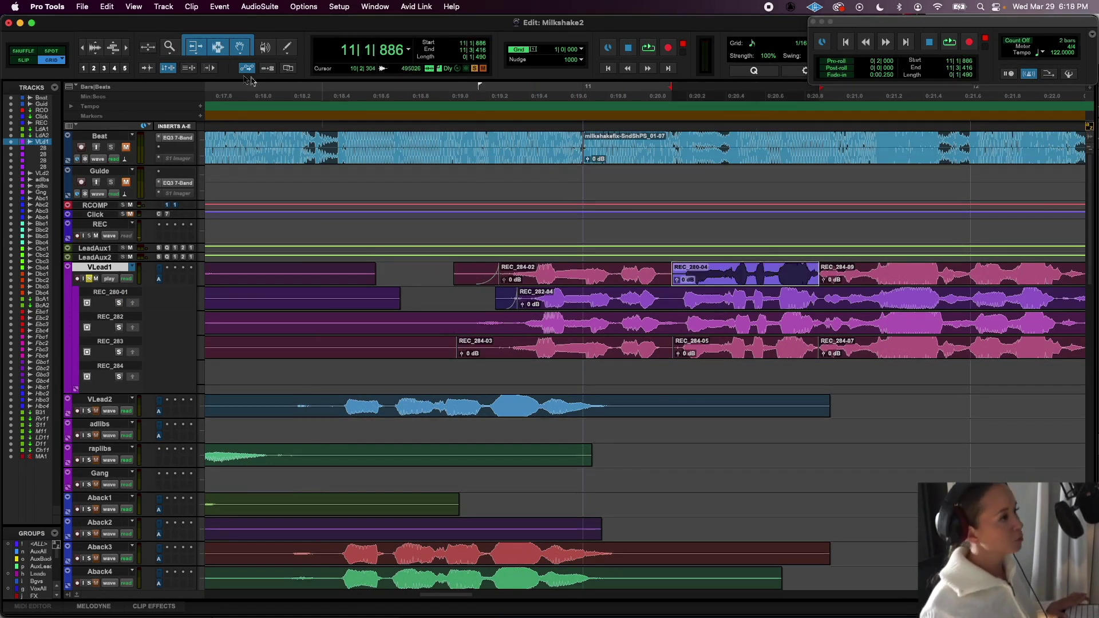
key(t)
key(t)
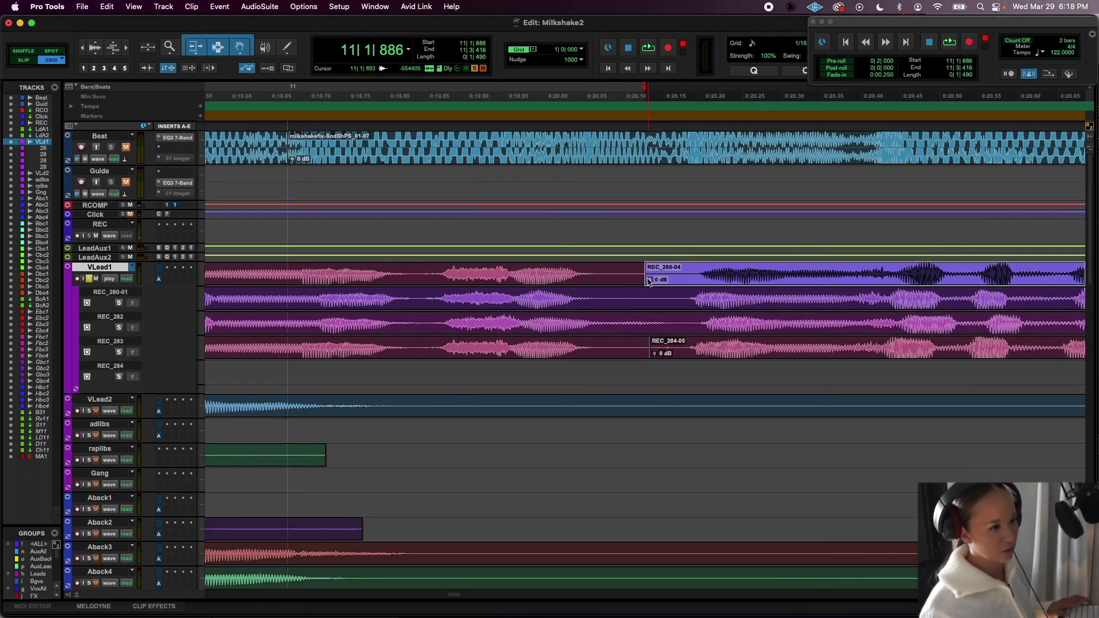
drag(646, 282, 636, 284)
click(421, 273)
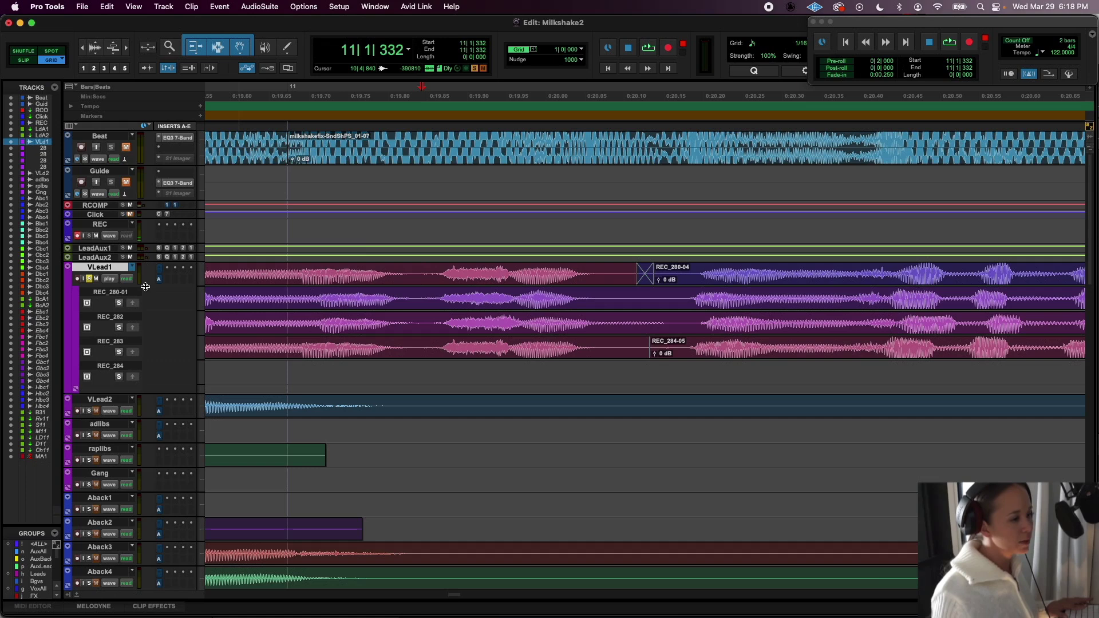
key(space)
key(space)
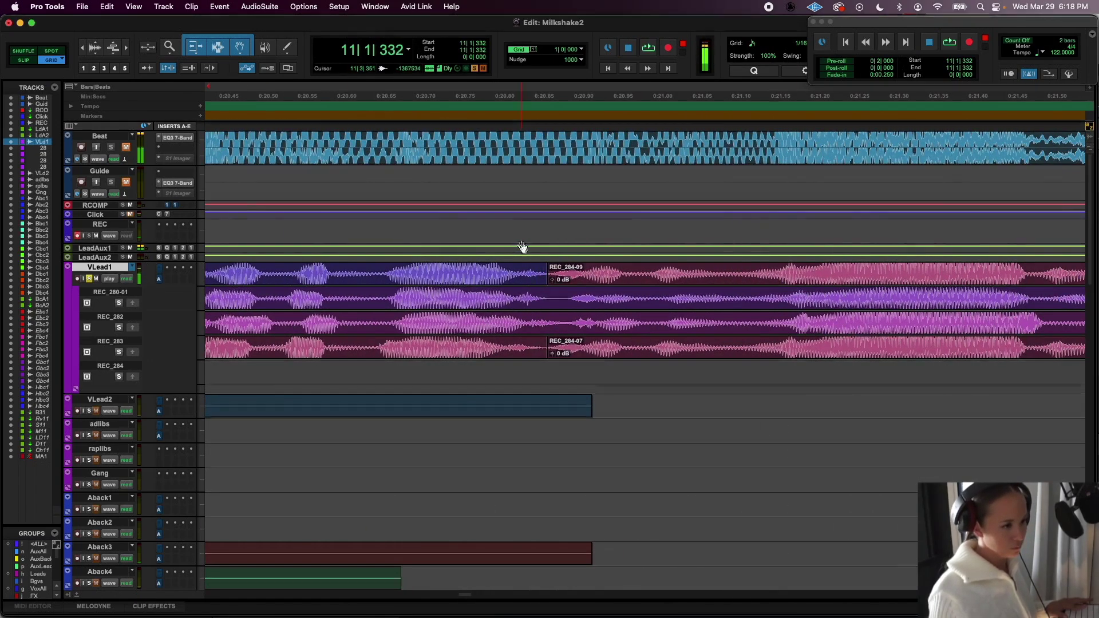
- Examine the VLead1 waveform at sample level around and just before the start of clip REC_284-09
click(563, 284)
key(t)
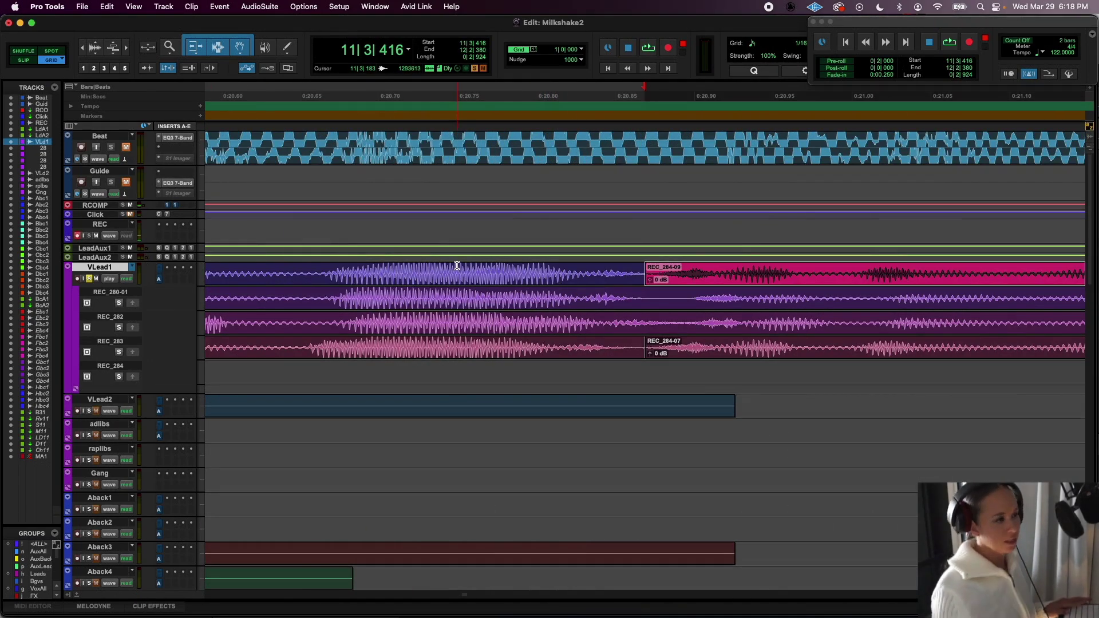
key(super+alt+bracketright)
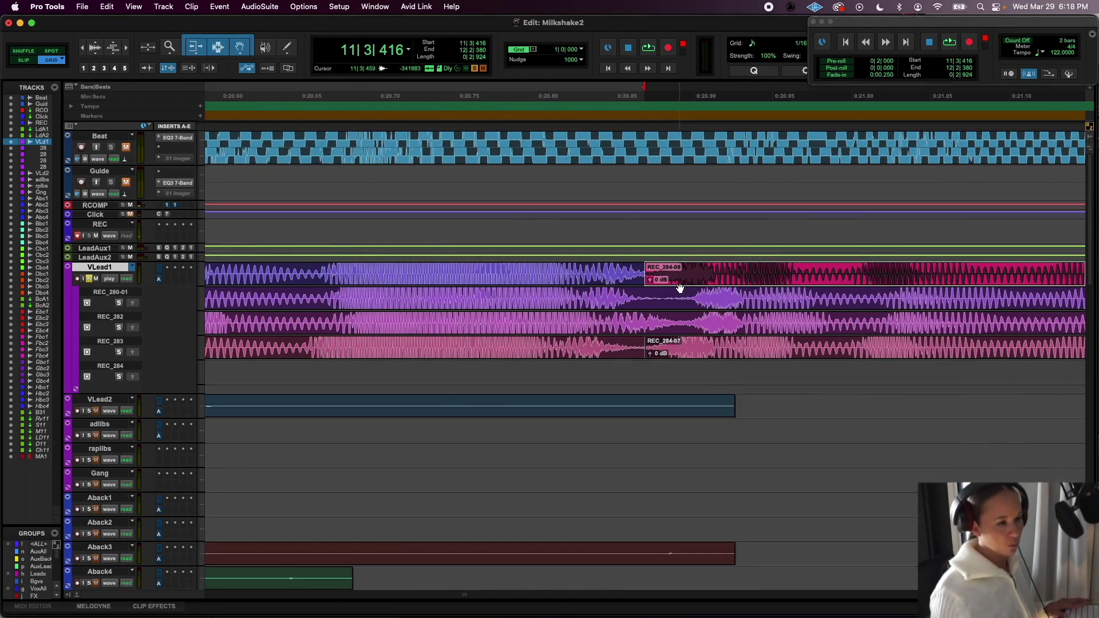
key(t)
key(t)
key(t)
key(t)
key(t)
key(t)
key(t)
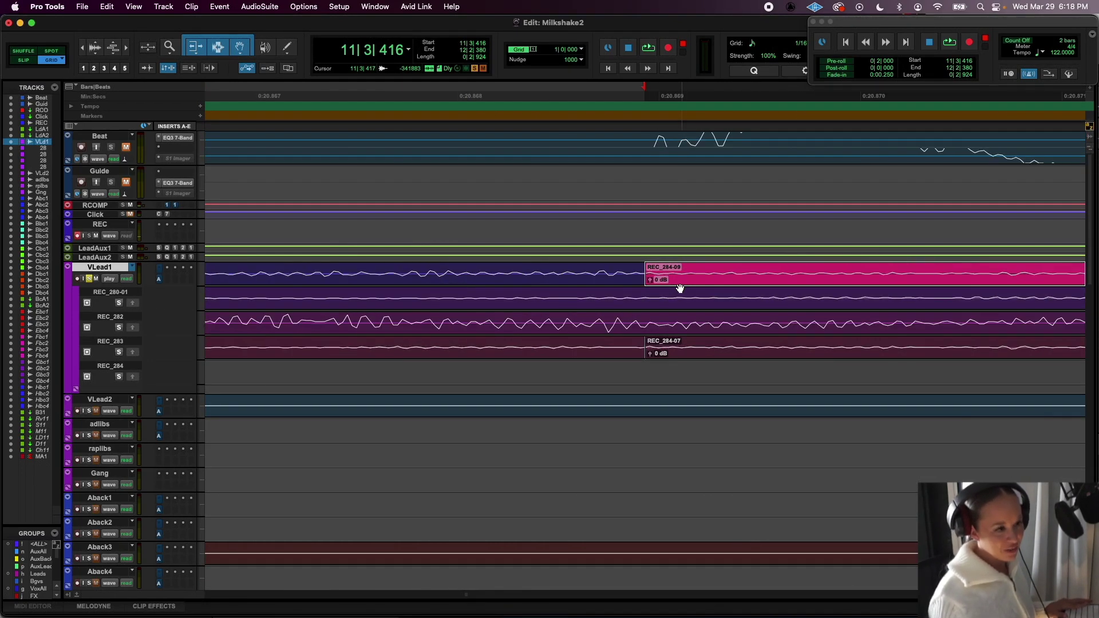
key(r)
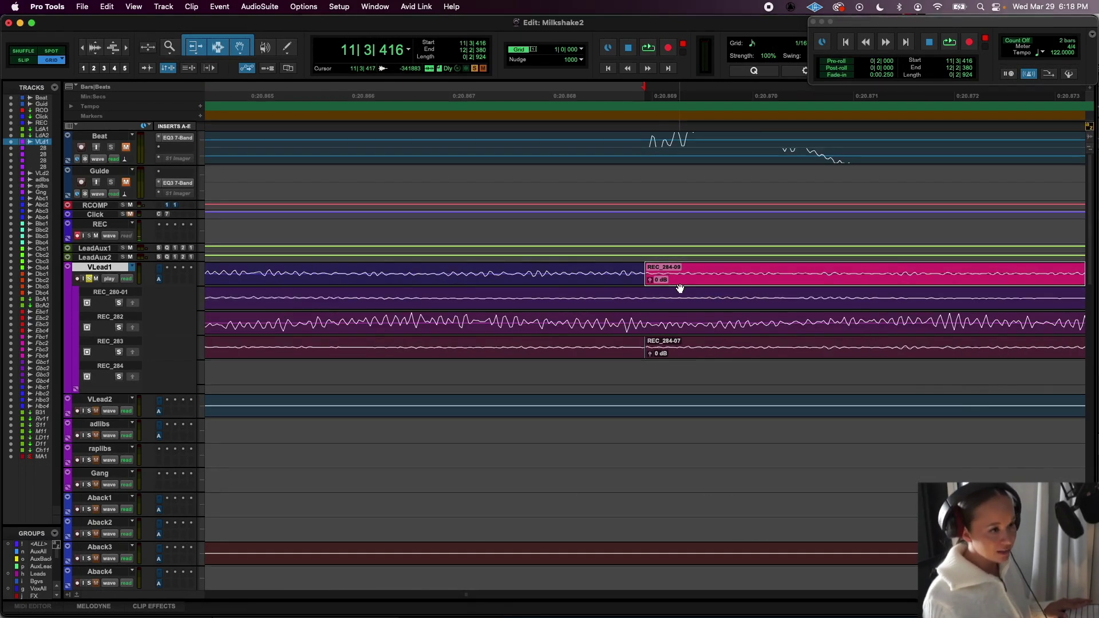
scroll(654, 267, left, 10)
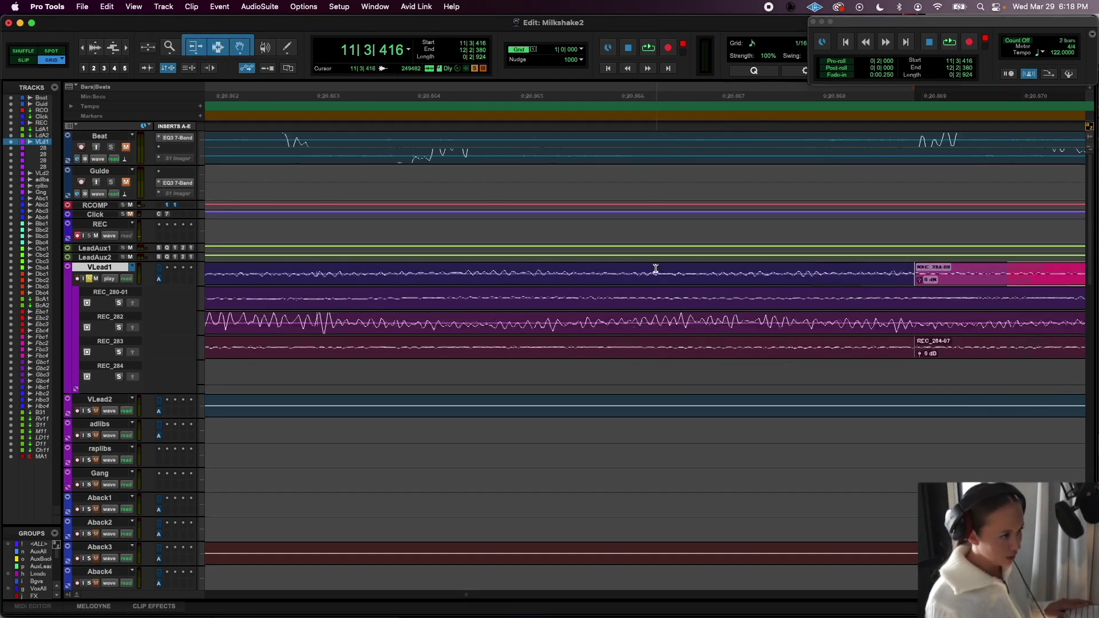
scroll(655, 268, left, 10)
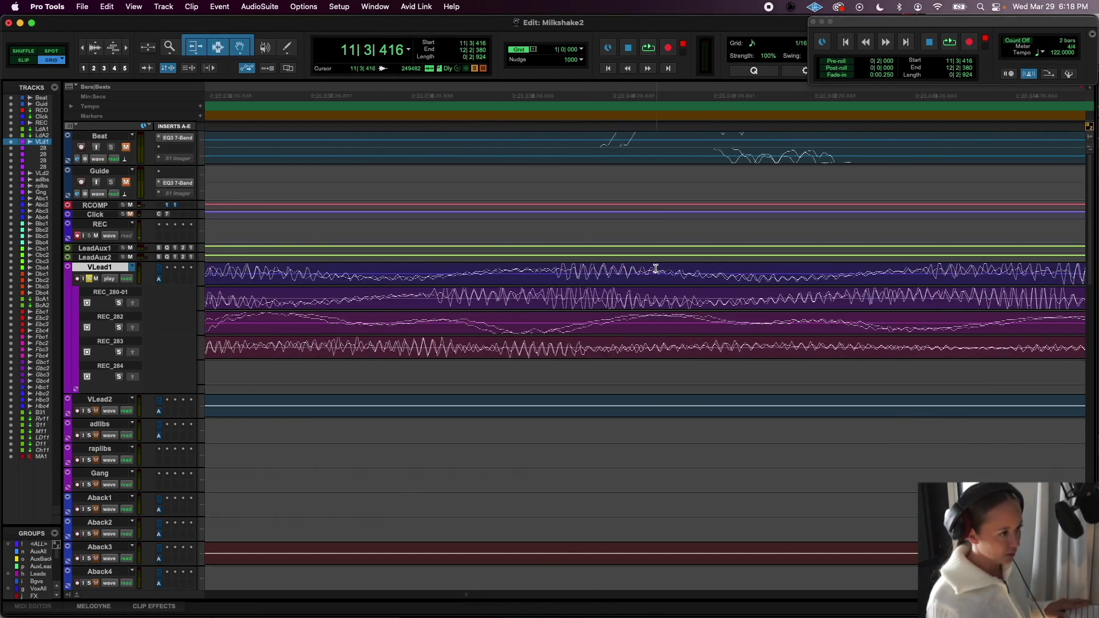
scroll(656, 268, left, 7)
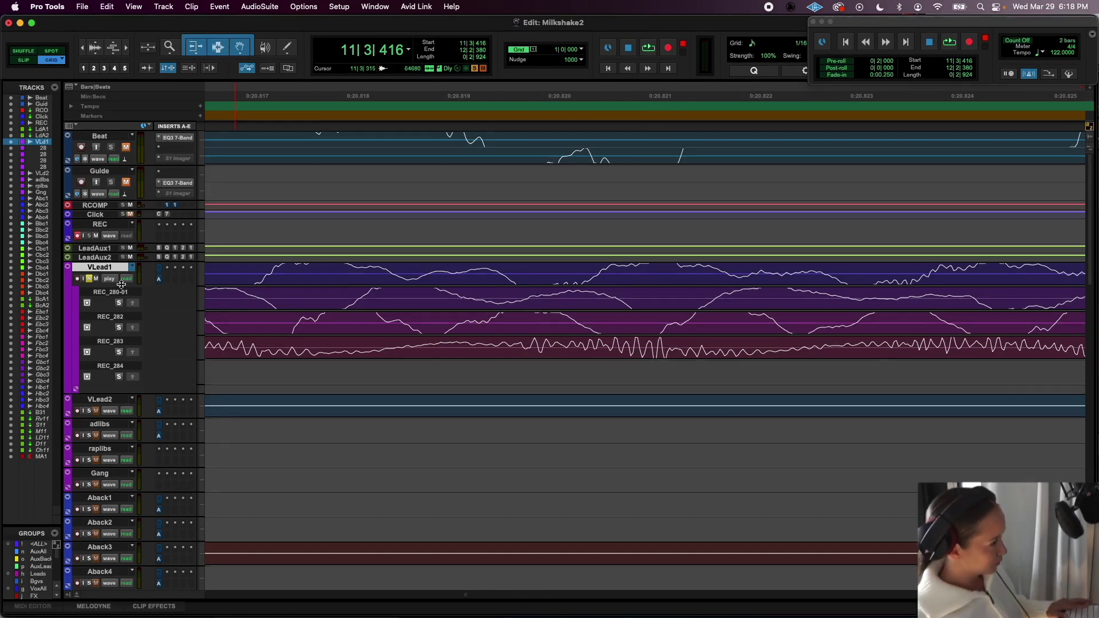
- Increase the VLead1 track height and reduce the waveform display height so the whole wave cycles are readable
drag(122, 286, 122, 410)
click(450, 359)
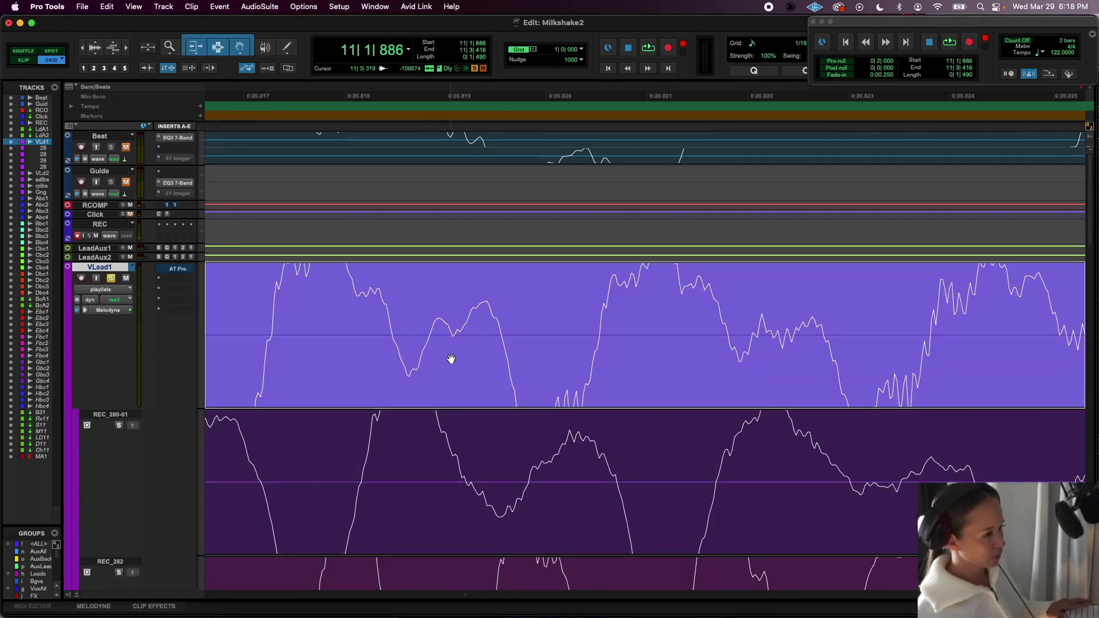
scroll(647, 340, up, 1)
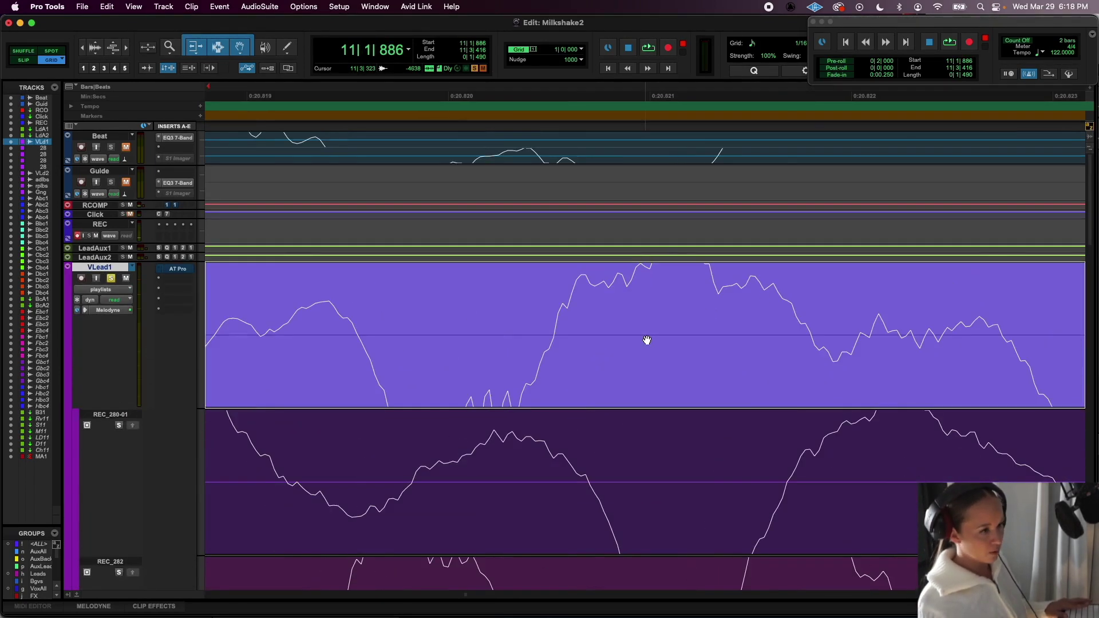
scroll(647, 340, up, 1)
scroll(647, 340, down, 2)
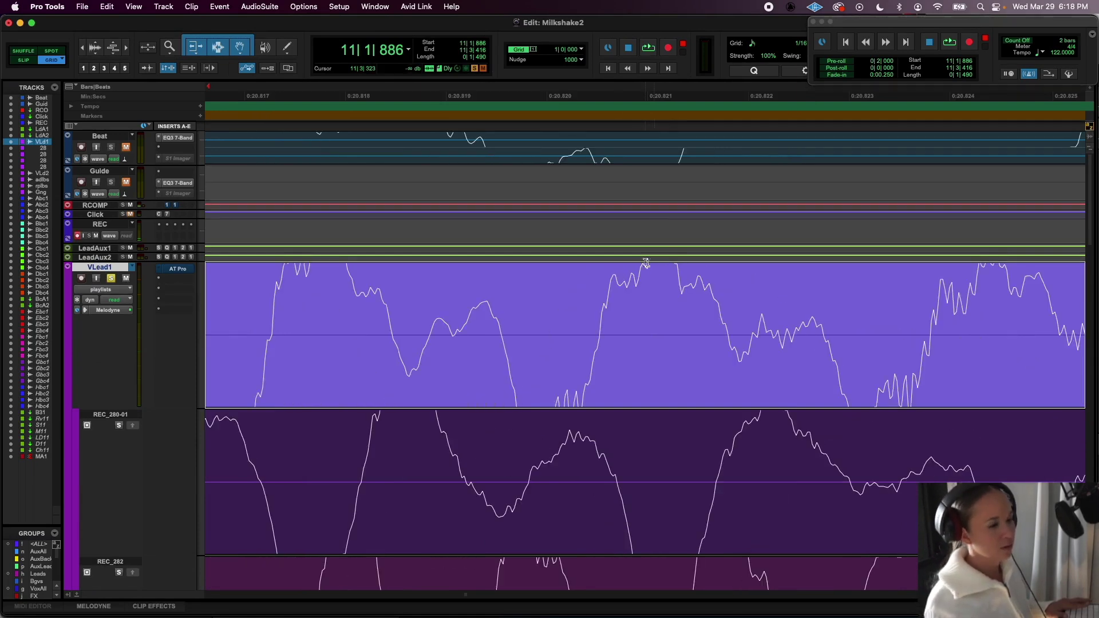
scroll(662, 265, down, 1)
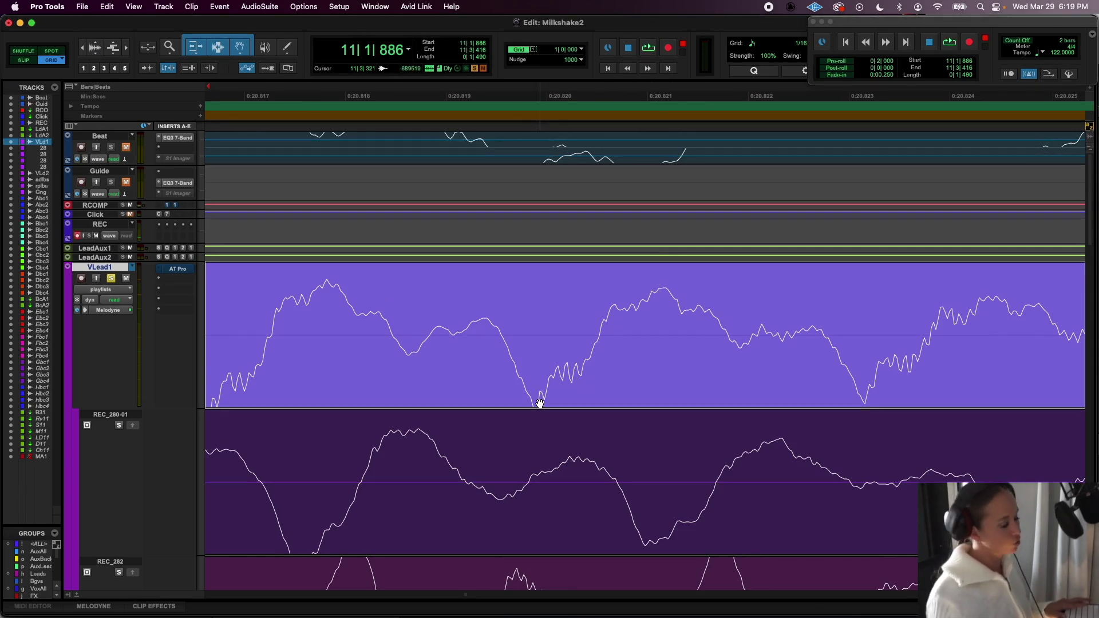
- Split the VLead1 clip at the zero crossing at 11|3|322
click(600, 335)
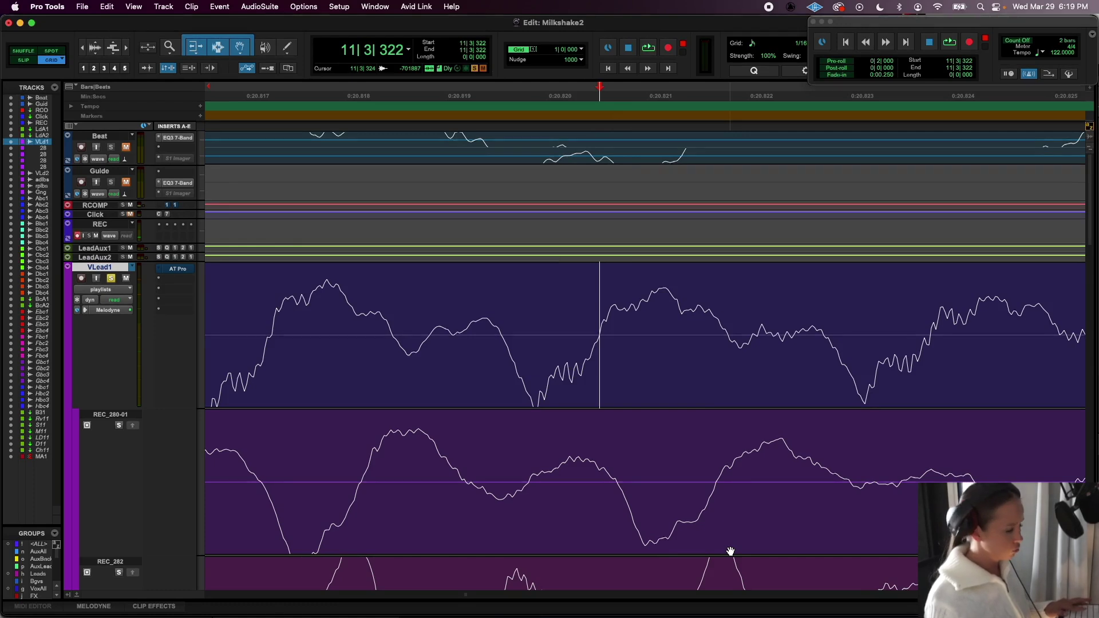
key(b)
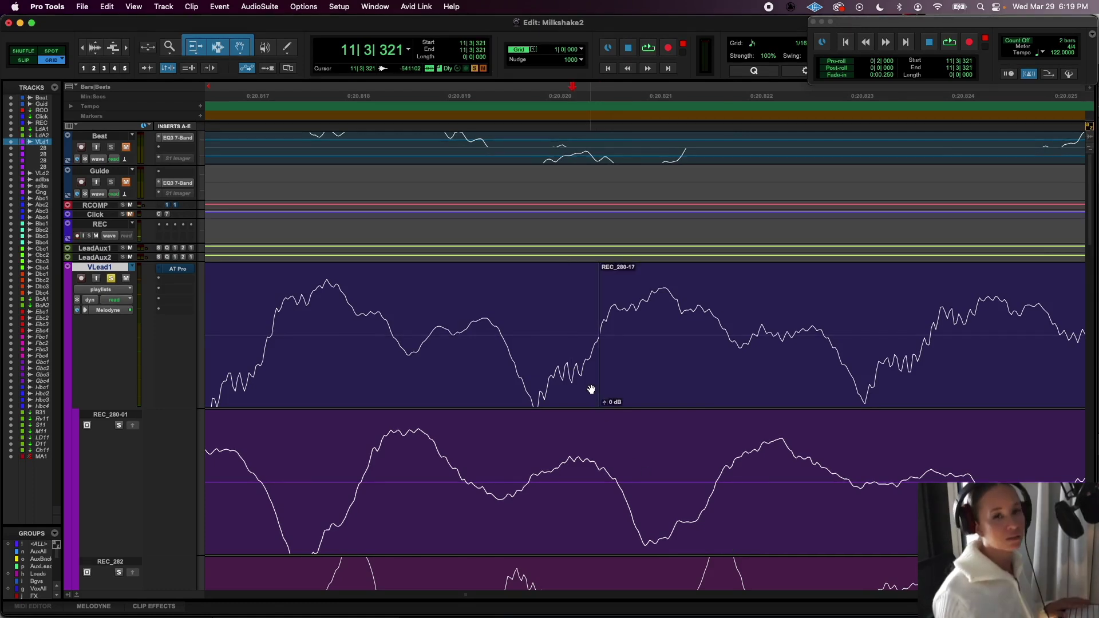
key(r)
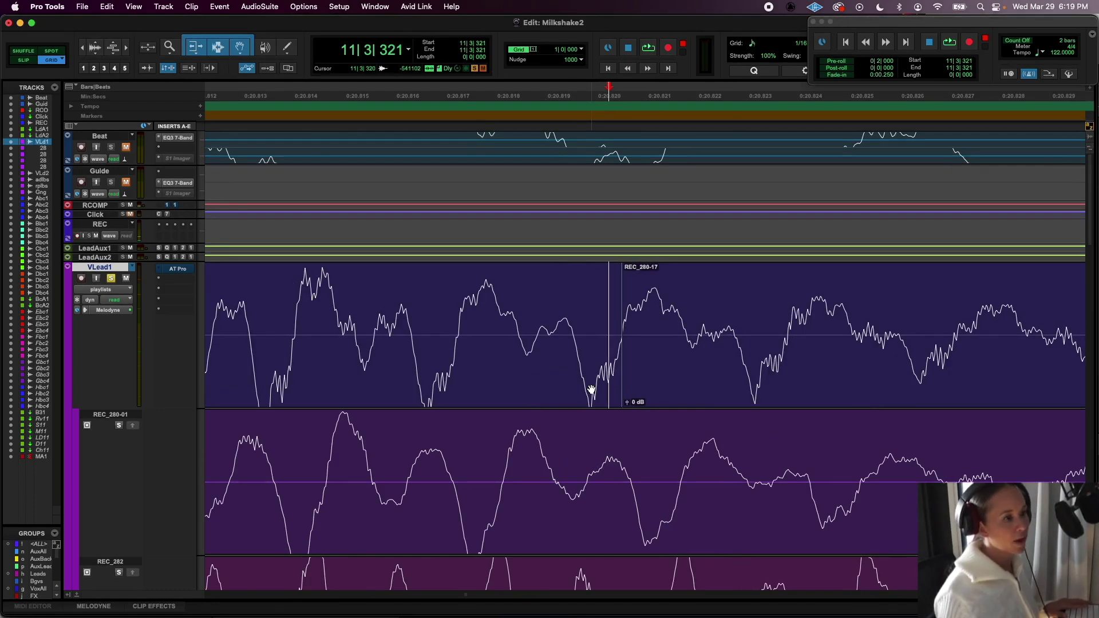
key(r)
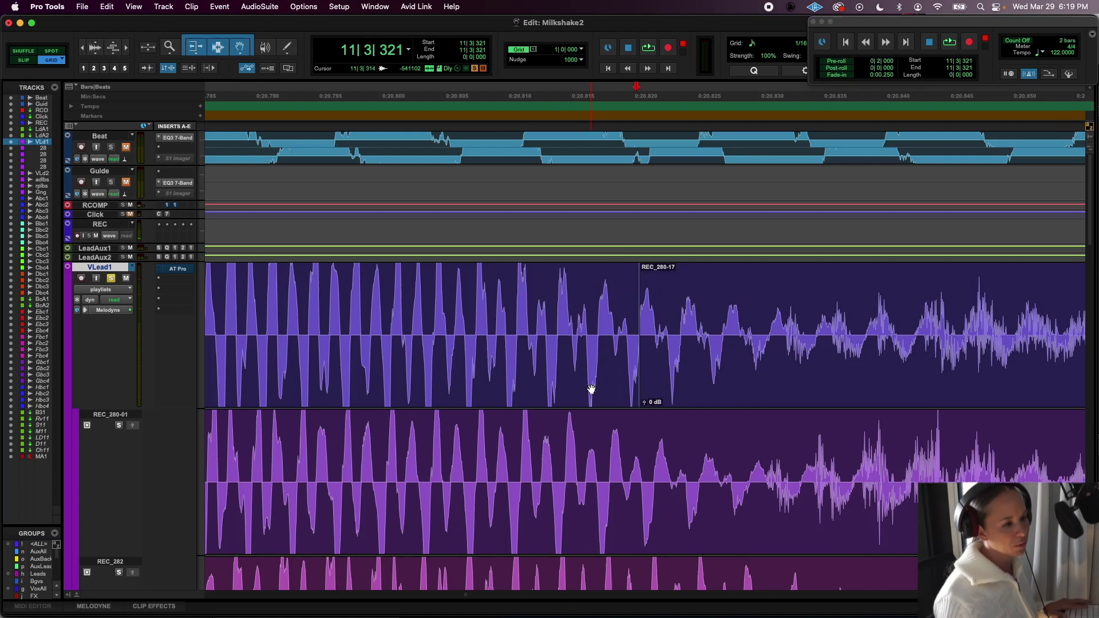
- Crossfade the split before REC_280-17 on VLead1 from 11|3|319 to 11|3|324
click(829, 385)
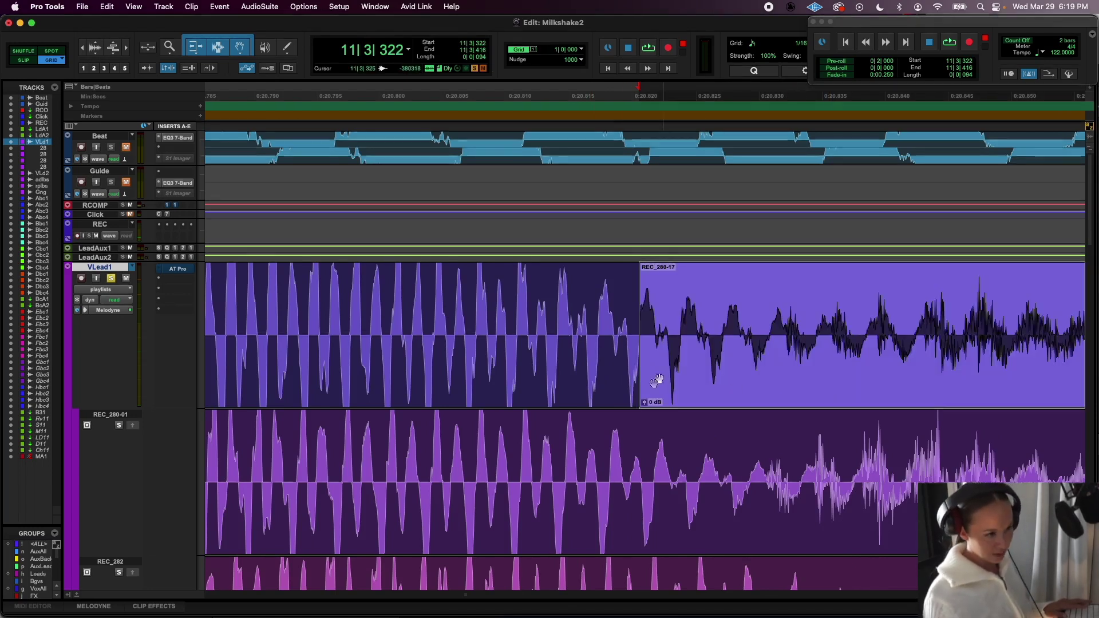
drag(637, 411, 626, 405)
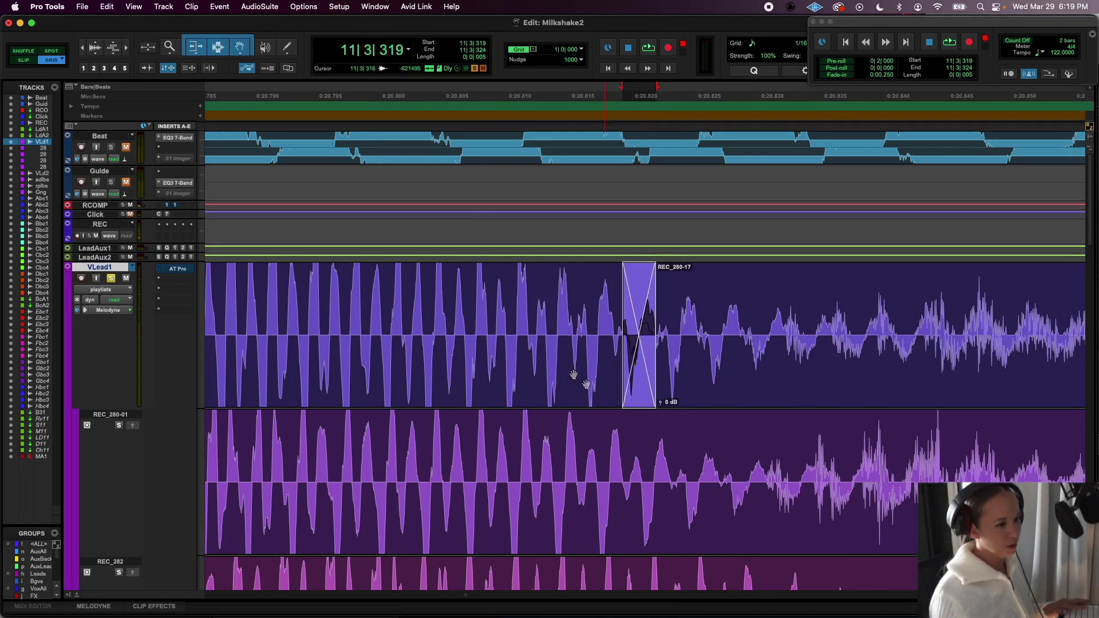
click(495, 319)
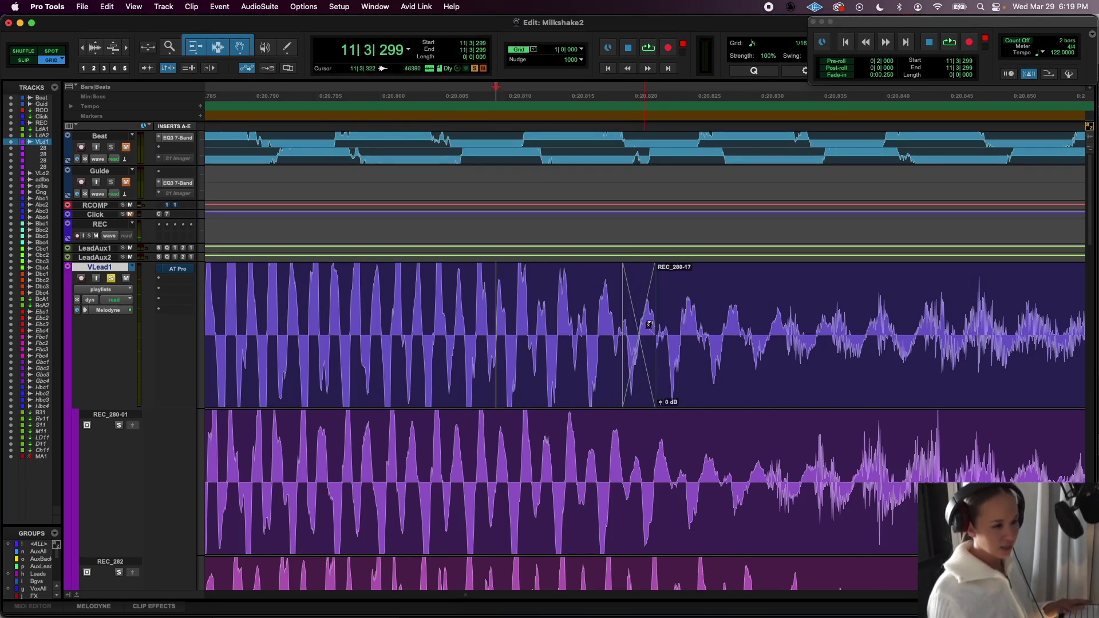
key(Tab)
key(r)
key(r)
key(r)
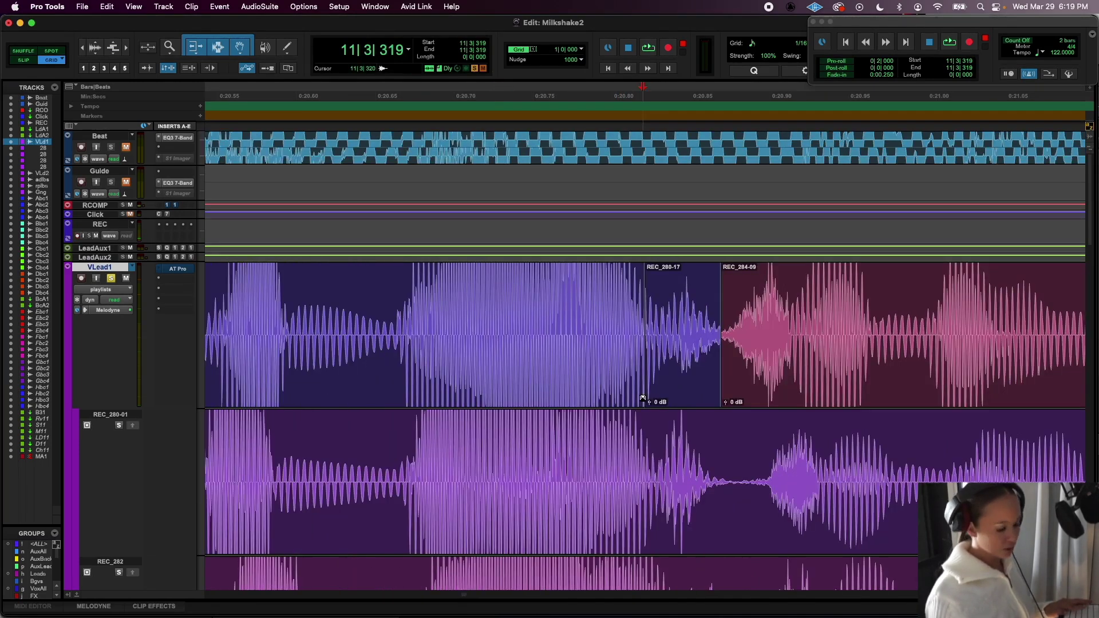
key(r)
- Split the VLead1 clip away from a zero crossing at 11|3|080 and slightly trim the start of the piece after the split
click(735, 396)
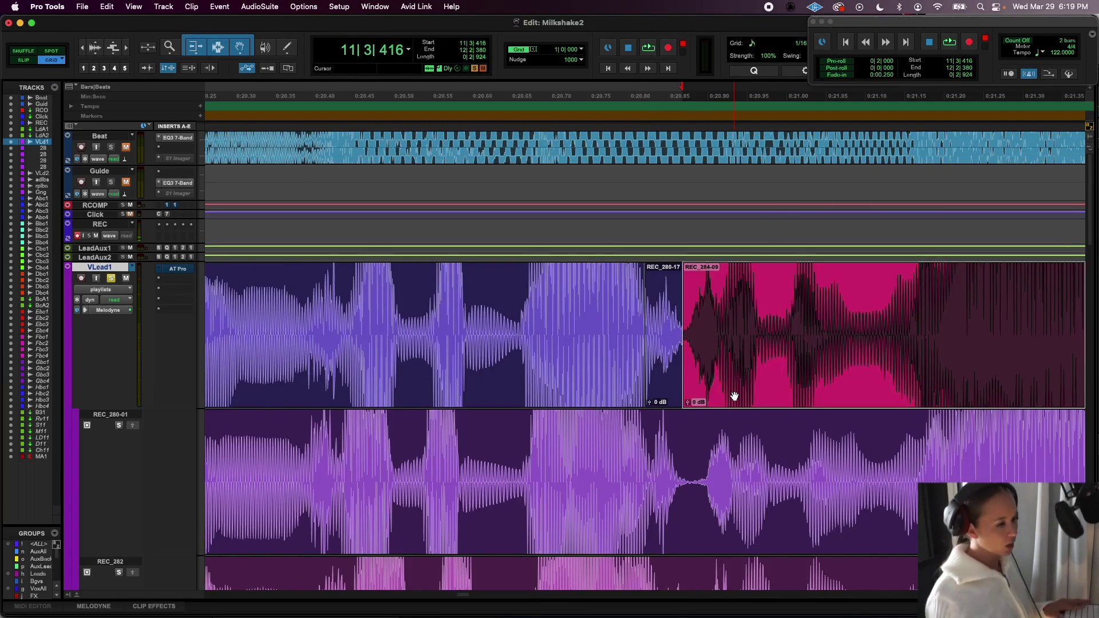
key(t)
key(t)
key(t)
key(t)
key(t)
key(t)
key(t)
key(t)
key(t)
key(t)
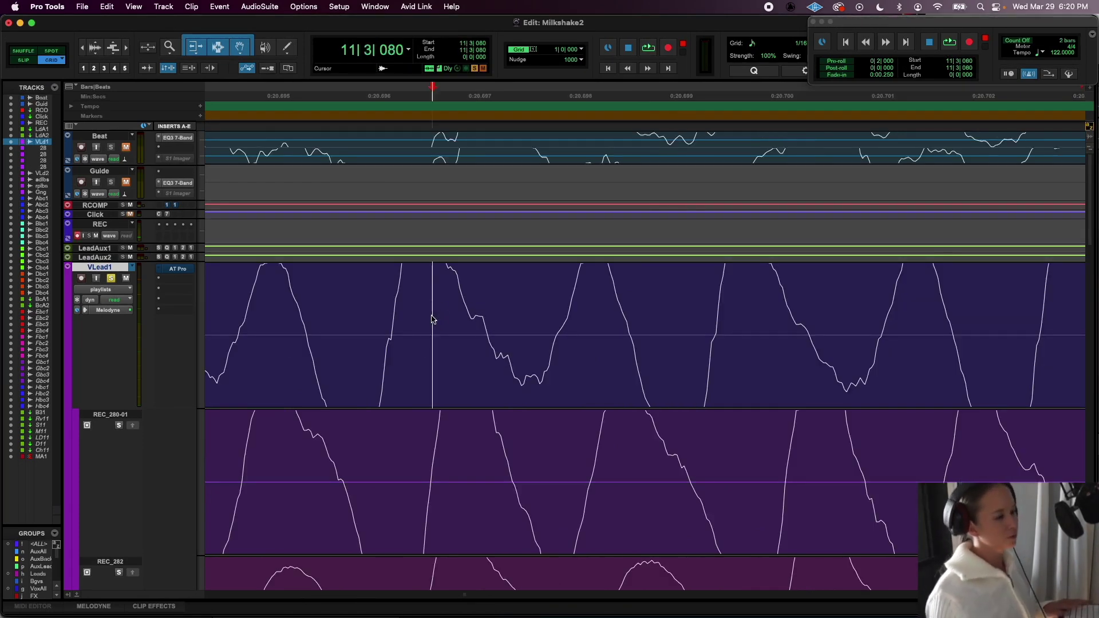
key(super+e)
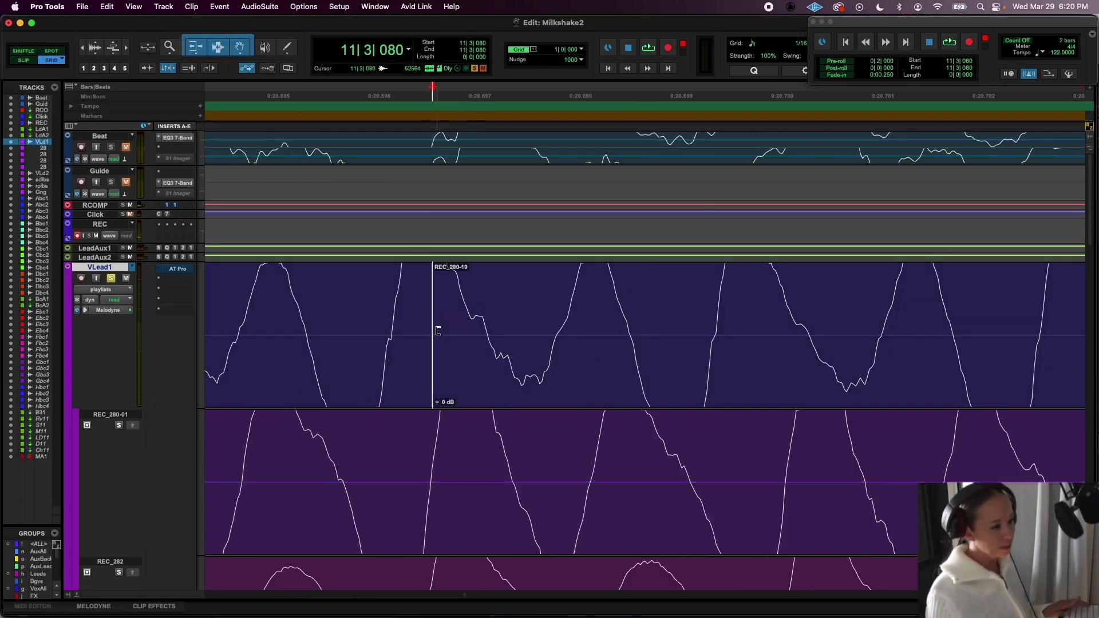
drag(425, 339, 486, 349)
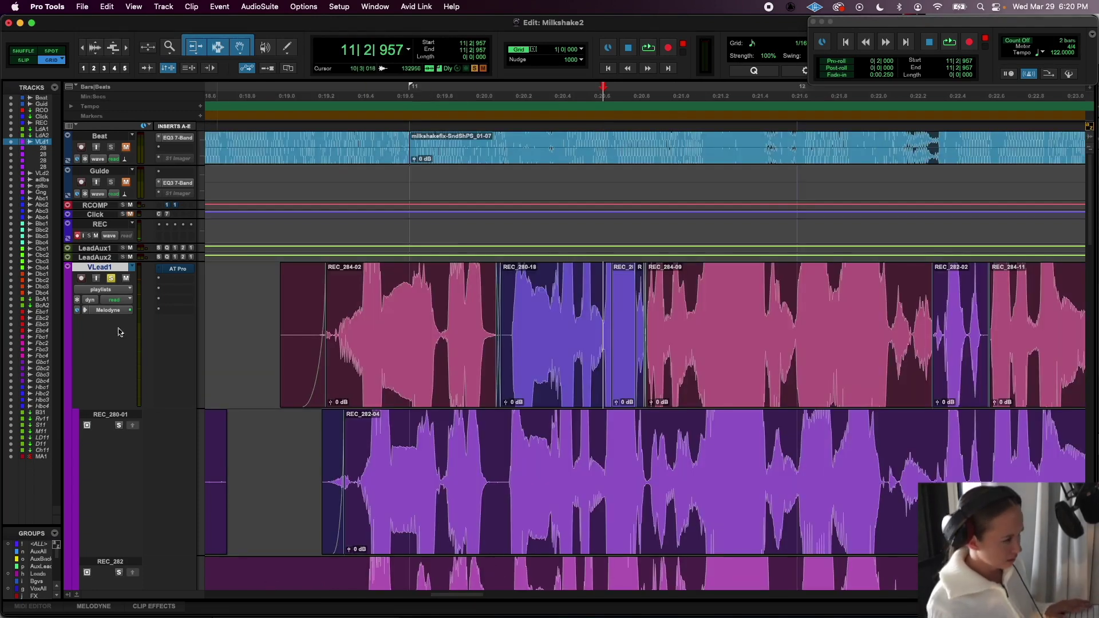
- Audition the VLead1 comp across the new split, from 11|2|957 and again from 11|2|719
key(space)
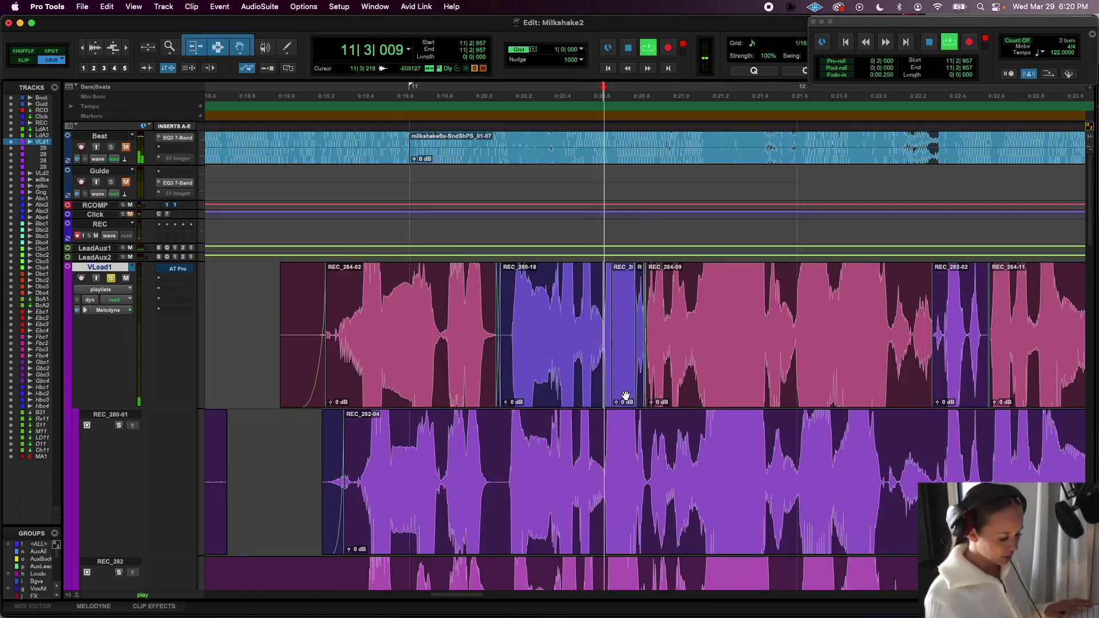
key(space)
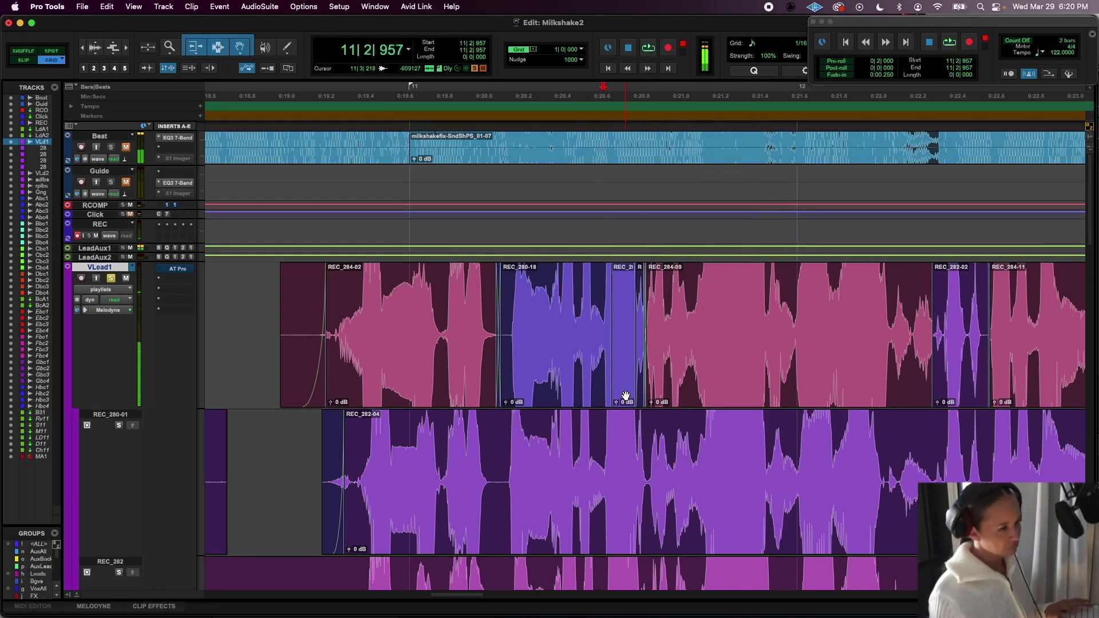
click(579, 305)
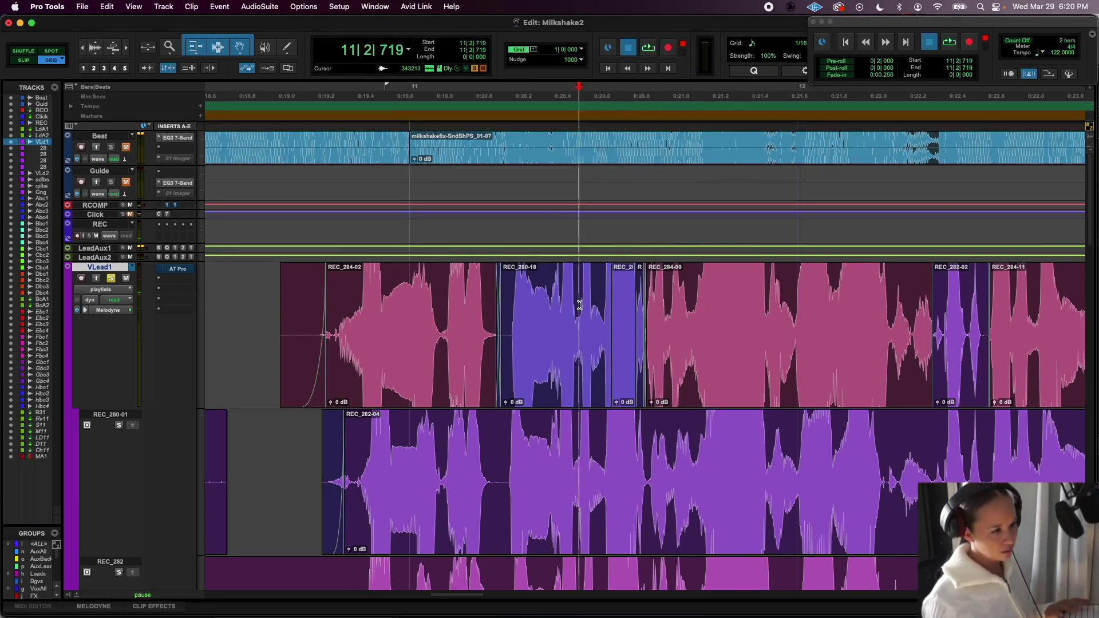
key(space)
key(space)
key(space)
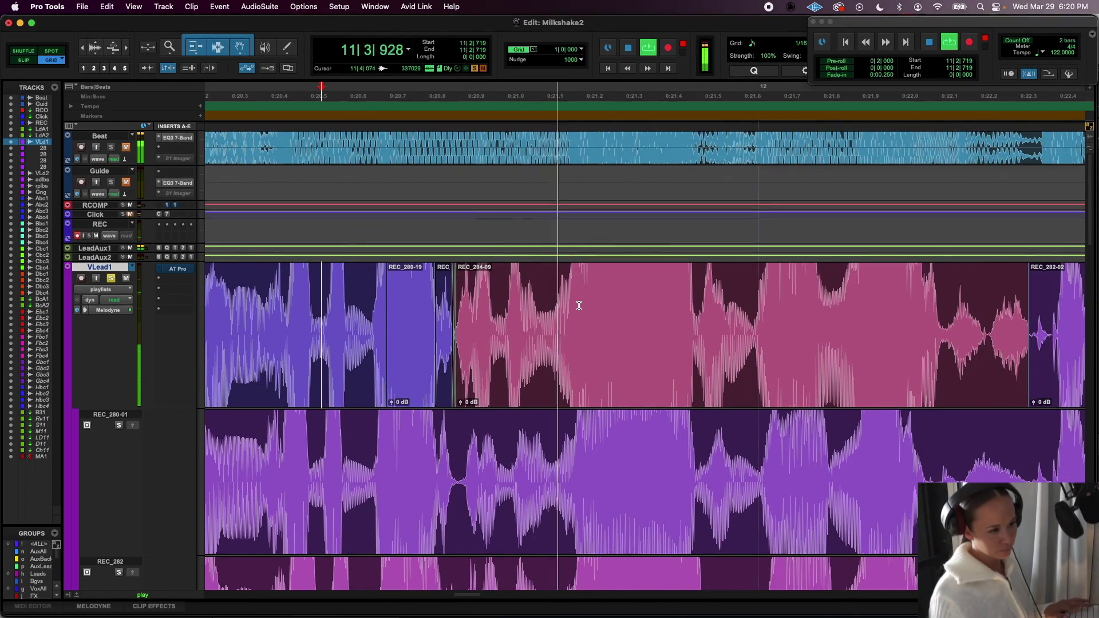
key(space)
- Crossfade REC_284-09 into REC_282-02 on the VLead1 main playlist, starting at 12|2|373
scroll(580, 306, right, 5)
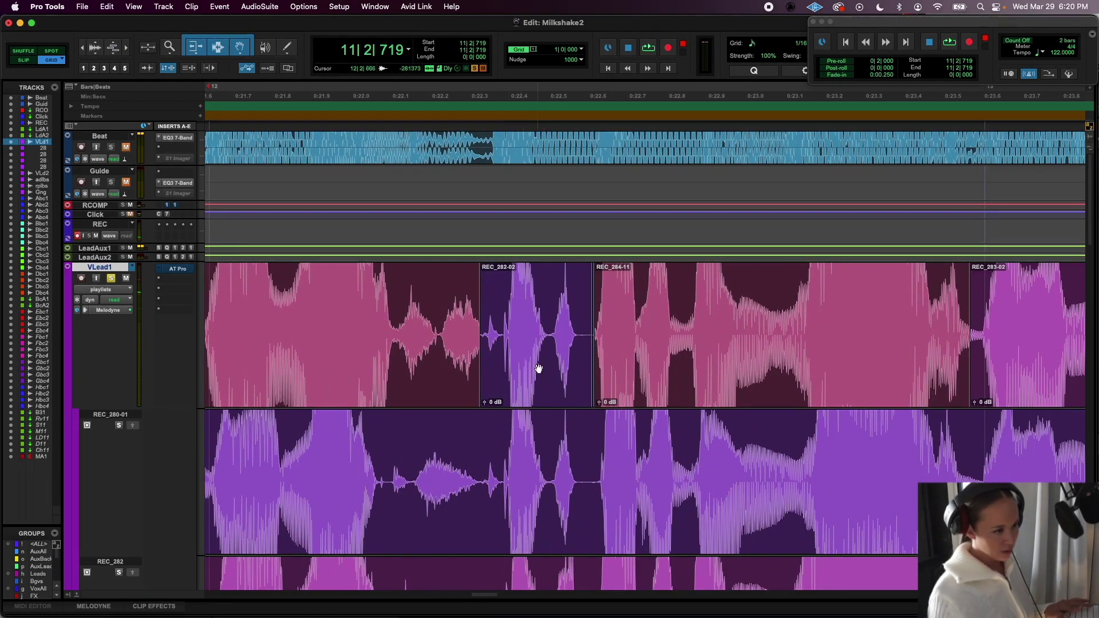
click(535, 379)
key(super+bracketright)
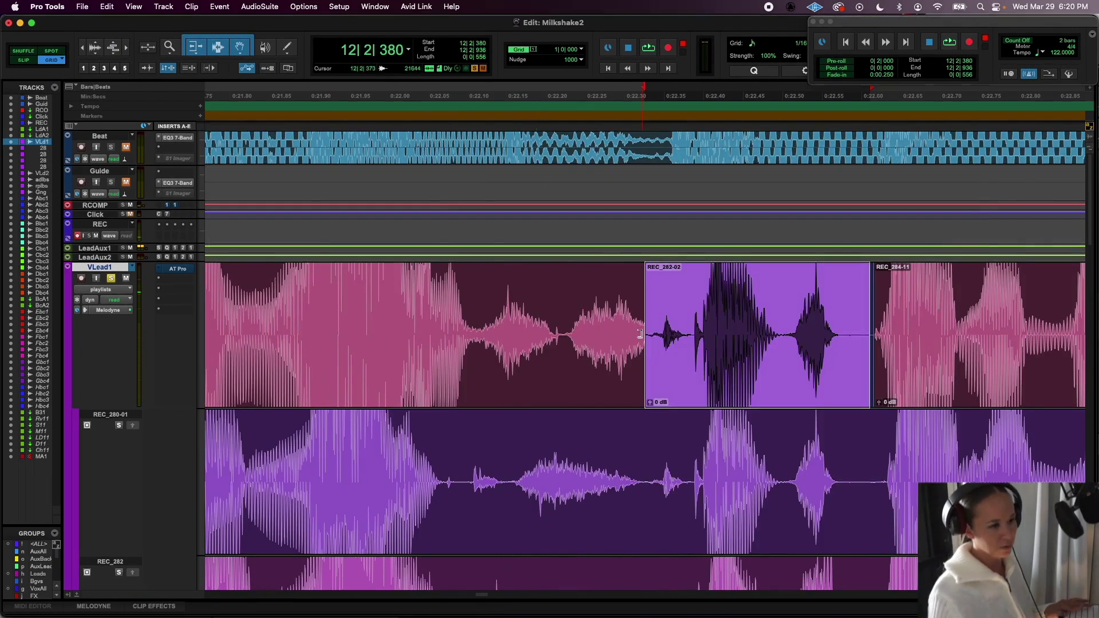
drag(639, 333, 642, 381)
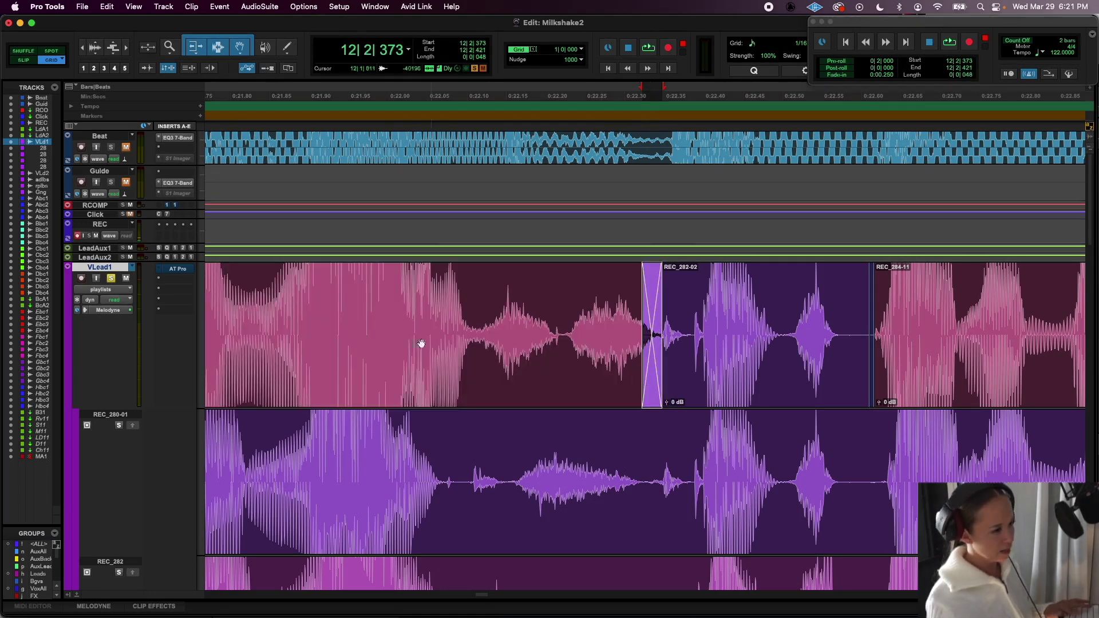
key(r)
key(r)
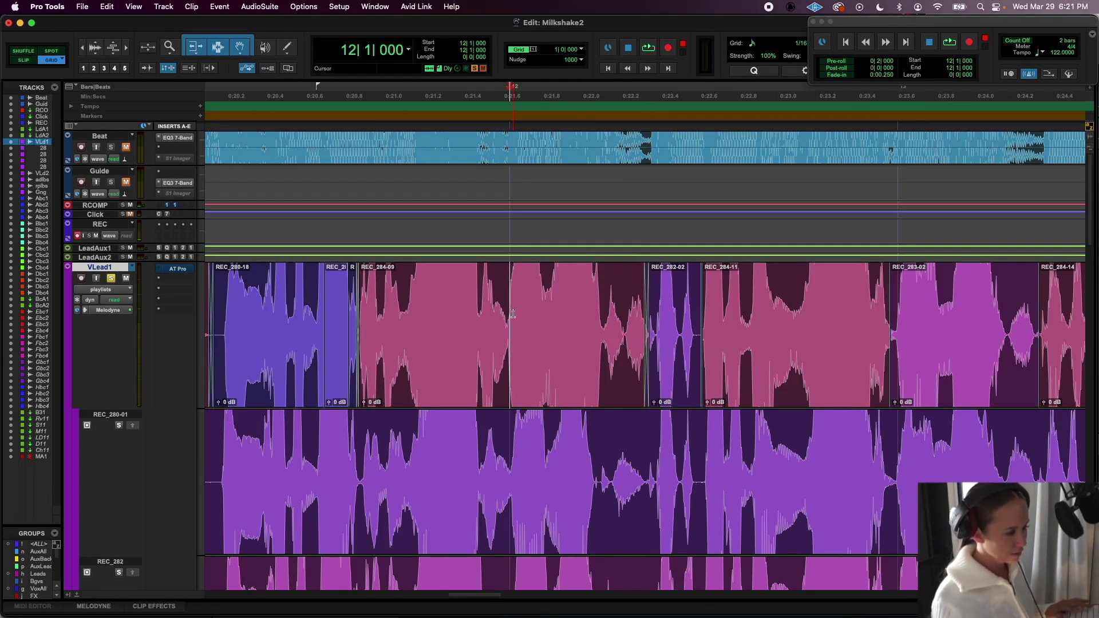
- Audition the VLead1 comp from 12|1|000 and pull the start of REC_284-11 back to 12|2|936
key(space)
key(space)
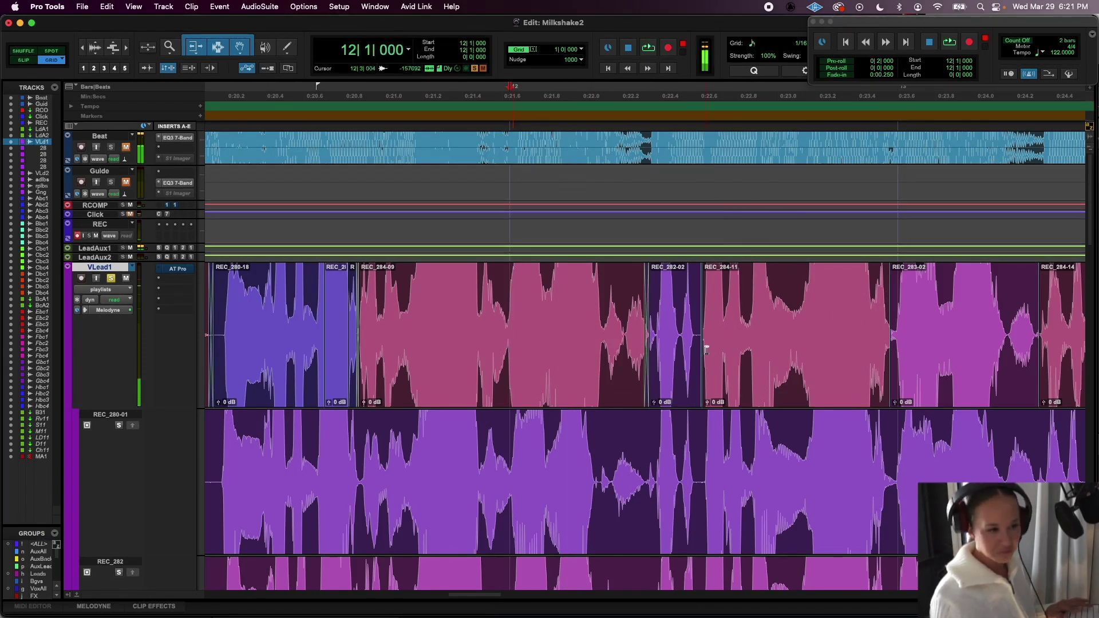
click(732, 367)
key(t)
key(t)
mouse_move(646, 367)
mouse_down()
mouse_move(544, 366)
mouse_move(706, 361)
mouse_move(661, 368)
mouse_move(660, 346)
mouse_move(606, 358)
mouse_move(639, 364)
mouse_move(484, 358)
mouse_move(636, 365)
mouse_up()
click(478, 330)
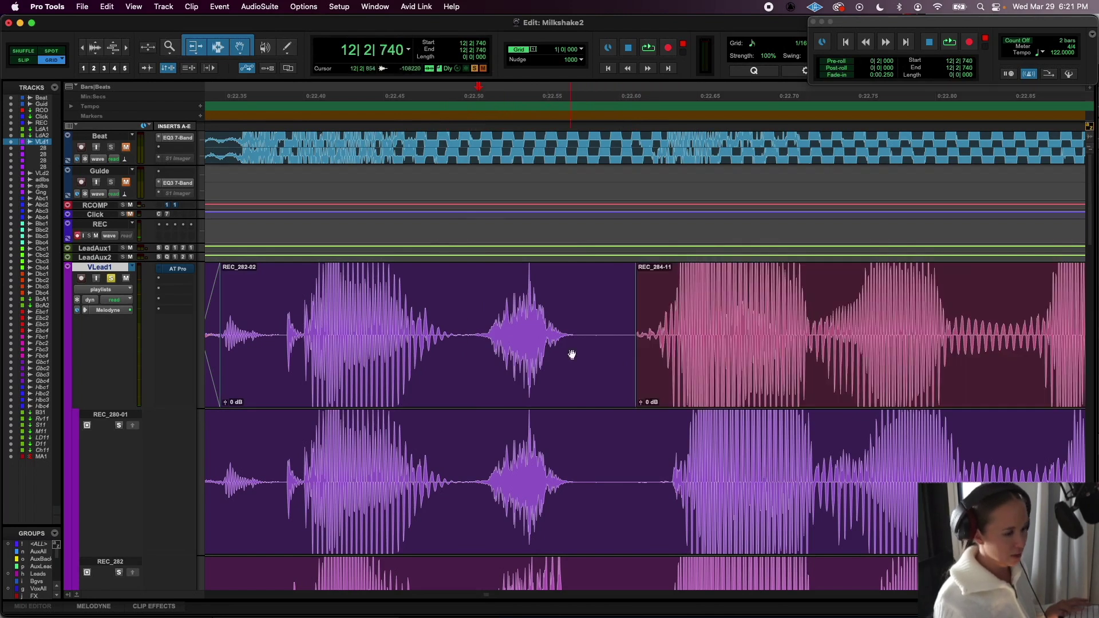
- Trim the boundary between REC_282-02 and REC_284-11 on VLead1 to 12|2|958, just before the REC_284-11 phrase begins
click(655, 392)
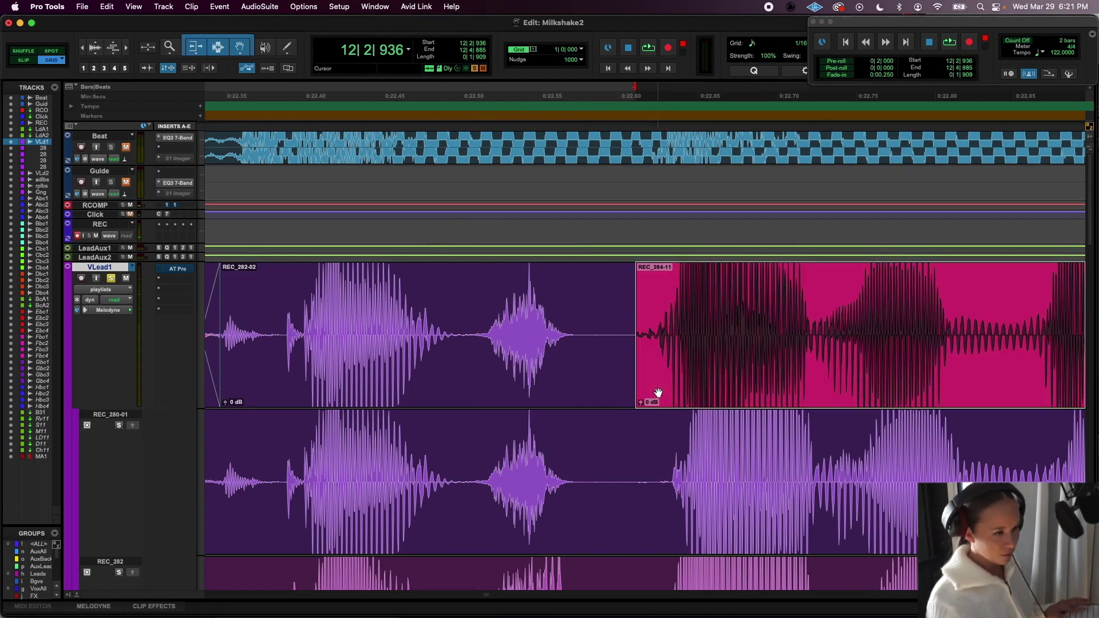
key(t)
key(t)
key(t)
key(t)
key(r)
key(r)
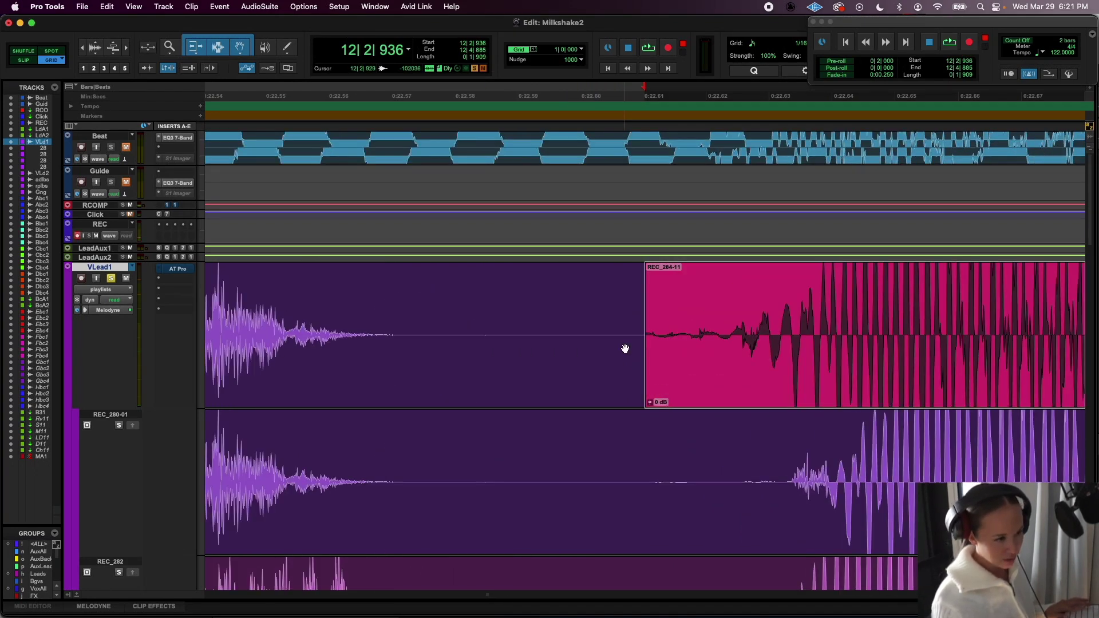
drag(639, 330, 722, 359)
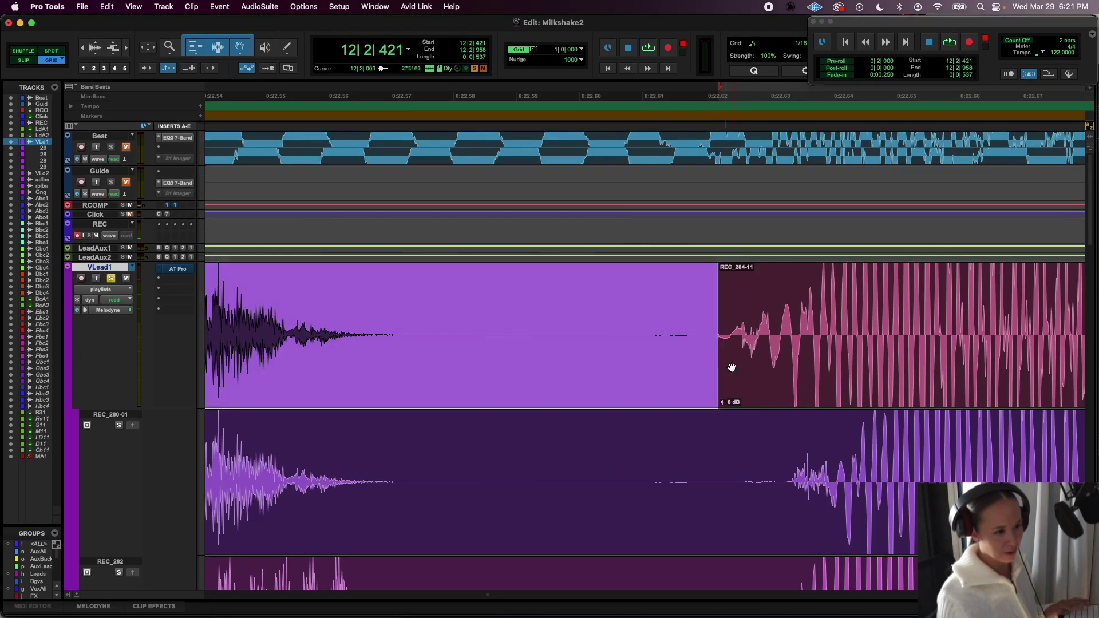
- Crossfade REC_282-02 into REC_284-11 on VLead1 from 12|2|956 to 12|3|000
click(743, 405)
key(super+bracketright)
key(super+bracketright)
key(super+bracketright)
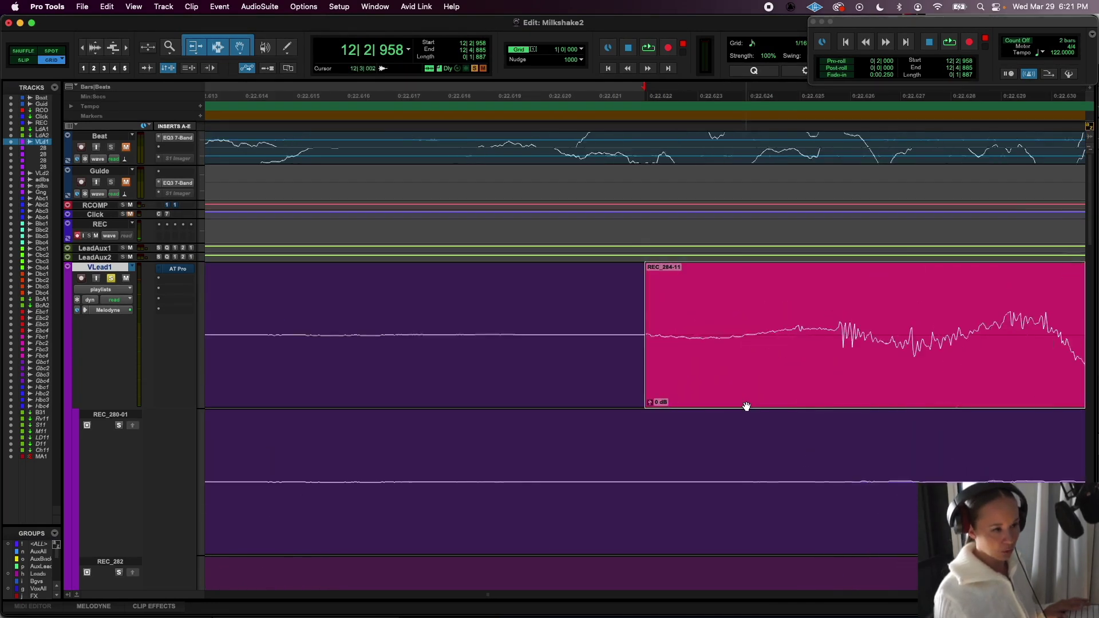
click(642, 342)
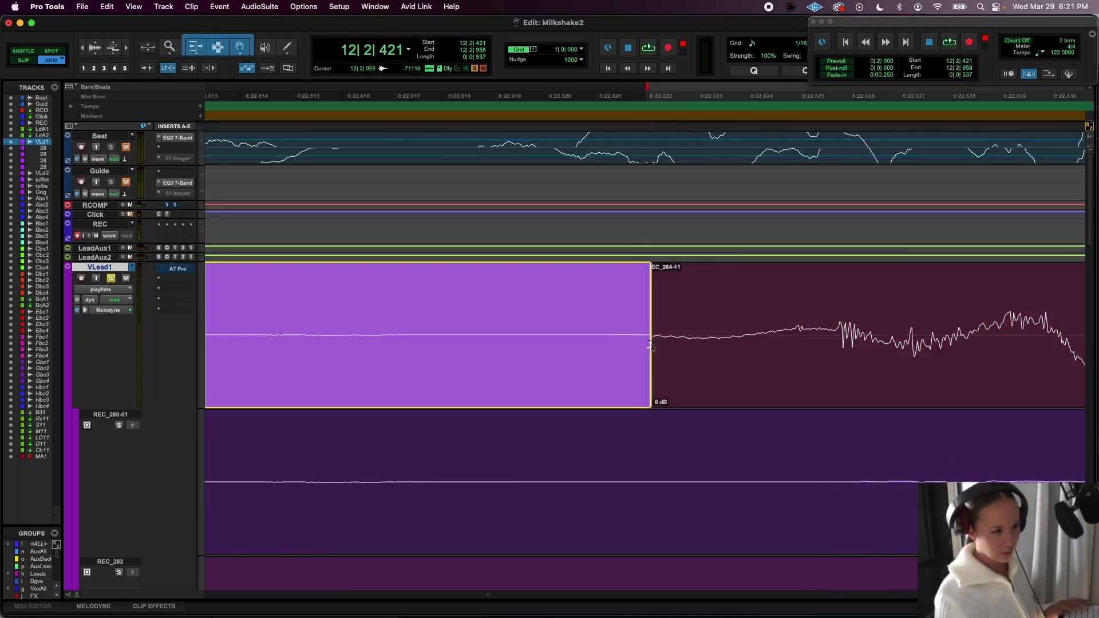
drag(651, 347, 653, 347)
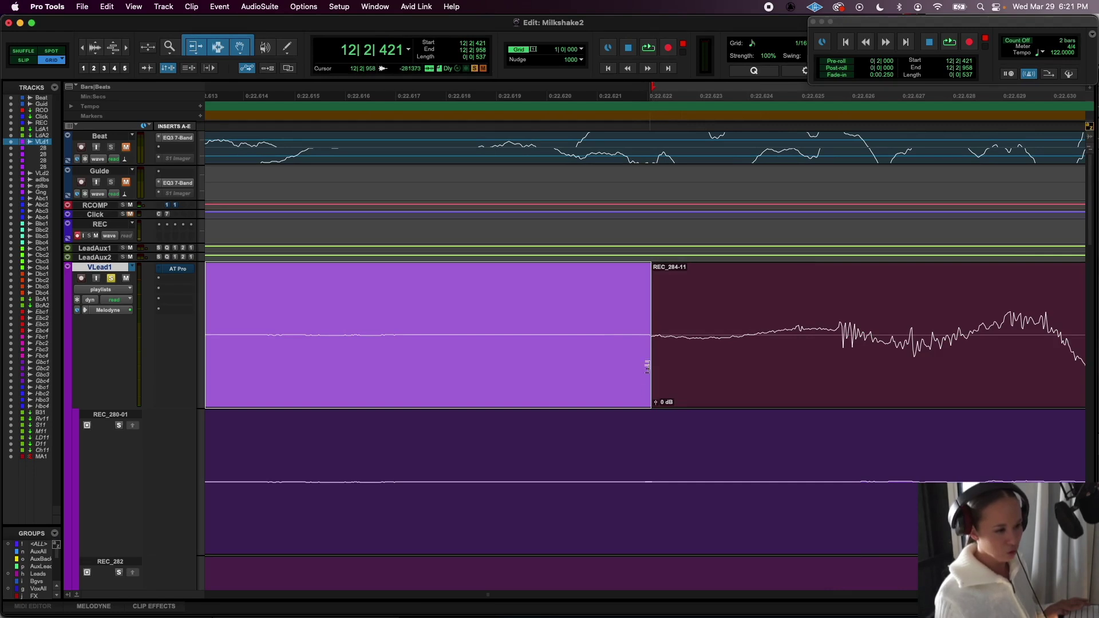
drag(646, 402, 603, 401)
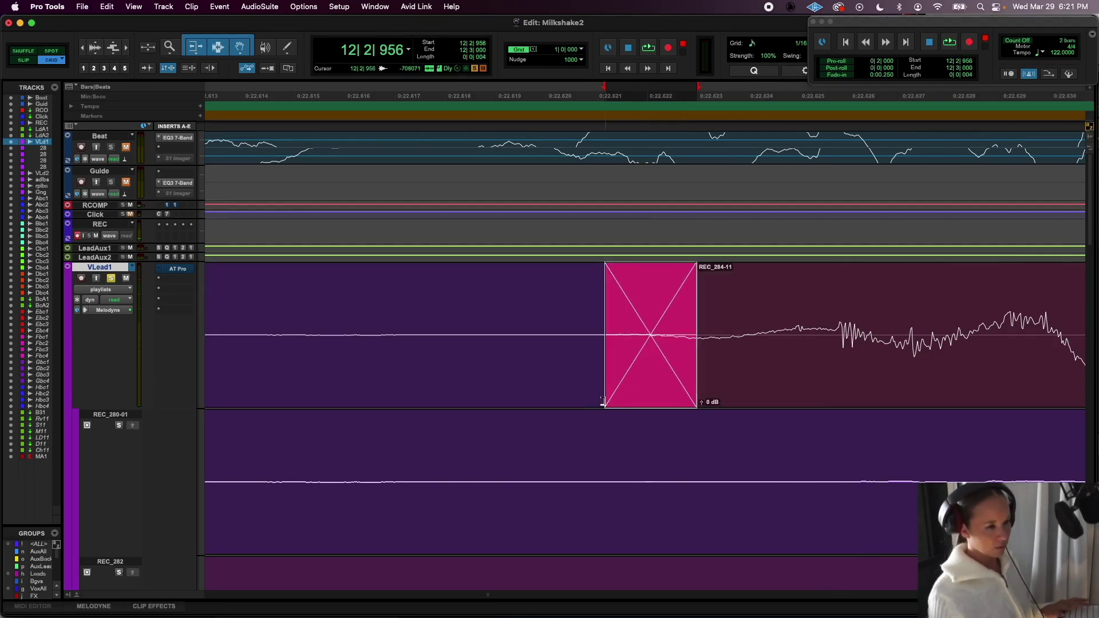
- Audition the VLead1 comp across the REC_284-11 crossfade, from 12|2|499 and again from 12|1|000
key(r)
key(r)
key(r)
key(r)
key(r)
key(r)
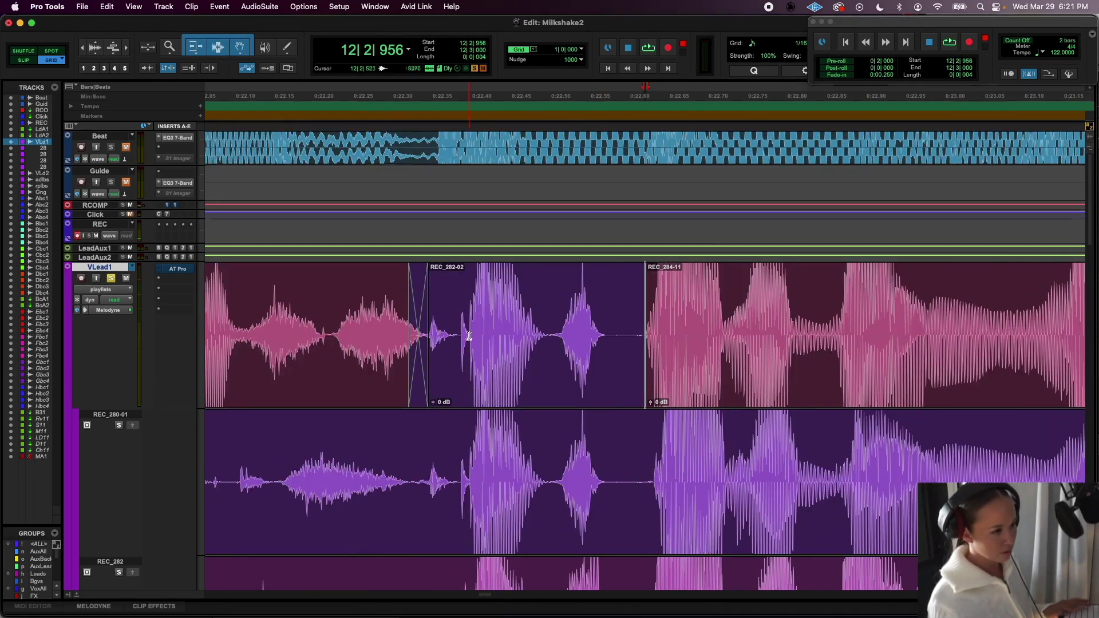
click(459, 327)
key(space)
key(space)
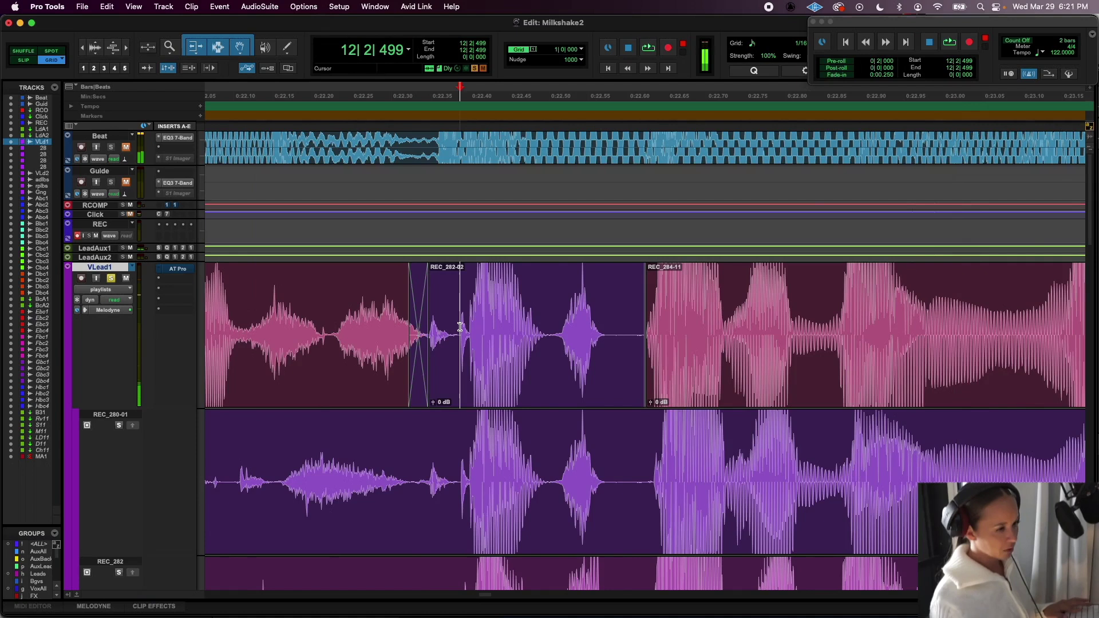
key(r)
key(r)
key(space)
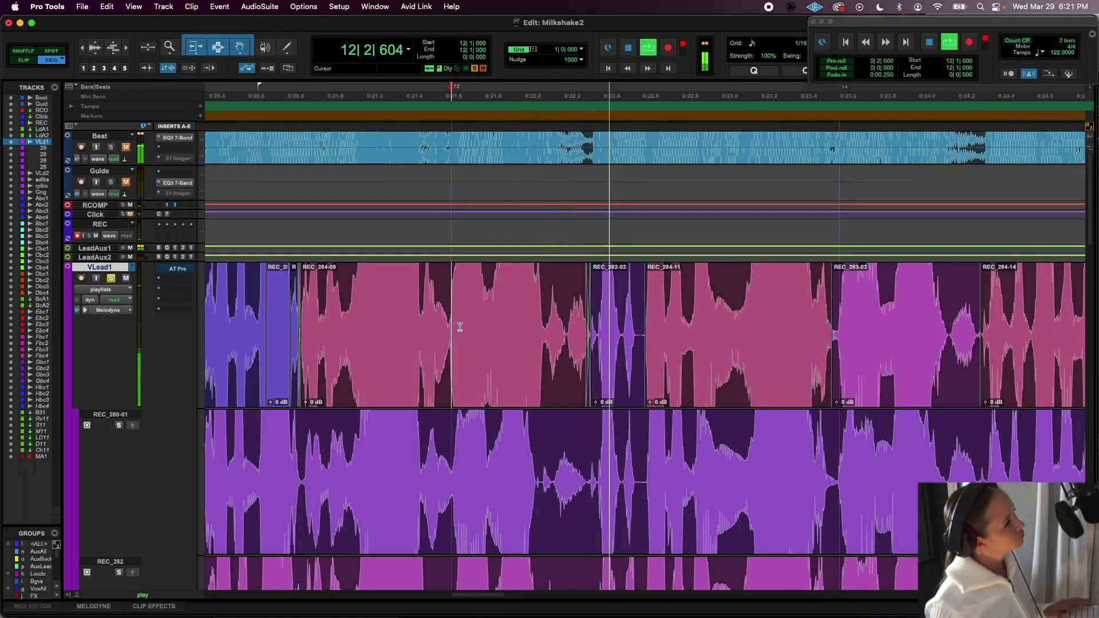
key(space)
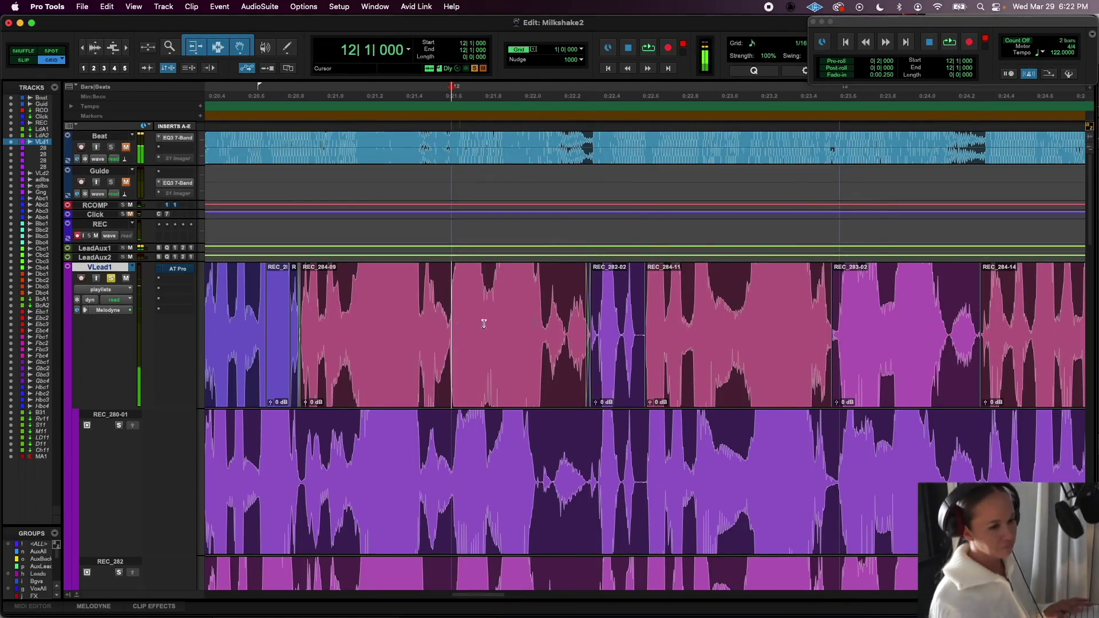
- Trim the boundary between REC_284-11 and REC_283-02 on VLead1 to 12|4|951
click(892, 365)
key(t)
key(t)
key(t)
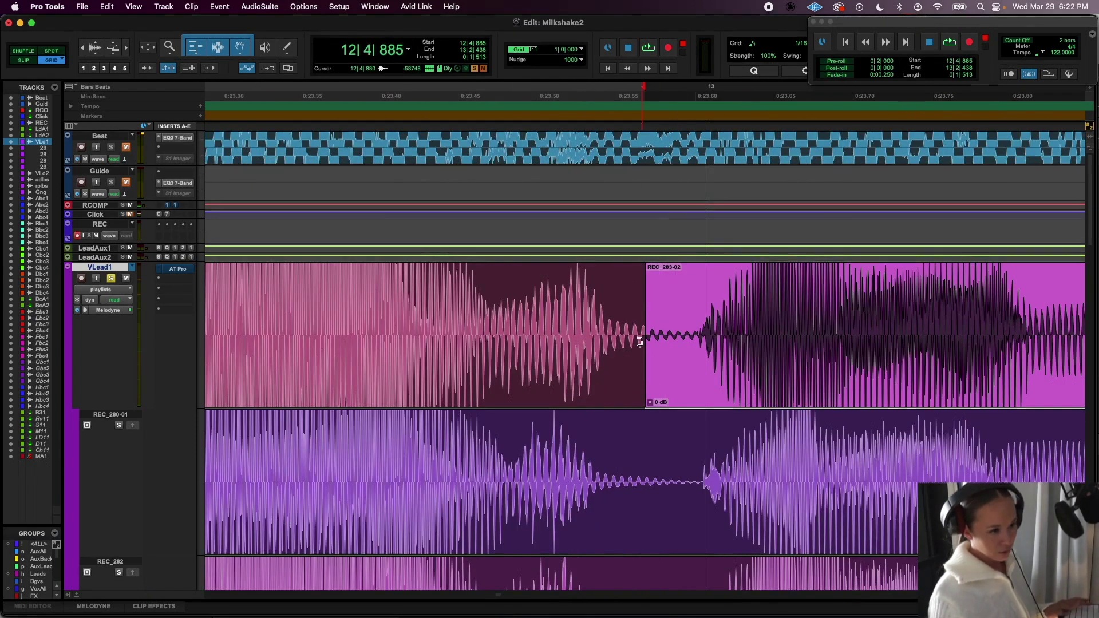
mouse_move(640, 342)
mouse_down()
mouse_move(705, 358)
mouse_move(657, 362)
mouse_move(691, 359)
mouse_move(665, 351)
mouse_move(810, 368)
mouse_move(1029, 410)
mouse_move(758, 361)
mouse_move(834, 361)
mouse_up()
key(t)
key(t)
key(t)
- Crossfade REC_284-11 into REC_283-02 on VLead1 from 12|4|948 to 12|4|959
click(871, 387)
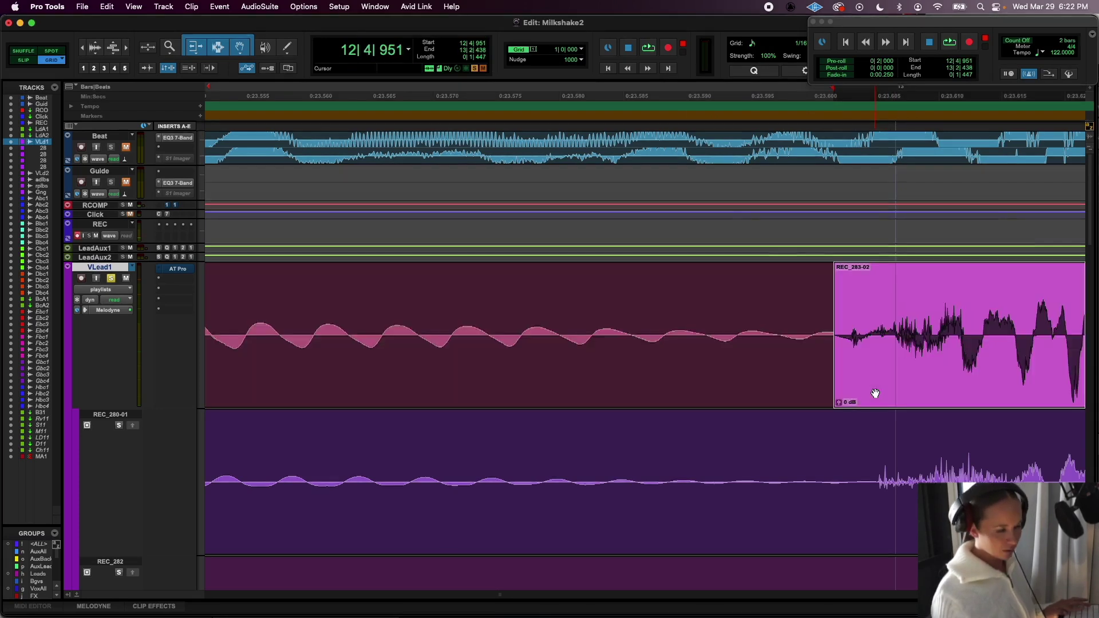
key(t)
key(t)
drag(640, 352, 574, 397)
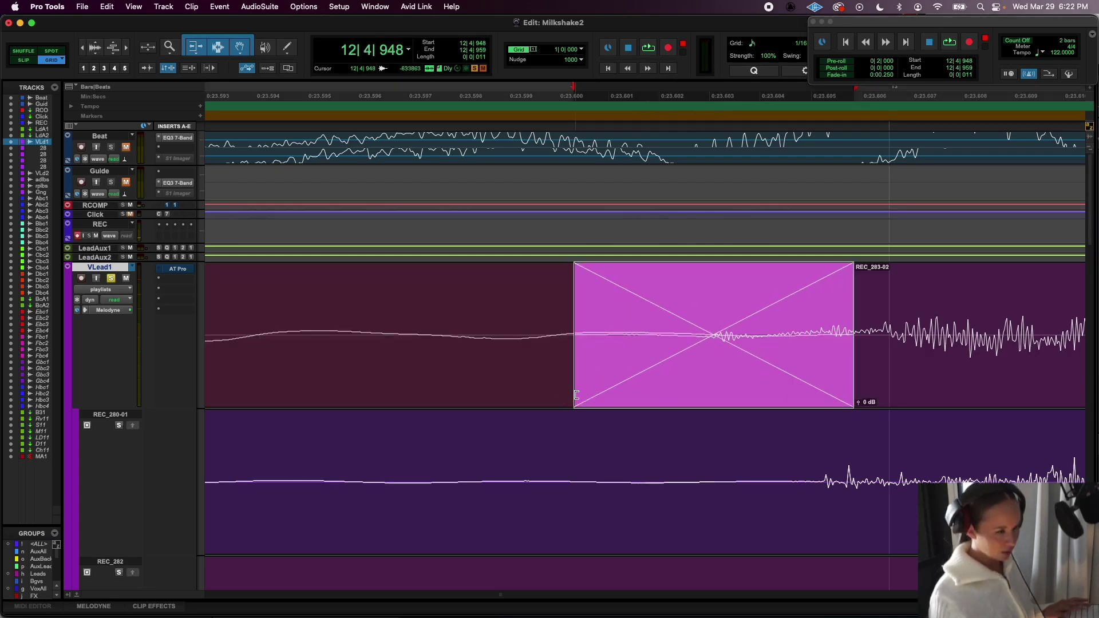
- Audition the VLead1 comp from 12|3|434 across the crossfade into REC_283-02
key(r)
key(r)
key(r)
key(r)
key(r)
key(r)
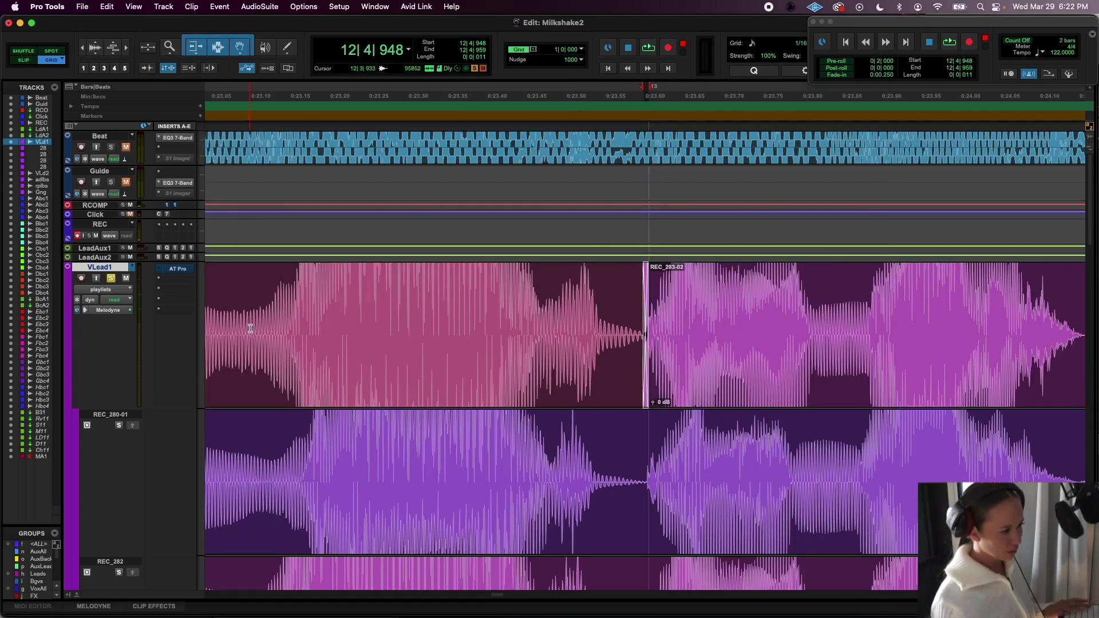
click(250, 328)
key(r)
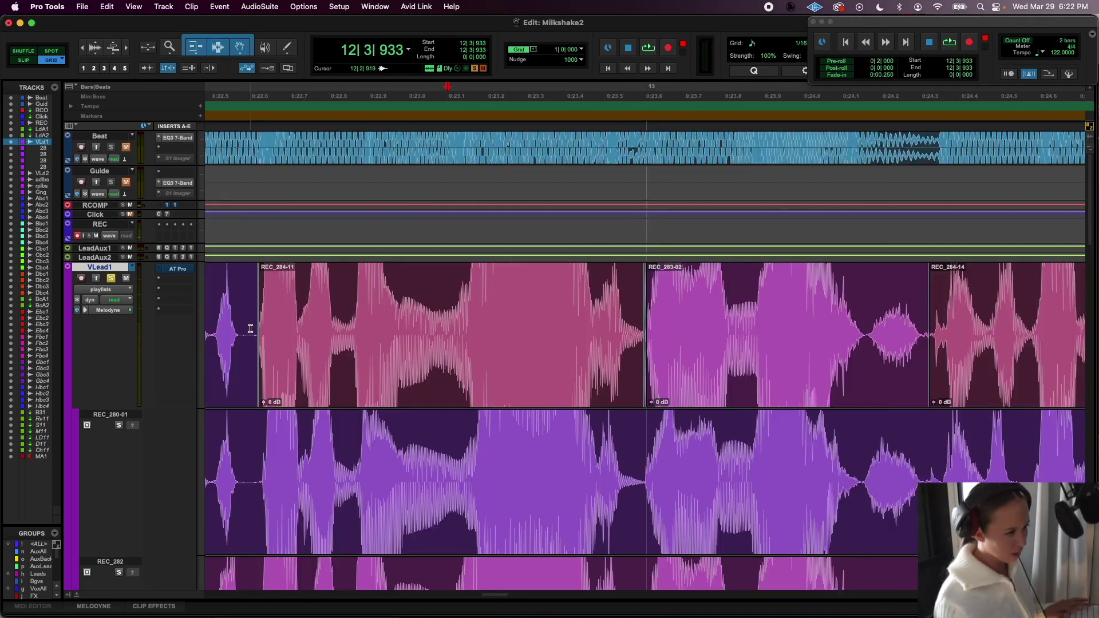
click(346, 308)
key(space)
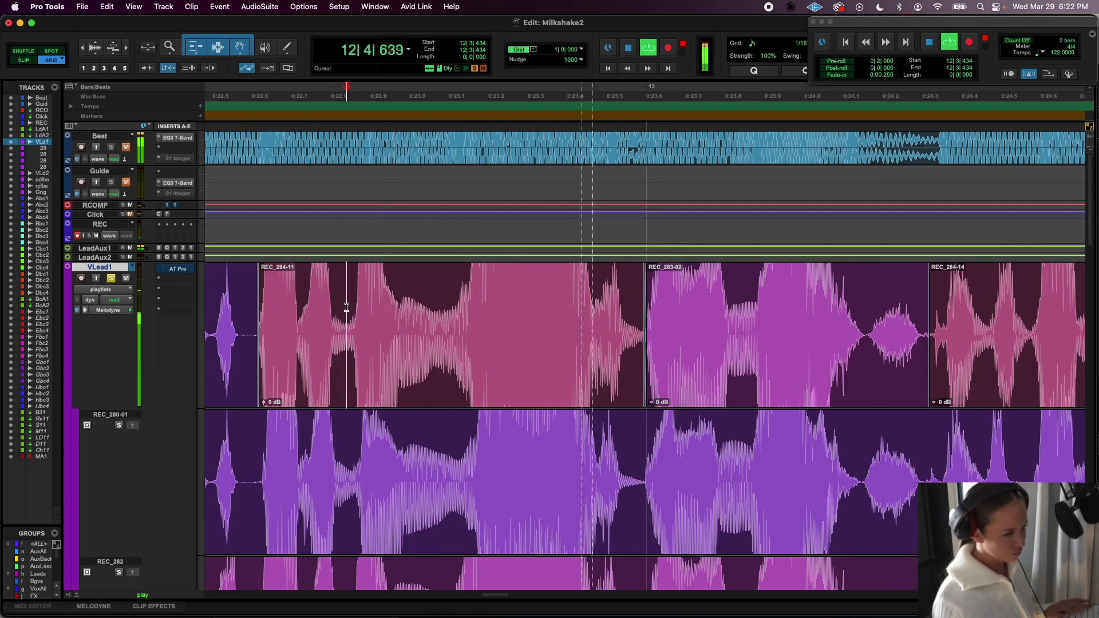
key(space)
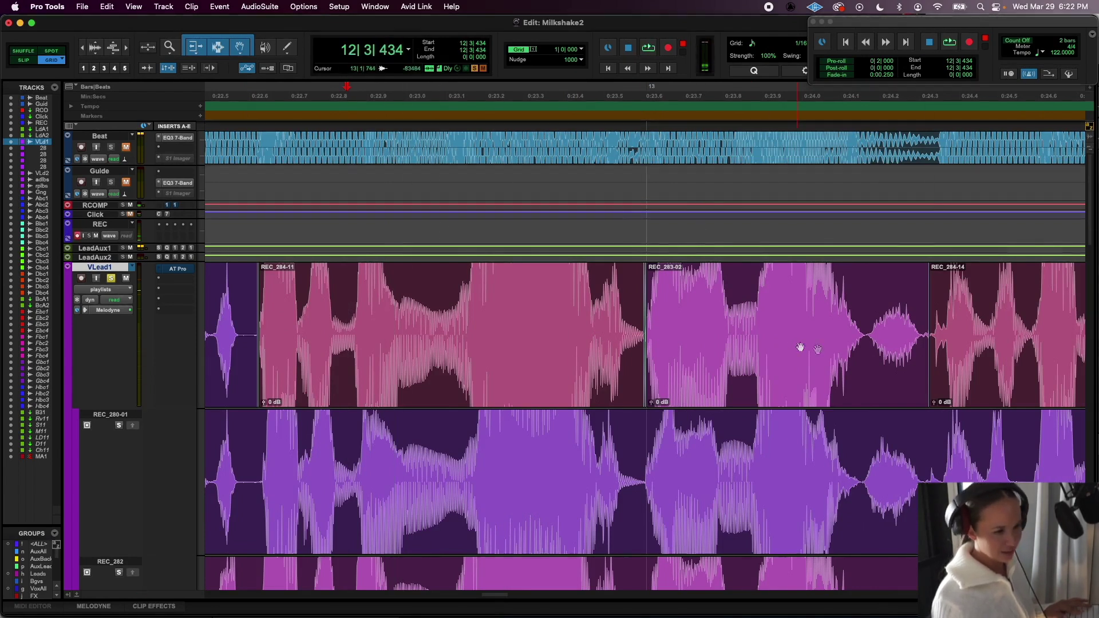
- Pull the start of REC_284-14 on VLead1 back to 13|2|408
click(969, 380)
key(t)
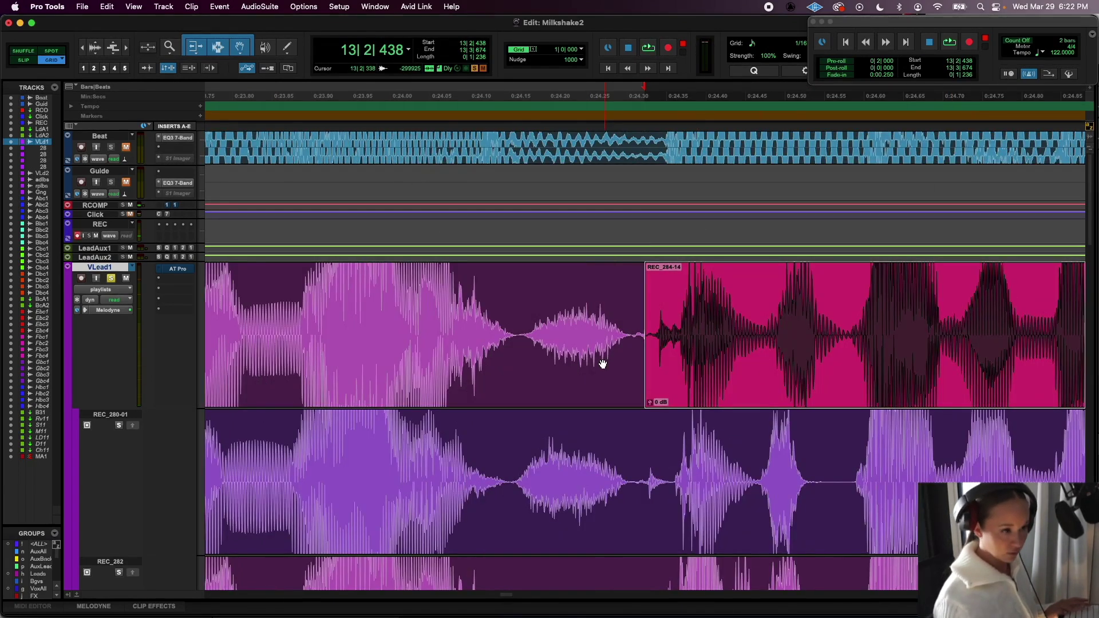
key(t)
drag(648, 346, 620, 348)
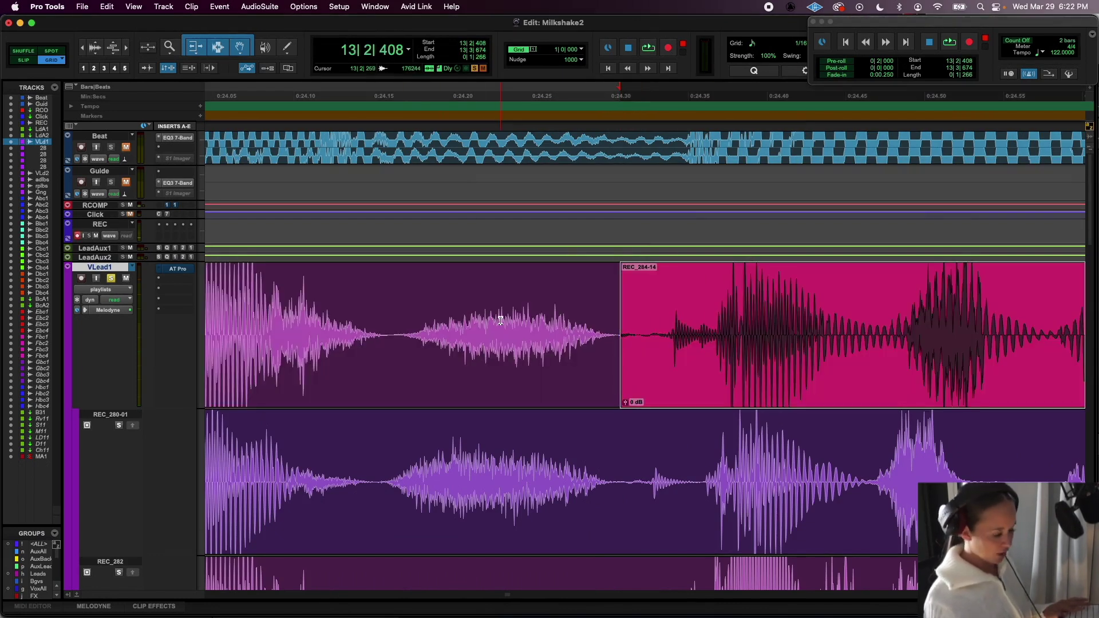
- Audition the VLead1 comp from 13|1|000 across the transition into REC_284-14
key(r)
key(r)
key(r)
click(522, 314)
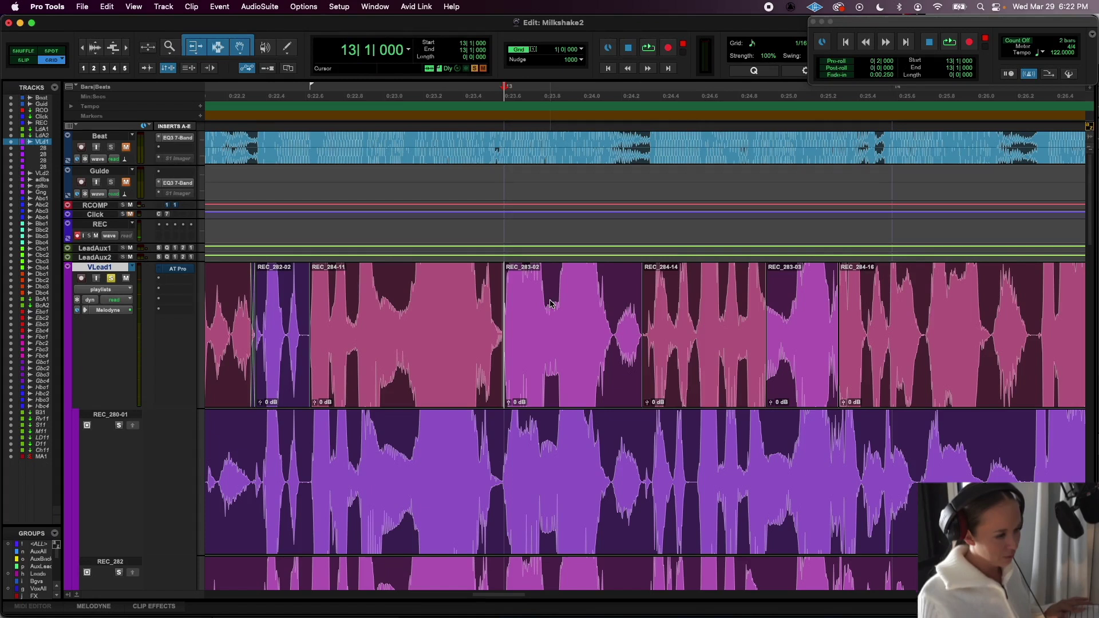
key(space)
key(space)
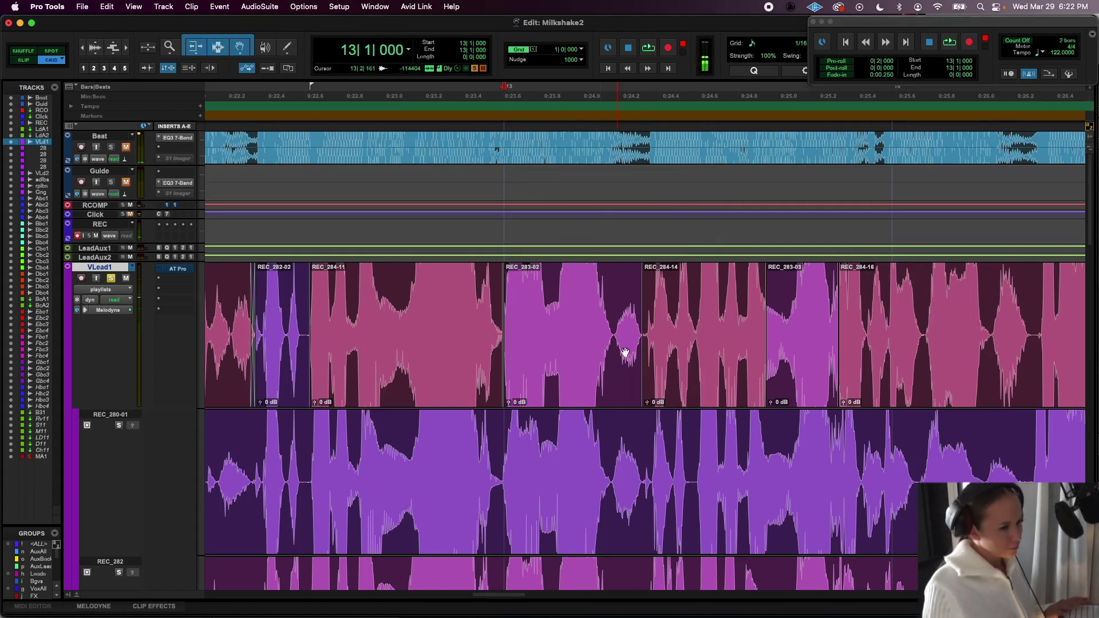
- Trim the boundary between REC_283-02 and REC_284-14 on VLead1 to 13|2|427
click(661, 373)
key(t)
key(t)
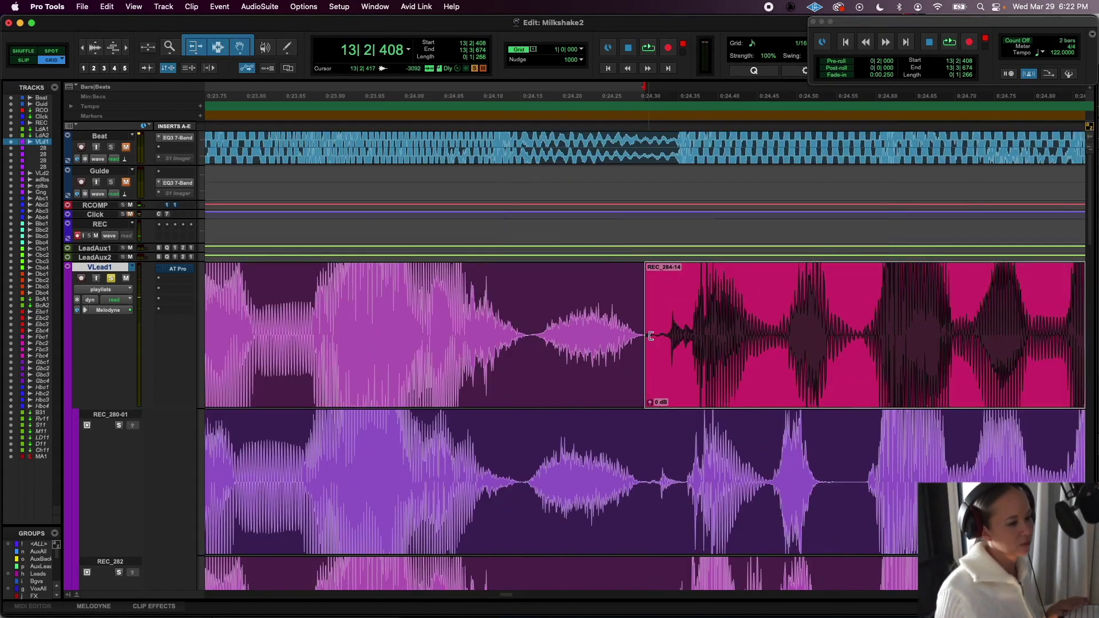
drag(651, 335, 655, 371)
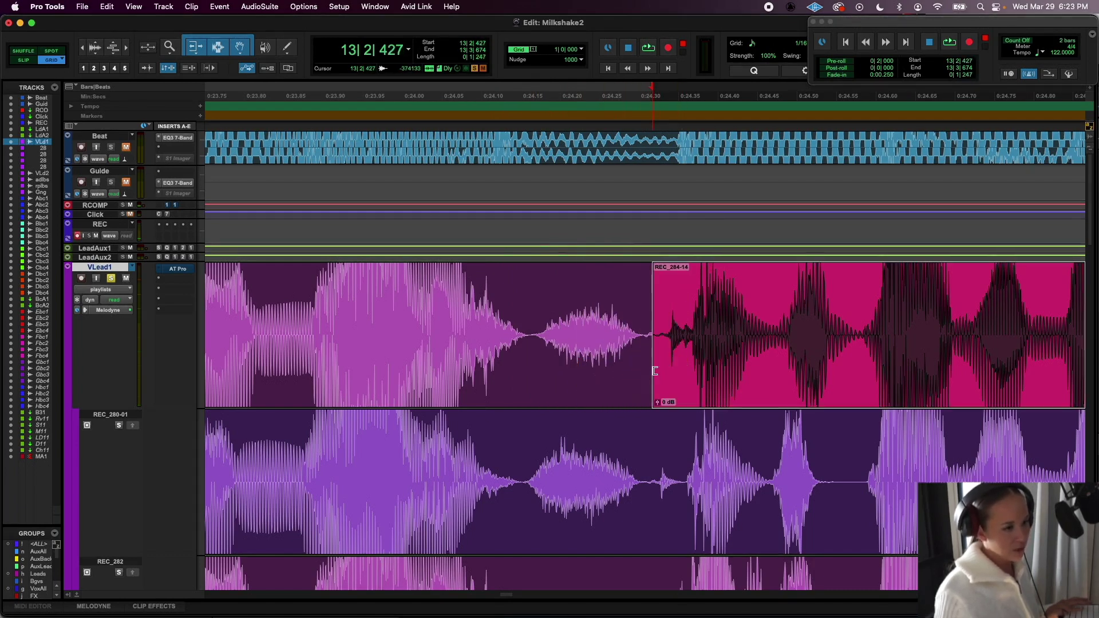
- Fade REC_284-14 in over 0|0|008 from 13|2|427 and fade REC_283-02 out from 13|2|386 to 13|2|427
click(656, 268)
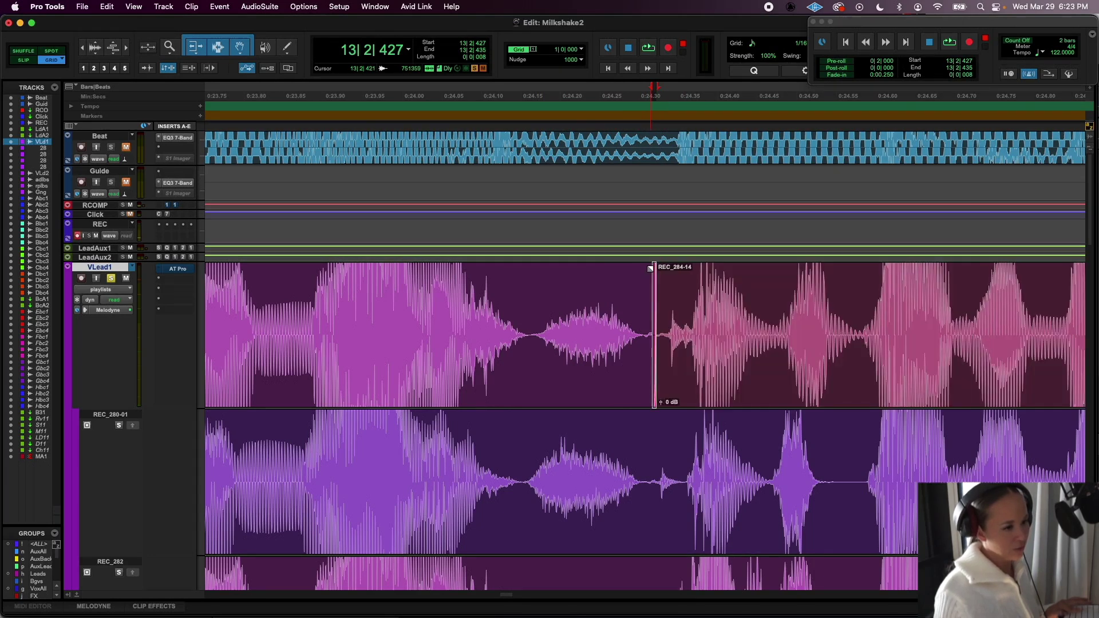
drag(650, 268, 635, 266)
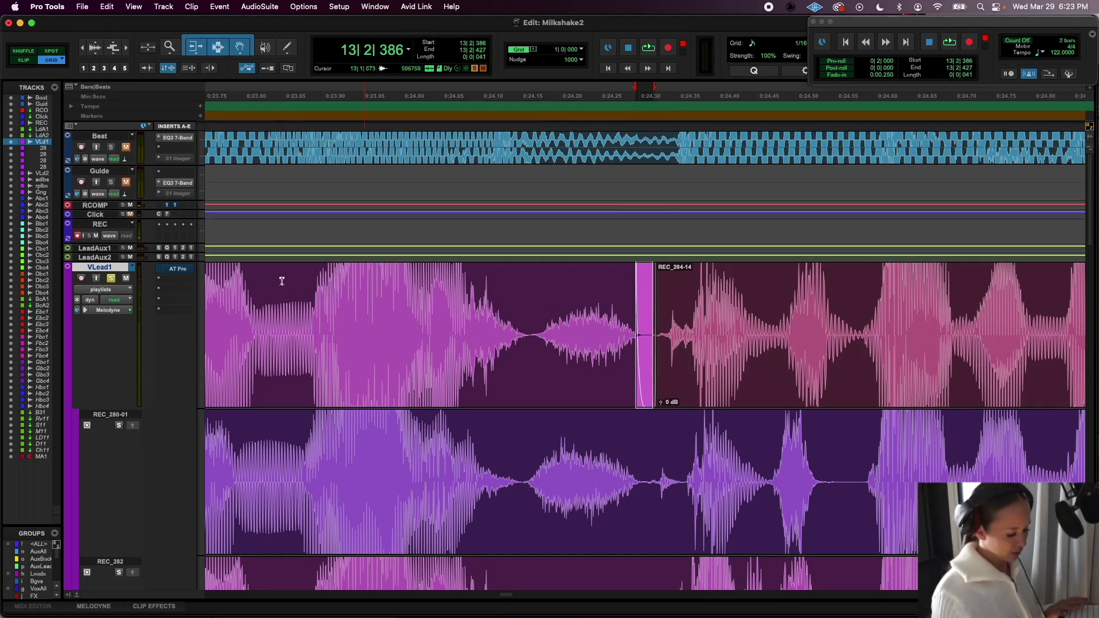
- Audition VLead1 from 13|1|000 across the fades between REC_283-02 and REC_284-14, and select REC_284-14
key(r)
click(399, 286)
key(space)
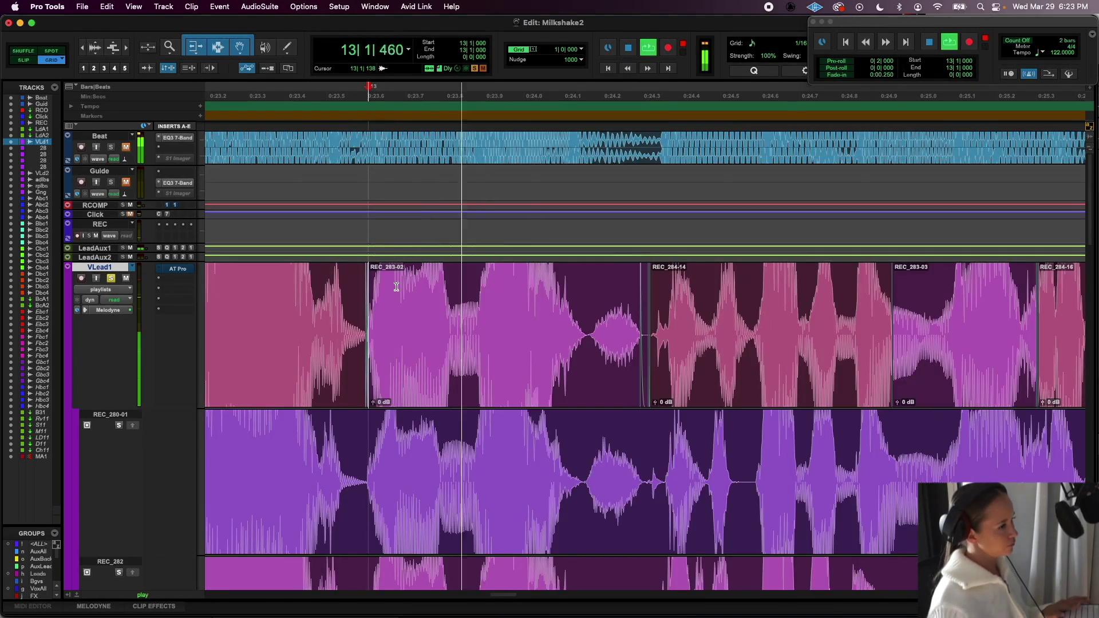
key(space)
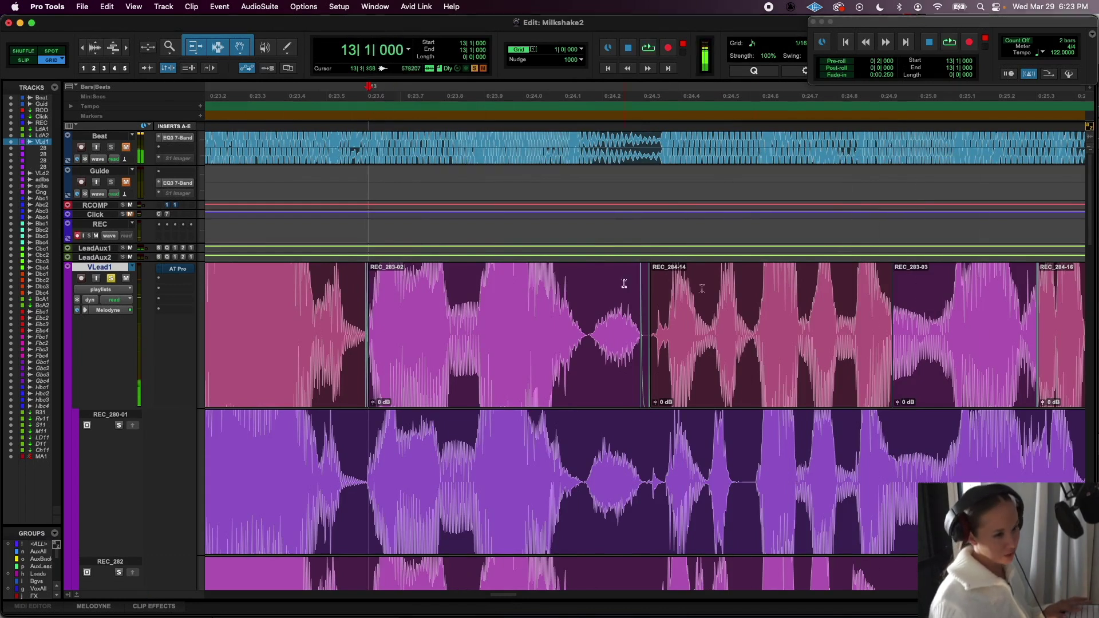
click(772, 389)
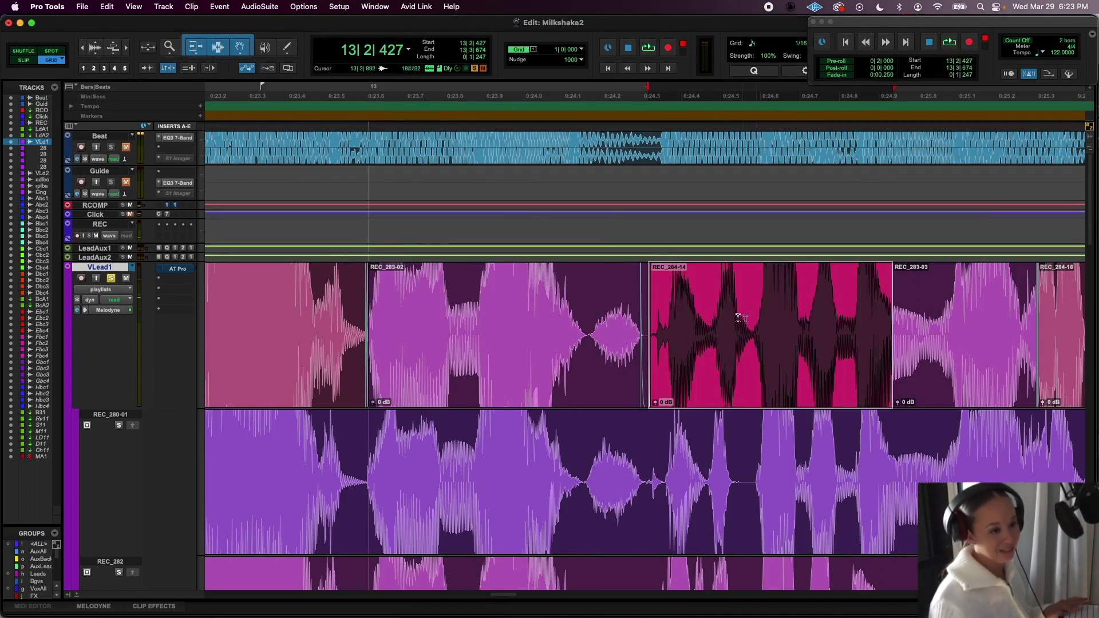
- Play the lead vocal across the join between REC_283-02 and REC_284-14 on VLead1, and delete the fades there
click(444, 295)
key(space)
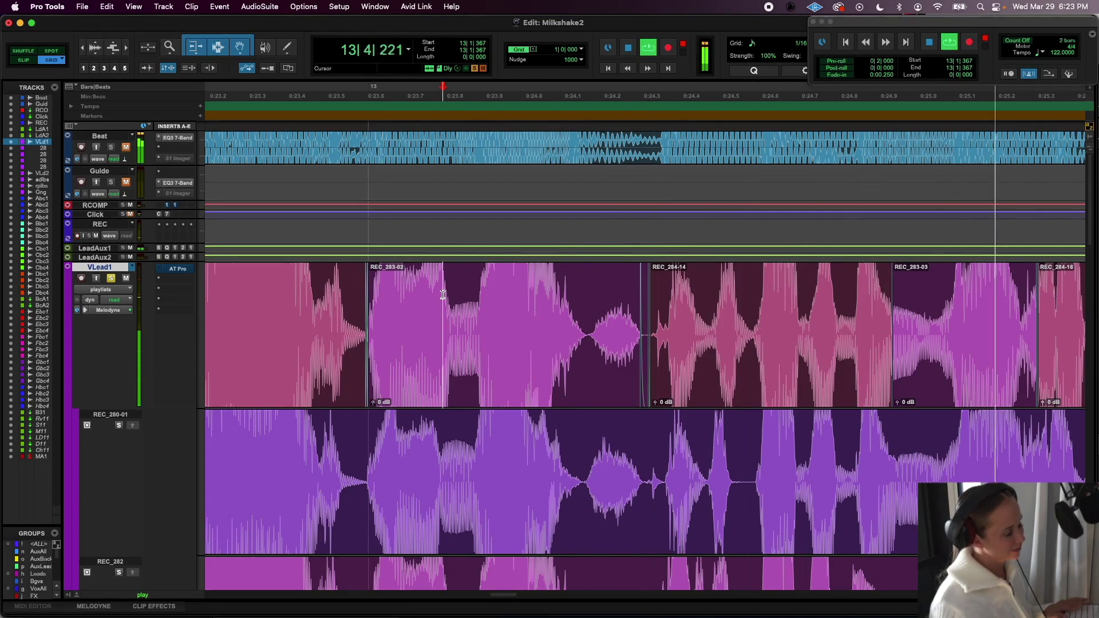
click(693, 371)
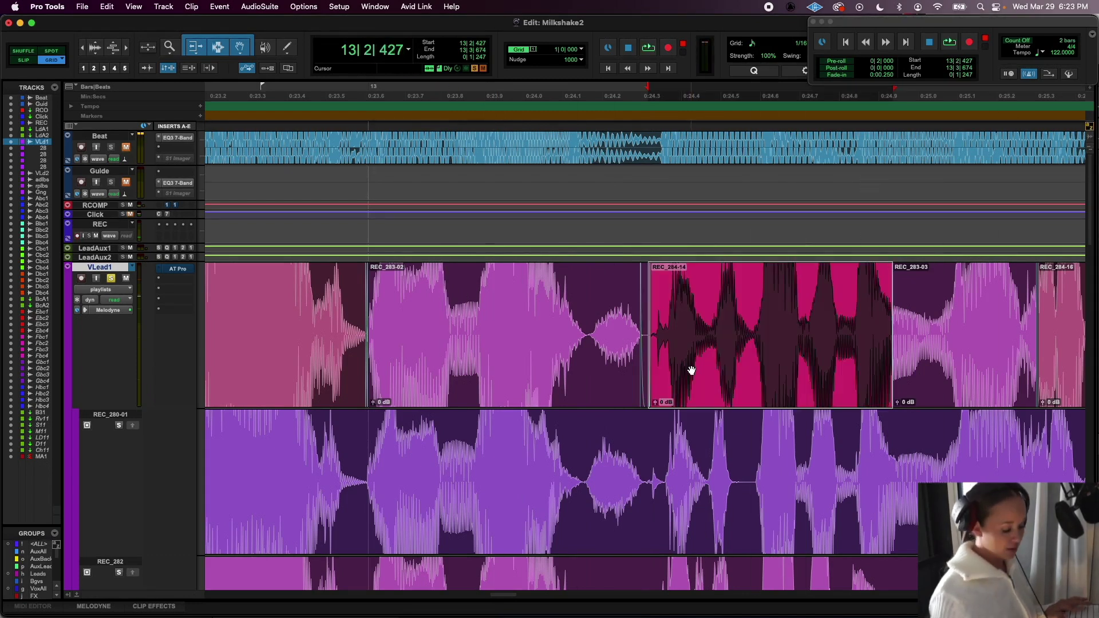
key(t)
key(t)
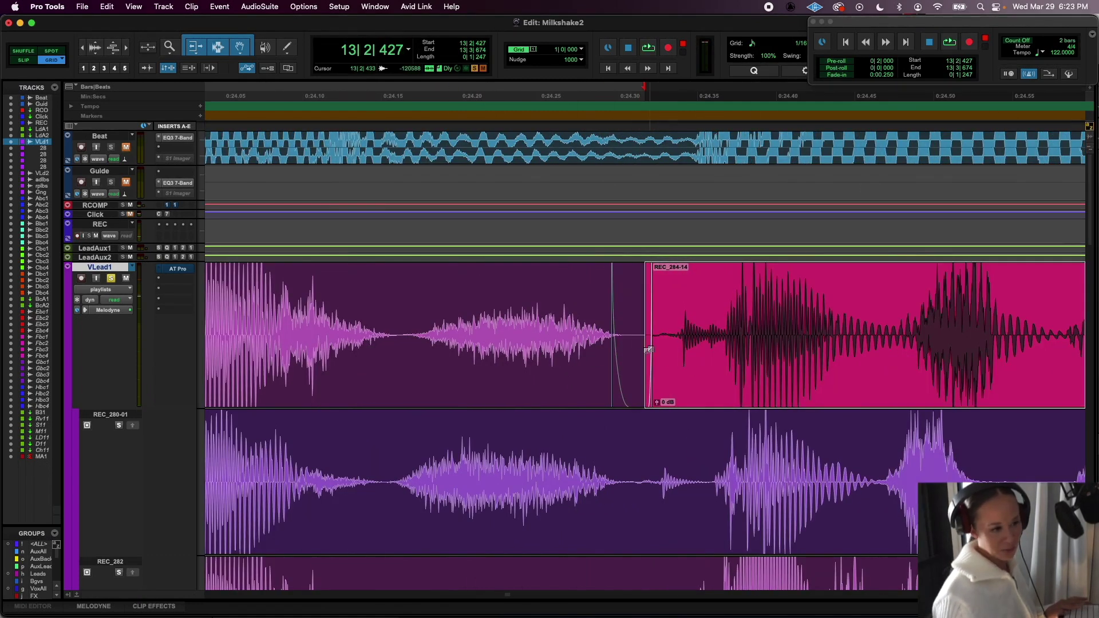
click(631, 409)
click(636, 399)
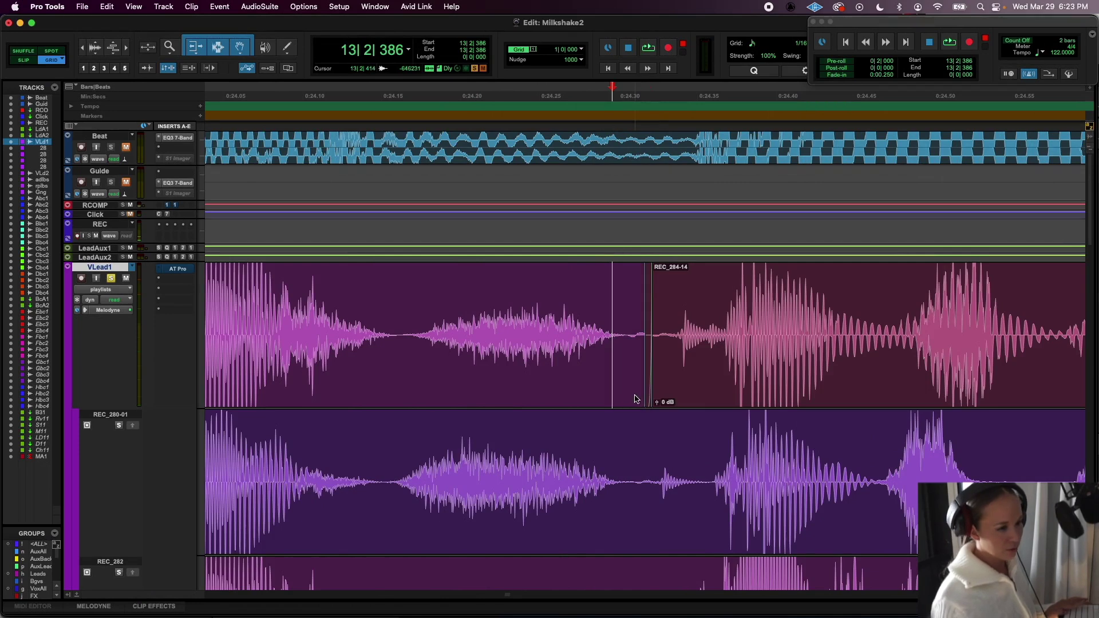
click(650, 393)
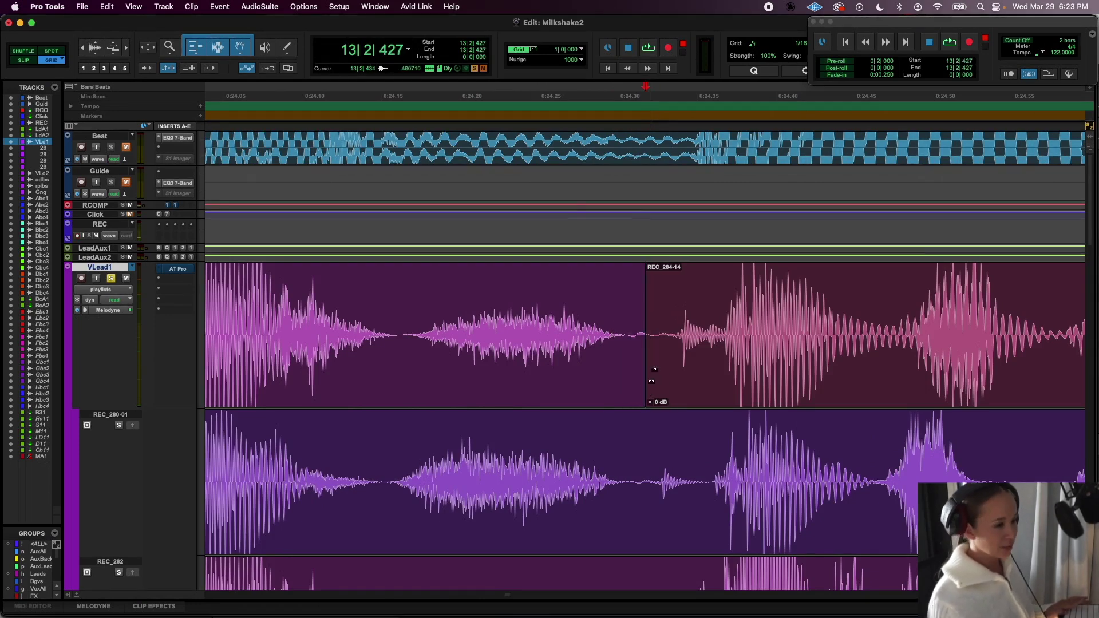
- Try moving the start of REC_284-14 earlier into the small swell before it with a crossfade, and play from bar 13
drag(648, 333, 493, 375)
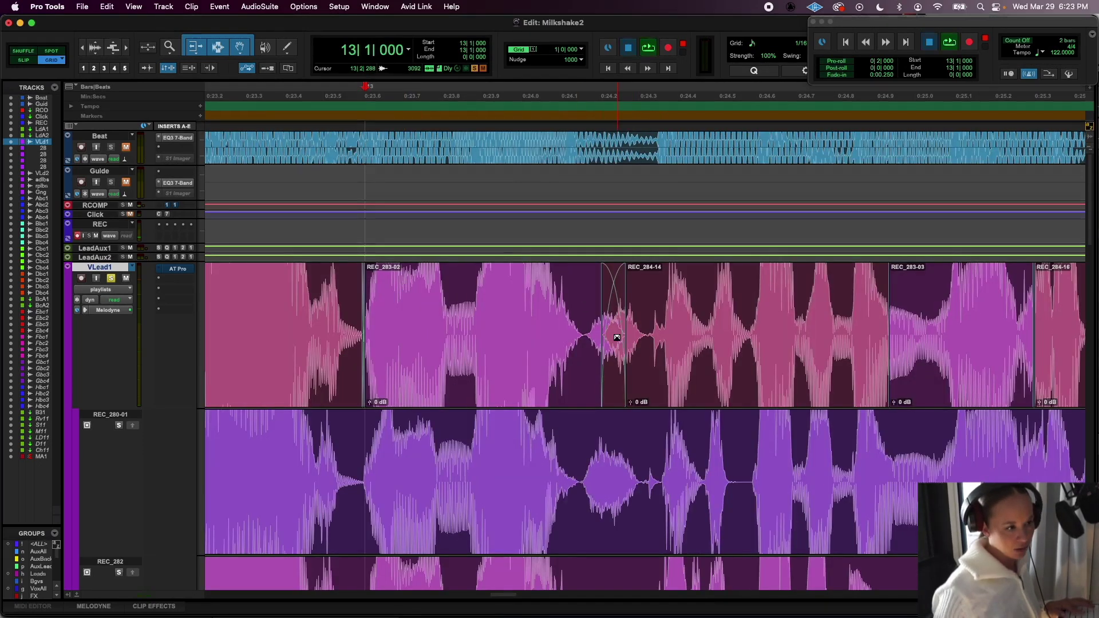
key(space)
key(space)
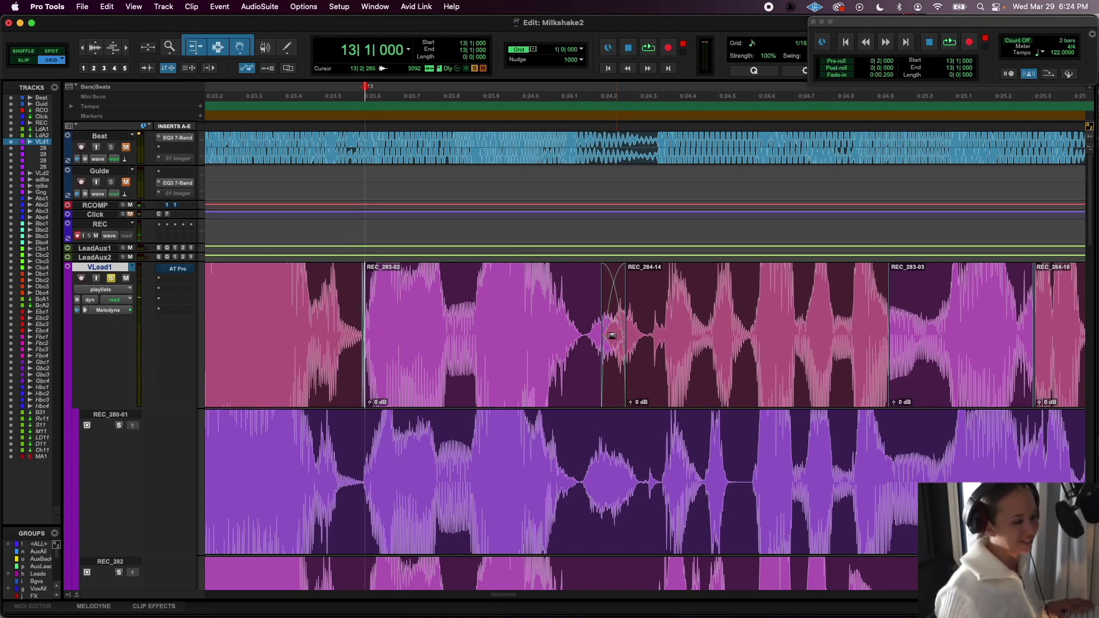
key(space)
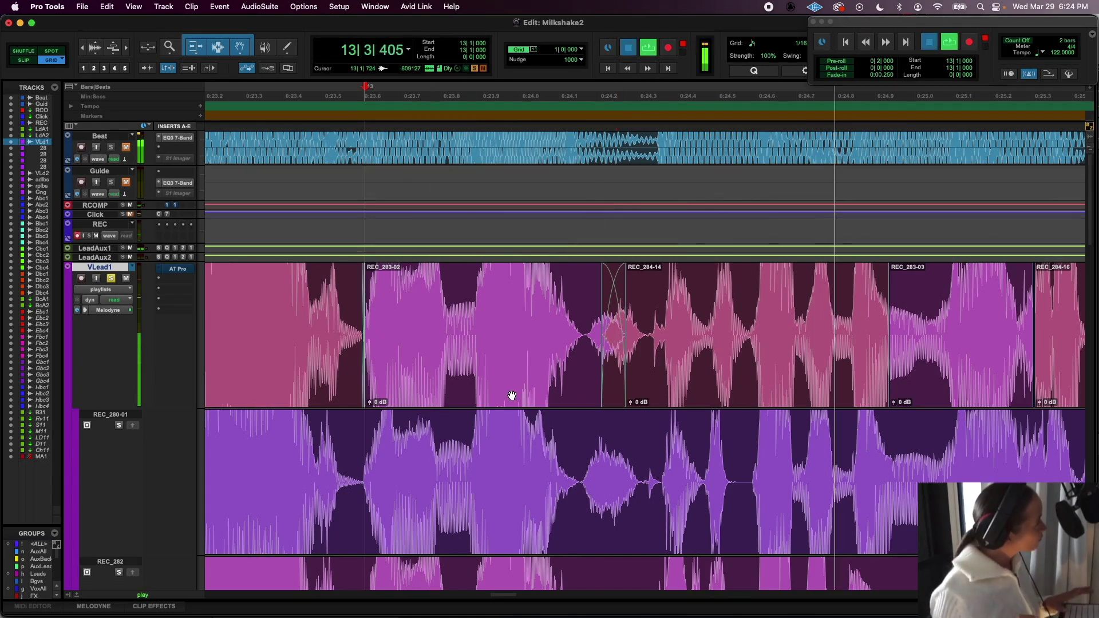
key(space)
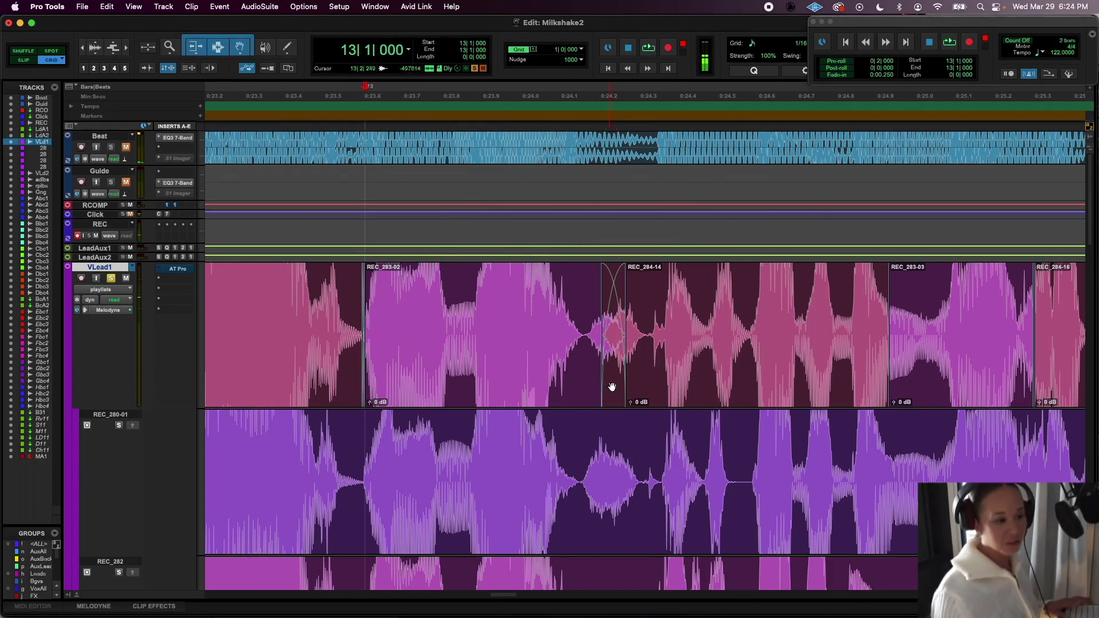
- Delete the crossfade between REC_283-02 and REC_284-14 and extend REC_283-02 to the end of the small swell
click(612, 386)
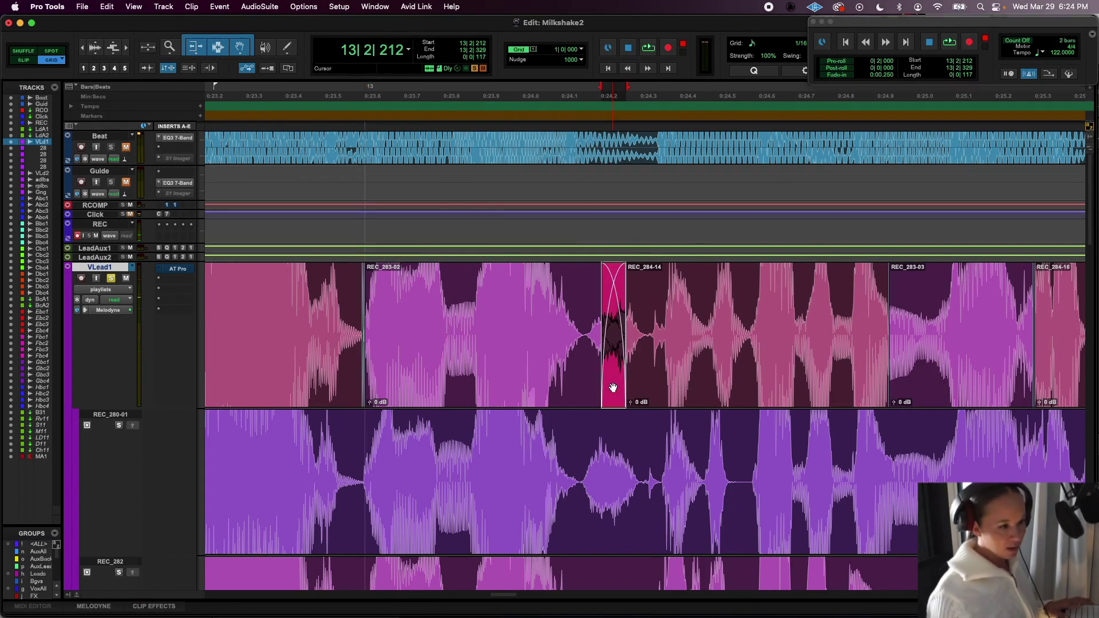
key(Delete)
key(t)
key(t)
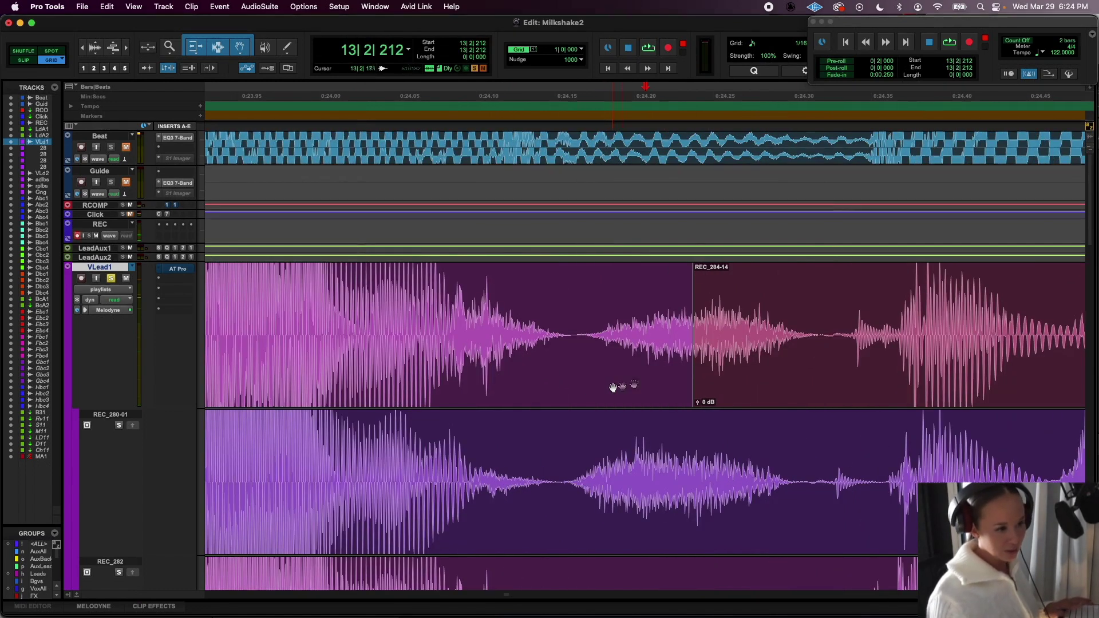
drag(687, 332, 801, 343)
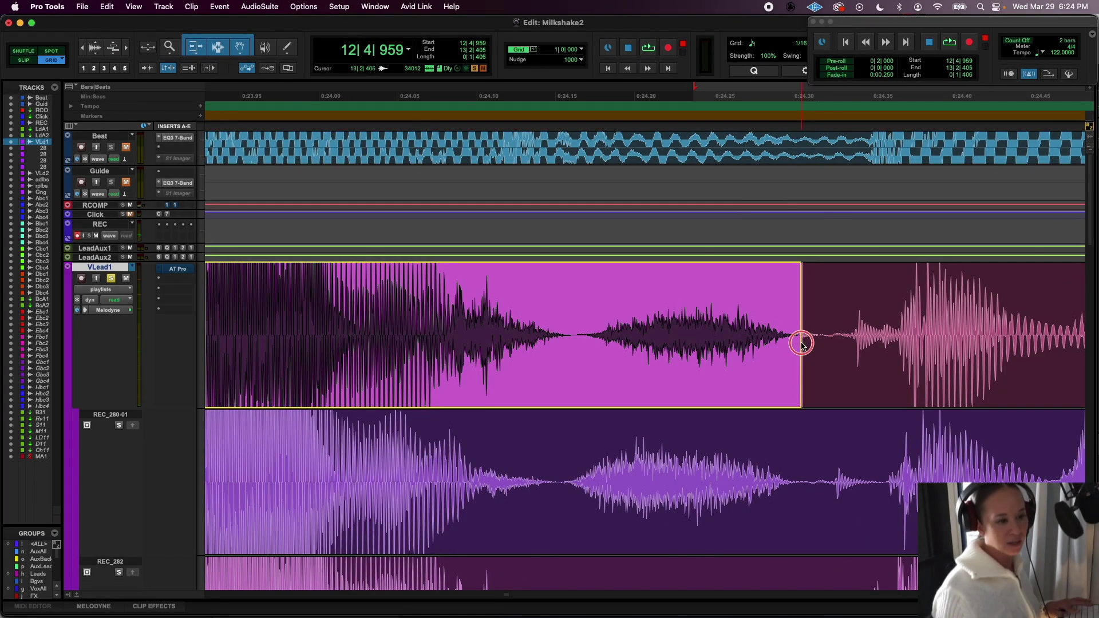
- Split REC_284-14 at 13|2|428 just before the next word, crossfade the joins around the short piece and play the passage
click(796, 264)
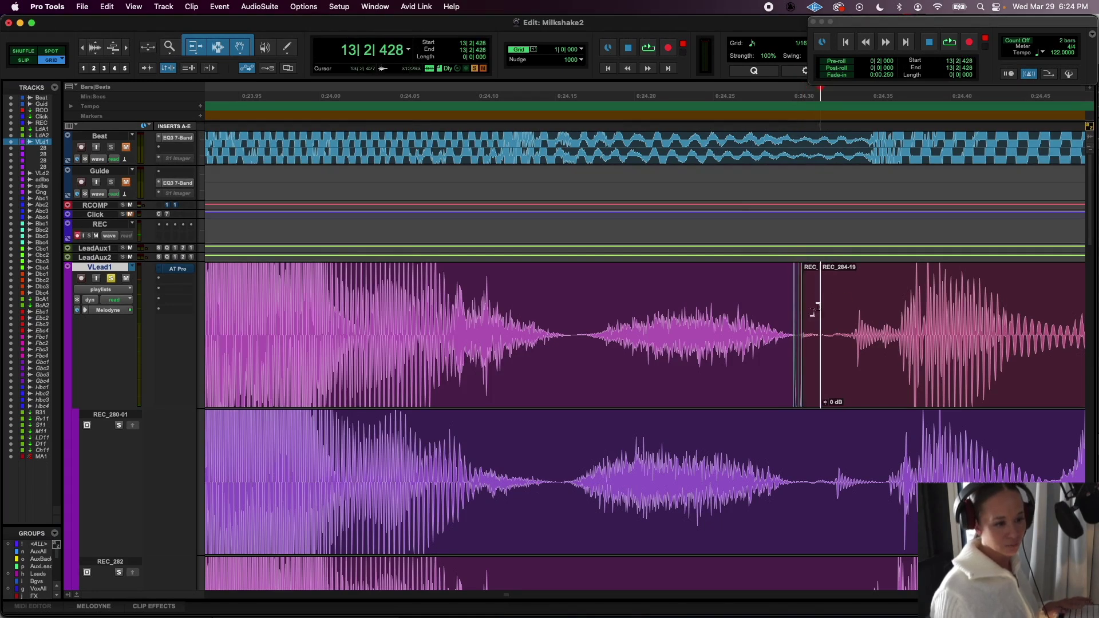
click(807, 343)
drag(825, 267, 836, 264)
key(r)
key(r)
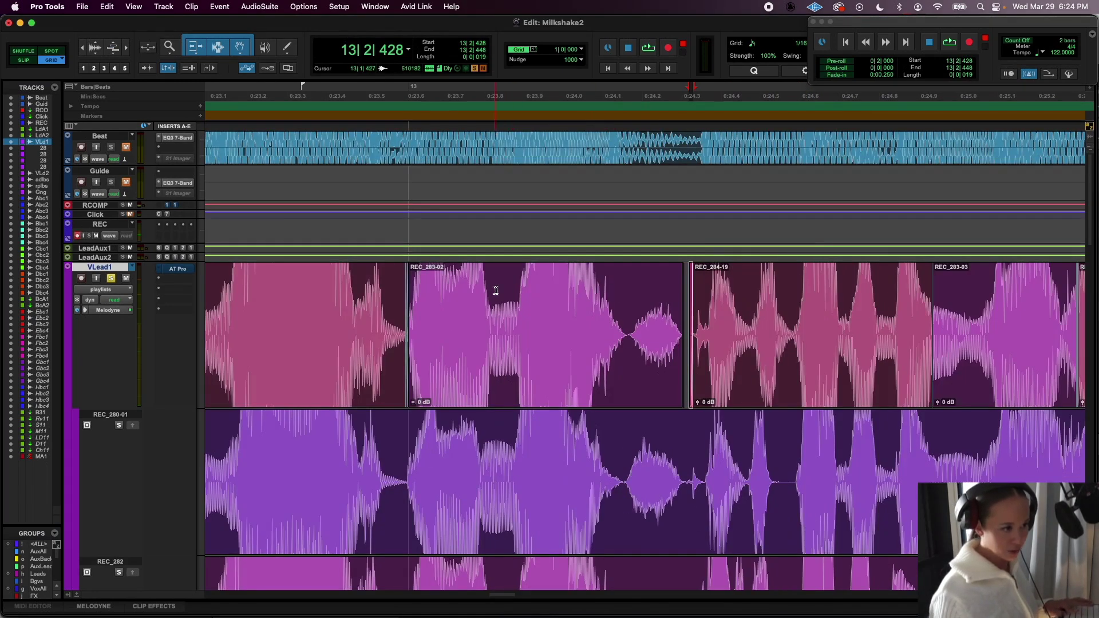
key(space)
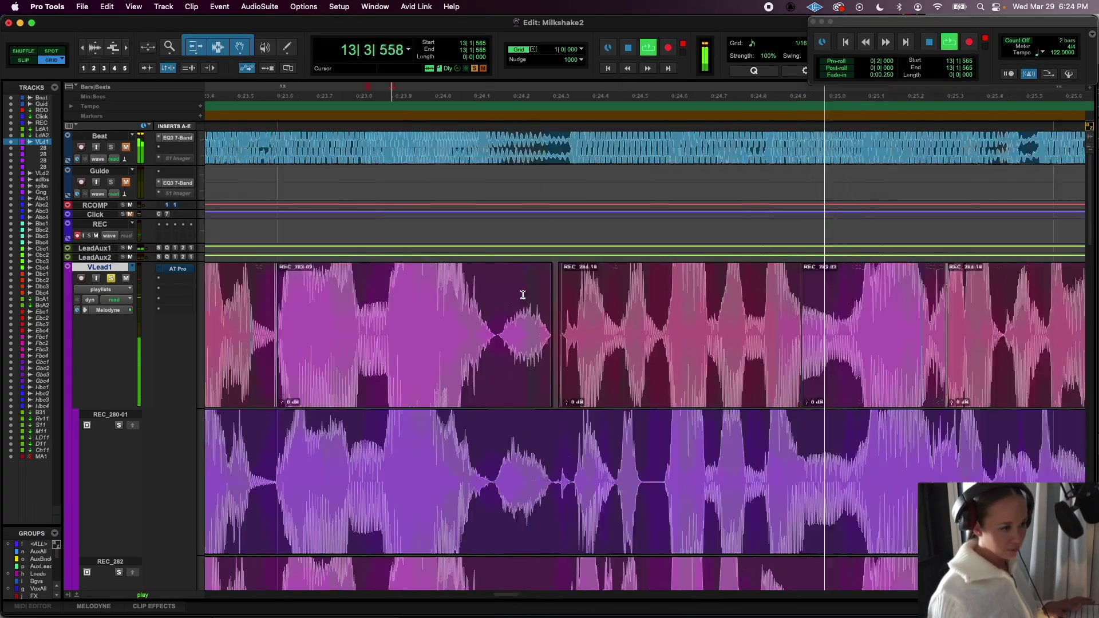
key(space)
- Examine the waveforms at the join between REC_284-19 and REC_283-03, down to the individual wave cycles
click(417, 355)
key(t)
key(t)
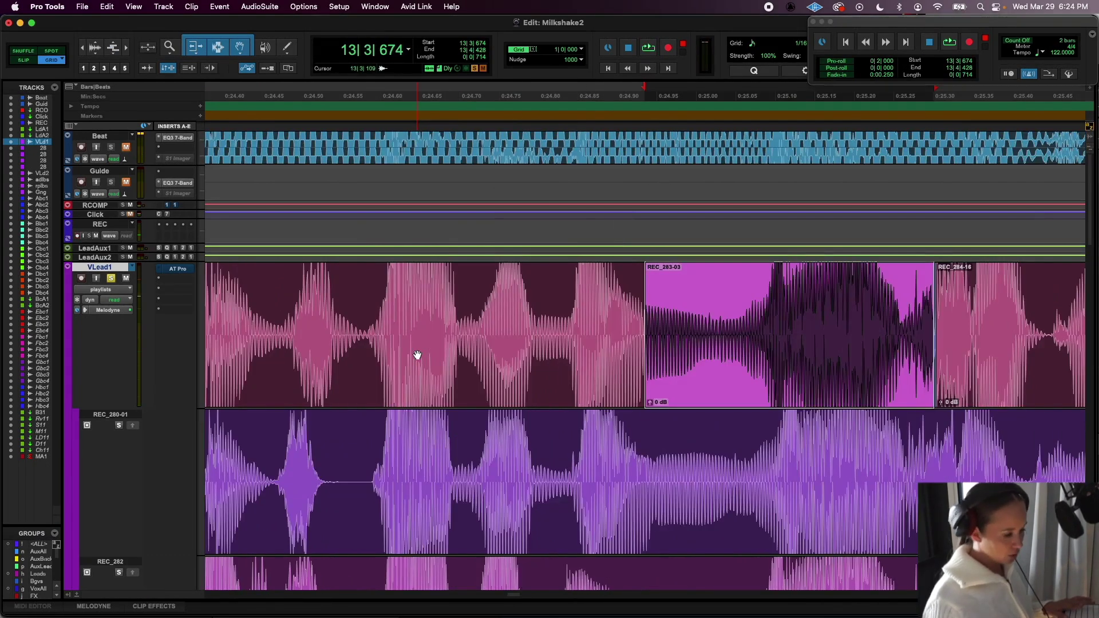
key(t)
key(t)
key(t)
key(t)
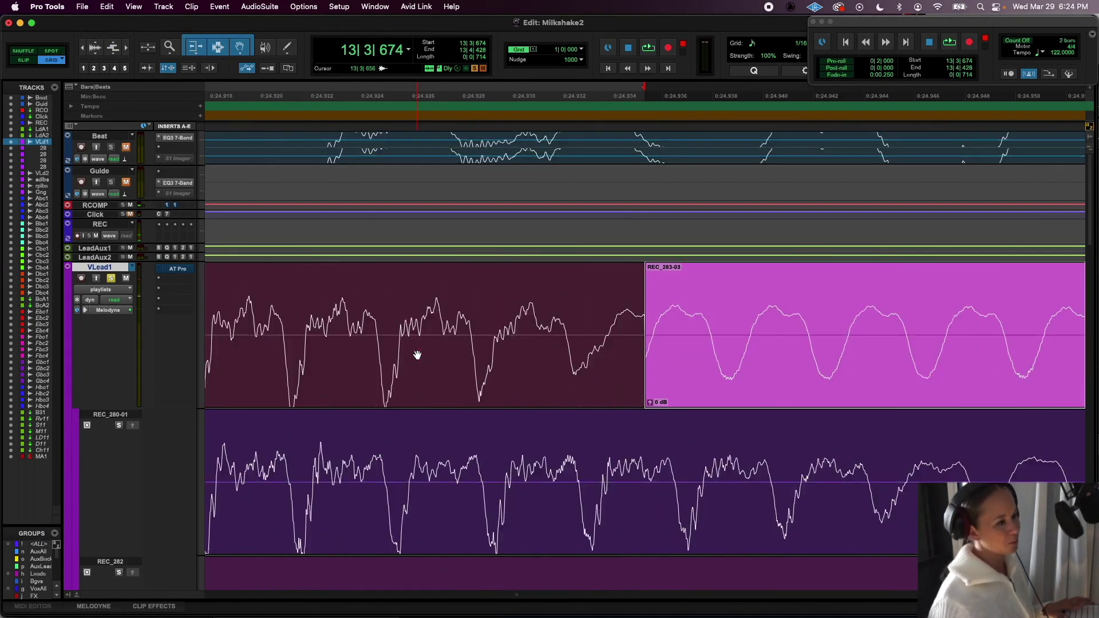
key(r)
key(r)
key(r)
key(r)
key(r)
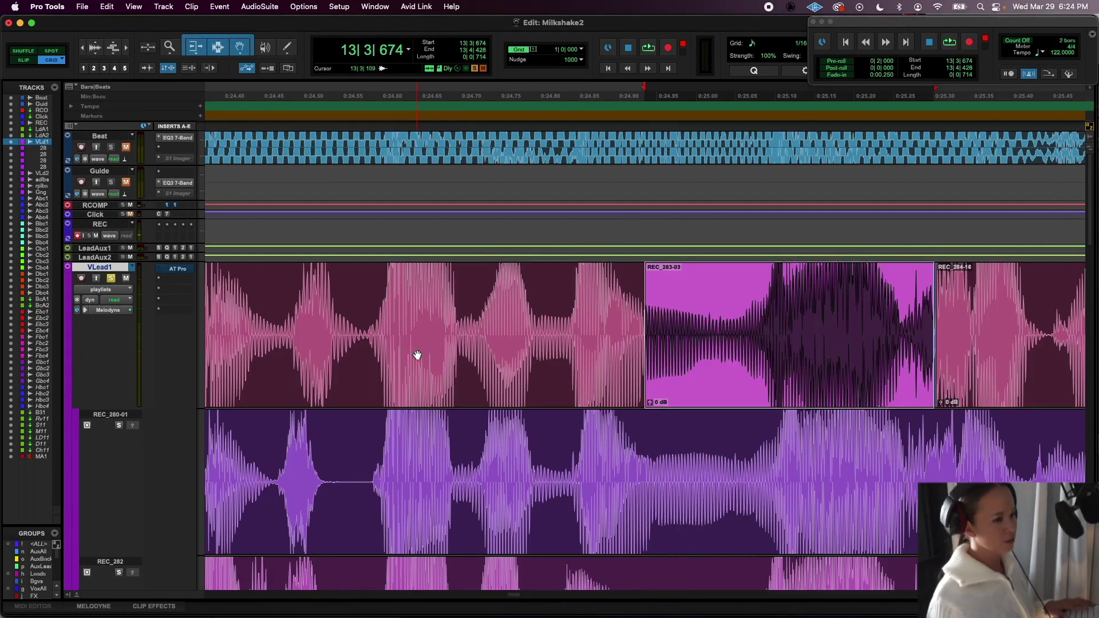
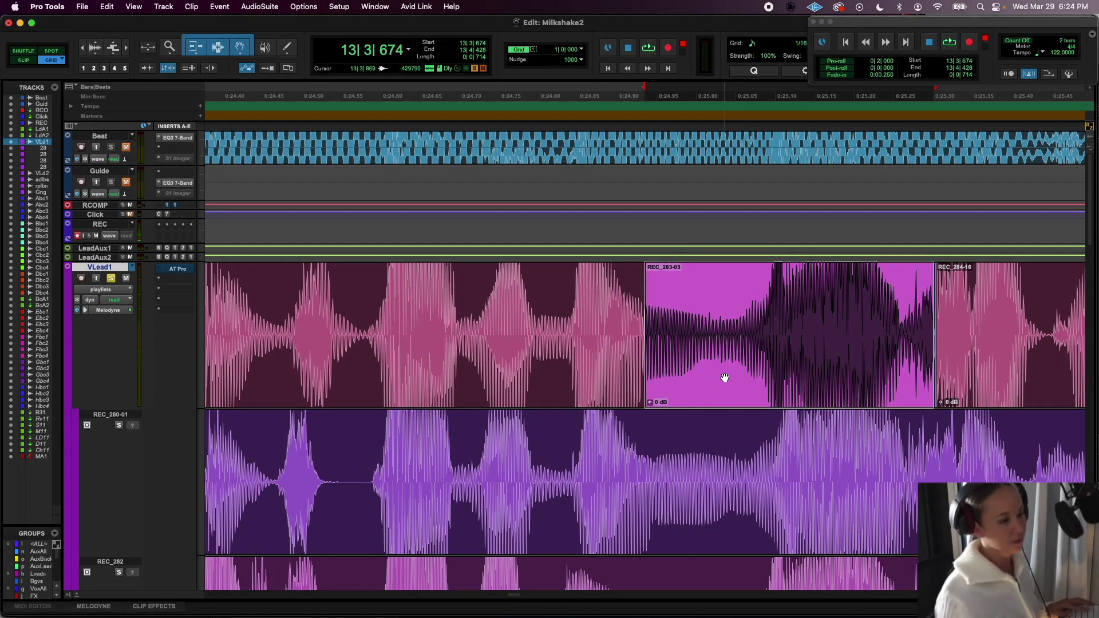
key(t)
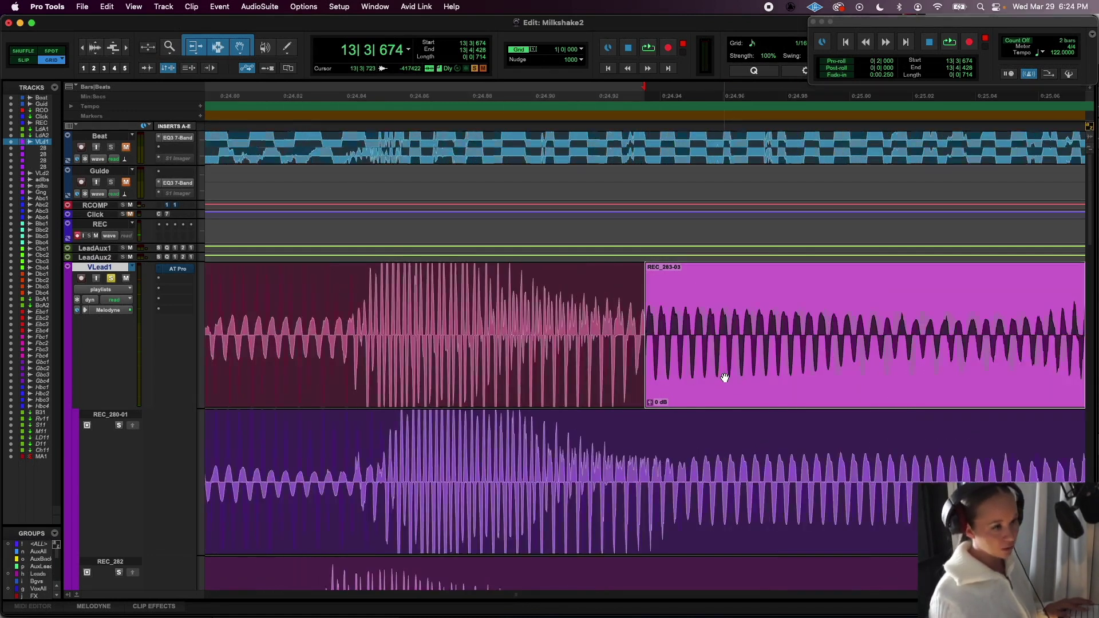
key(t)
key(r)
key(r)
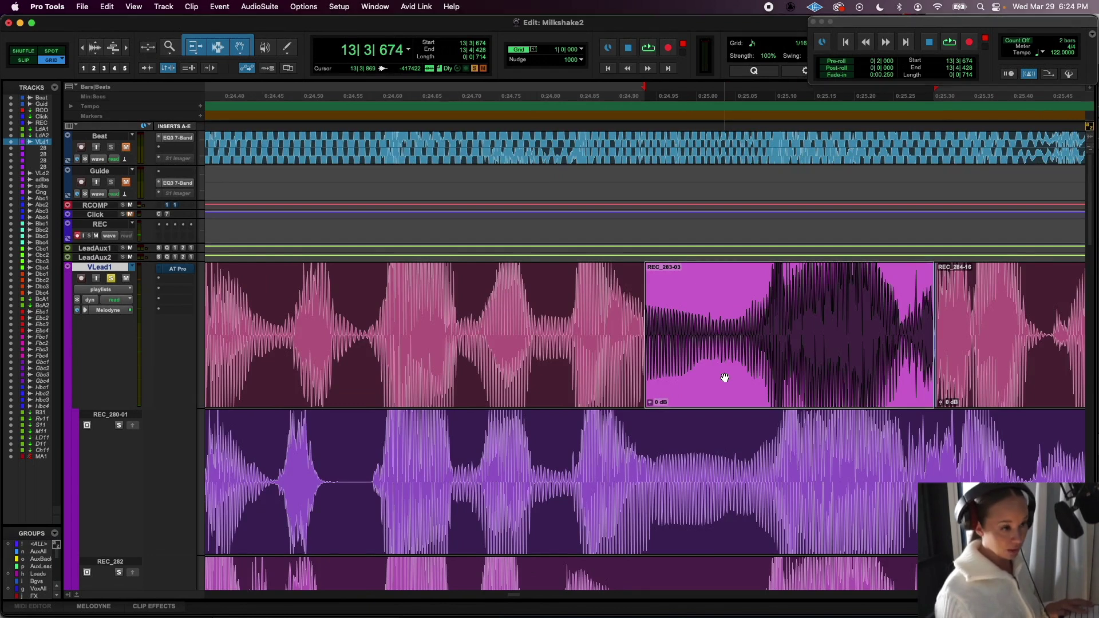
- Move the join between REC_284-19 and REC_283-03 later by about two wave cycles, to 13|3|690
key(t)
key(t)
key(t)
key(t)
key(t)
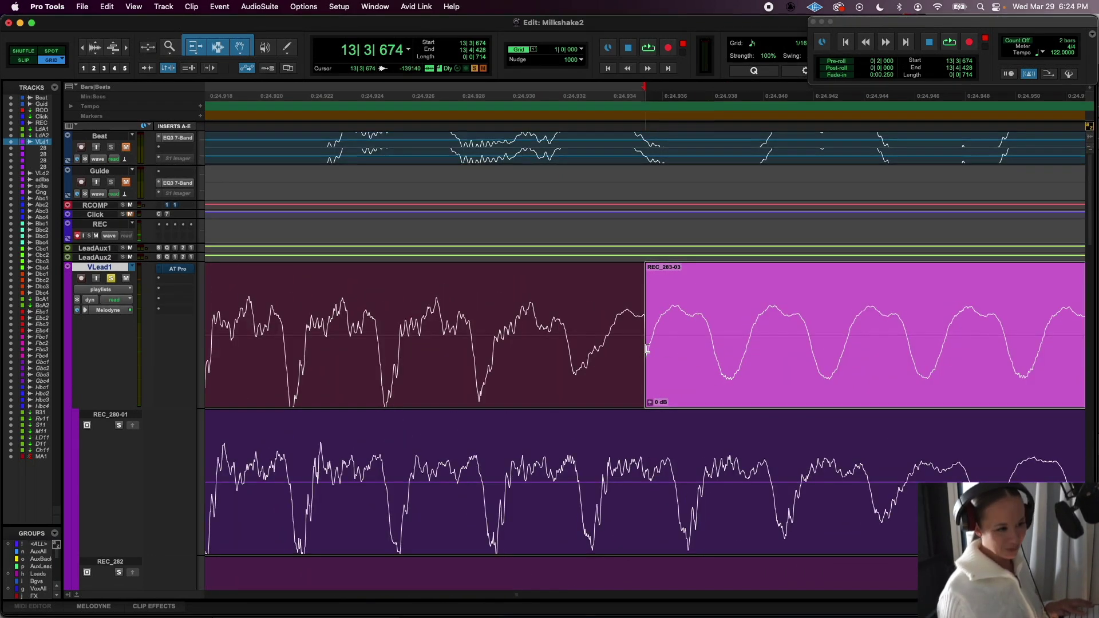
drag(646, 355, 854, 378)
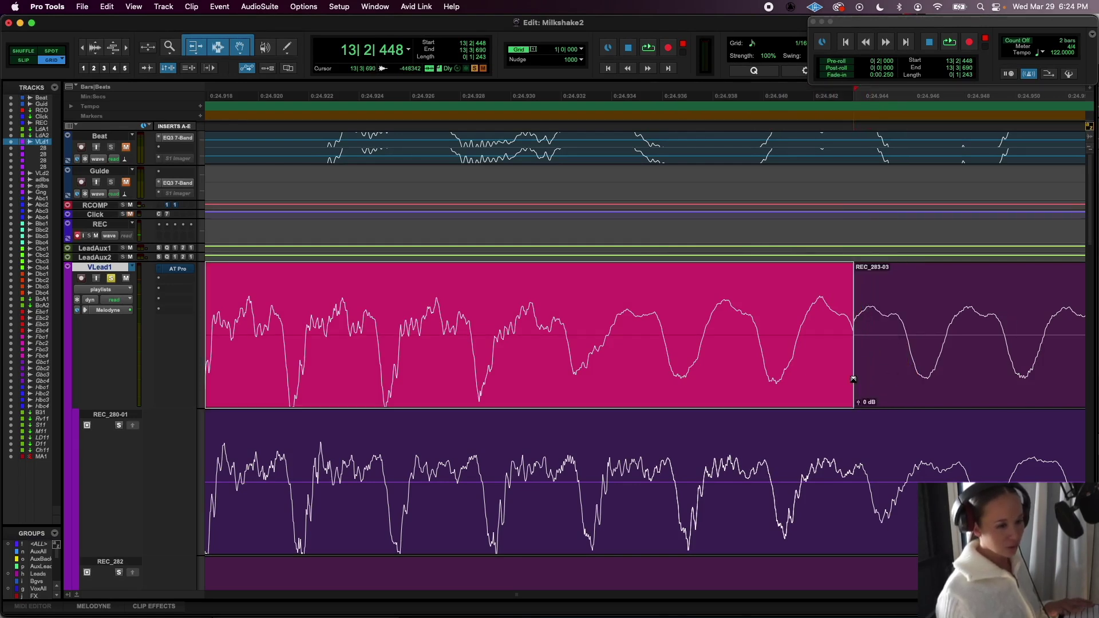
- Inspect how the wave cycles line up on both sides of the moved join at the start of REC_283-03
click(893, 382)
key(r)
key(r)
key(r)
key(r)
key(t)
key(t)
key(t)
key(t)
key(t)
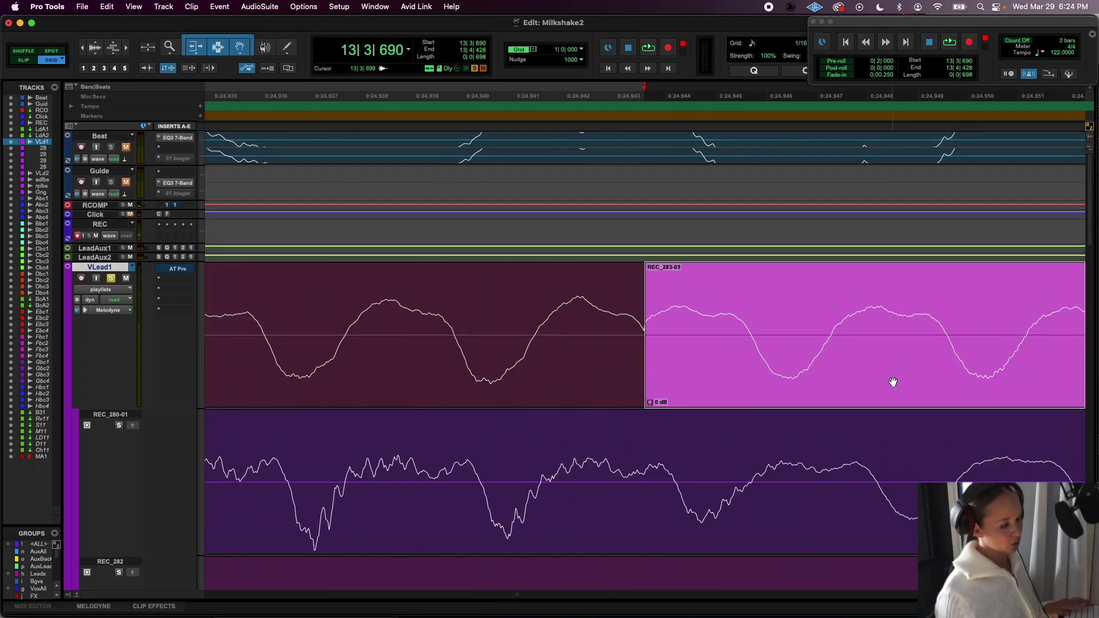
key(r)
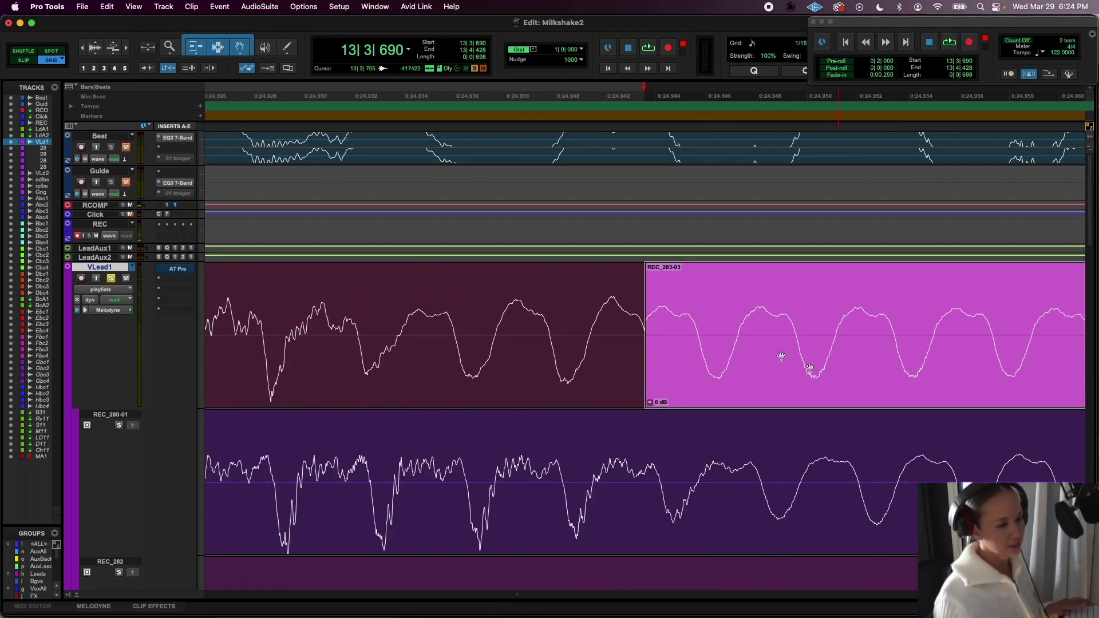
- Cut the opening of REC_283-03 up to 13|3|694, delete it and shift the remaining clip earlier to close the gap
click(698, 335)
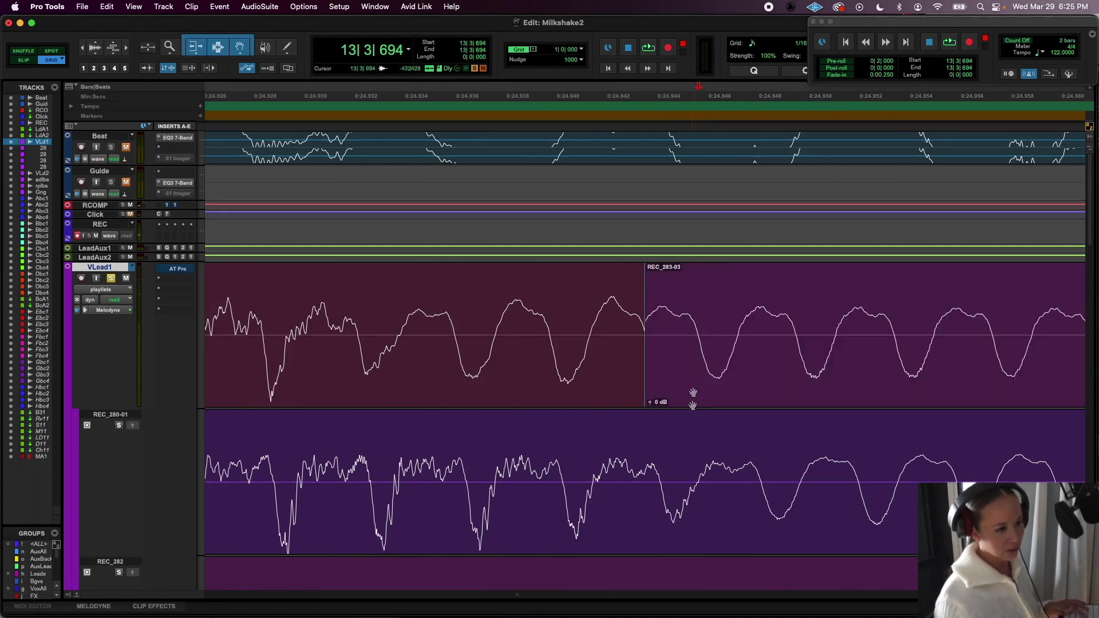
click(682, 399)
key(Delete)
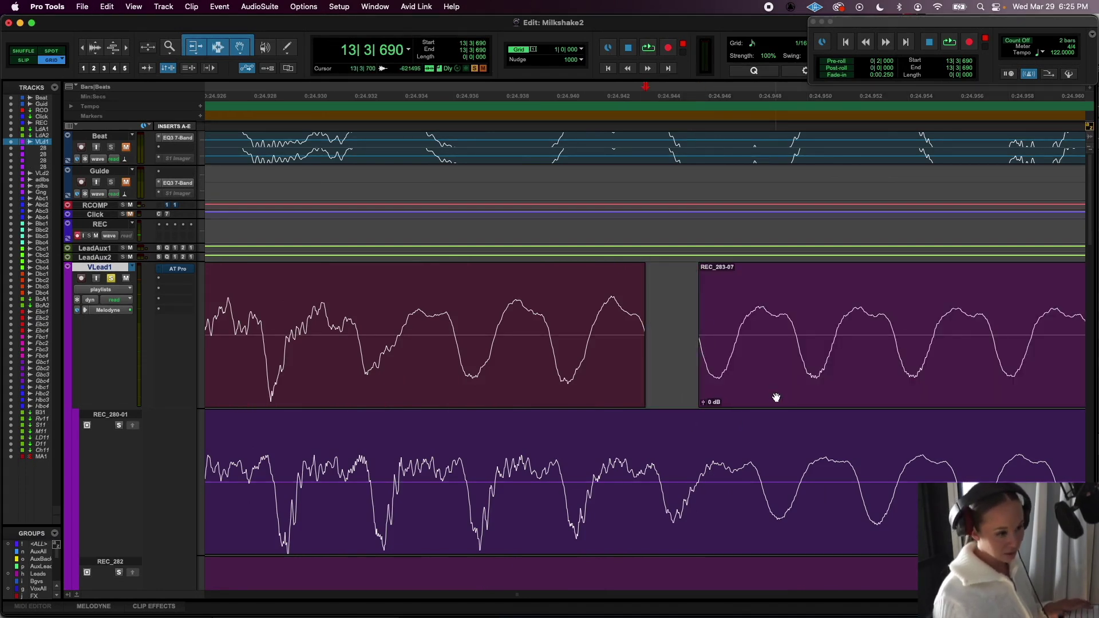
drag(776, 397, 724, 395)
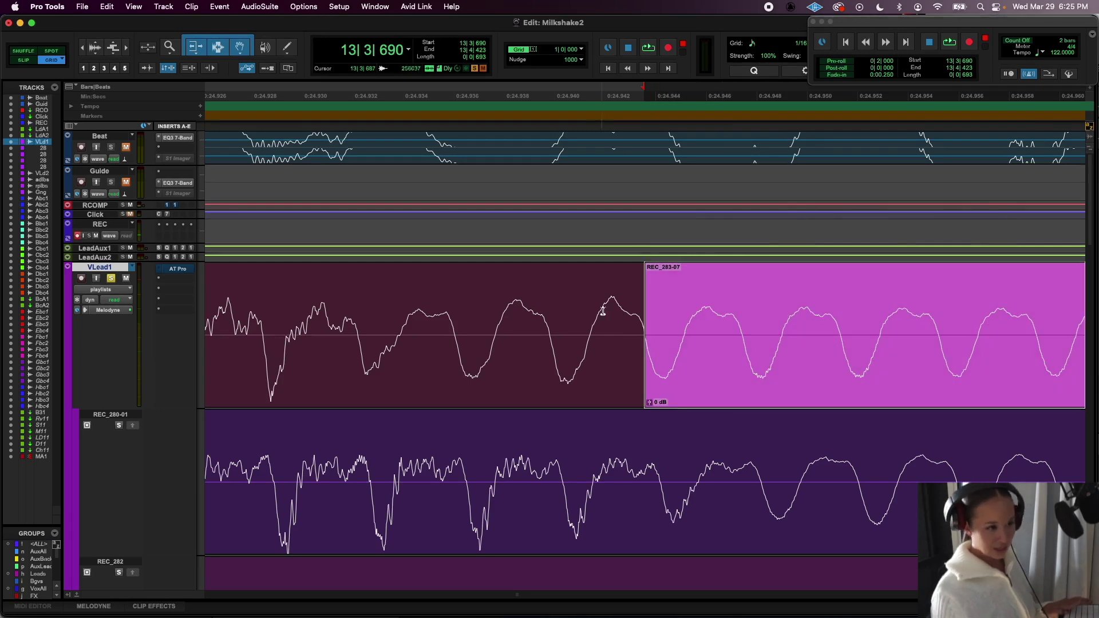
- Crossfade the join between REC_284-19 and REC_283-07 over about 12 ticks
drag(646, 395, 569, 395)
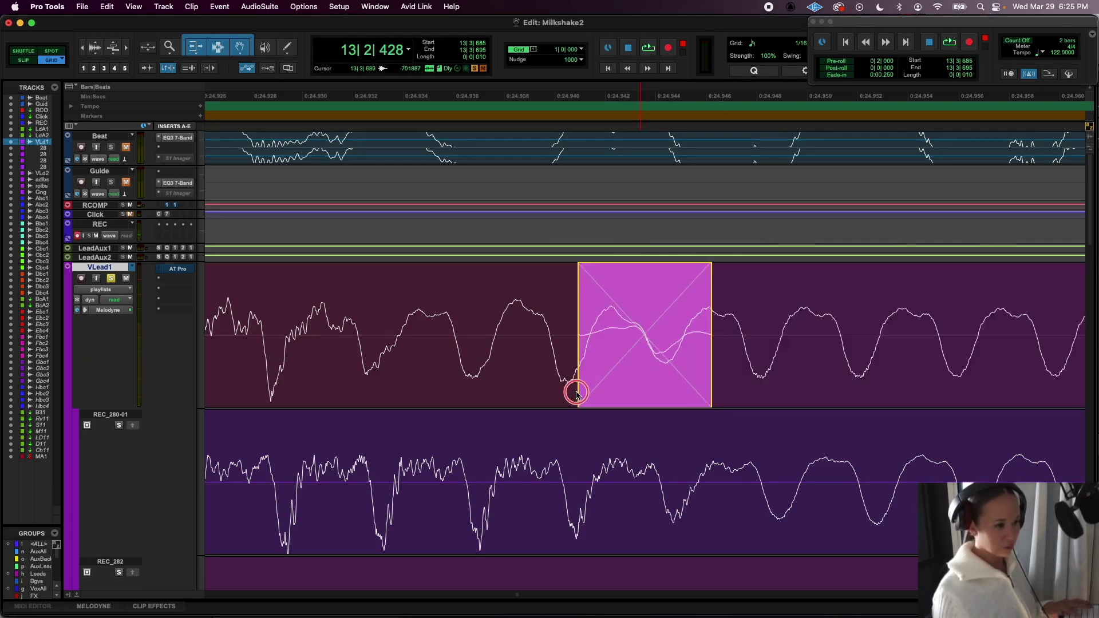
key(r)
key(r)
key(r)
key(r)
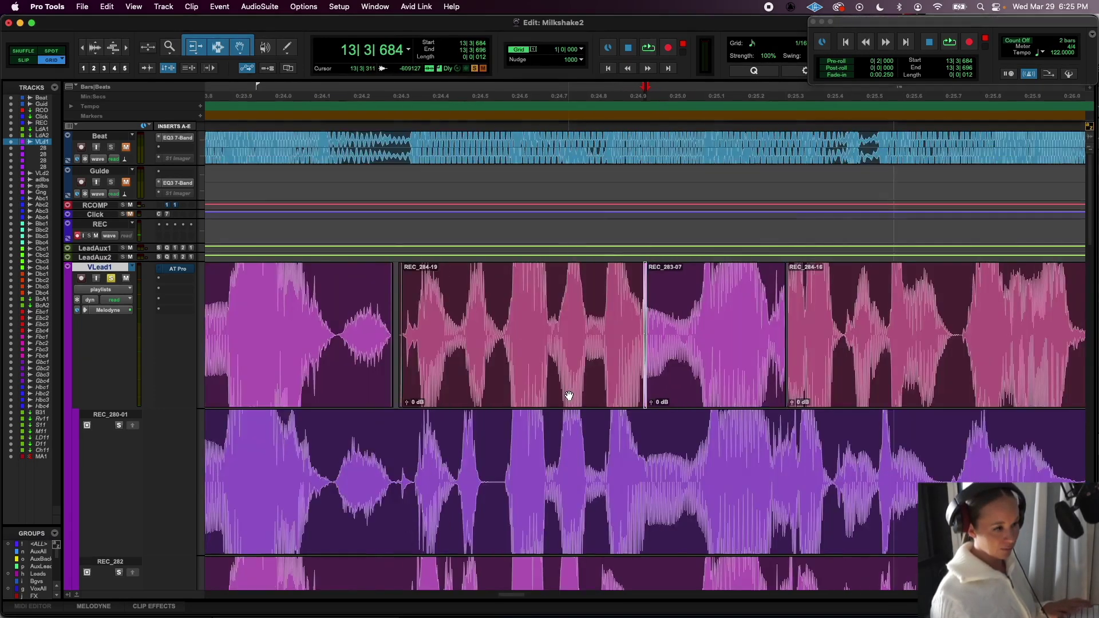
key(r)
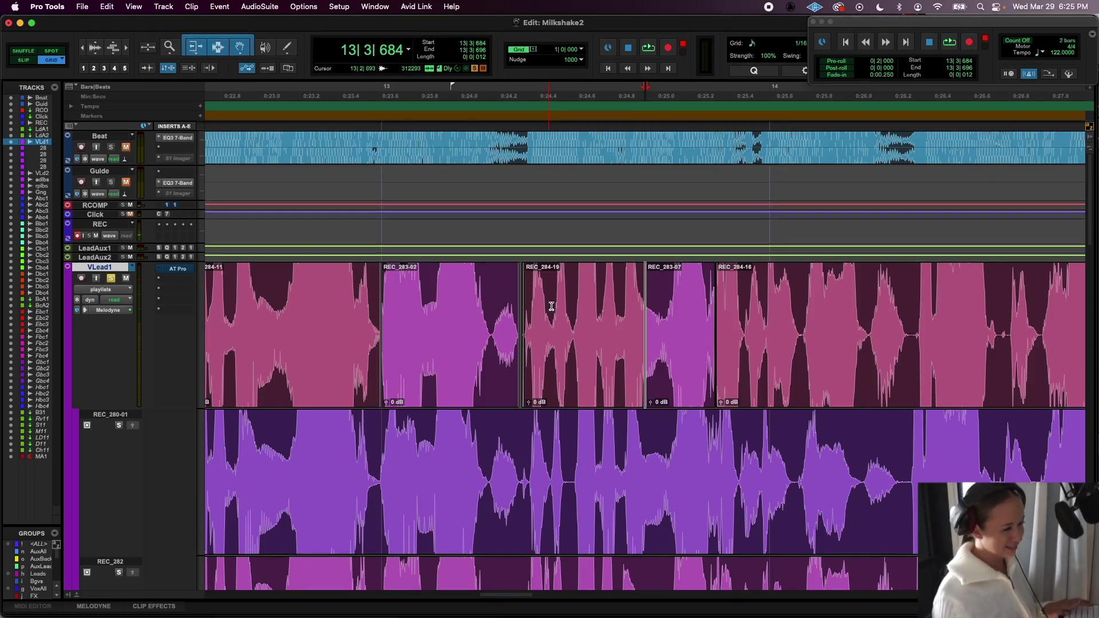
- Play the lead vocal from 13|2|053 through the joins into REC_283-07
key(space)
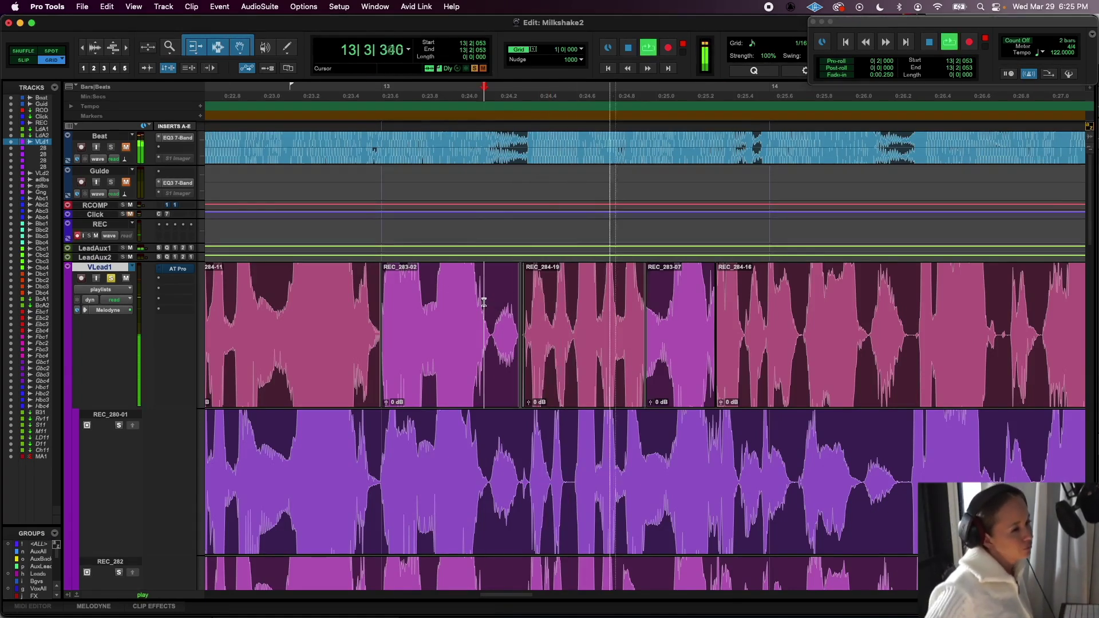
key(space)
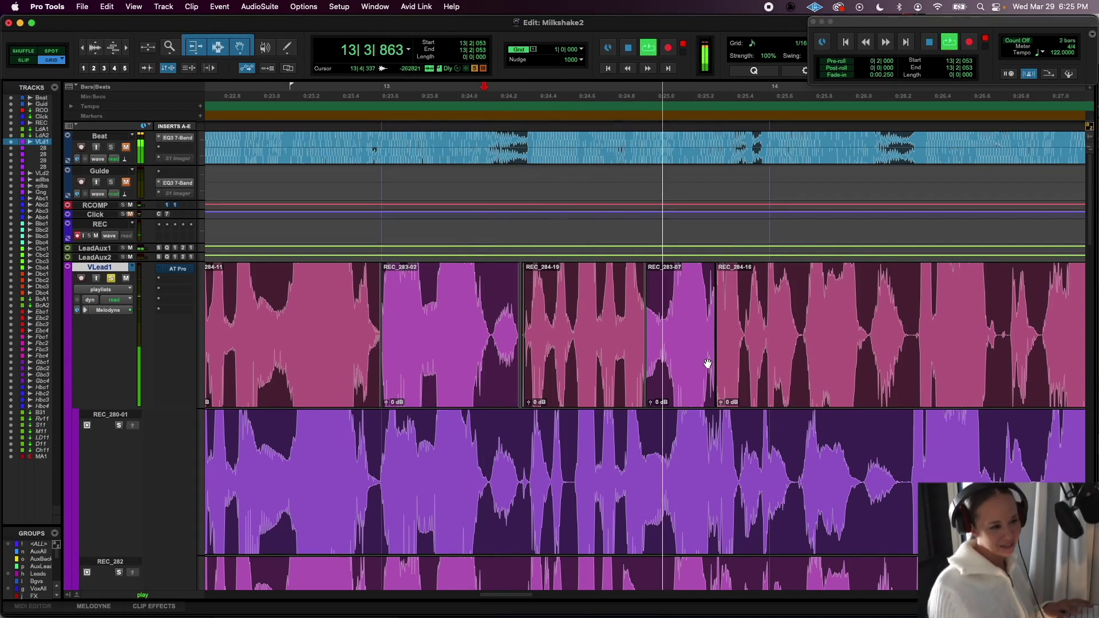
key(space)
- Remove the fade between REC_283-07 and REC_284-16 and butt the two clips together at 13|4|434
click(733, 381)
key(t)
key(t)
key(t)
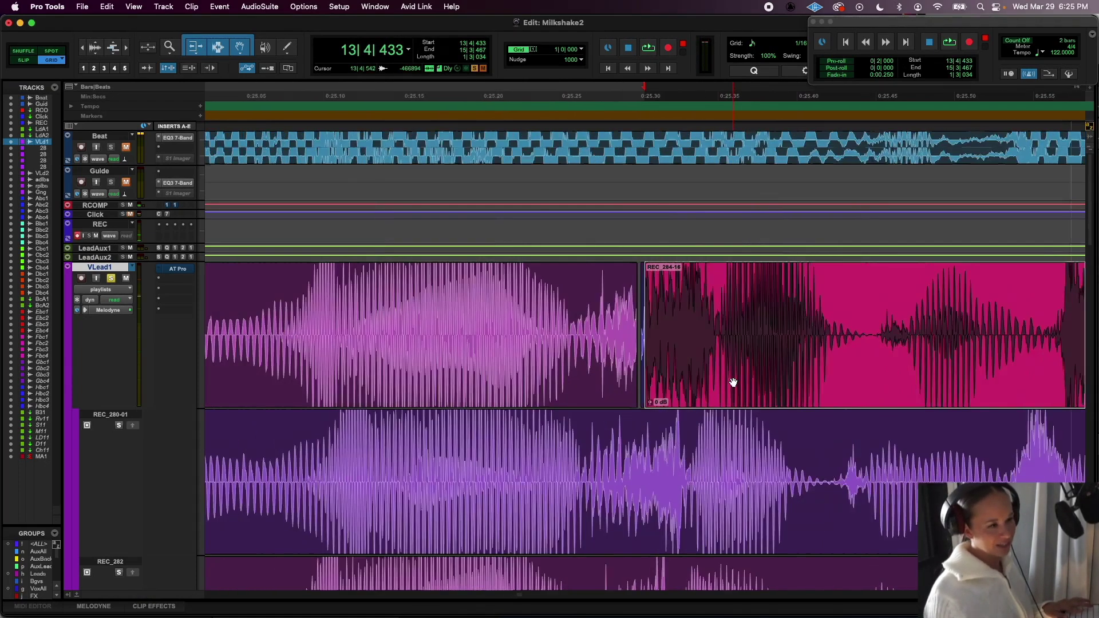
mouse_move(649, 343)
mouse_down()
mouse_move(628, 347)
mouse_move(805, 343)
mouse_move(511, 361)
mouse_move(775, 363)
mouse_move(779, 338)
mouse_move(584, 345)
mouse_move(647, 347)
mouse_up()
key(r)
key(r)
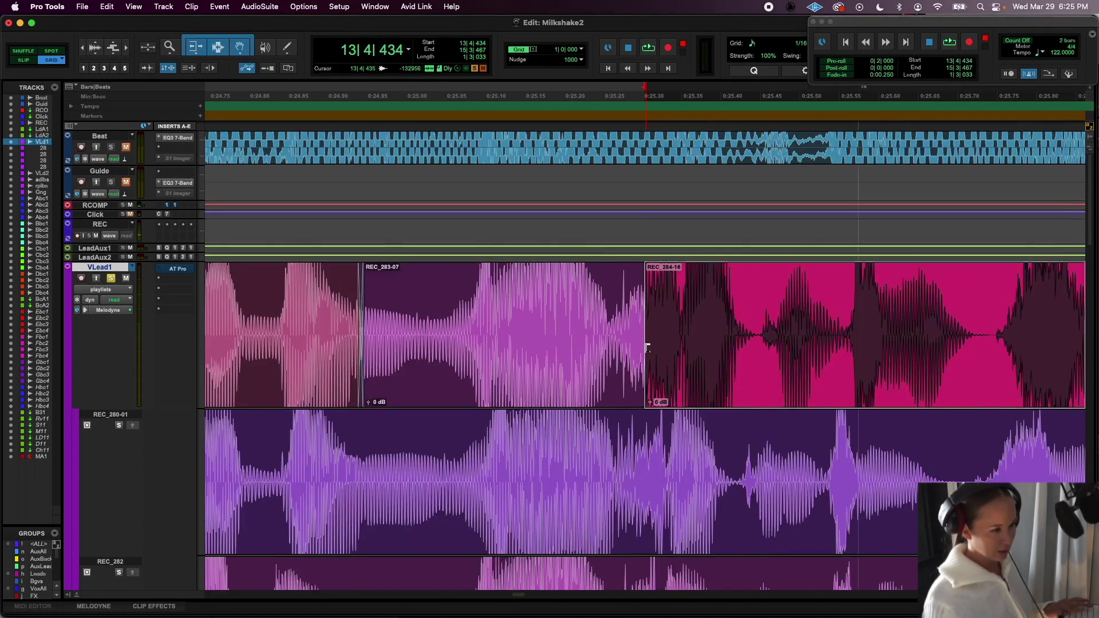
- Play the lead vocal from 13|4|110 across the butt join between REC_283-07 and REC_284-16
click(515, 295)
key(space)
key(space)
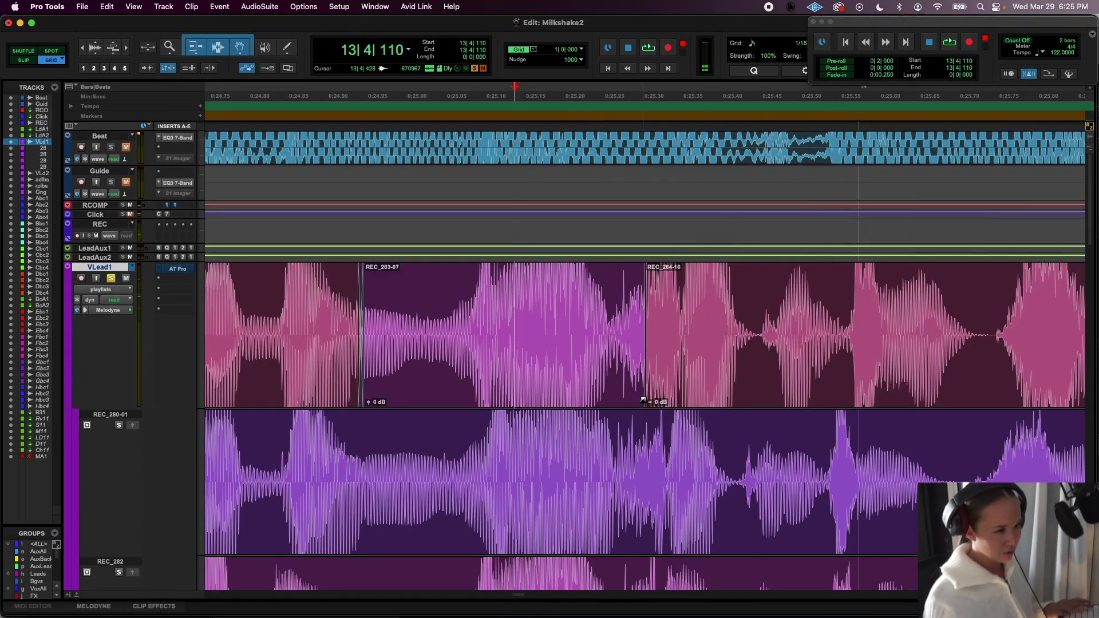
- Crossfade the join between REC_283-07 and REC_284-16 over about 55 ticks and set its fade link to Equal Power
drag(644, 401, 635, 399)
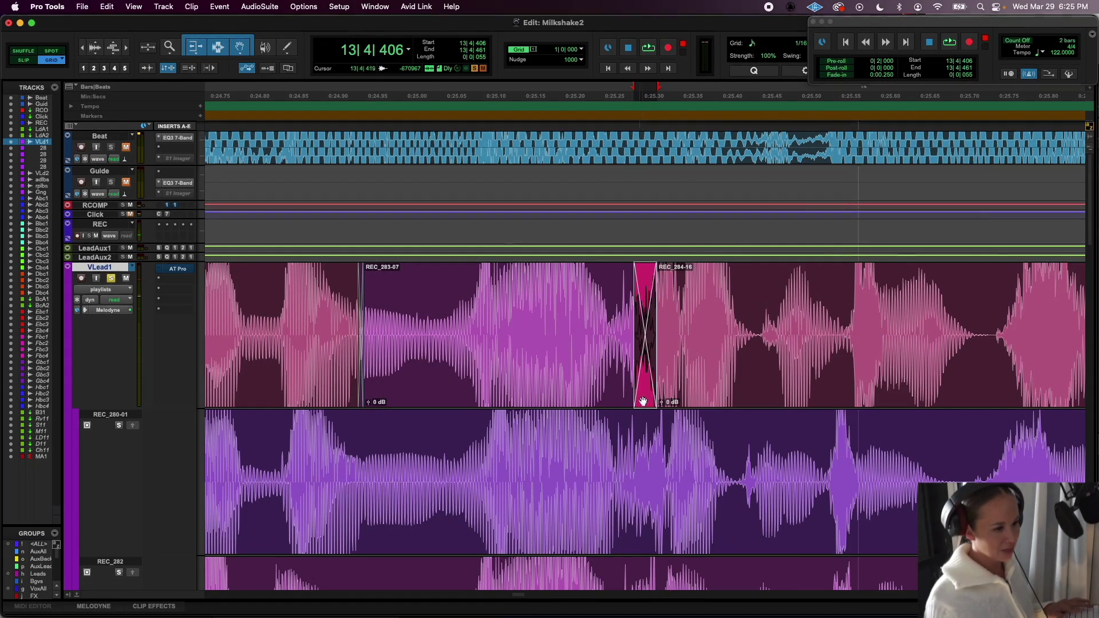
double_click(644, 400)
click(532, 305)
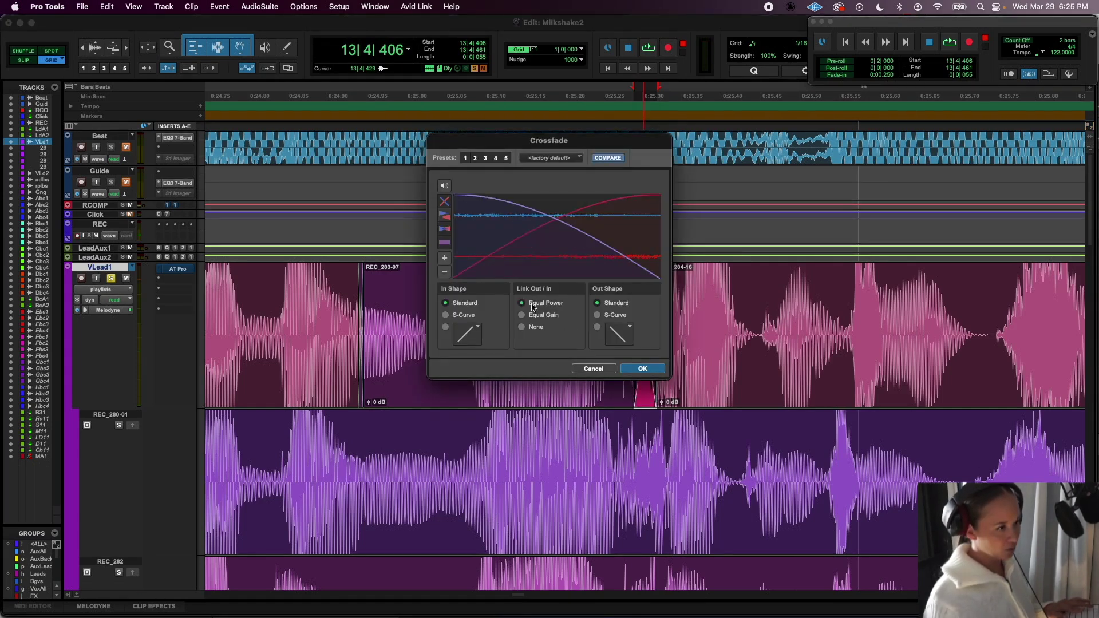
key(Return)
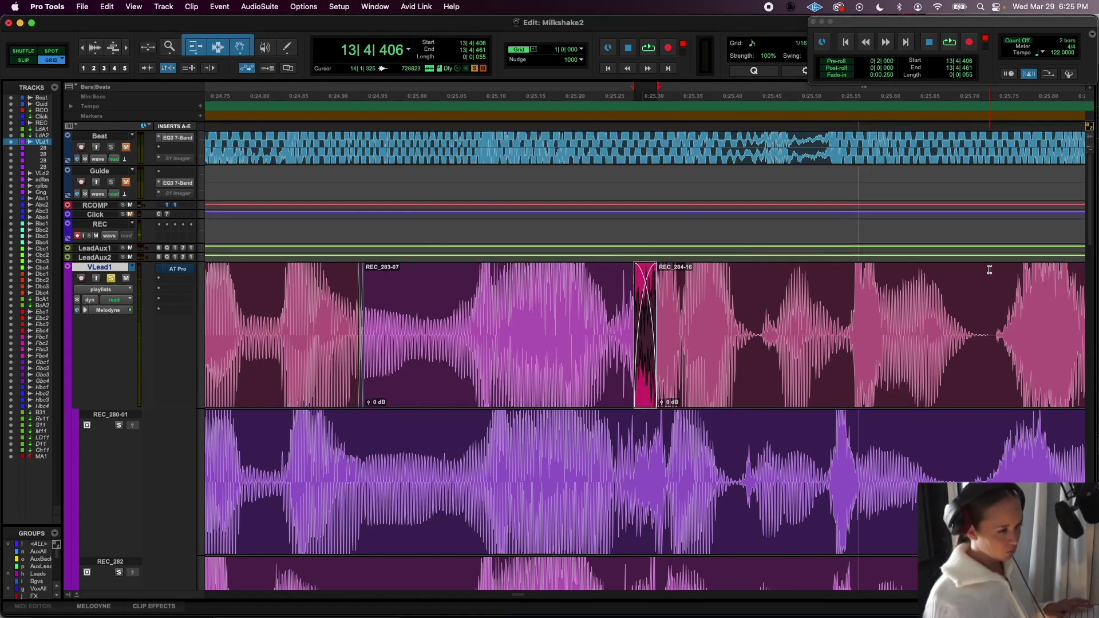
- Play the lead vocal from 13|1|000 and again from 13|2|818 through the joins into REC_284-16
key(r)
key(r)
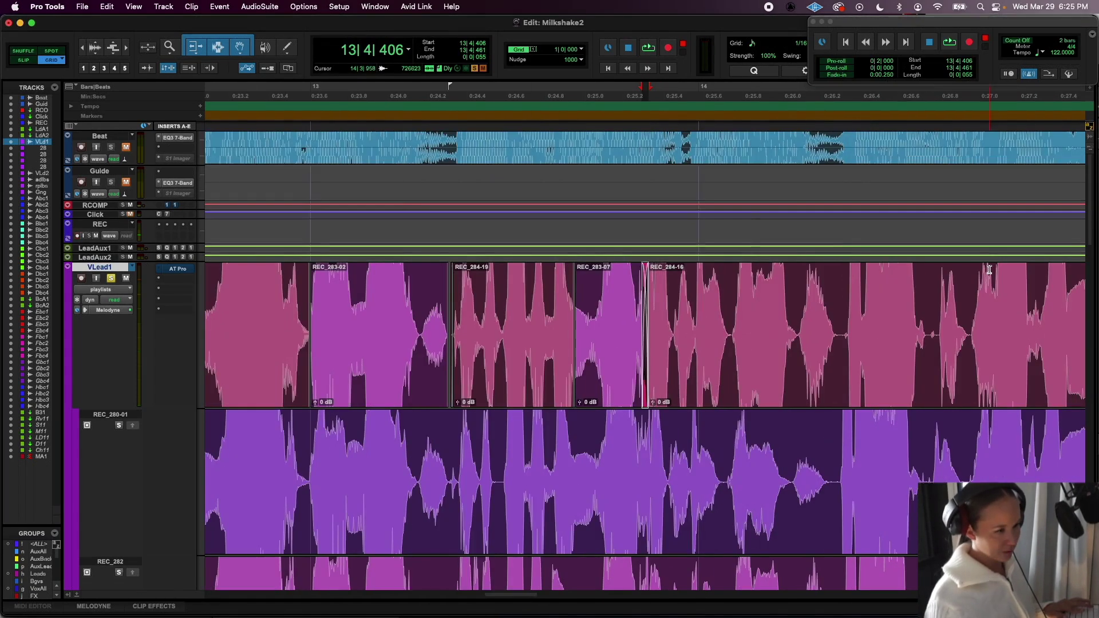
click(361, 291)
key(space)
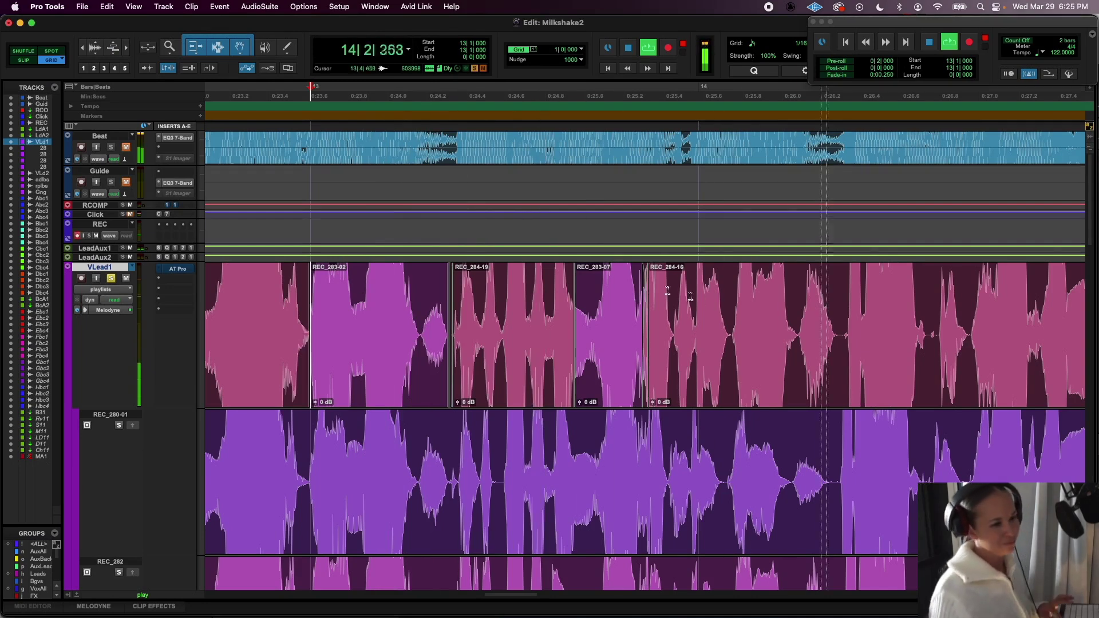
key(space)
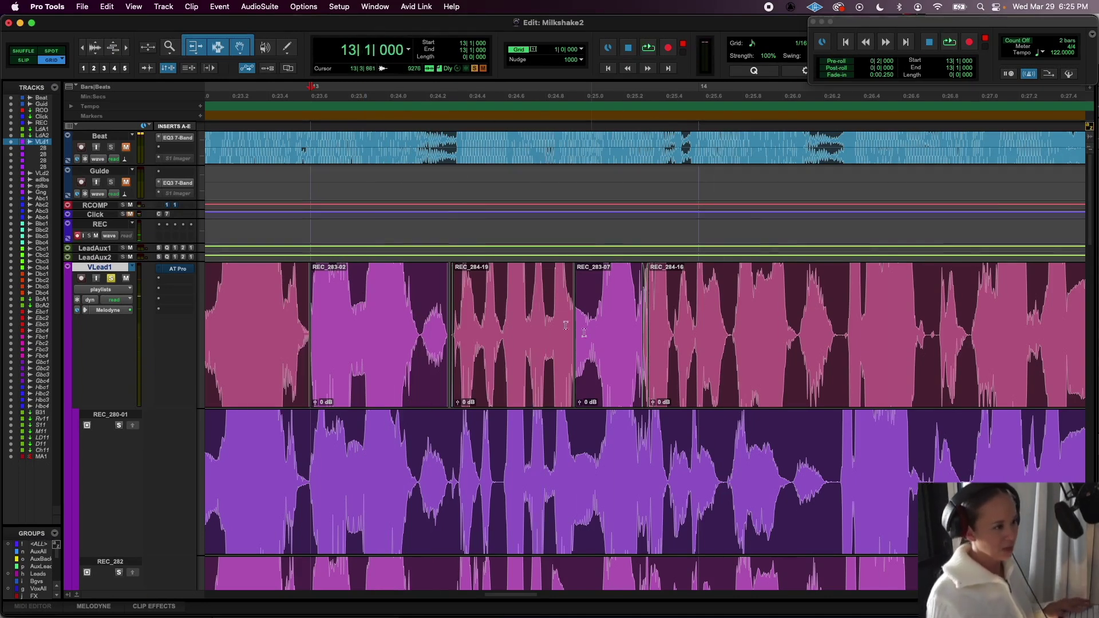
key(space)
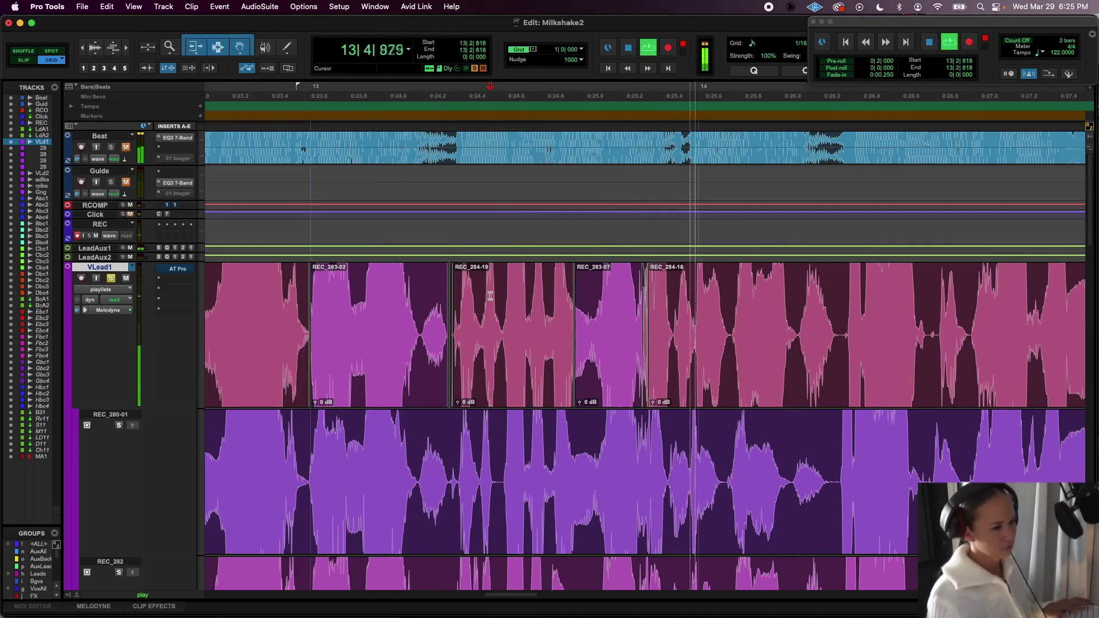
key(space)
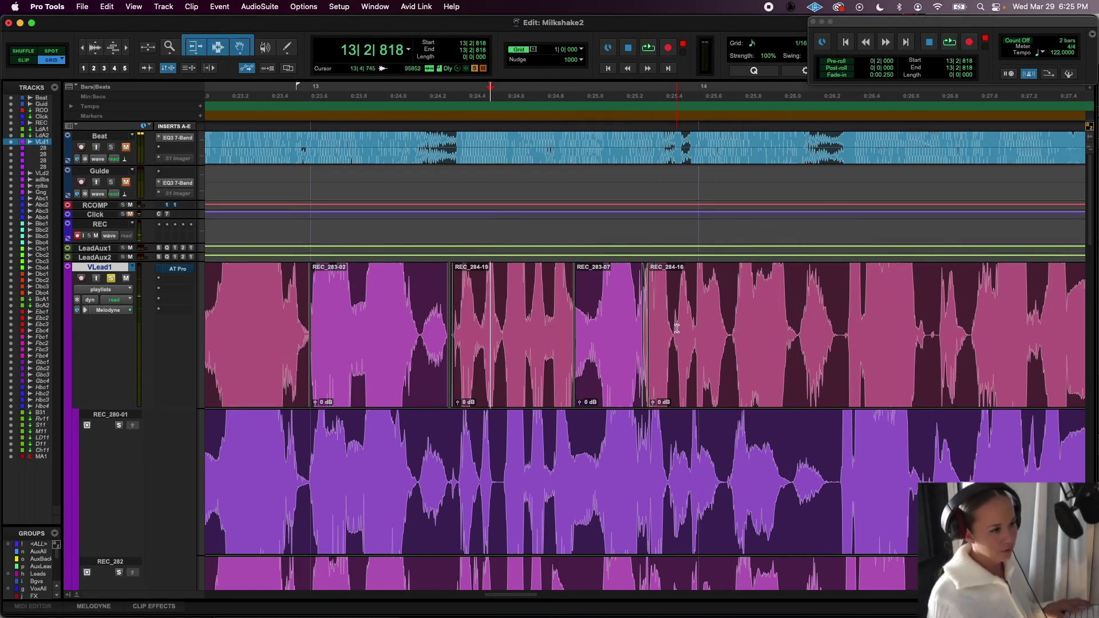
- Remove the crossfade between REC_283-07 and REC_284-16 and play the butt join from 13|3|871
click(685, 367)
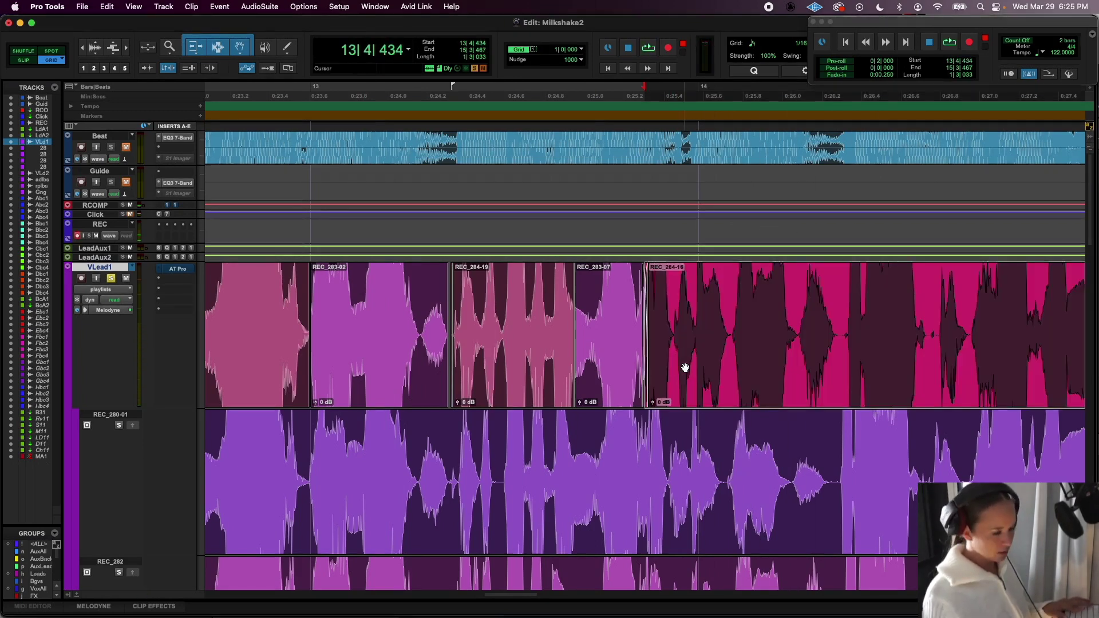
key(super+bracketright)
key(super+bracketright)
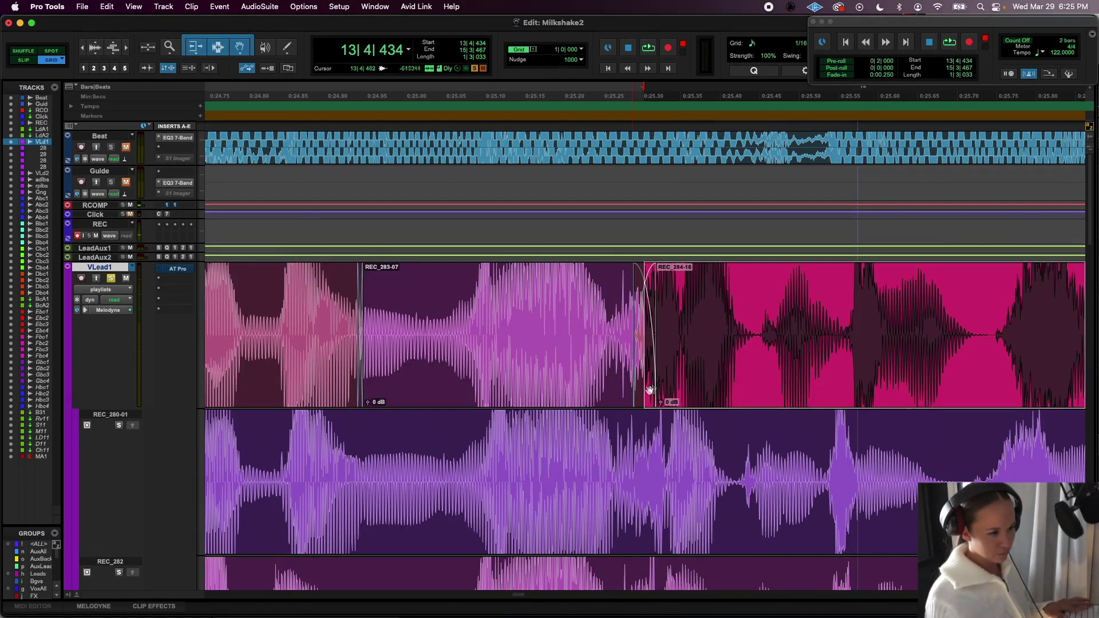
click(640, 390)
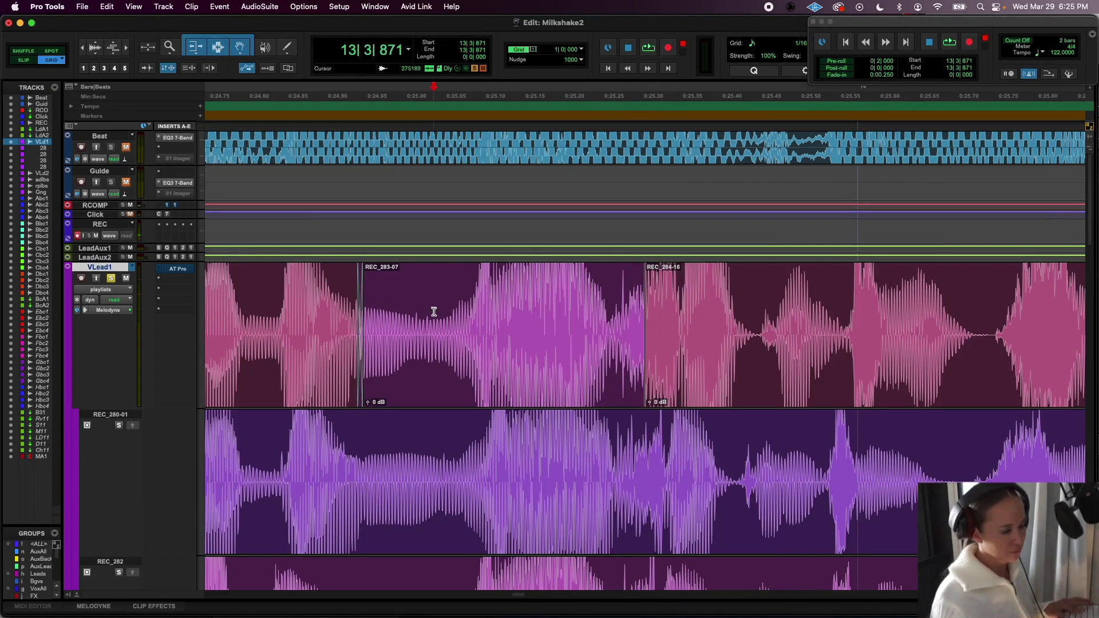
key(space)
key(space)
- Move the join between REC_283-07 and REC_284-16 to 13|4|664, crossfade it over about 71 ticks and play it from 13|3|375
mouse_move(653, 331)
mouse_down()
mouse_move(515, 314)
mouse_move(488, 322)
mouse_move(693, 321)
mouse_move(758, 341)
mouse_move(658, 351)
mouse_move(768, 356)
mouse_move(738, 362)
mouse_up()
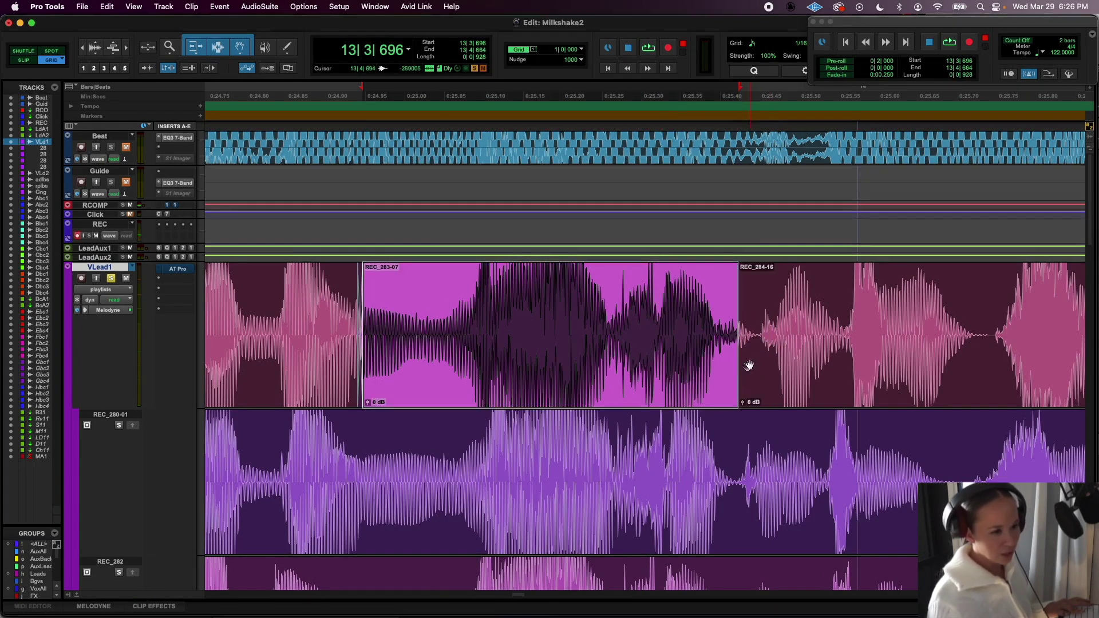
drag(740, 399, 726, 399)
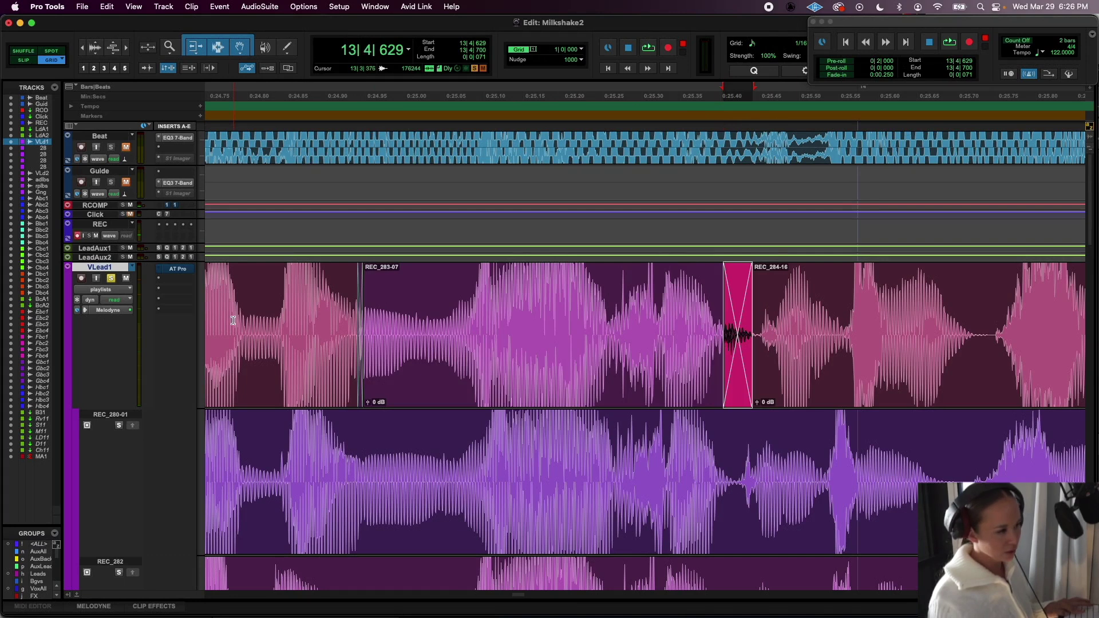
click(233, 321)
key(space)
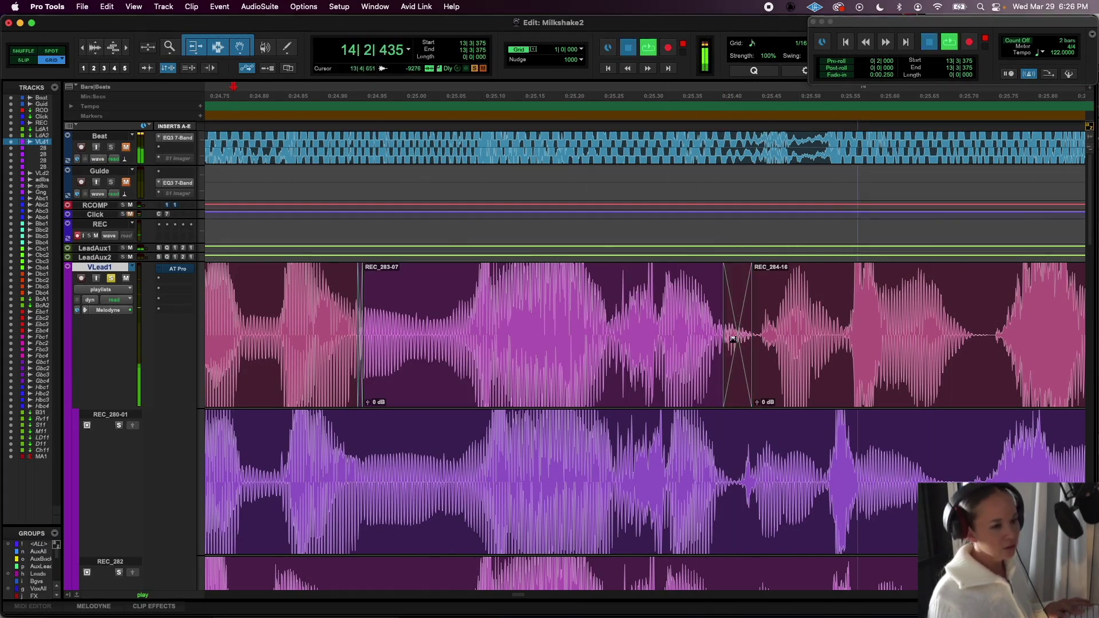
key(space)
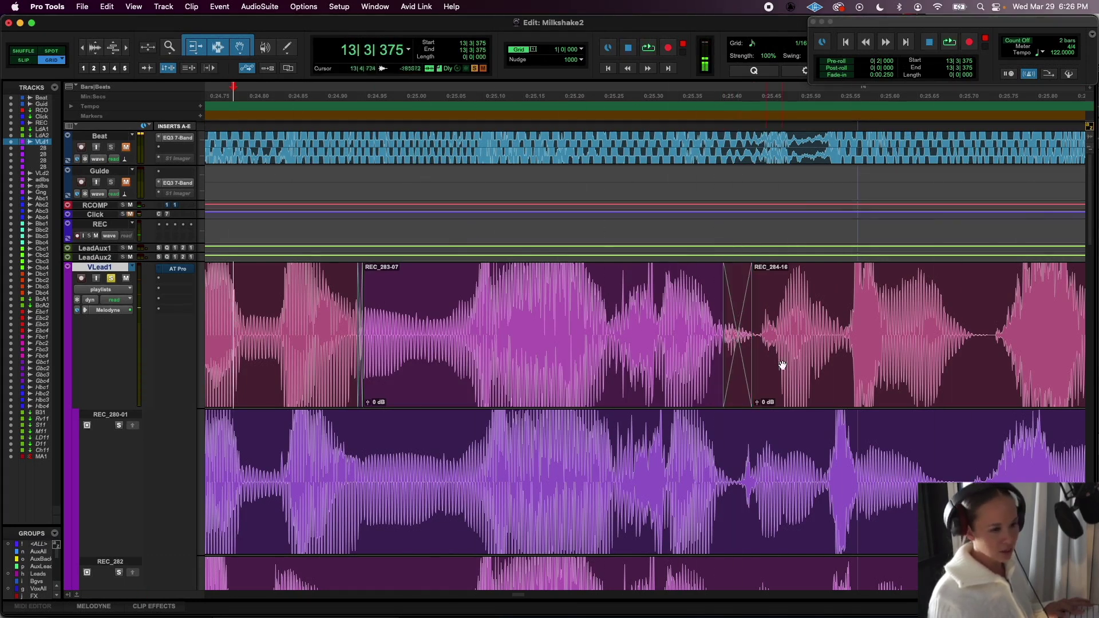
- Split REC_284-16 at 14|2|445 and shift its first part slightly earlier, crossfading it with REC_283-07 over about 26 ticks
click(983, 367)
key(r)
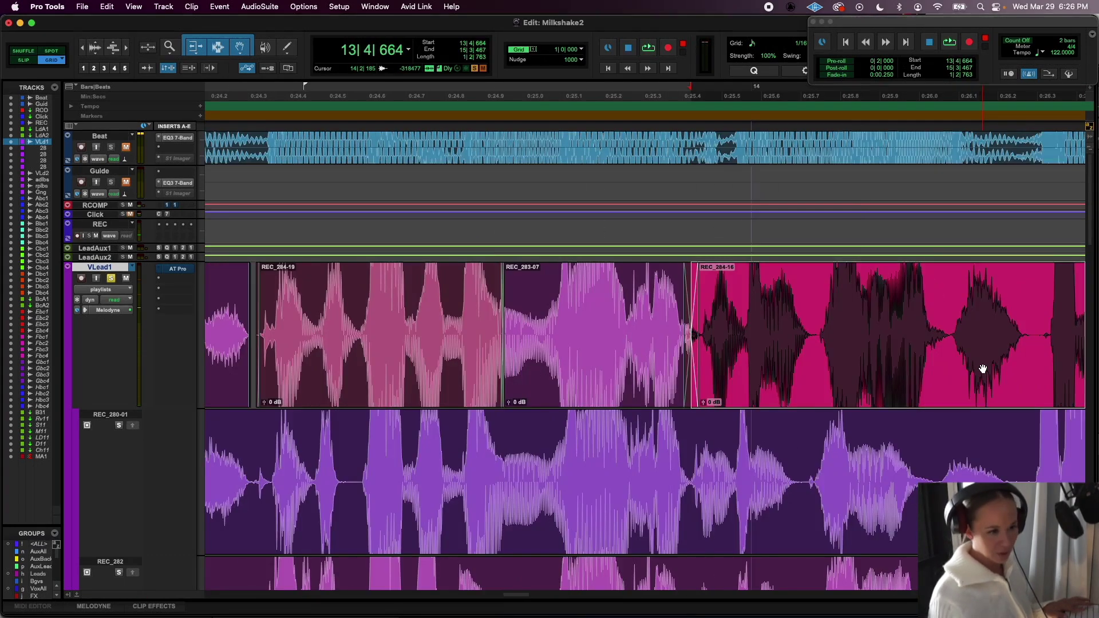
click(1036, 333)
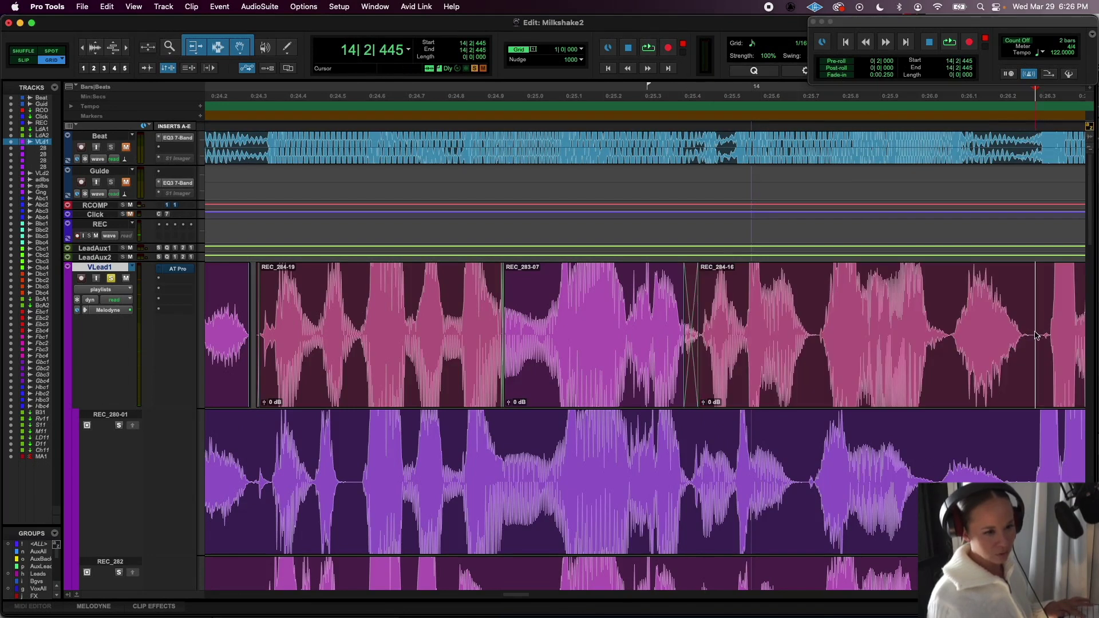
key(b)
click(918, 395)
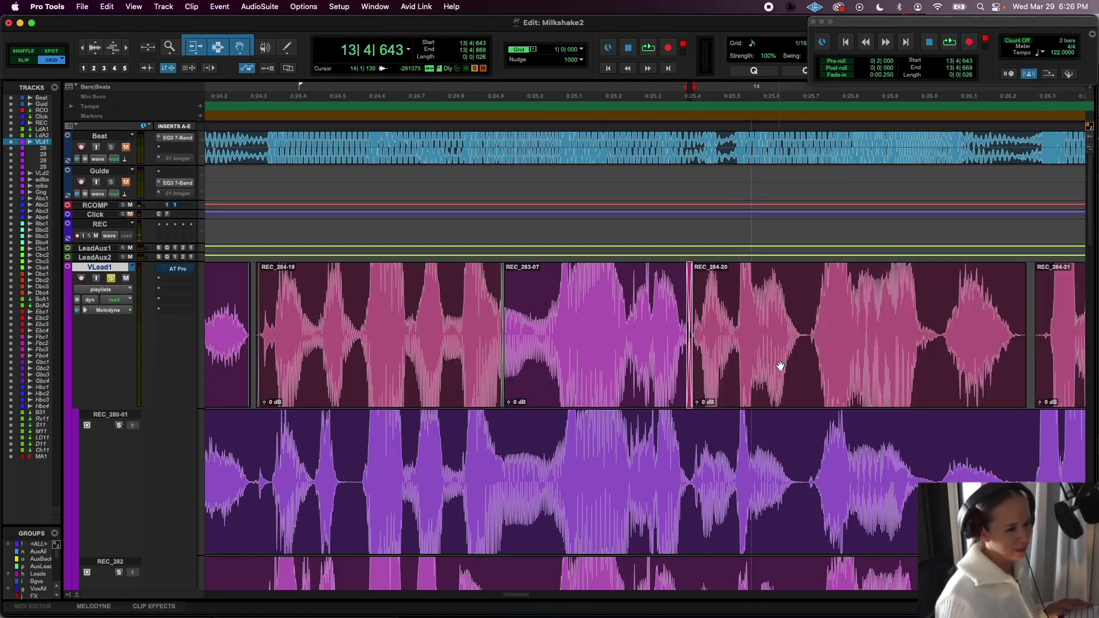
- Play the lead vocal from 13|2|900 through REC_283-07 and REC_284-20
click(780, 366)
click(553, 366)
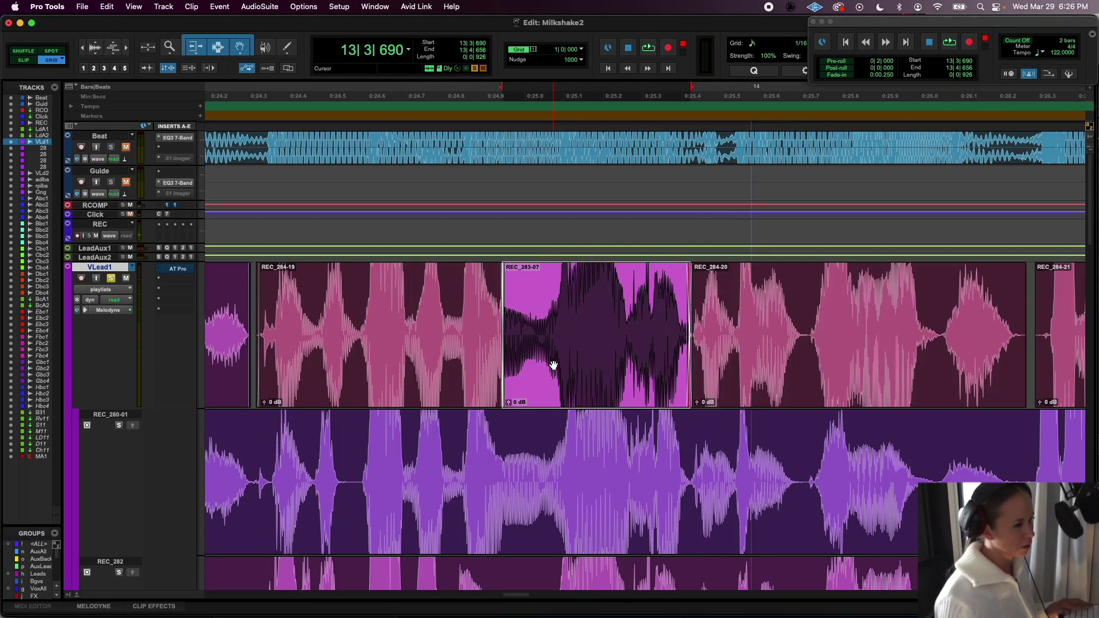
click(351, 291)
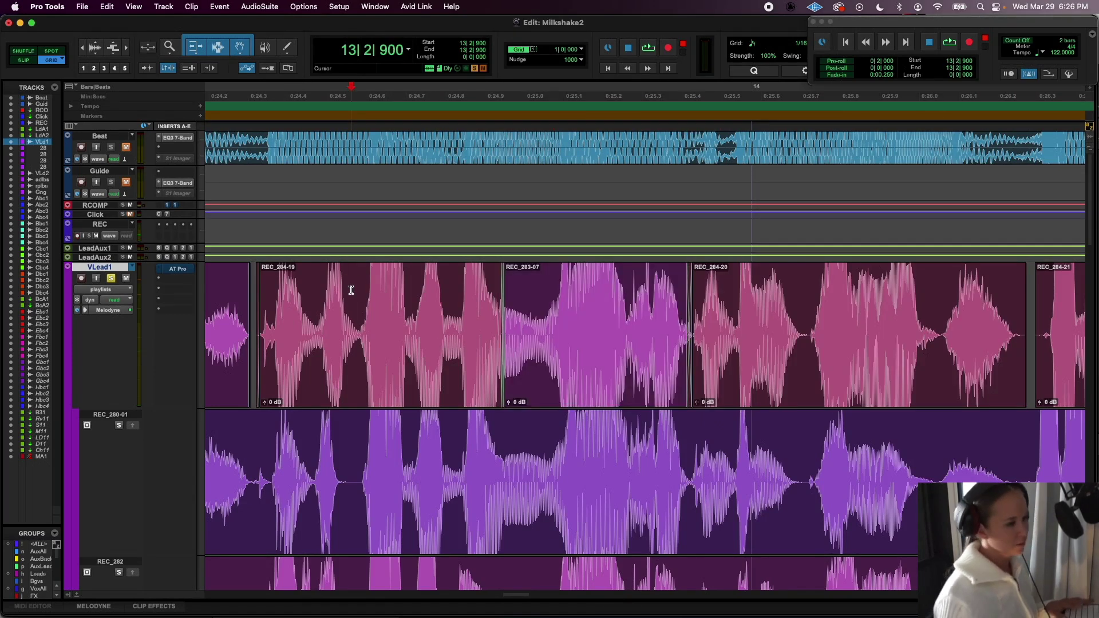
key(space)
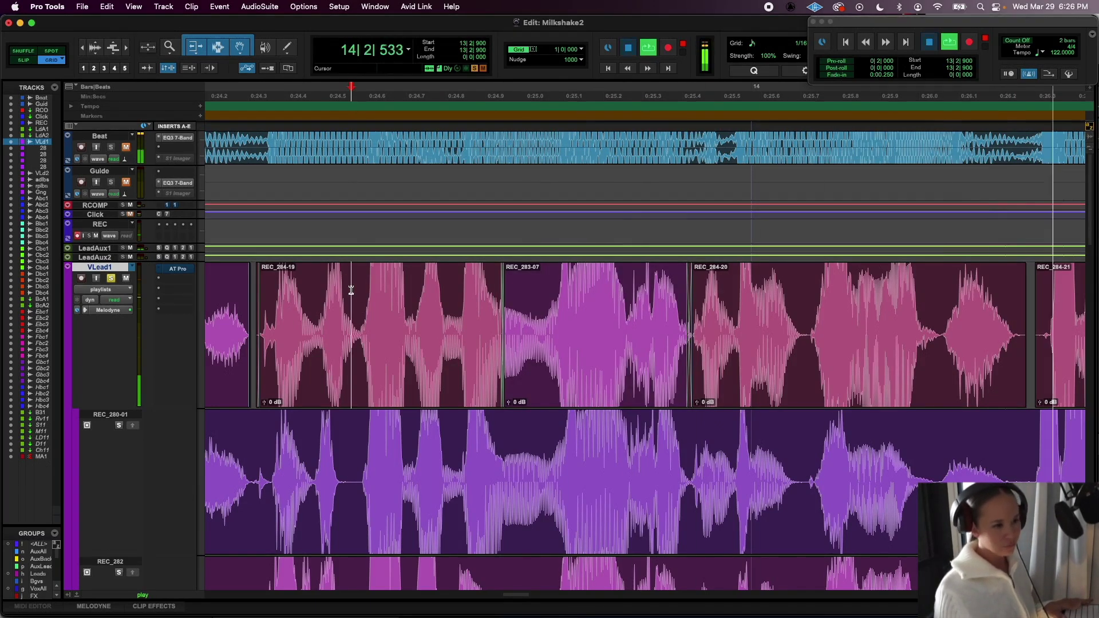
key(space)
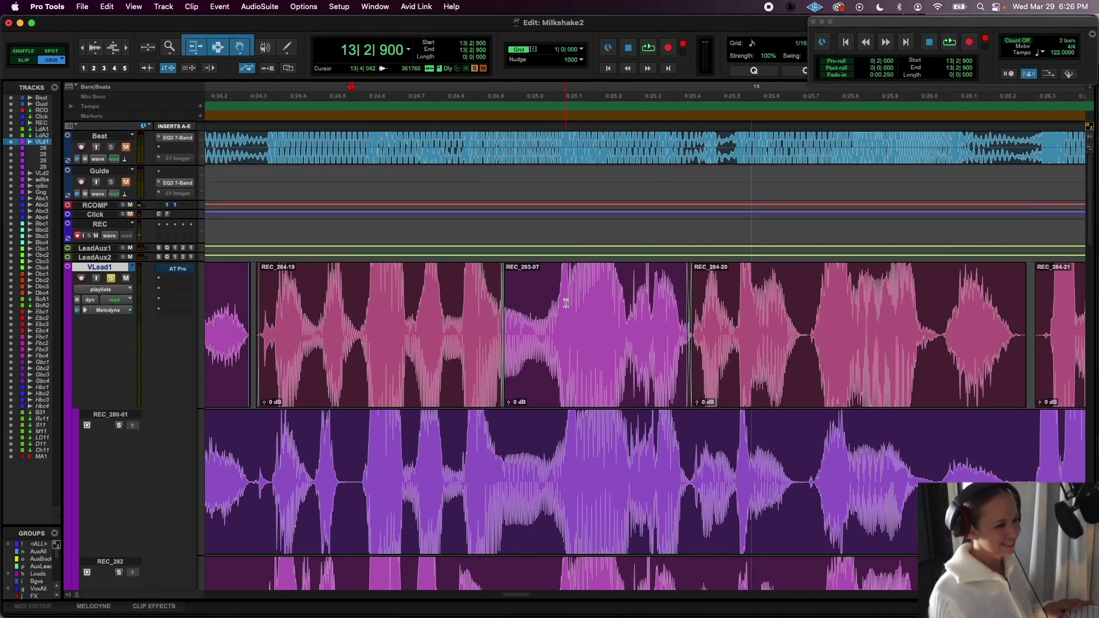
key(space)
key(space)
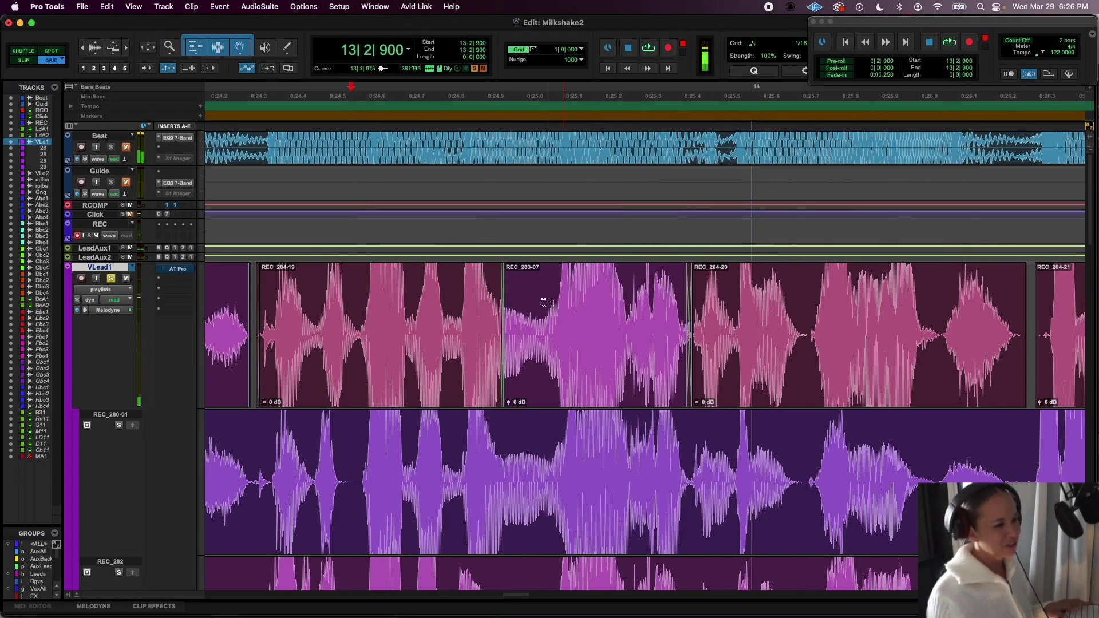
- Separate the VLead1 audio from 13|3|458 to 14|1|283 and mute the separated clips
drag(457, 322, 809, 324)
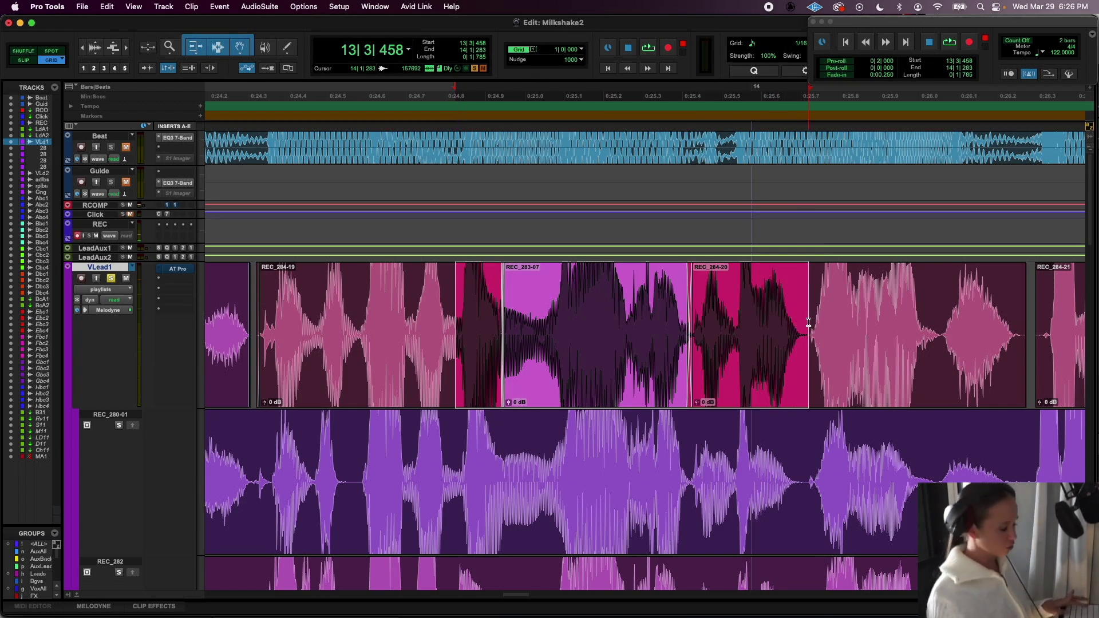
key(super+e)
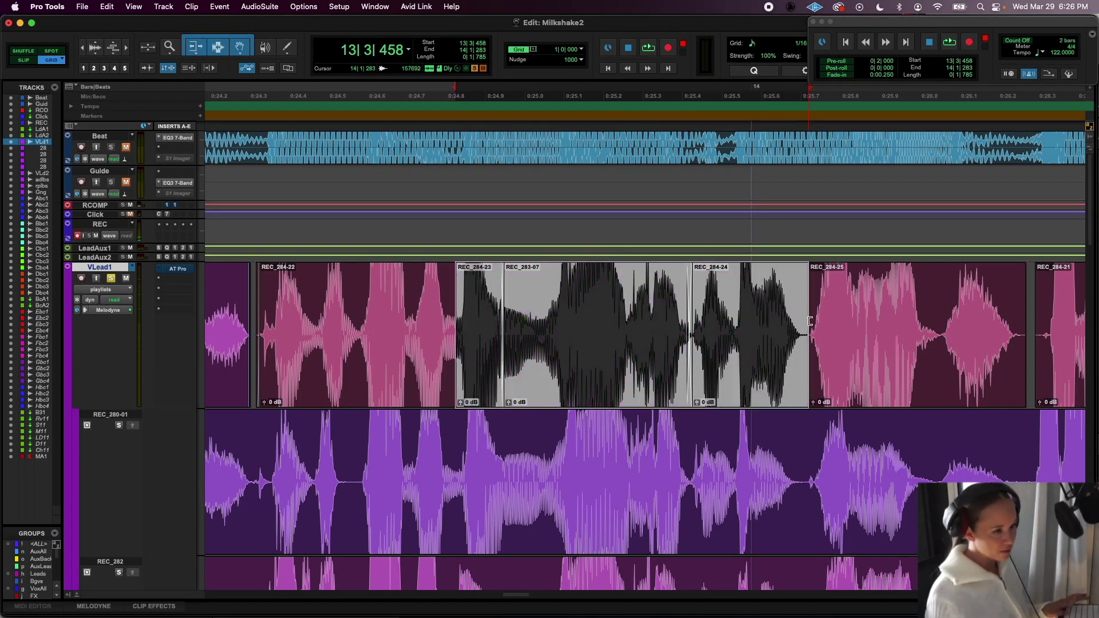
key(super+m)
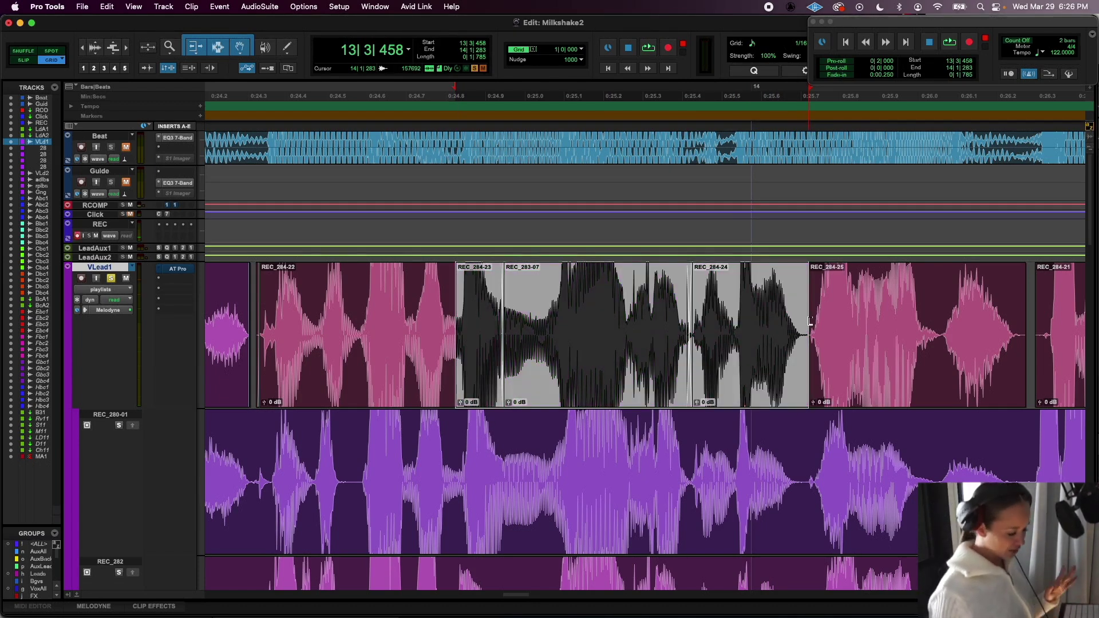
- Shift REC_284-25 later to close the gap before REC_284-21 and crossfade the join over about 17 ticks
key(r)
key(r)
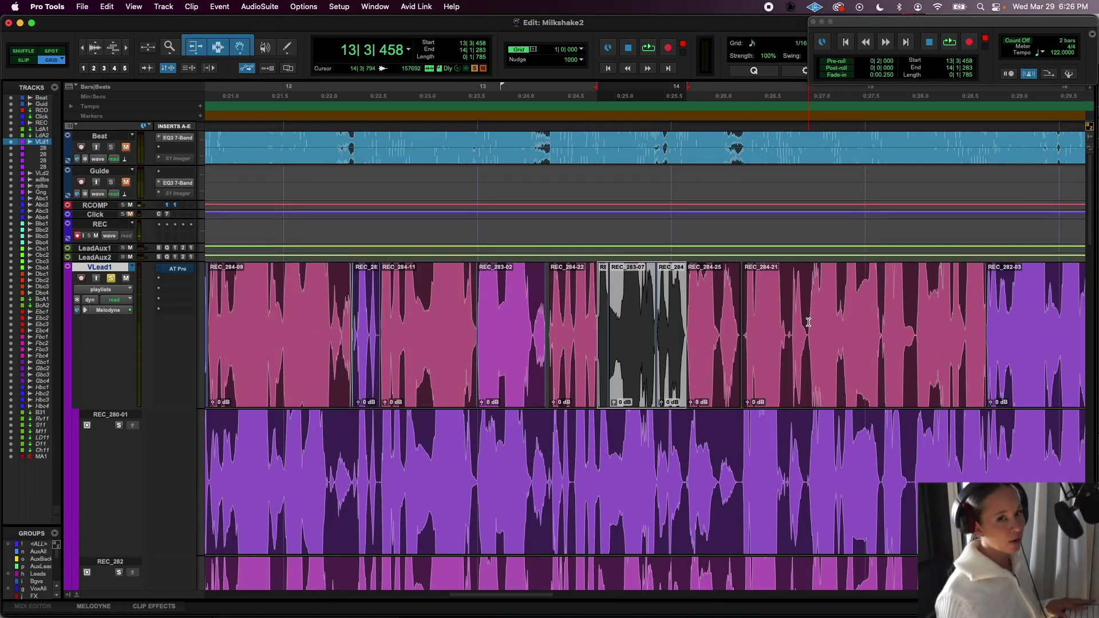
key(t)
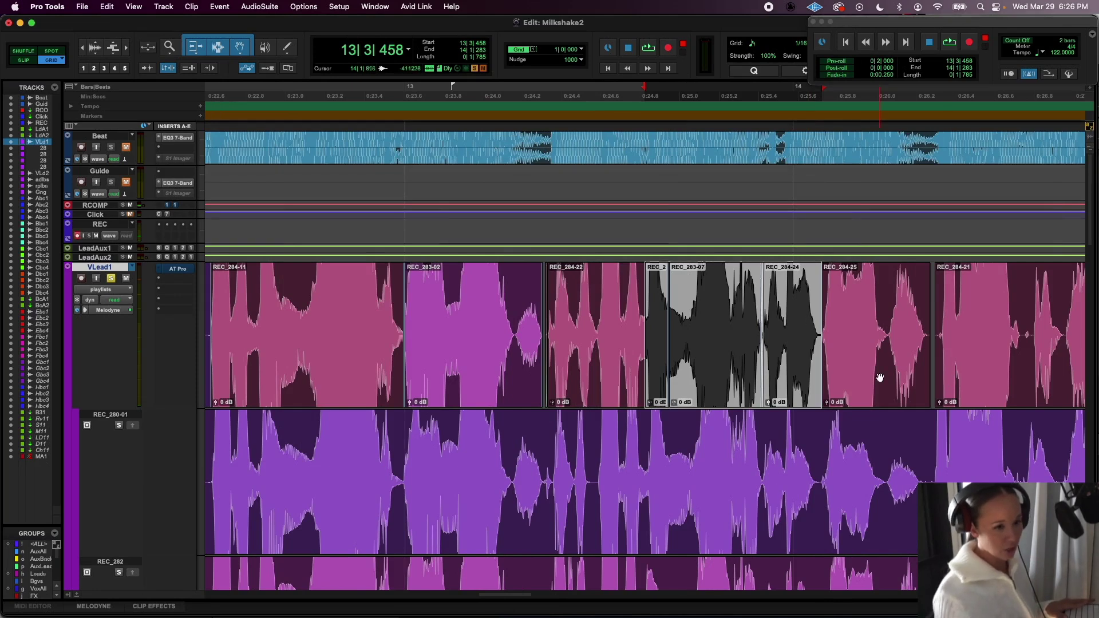
click(862, 304)
click(964, 359)
key(t)
key(t)
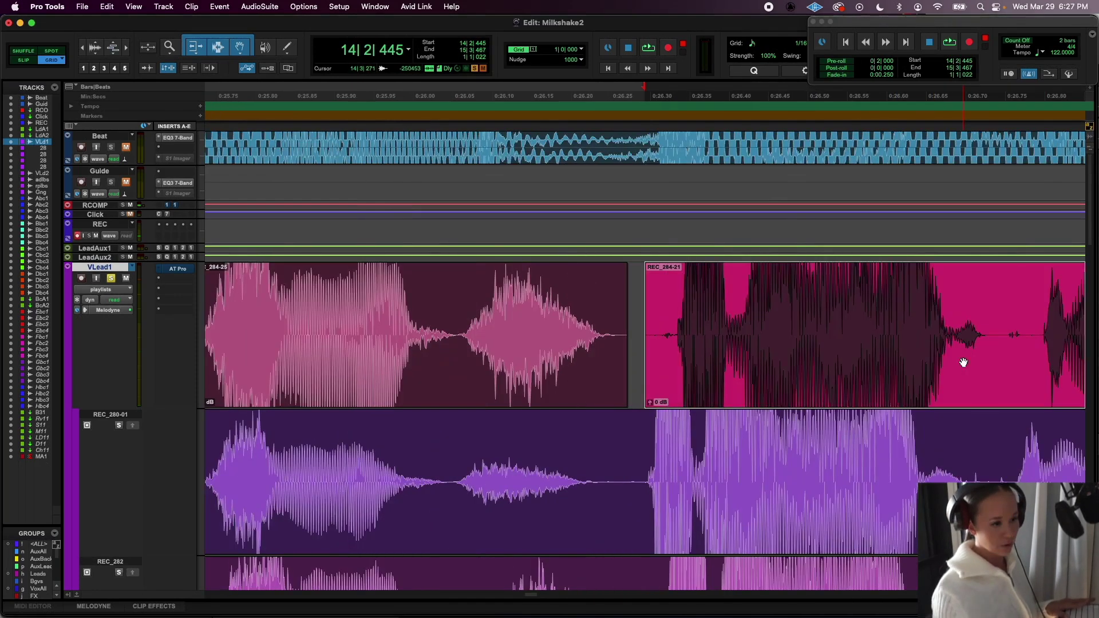
click(592, 372)
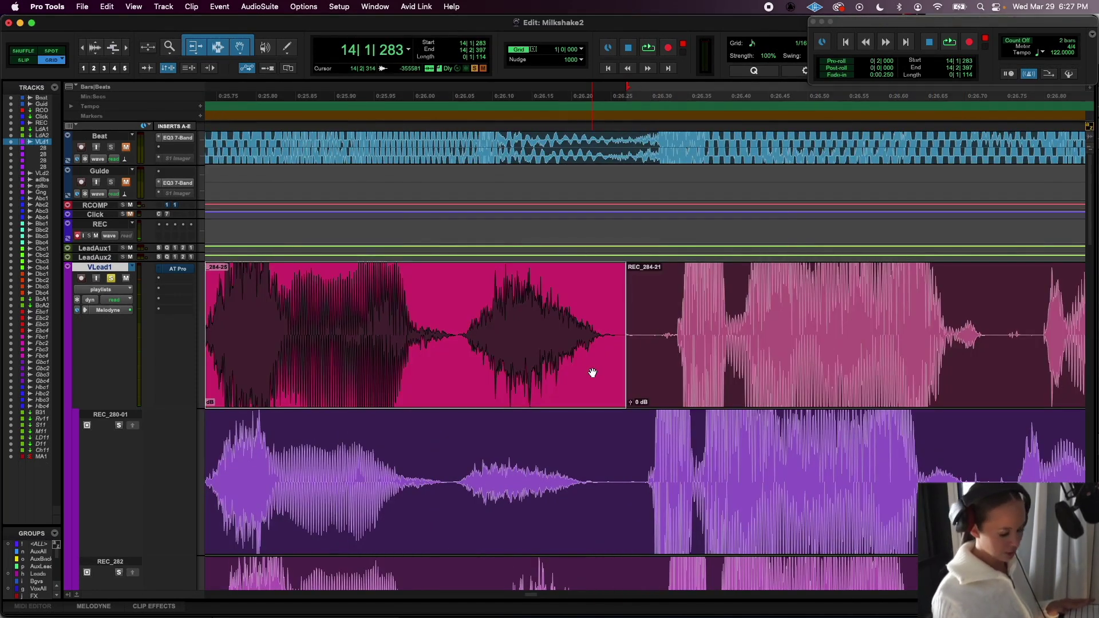
key(period)
drag(620, 350, 645, 404)
click(637, 385)
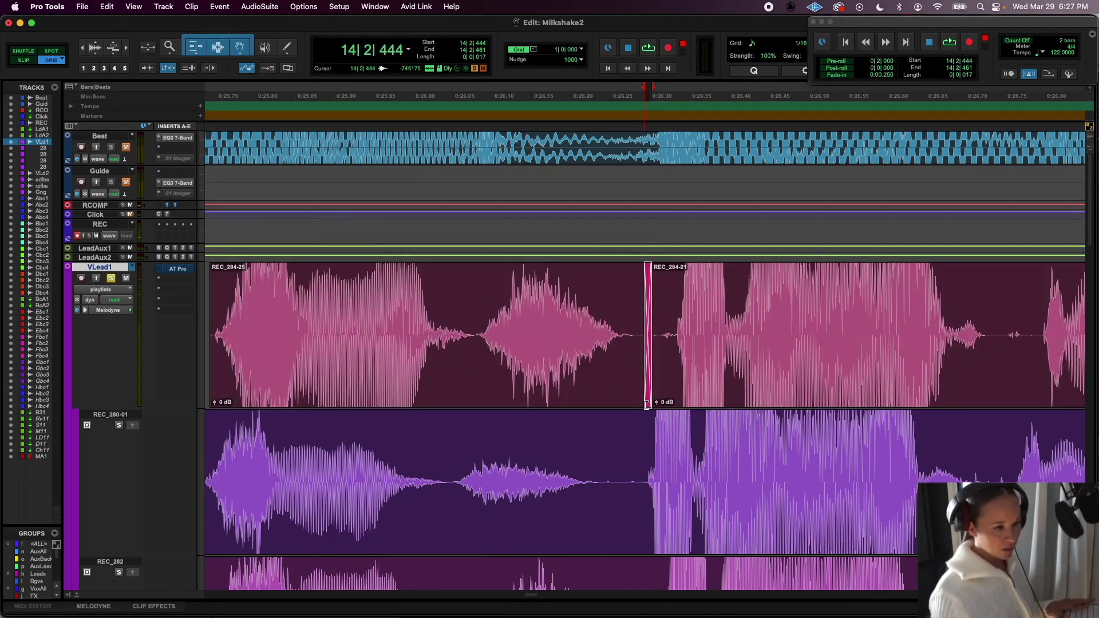
- Play the lead vocal from 15|2|400 across the join between REC_284-21 and REC_282-03
key(r)
key(r)
key(r)
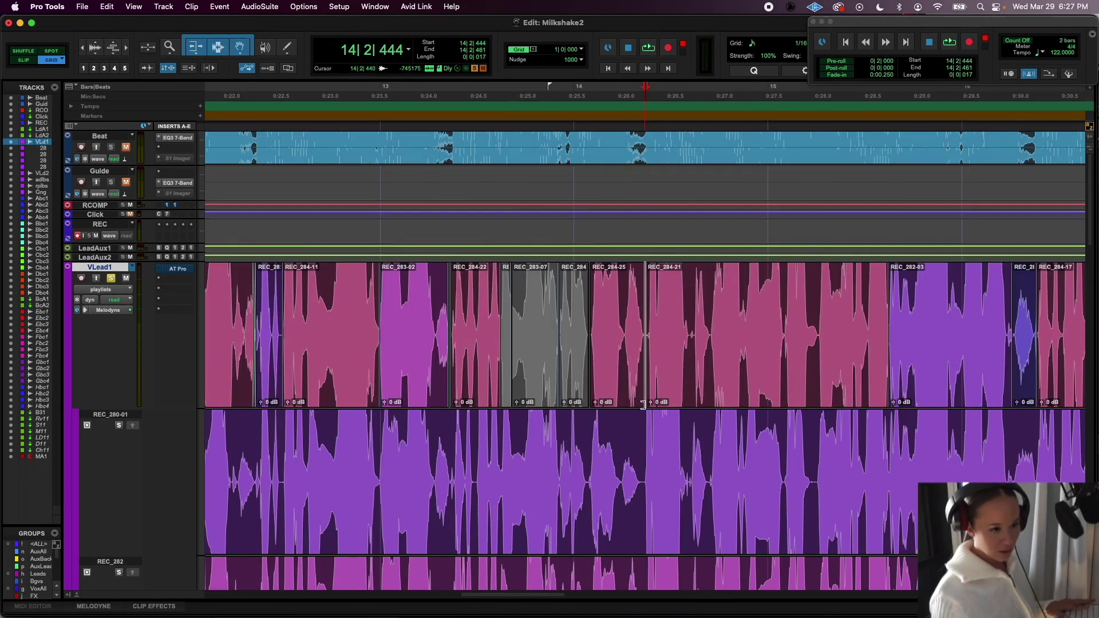
click(926, 379)
key(t)
key(t)
key(t)
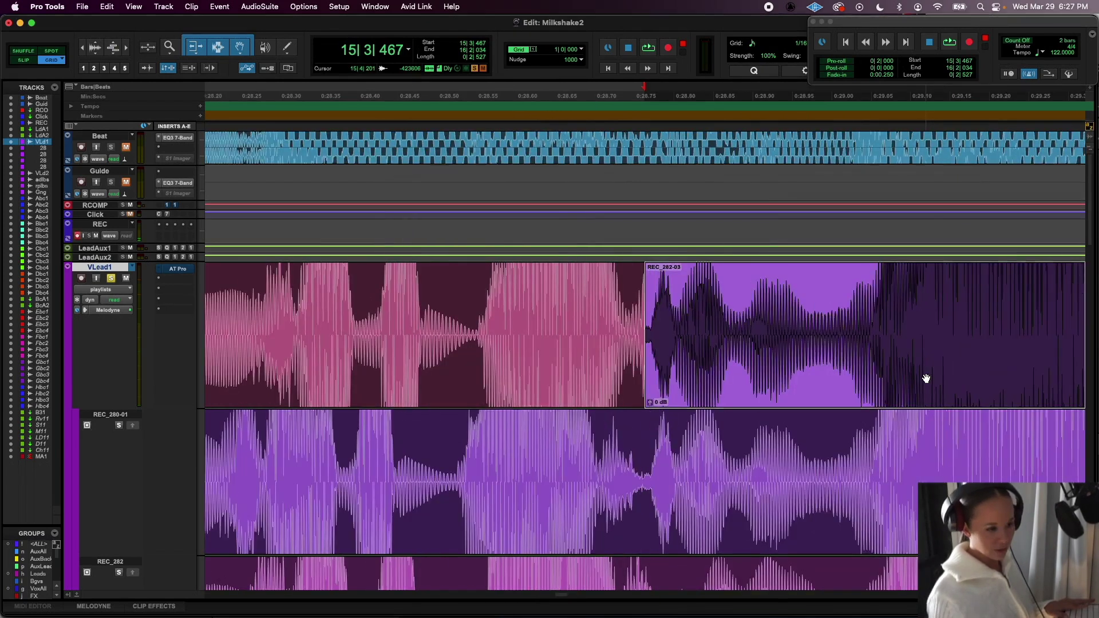
key(space)
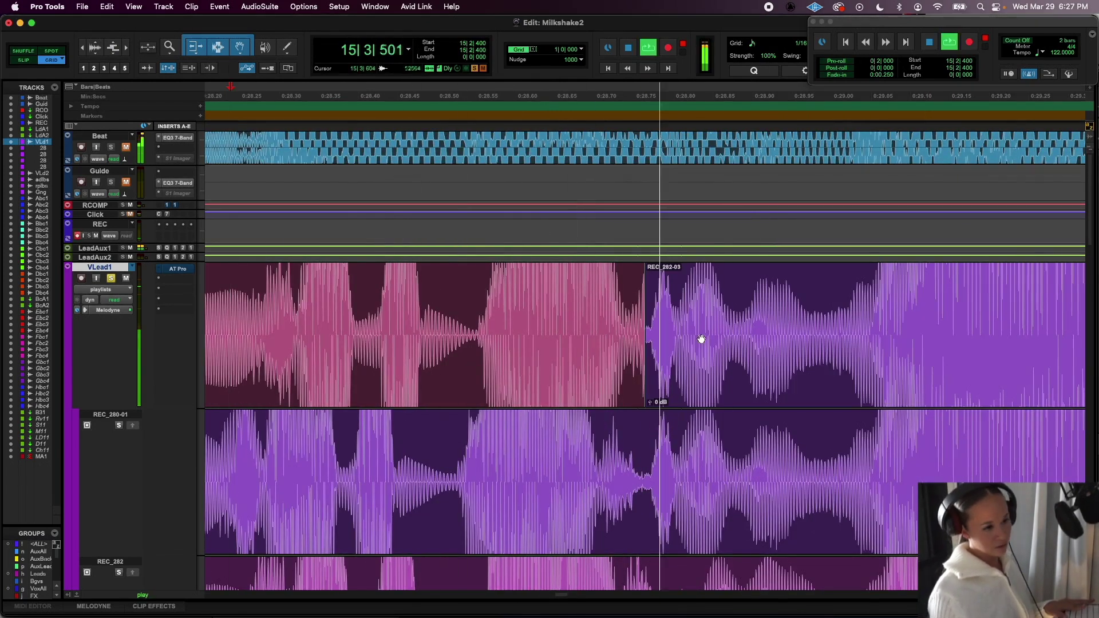
- Move the join before REC_282-03 later to about 15|3|533, crossfade it over 13 ticks and play from 15|2|356
key(space)
key(t)
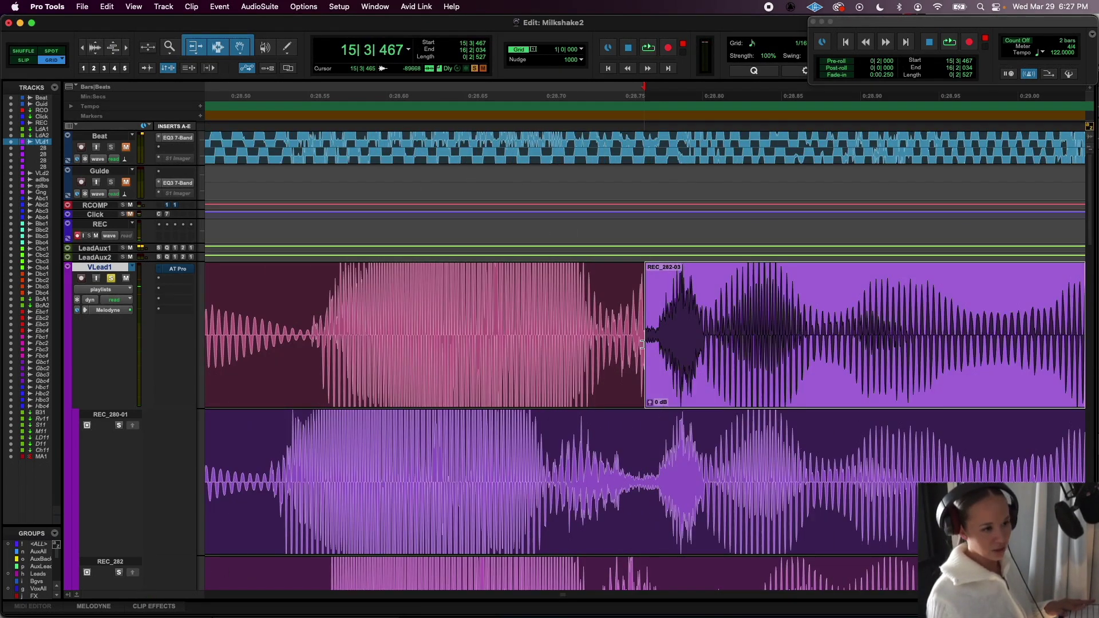
drag(642, 344, 693, 396)
click(696, 395)
key(r)
key(r)
key(r)
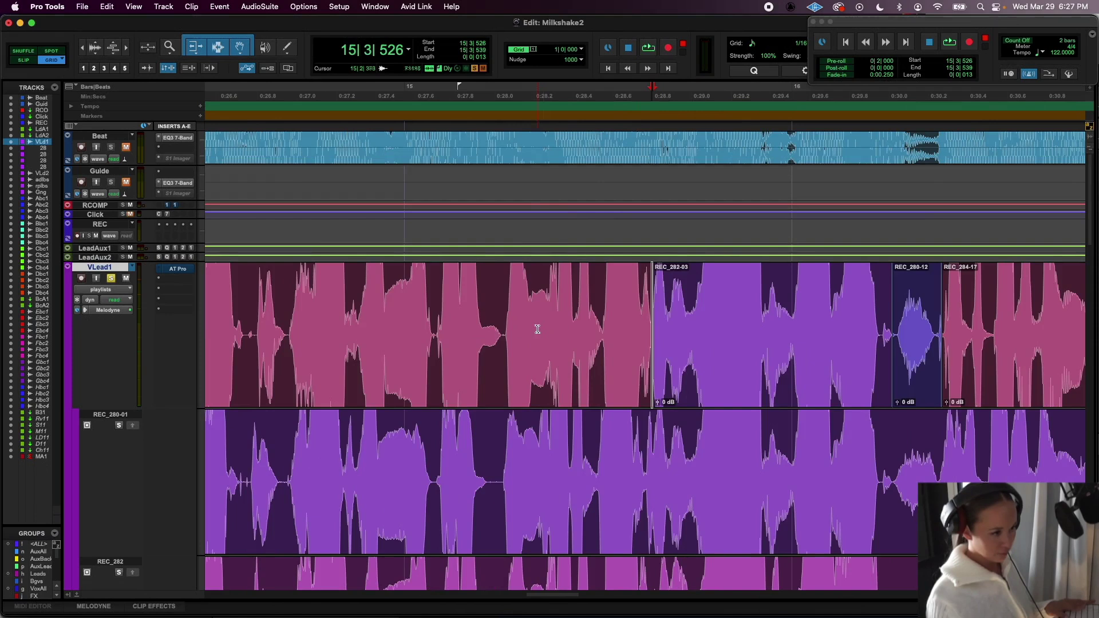
key(space)
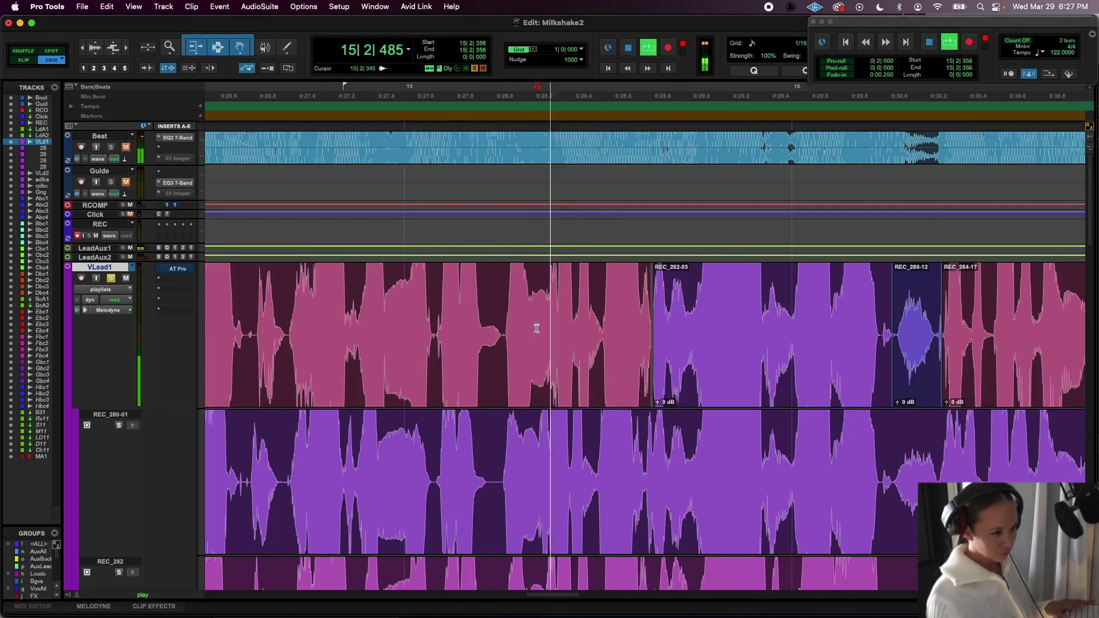
key(space)
- Move the start of REC_282-03 on VLead1 earlier to about 15|3|458 and crossfade the join
click(740, 349)
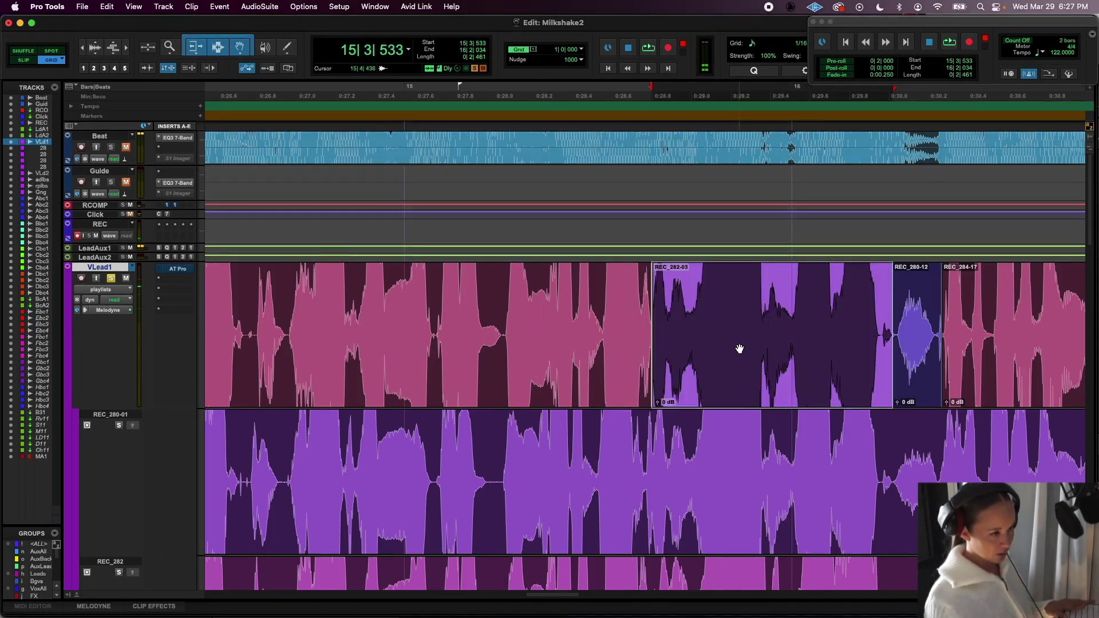
key(super+bracketright)
key(super+bracketright)
key(super+bracketright)
drag(645, 395, 581, 389)
- Play the lead vocal across the join into REC_282-03 from 15|3|040, 15|2|311 and 15|1|000
click(247, 330)
key(space)
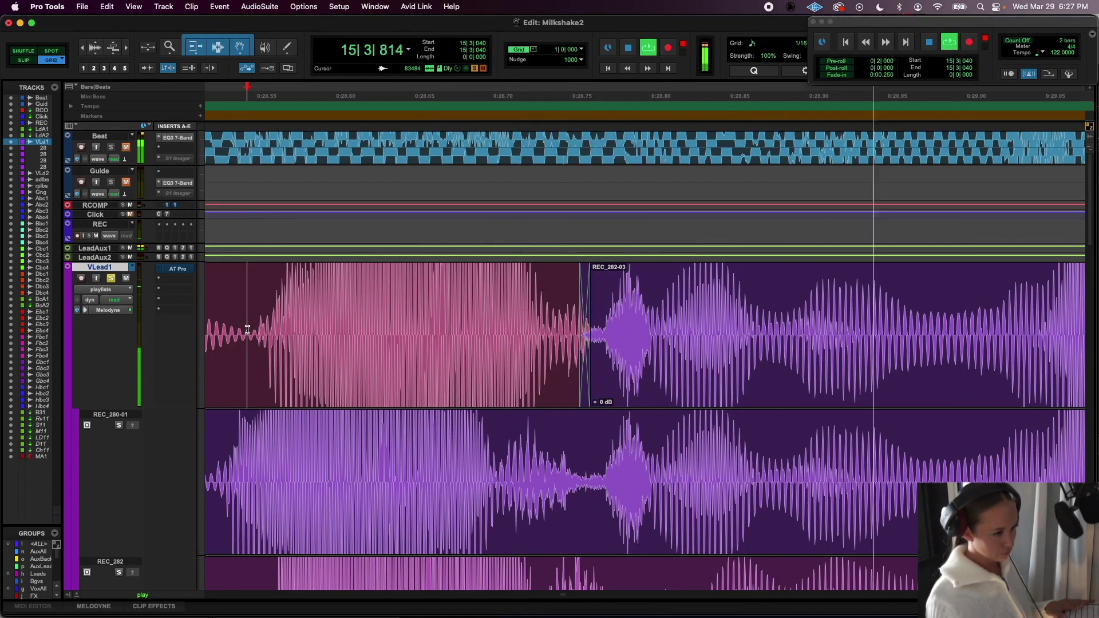
key(super+bracketleft)
key(super+bracketleft)
key(super+bracketleft)
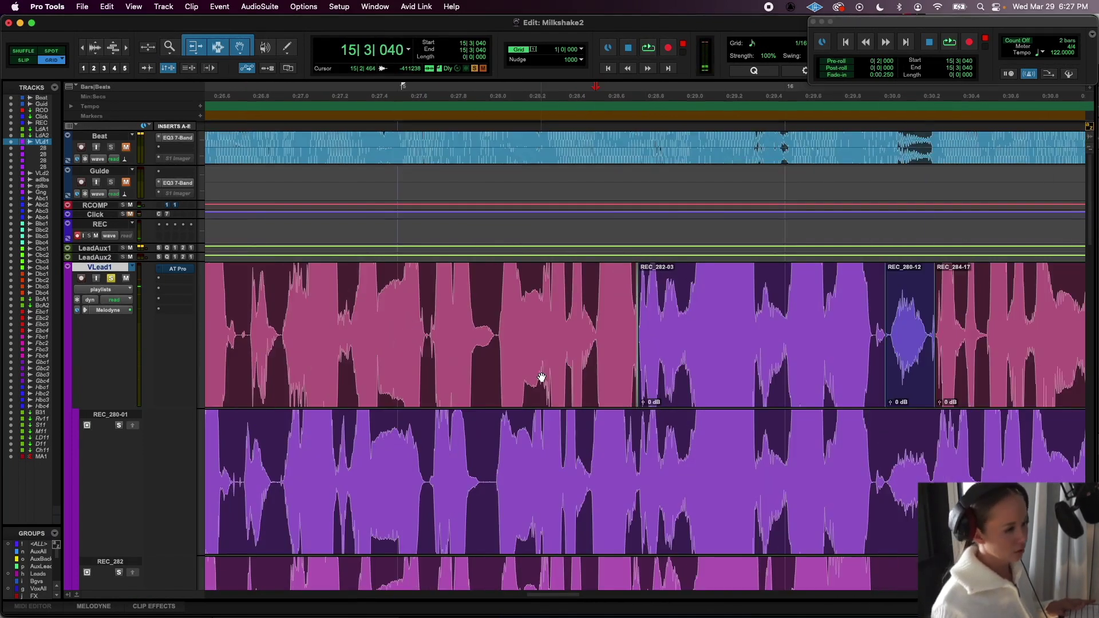
click(526, 324)
key(space)
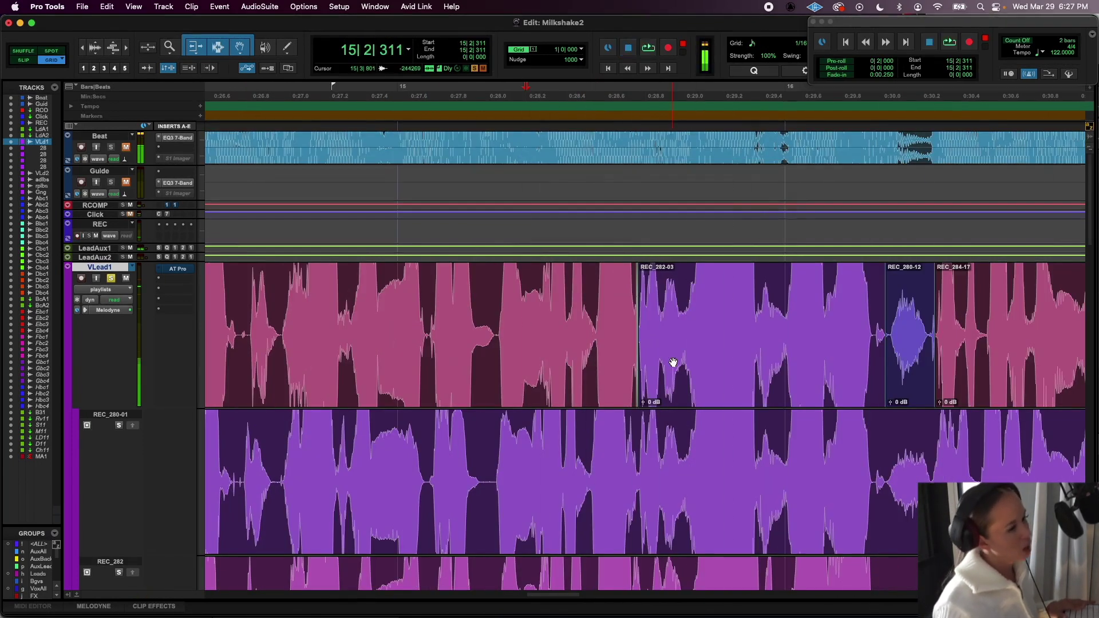
click(673, 362)
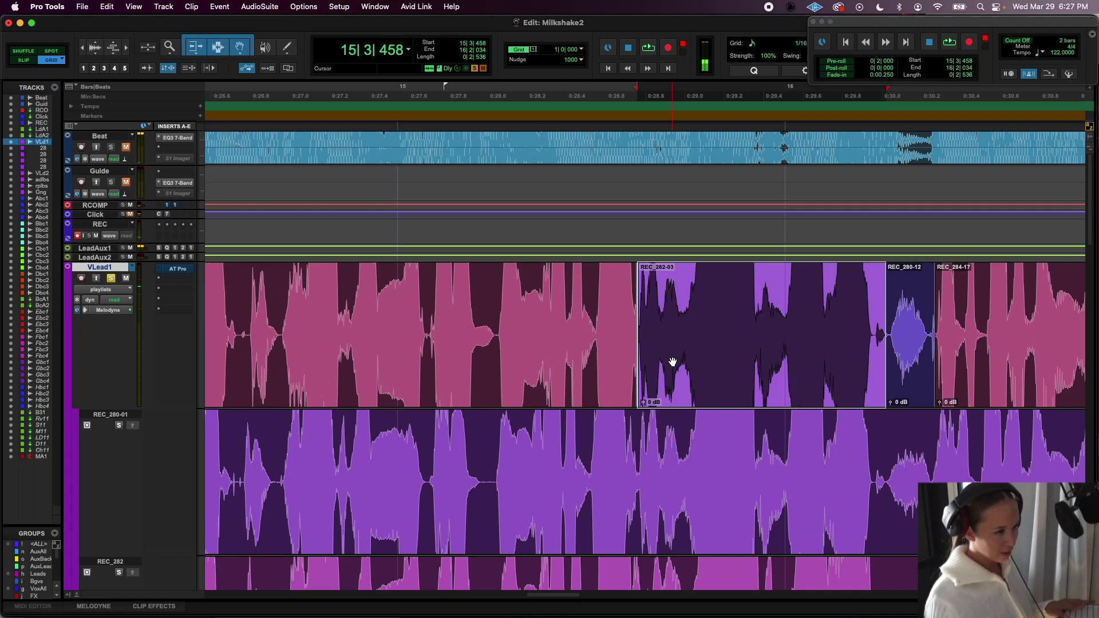
click(393, 296)
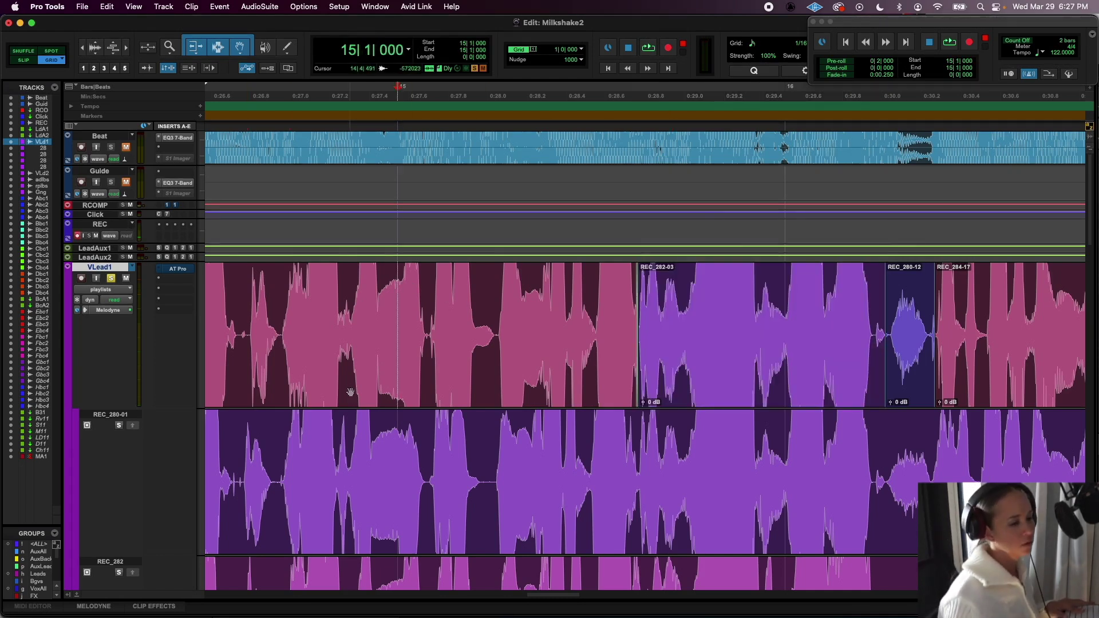
key(space)
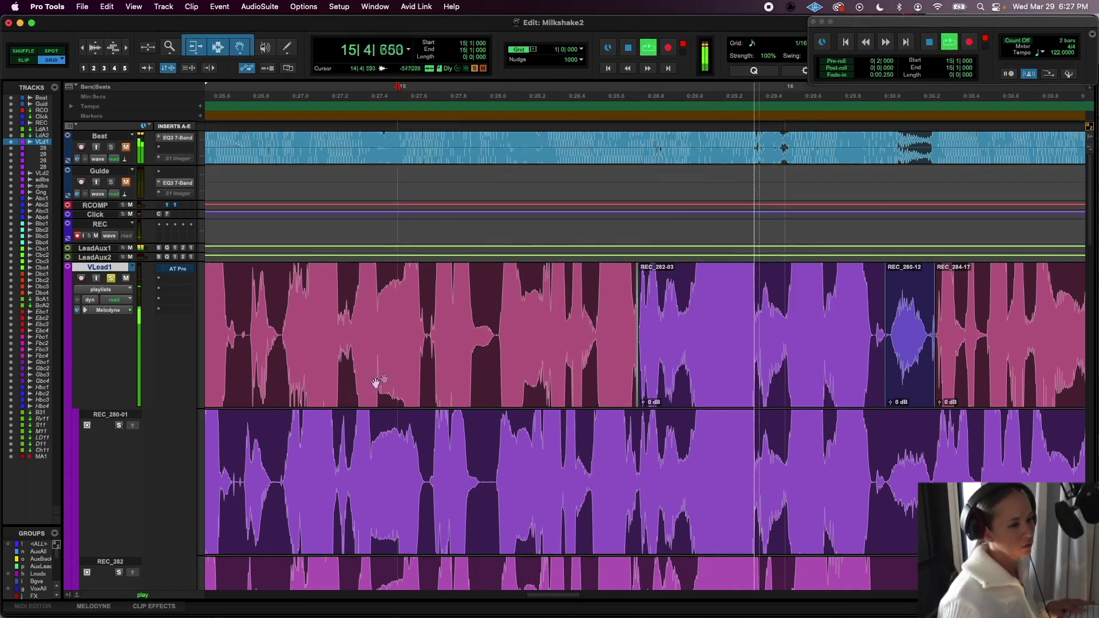
key(space)
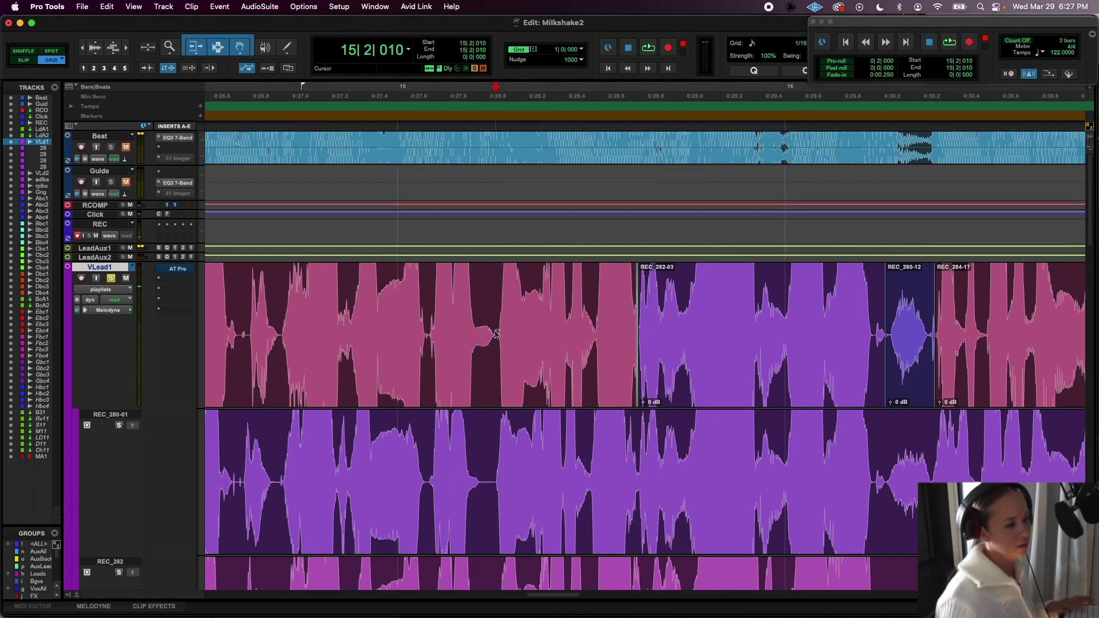
- Separate the VLead1 audio at 15|2|010 and nudge the clip after the cut earlier
click(561, 364)
key(t)
key(t)
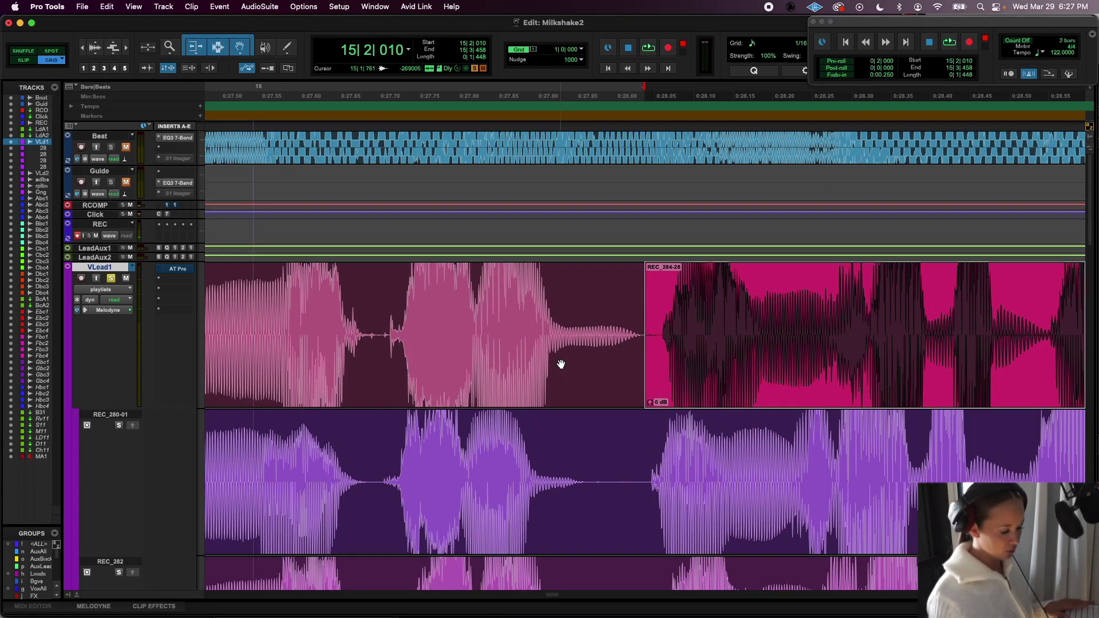
key(comma)
key(comma)
- Crossfade the join between REC_284-27 and REC_284-28 over 40 ticks from 15|1|945 and play it from 15|1|000
drag(622, 332, 635, 382)
click(640, 384)
key(r)
key(r)
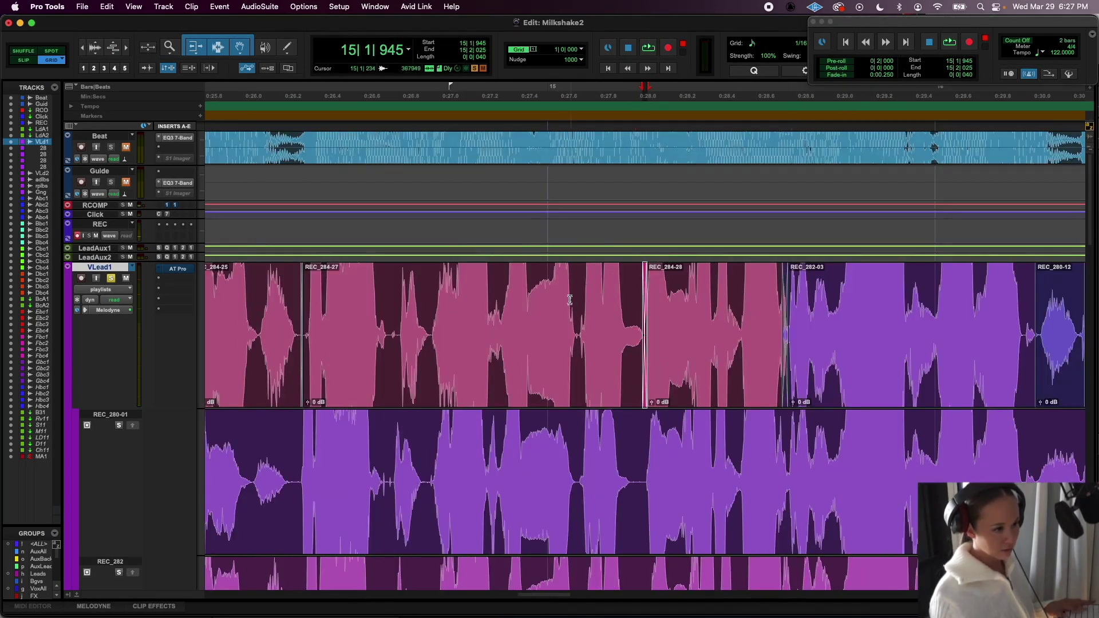
click(570, 300)
key(space)
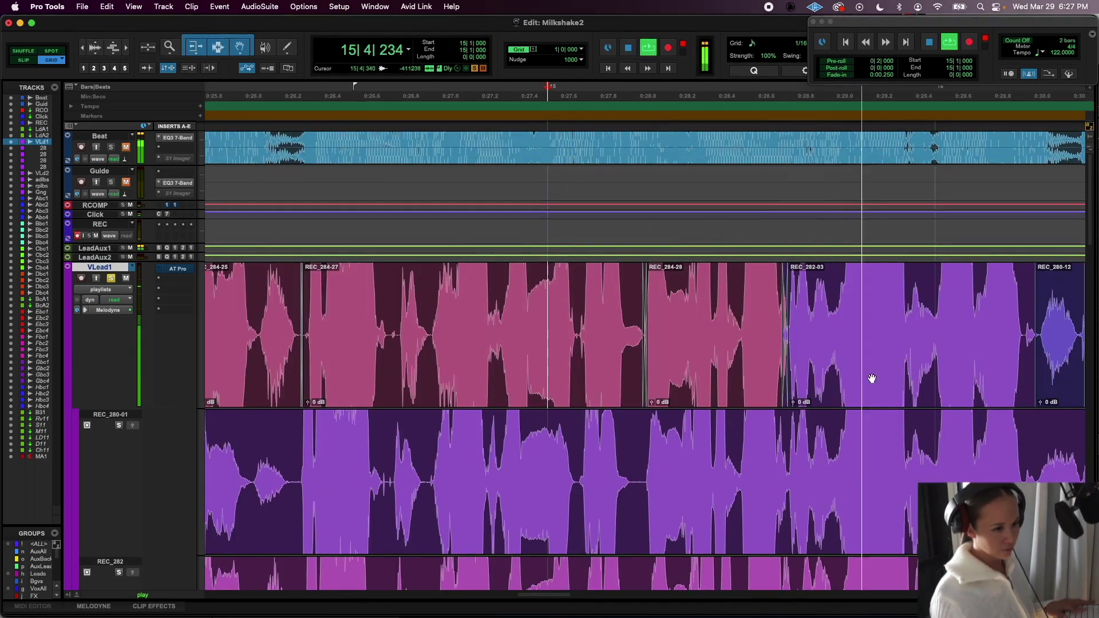
key(space)
- Lengthen the crossfade between REC_284-28 and REC_282-03 to 57 ticks, starting at 15|3|398
click(869, 381)
key(t)
key(t)
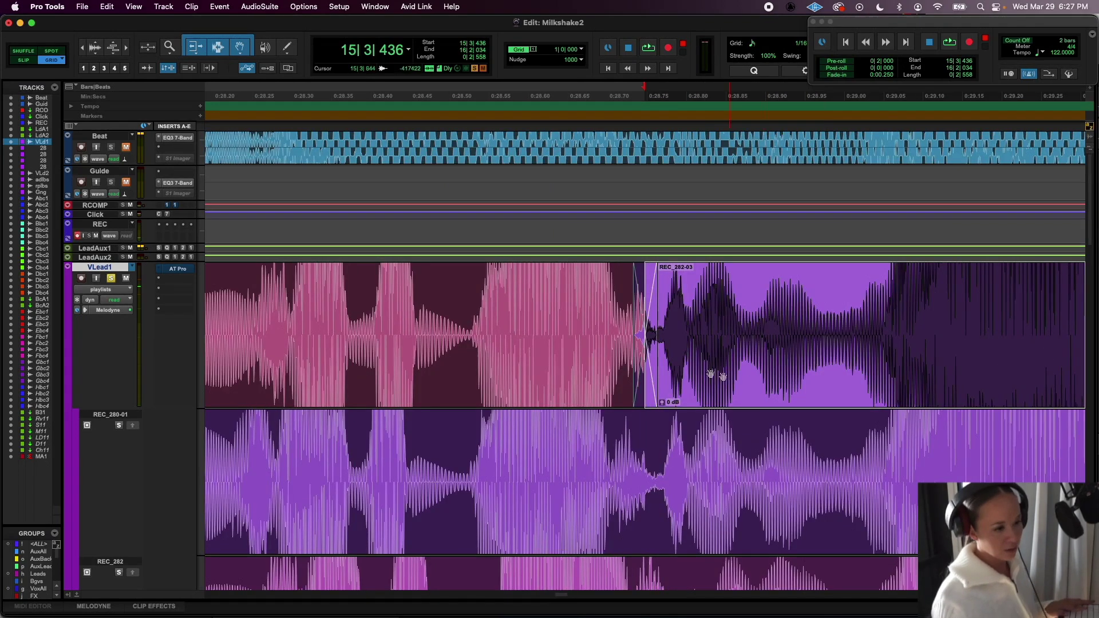
mouse_move(646, 390)
mouse_down()
mouse_move(709, 392)
mouse_move(605, 397)
mouse_move(642, 399)
mouse_up()
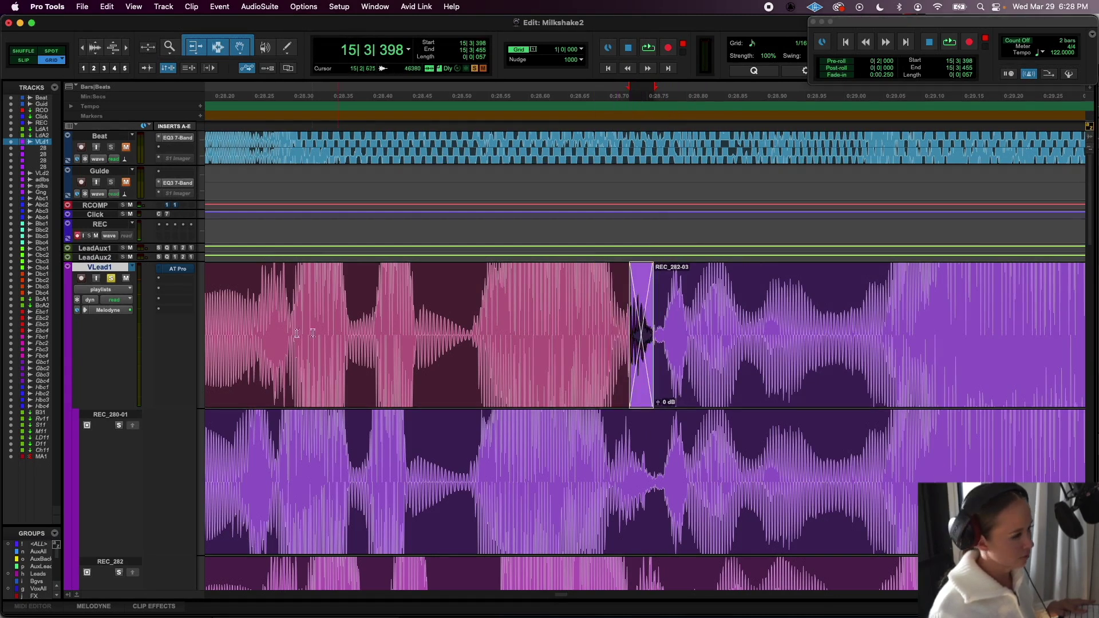
- Play the lead vocal from 15|2|383 across REC_282-03 and into REC_284-17
click(236, 315)
key(space)
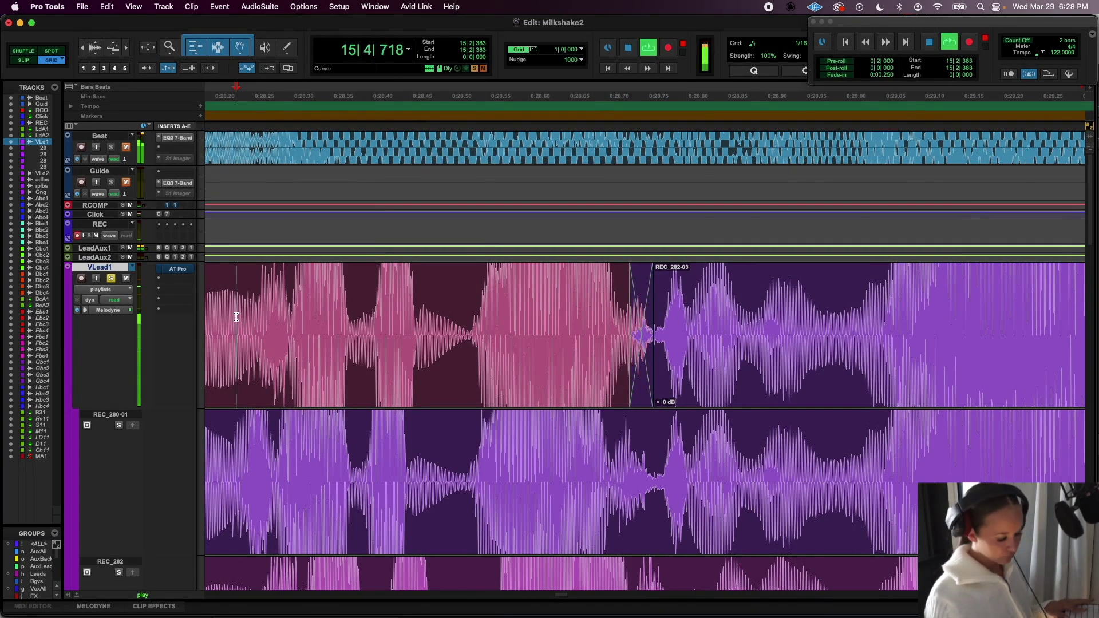
key(r)
key(r)
key(r)
key(r)
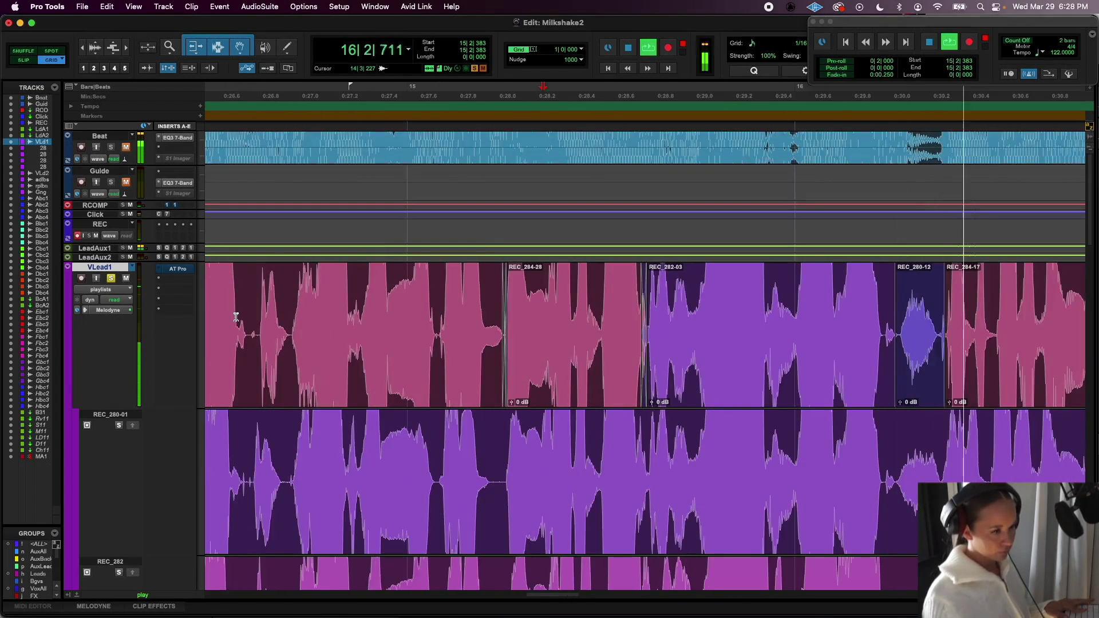
key(space)
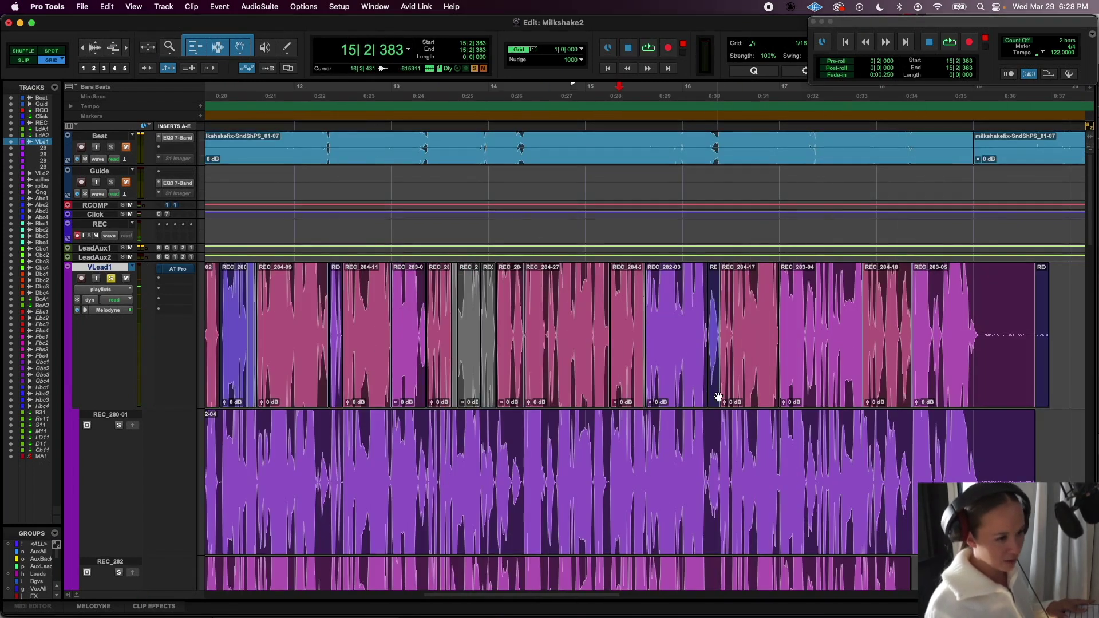
- Play the lead vocal from 16|1|452 across the join between REC_282-03 and REC_280-12
click(716, 393)
key(t)
key(t)
key(t)
key(t)
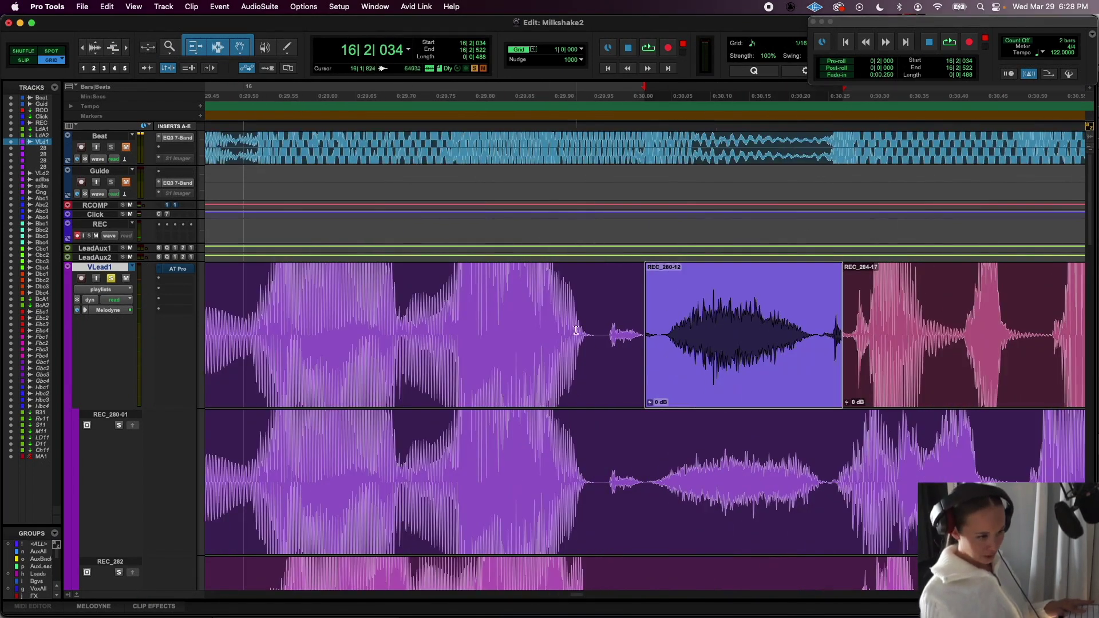
click(426, 300)
key(space)
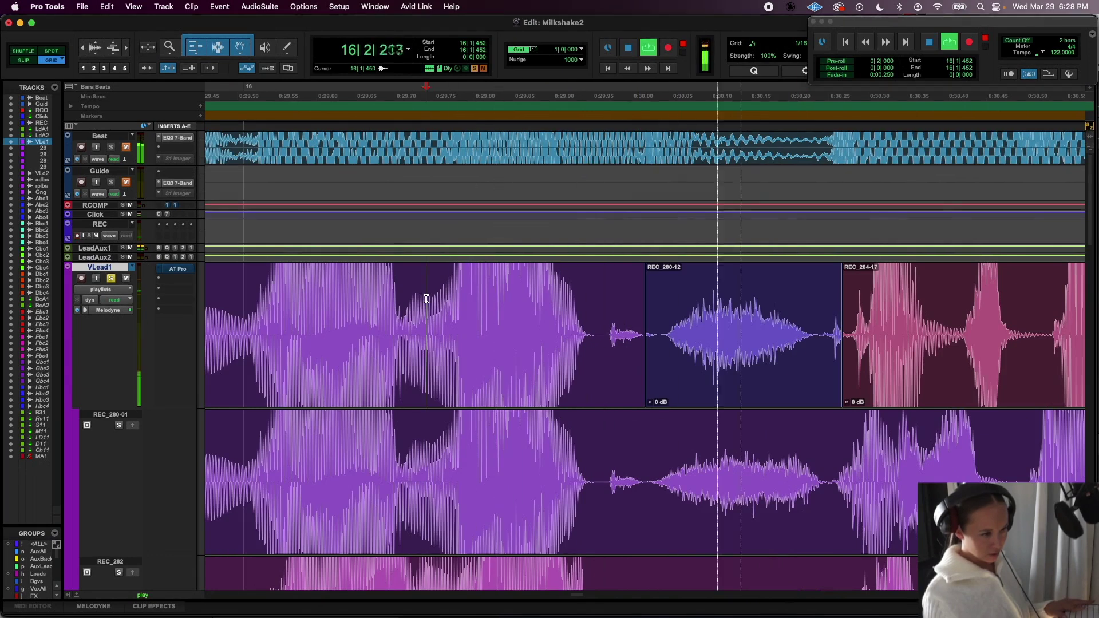
key(space)
- Extend REC_282-03 over REC_280-12 and crossfade it into REC_284-17 over about 31 ticks at 16|2|468
drag(644, 352, 820, 387)
click(851, 338)
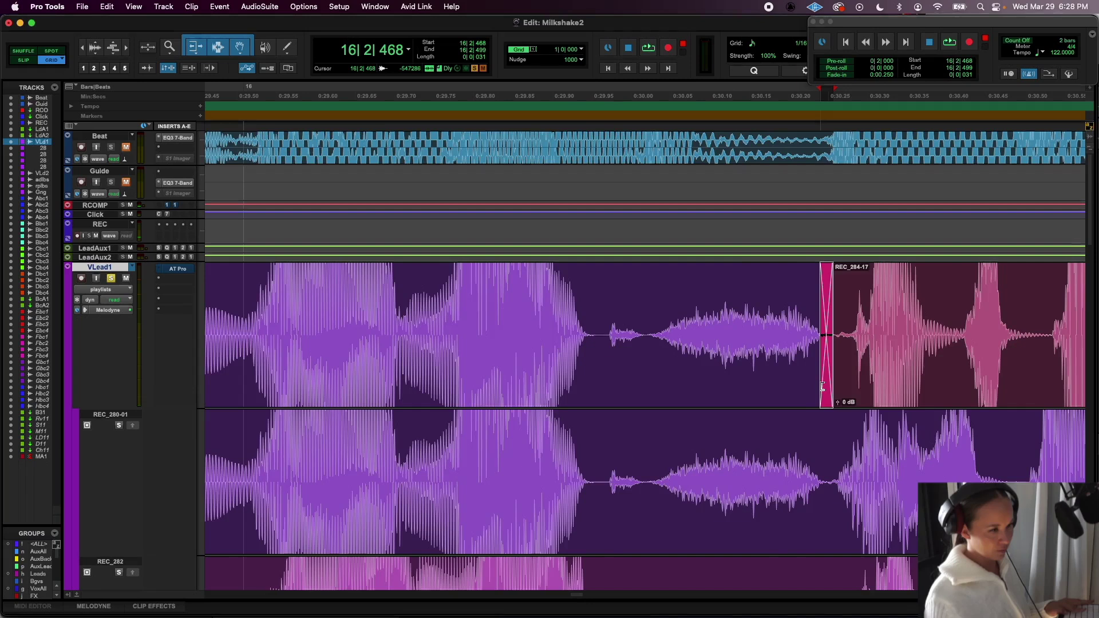
key(r)
key(r)
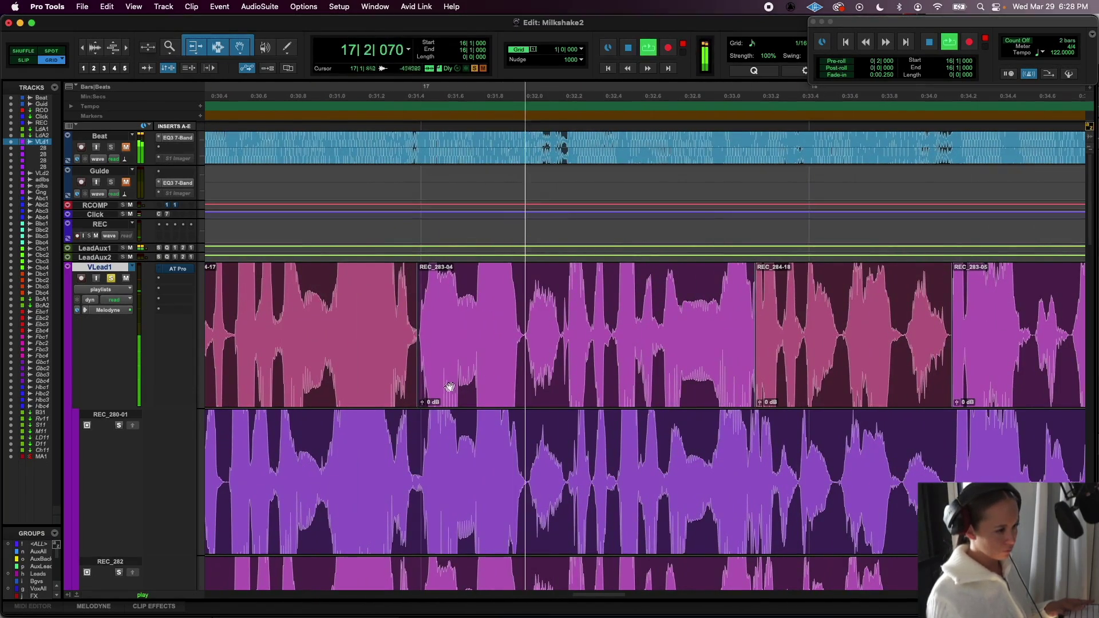
- Crossfade REC_284-17 into REC_283-04 over 45 ticks from 16|4|902 and play the join from 16|3|440
drag(417, 402, 413, 400)
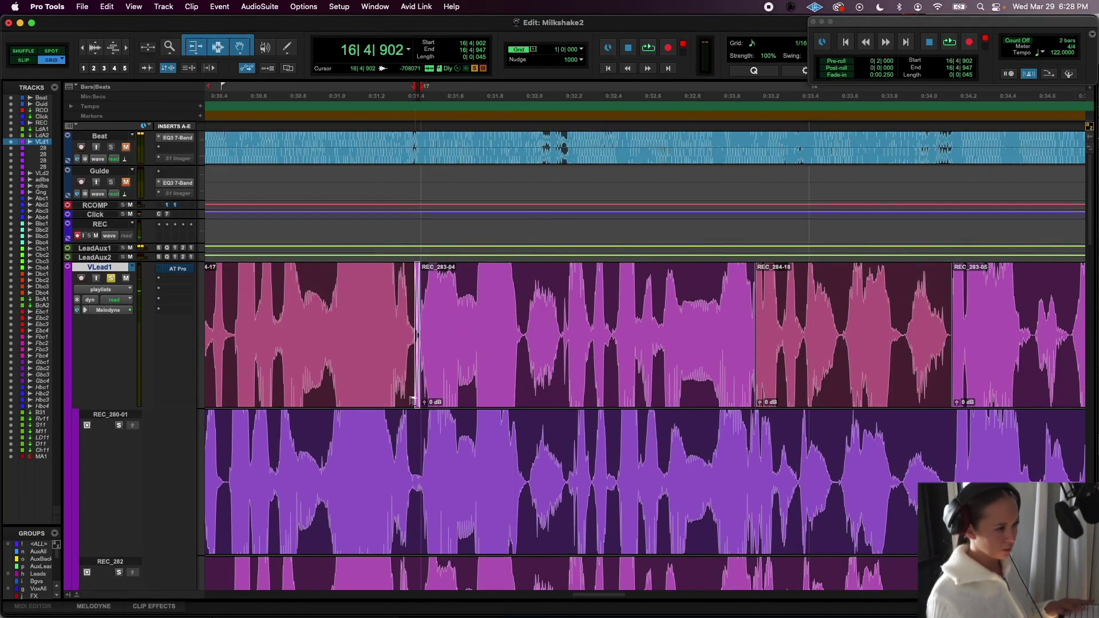
click(272, 307)
key(space)
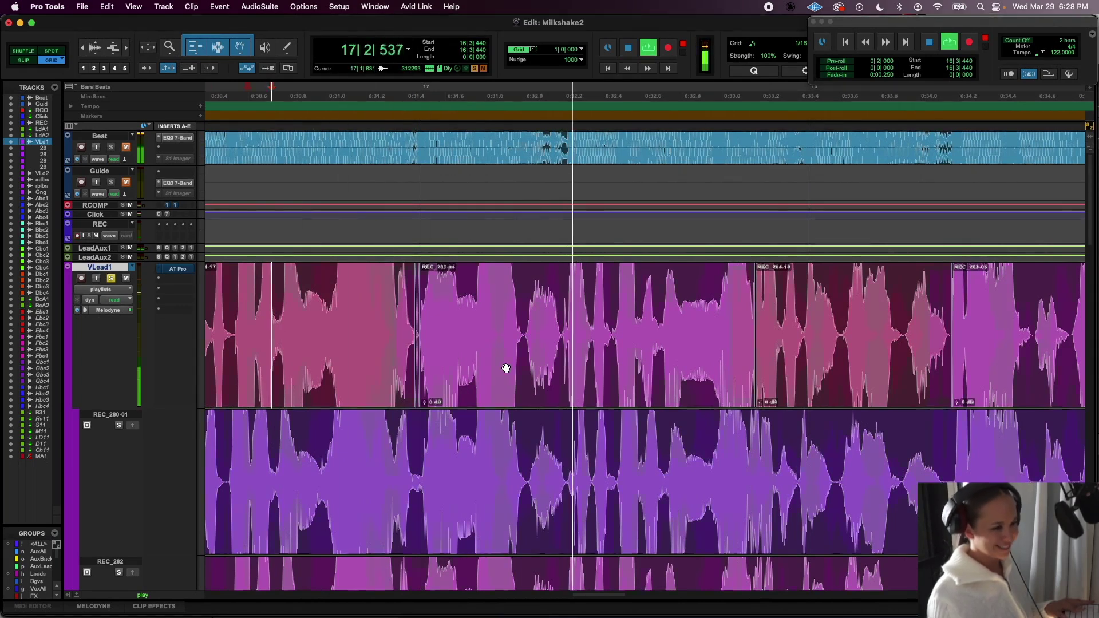
click(506, 368)
key(space)
- Extend the start of REC_284-18 on VLead1 earlier to 17|4|405
key(super+bracketright)
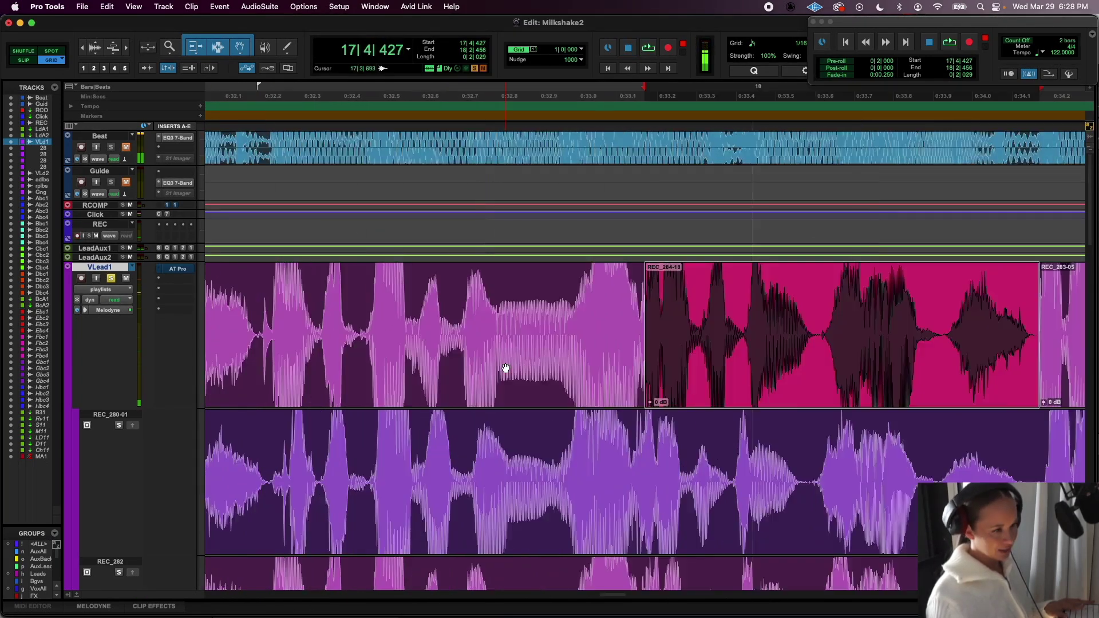
key(super+bracketright)
key(super+bracketright)
drag(654, 334, 624, 342)
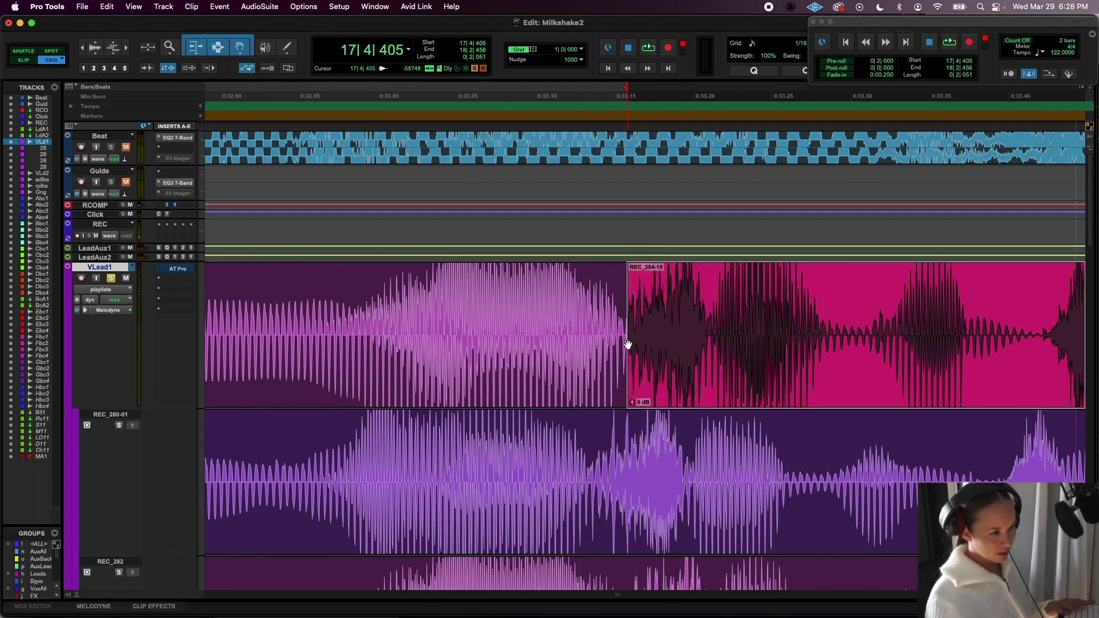
- Crossfade the join between REC_283-04 and REC_284-18 over 17 ticks, starting at 17|4|397
key(super+bracketright)
key(super+bracketright)
key(super+bracketright)
key(super+bracketright)
key(super+bracketleft)
key(super+bracketleft)
key(super+bracketleft)
key(super+bracketleft)
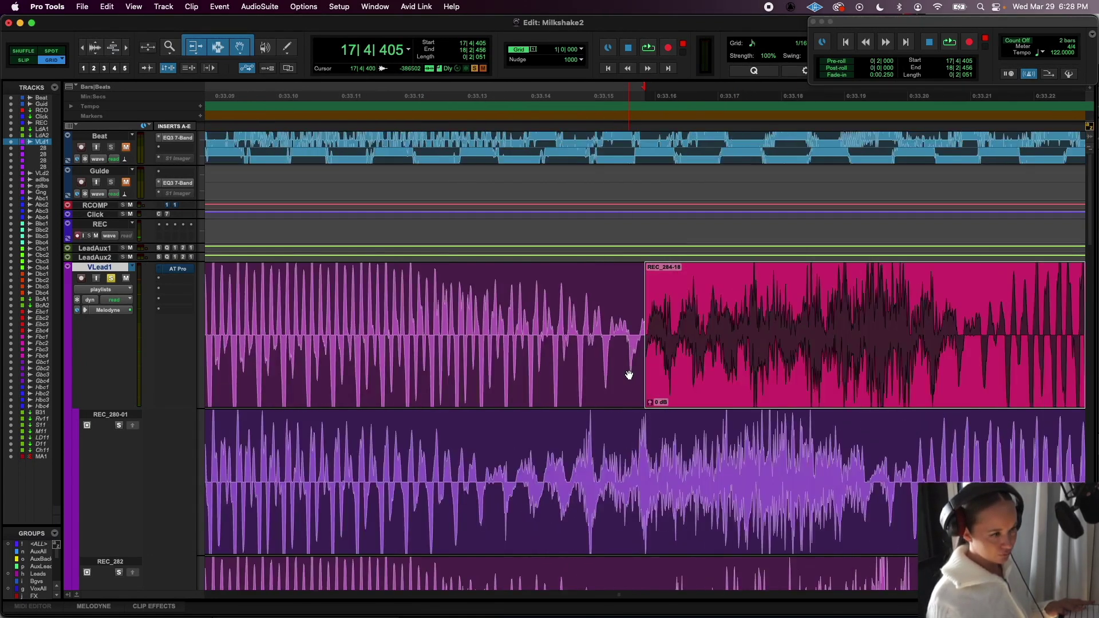
drag(643, 398, 637, 398)
key(super+bracketleft)
key(super+bracketleft)
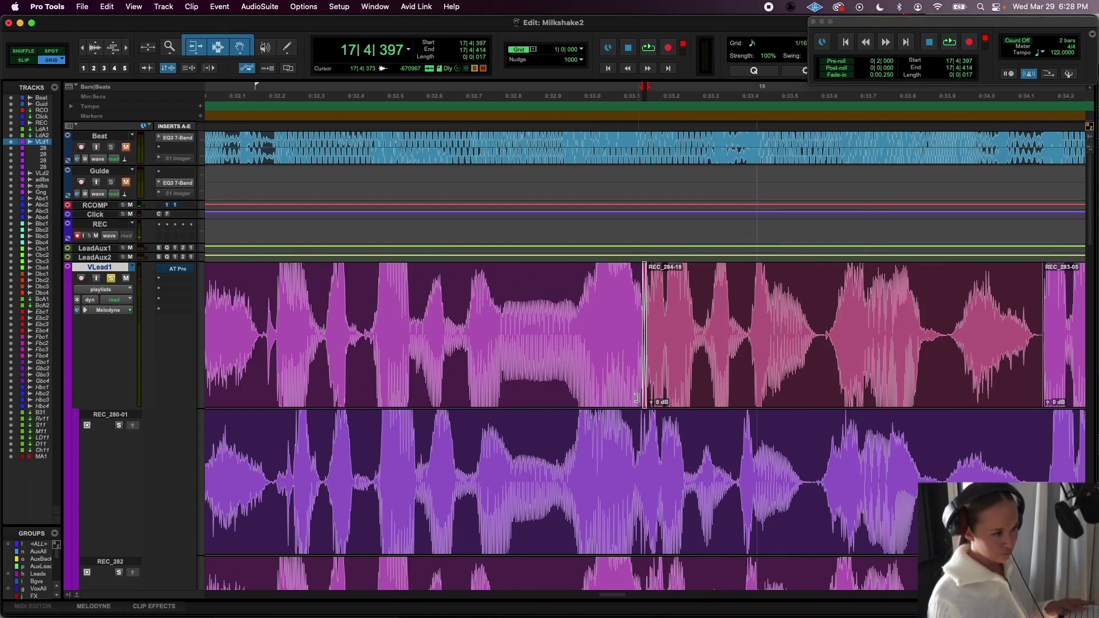
- Play the lead vocal across the join into REC_284-18 from 17|3|812 and again from 17|1|000
click(535, 304)
key(space)
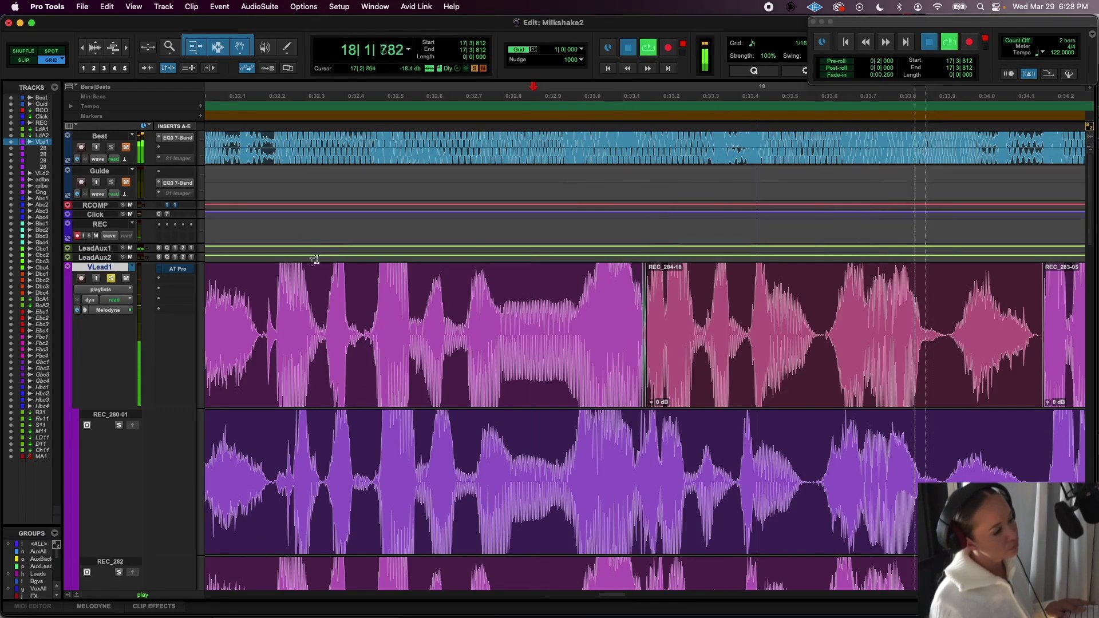
key(space)
click(252, 283)
key(space)
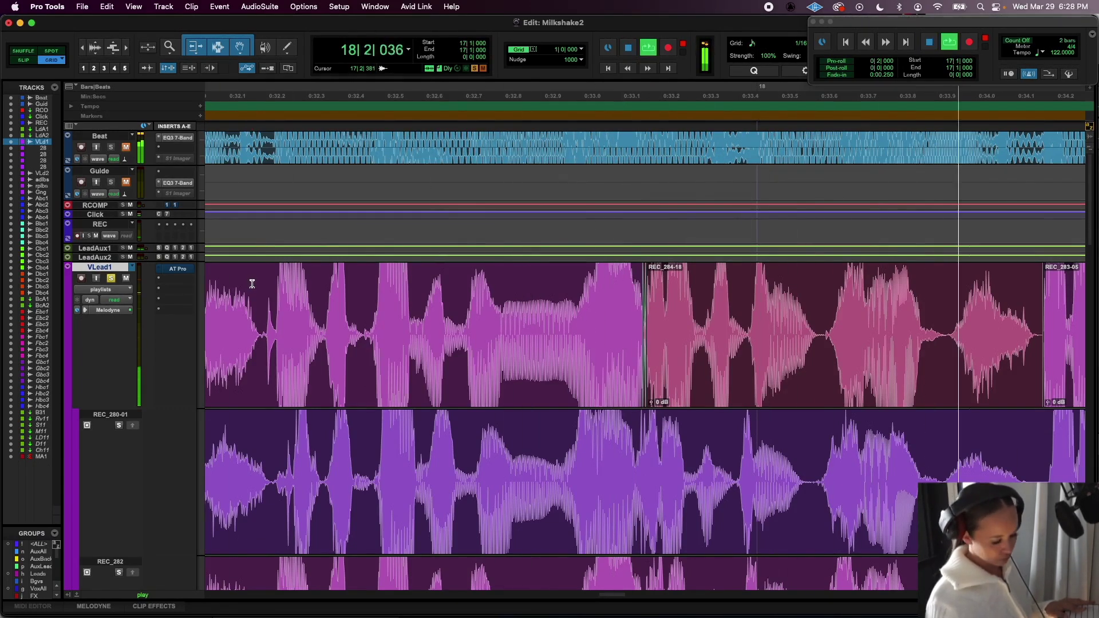
key(space)
- Move the start of REC_283-05 earlier and crossfade its join with REC_284-18 over about 23 ticks from 18|2|419
click(871, 383)
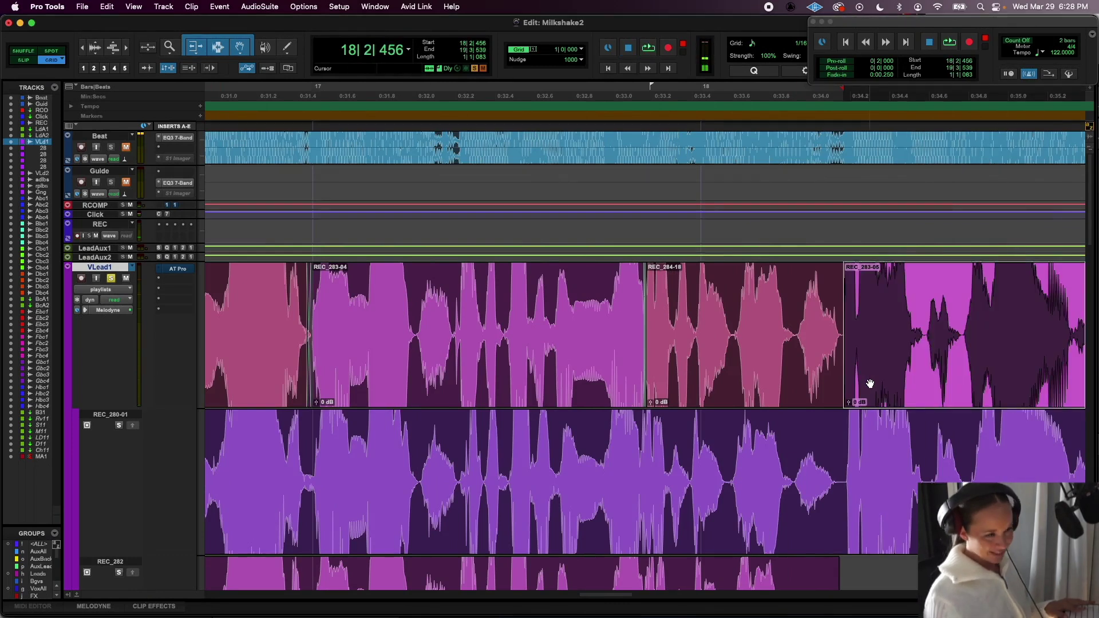
key(super+bracketright)
drag(648, 340, 633, 367)
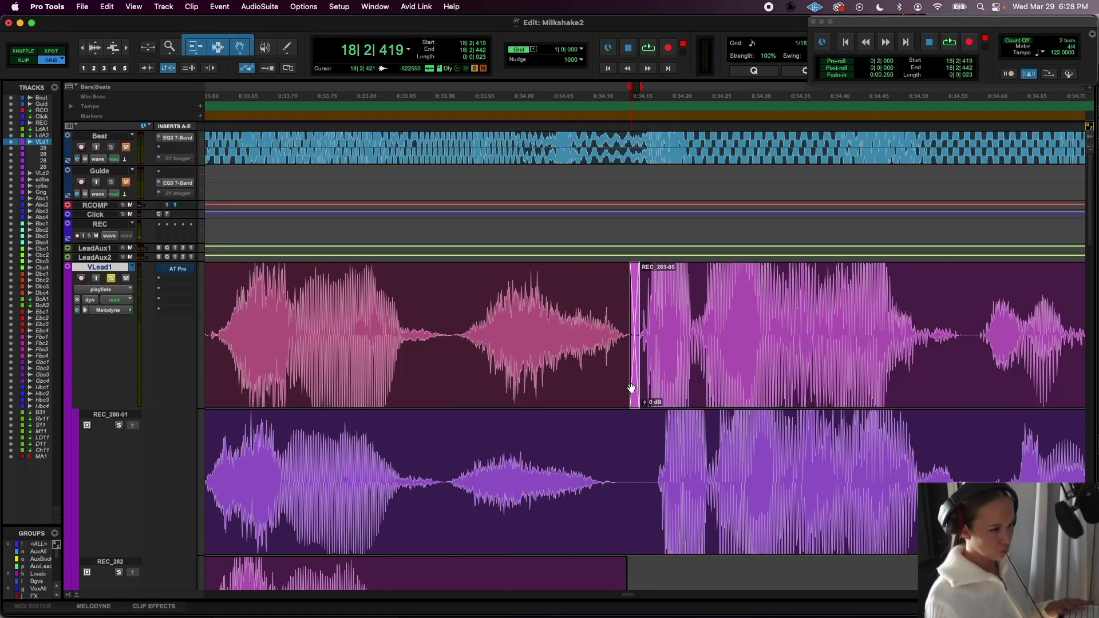
- Play the lead vocal across the join into REC_283-05 from 18|1|569 and 18|1|000
key(super+bracketleft)
key(space)
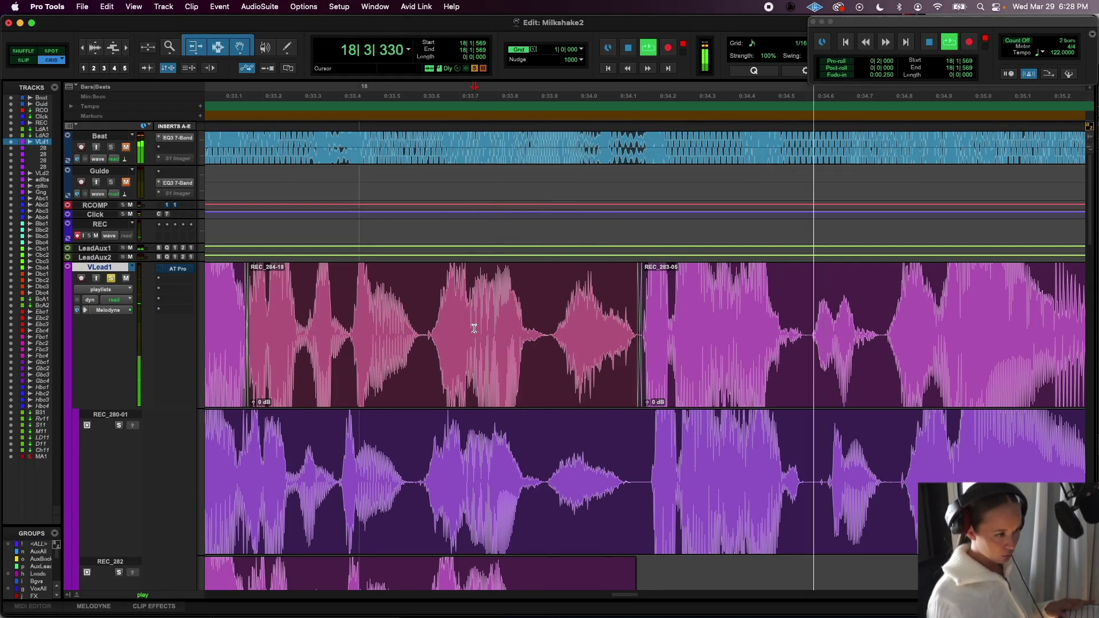
key(super+bracketleft)
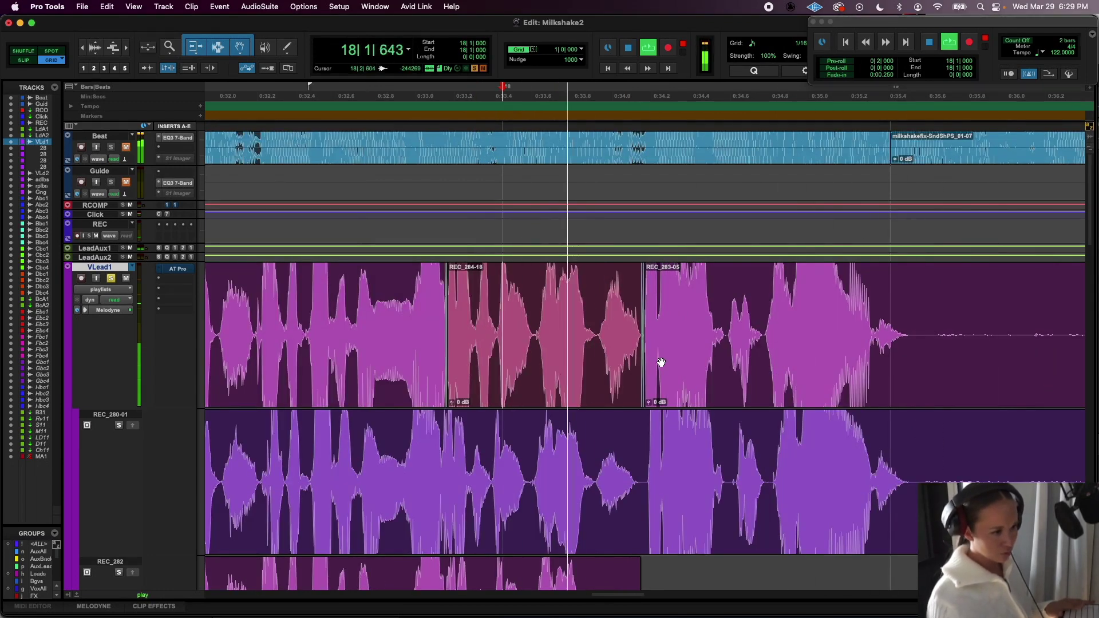
- Move the join between REC_284-18 and REC_283-05 on VLead1 earlier, into the gap before the preceding short note
click(660, 362)
key(space)
key(t)
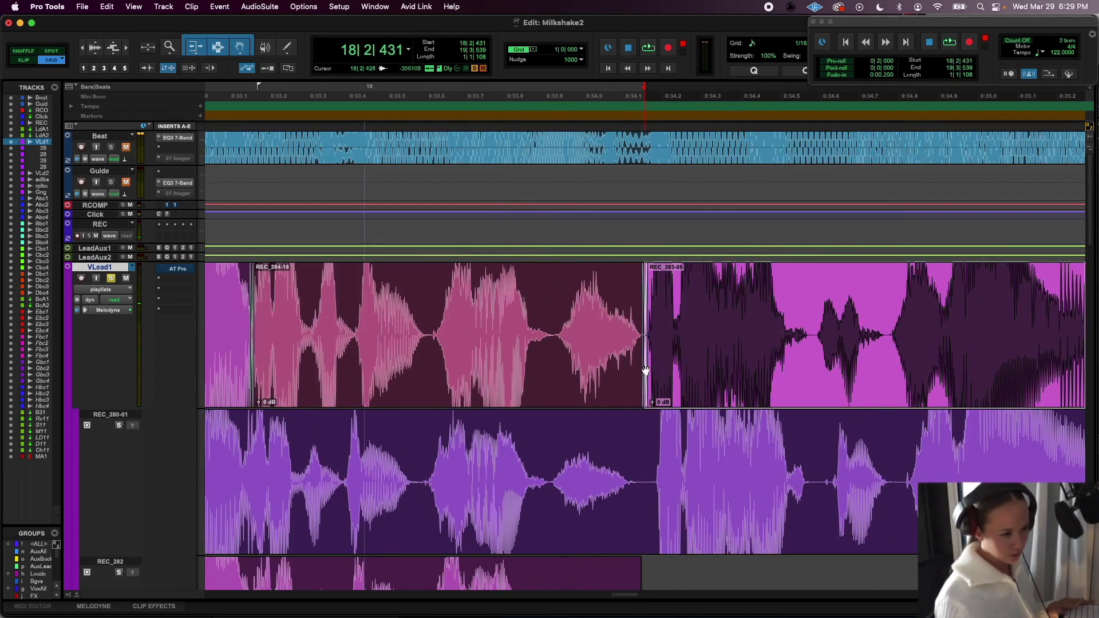
click(646, 403)
drag(646, 401, 541, 418)
- Play the lead vocal from 18|1|000 across the repositioned join into REC_283-05
click(356, 319)
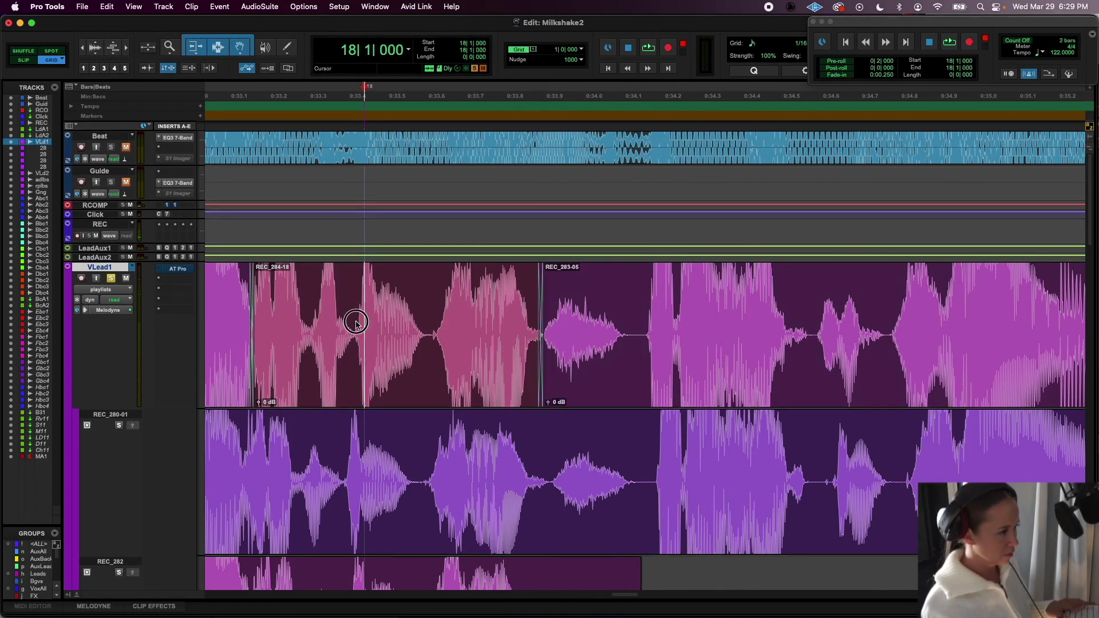
key(space)
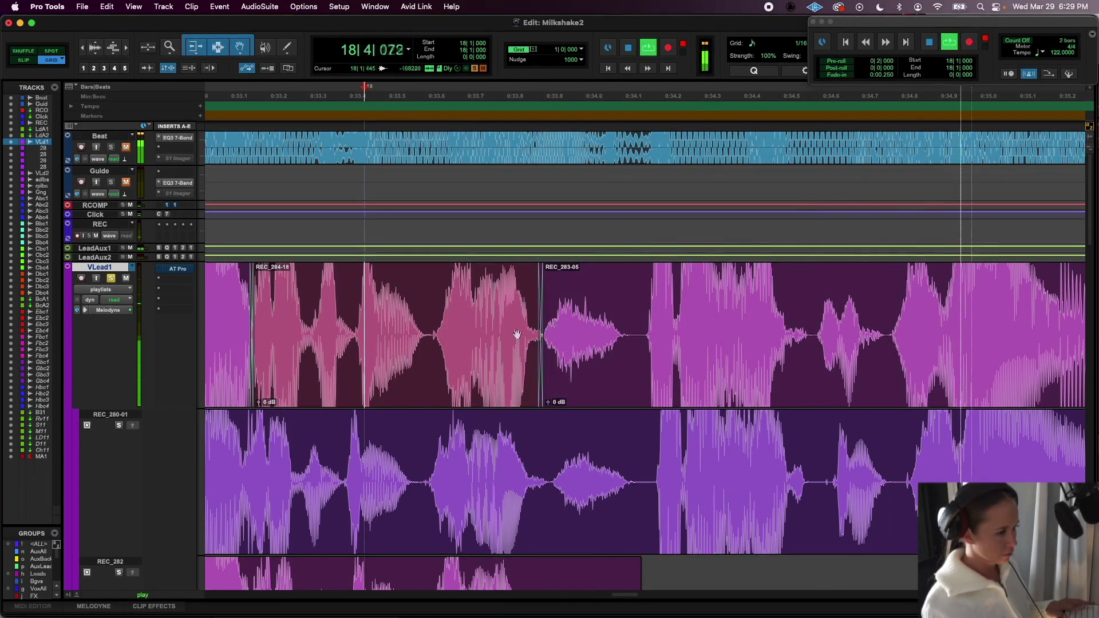
key(space)
- Split REC_283-05 at 18|2|383, nudge the short piece before the split later, and crossfade its end over 32 ticks from 18|2|411
click(636, 332)
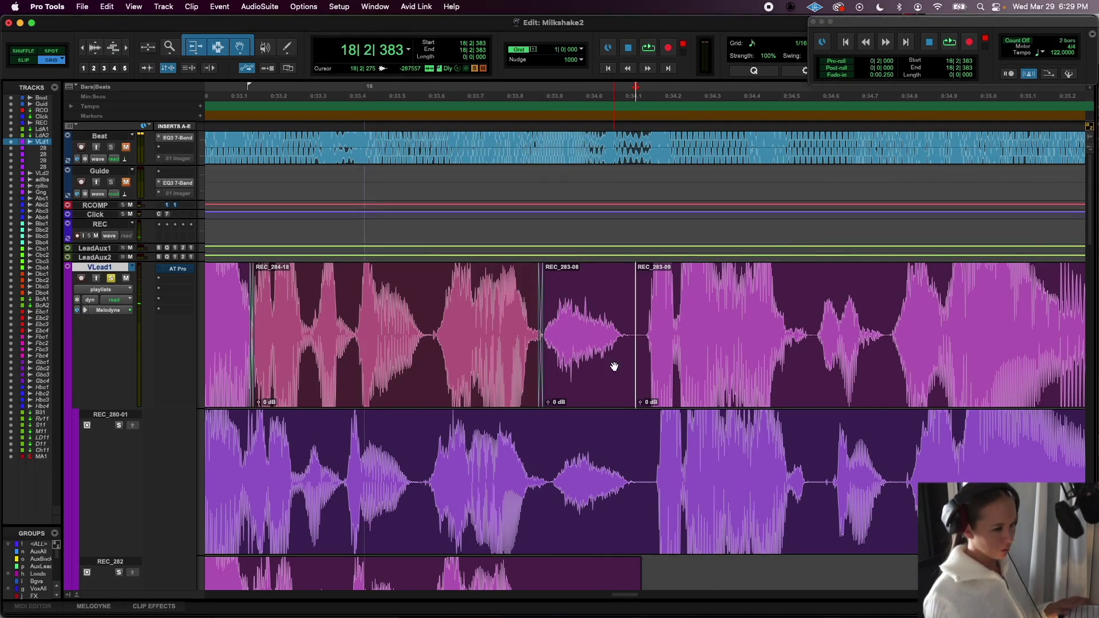
click(615, 367)
key(KP_Add)
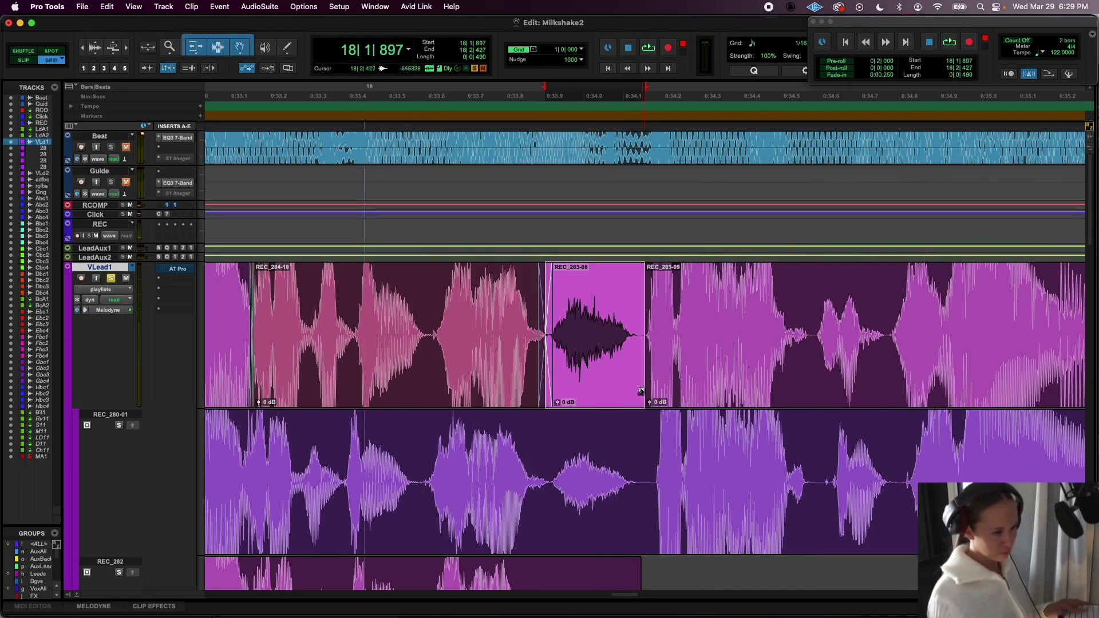
drag(641, 403, 644, 401)
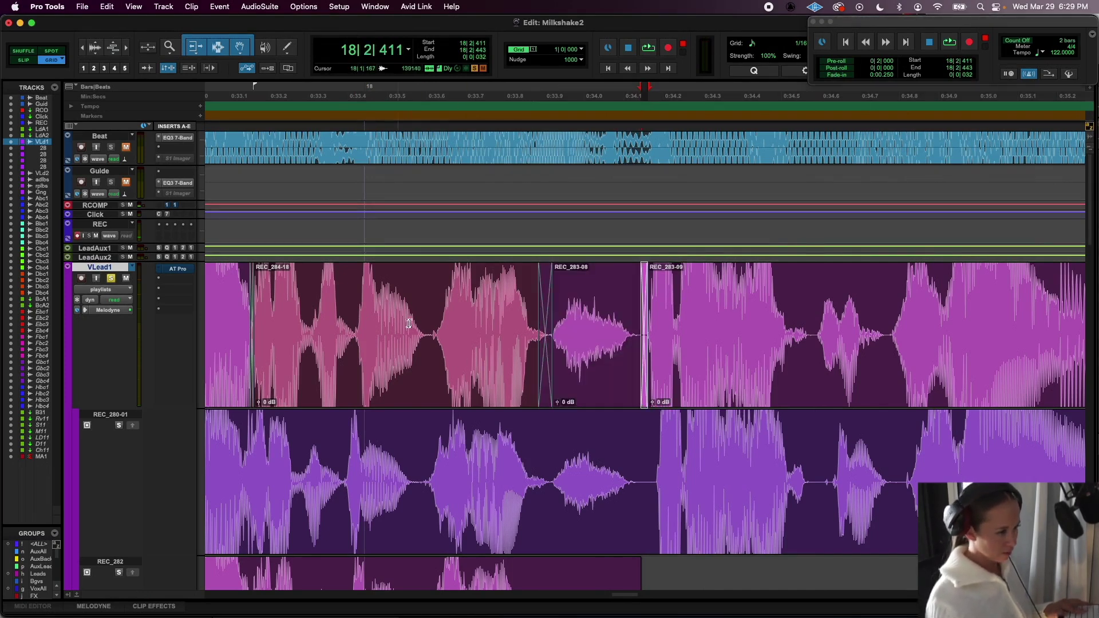
- Play the lead vocal from 18|1|000 across both joins around the nudged short clip REC_283-08
click(439, 327)
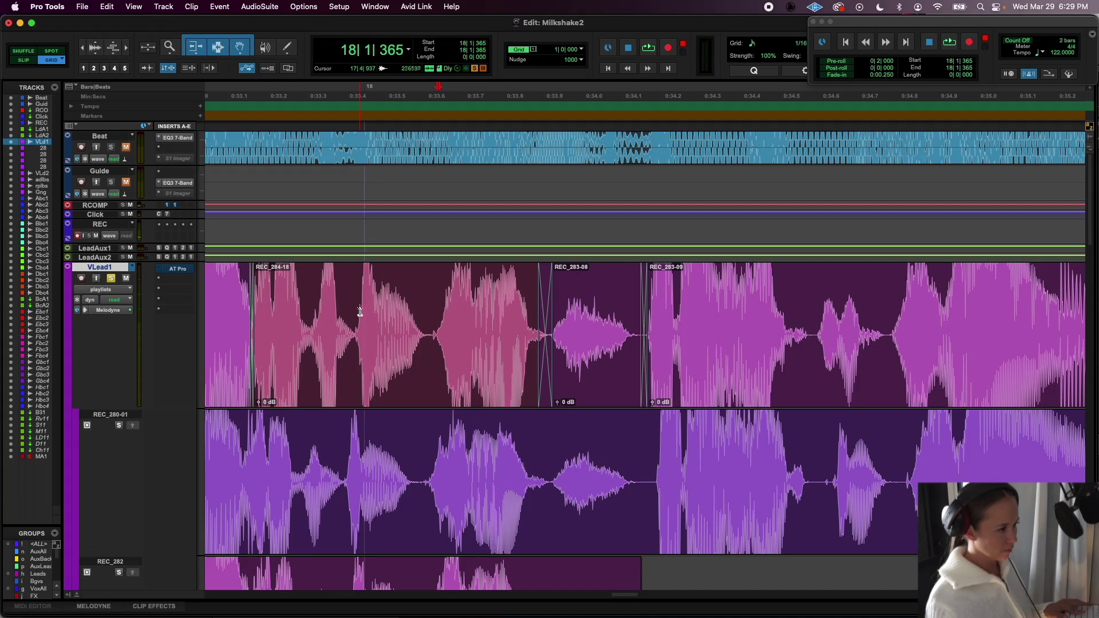
key(space)
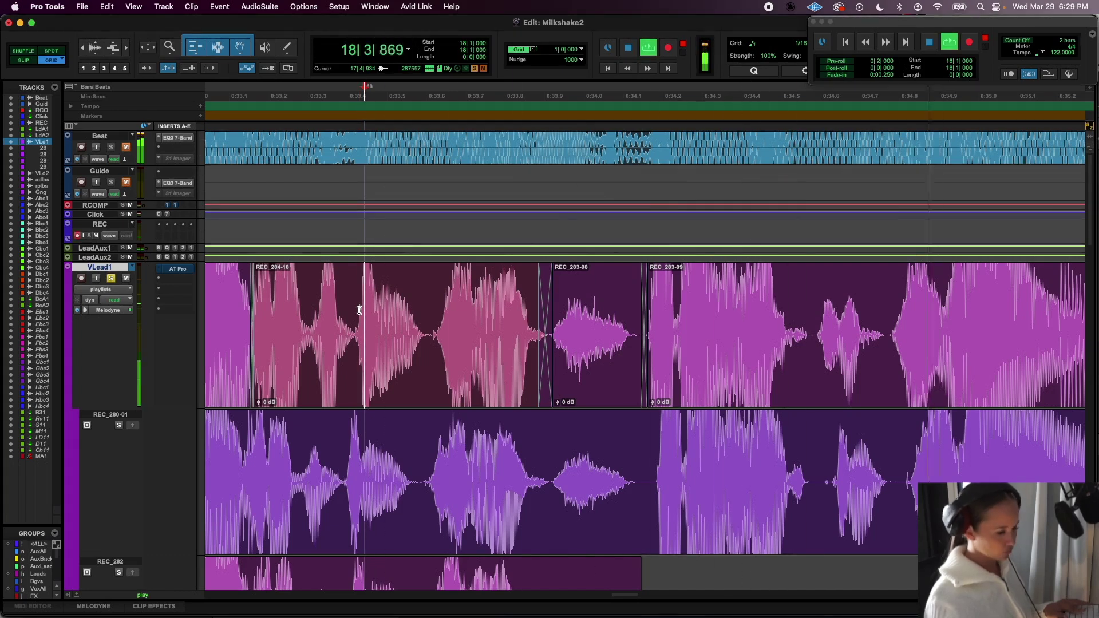
key(super+bracketleft)
key(space)
- Cut the end of REC_283-09 at 19|1|556 with a fade-out from 19|1|194, and delete the two trailing clips after it
key(super+bracketleft)
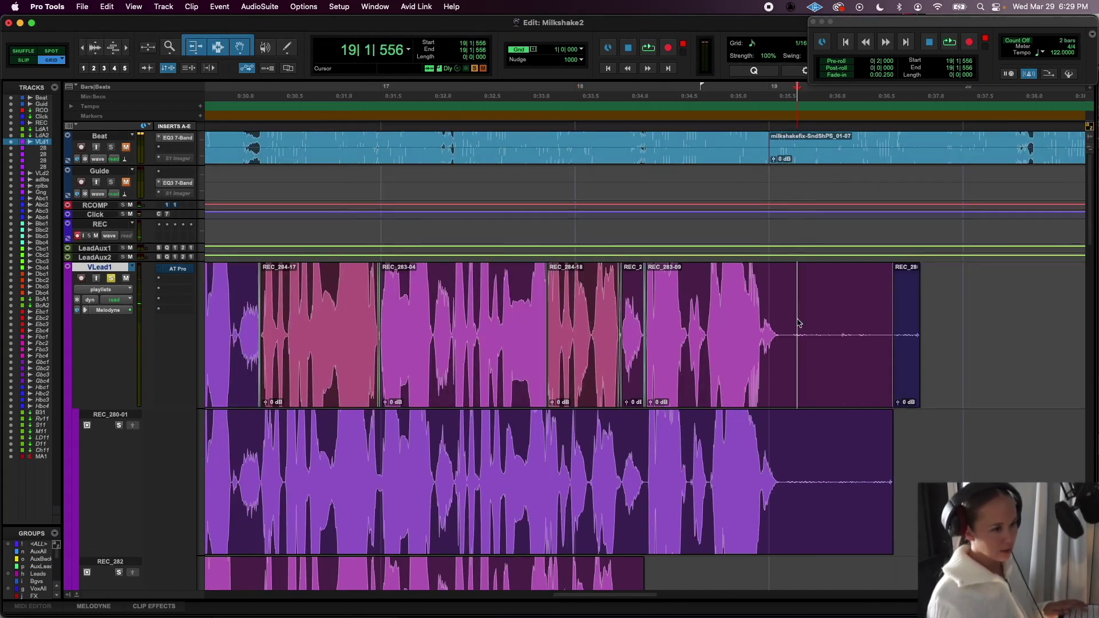
key(b)
drag(792, 272, 779, 271)
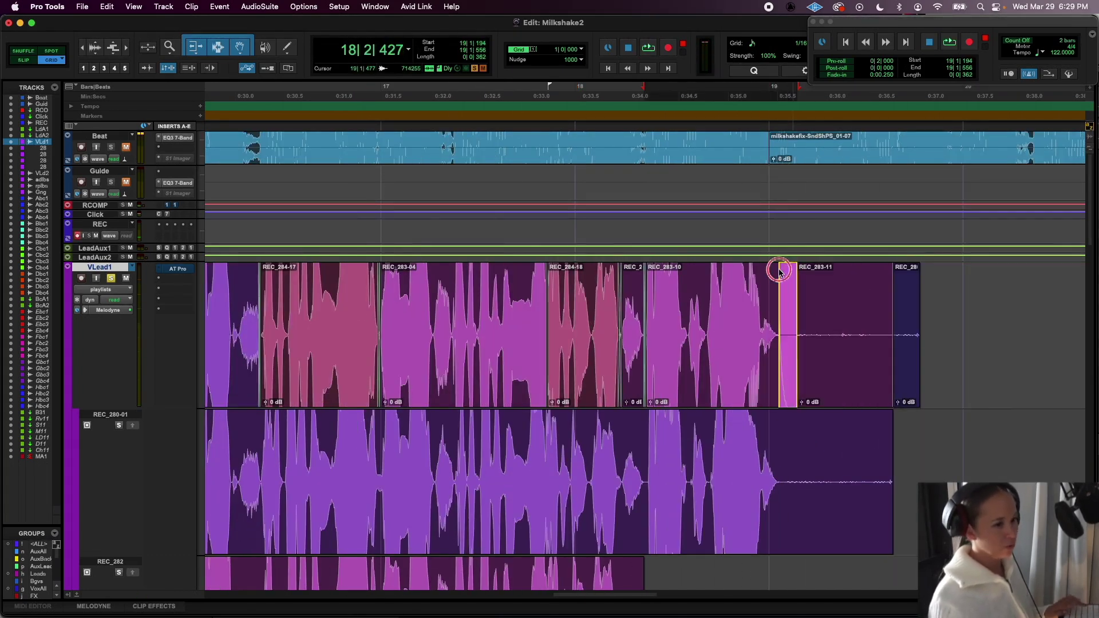
click(850, 355)
shift+click(914, 356)
key(Delete)
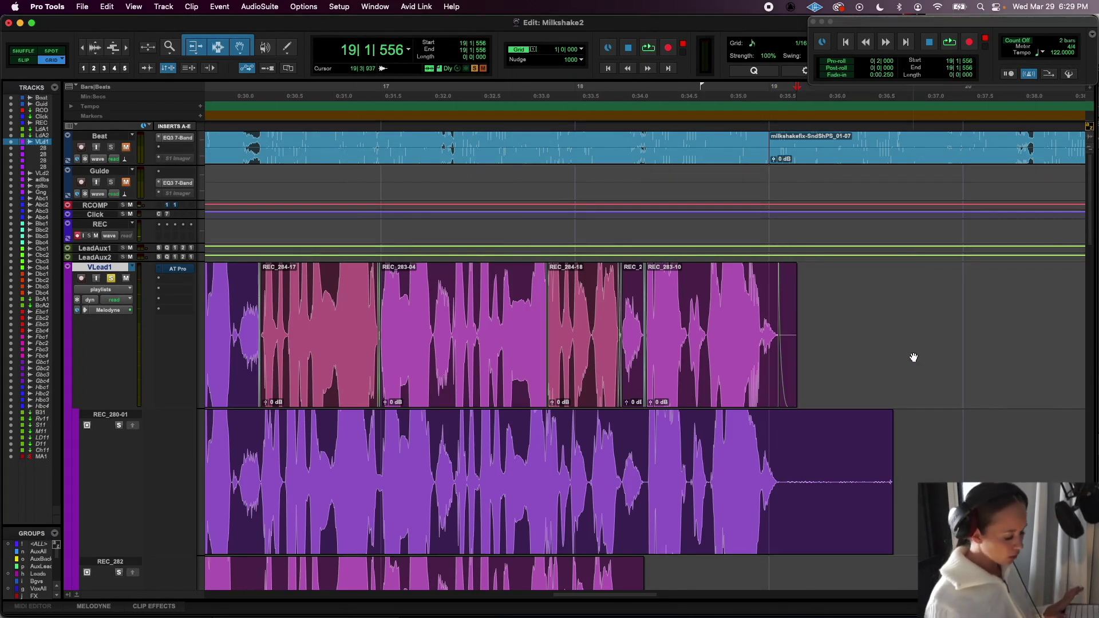
- Record a vocal take on the REC track from 11|1|000
key(super+bracketleft)
key(super+bracketleft)
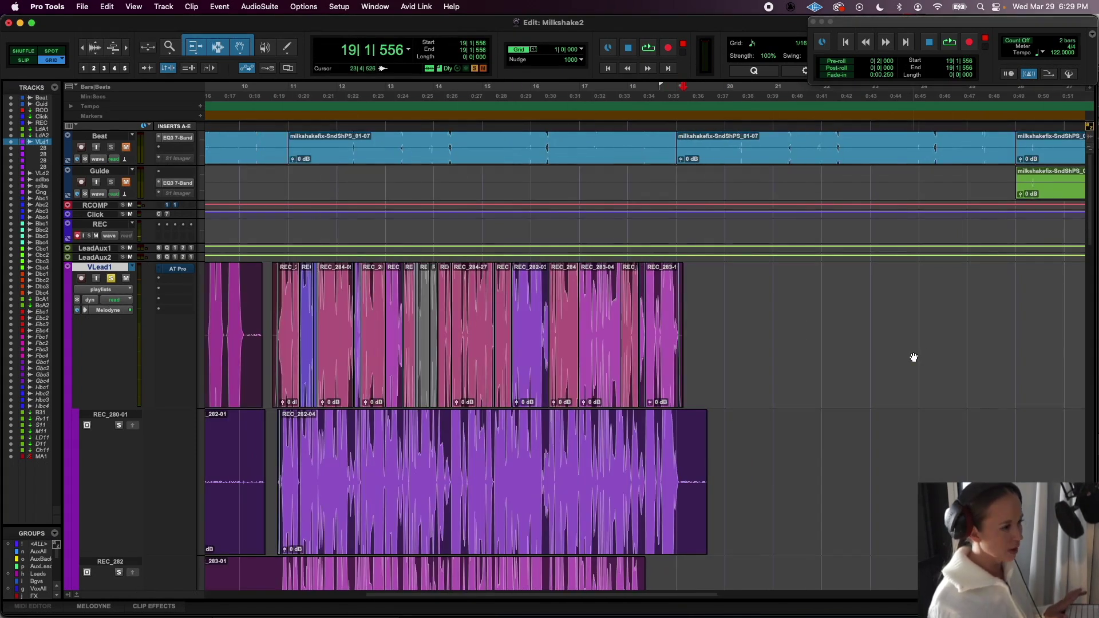
click(409, 229)
key(super+bracketright)
key(super+bracketright)
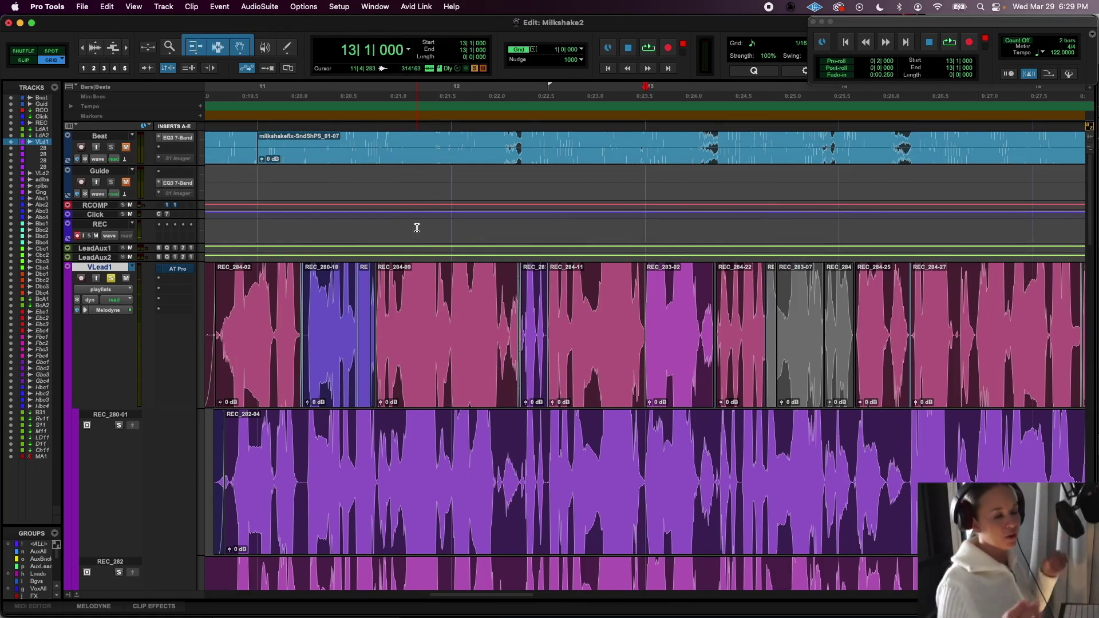
click(460, 227)
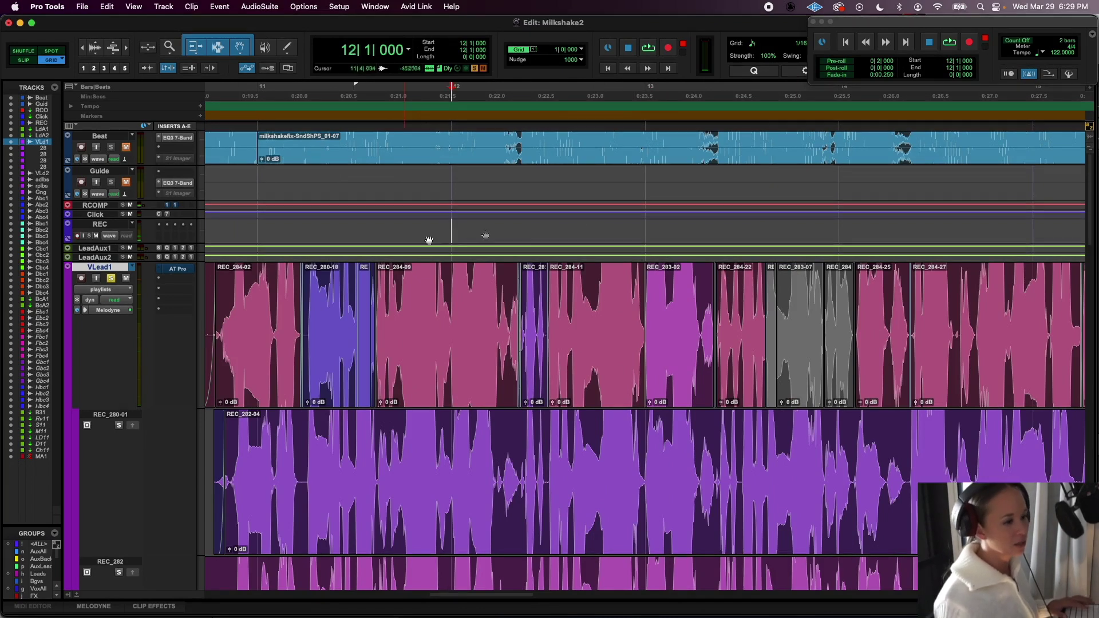
click(958, 313)
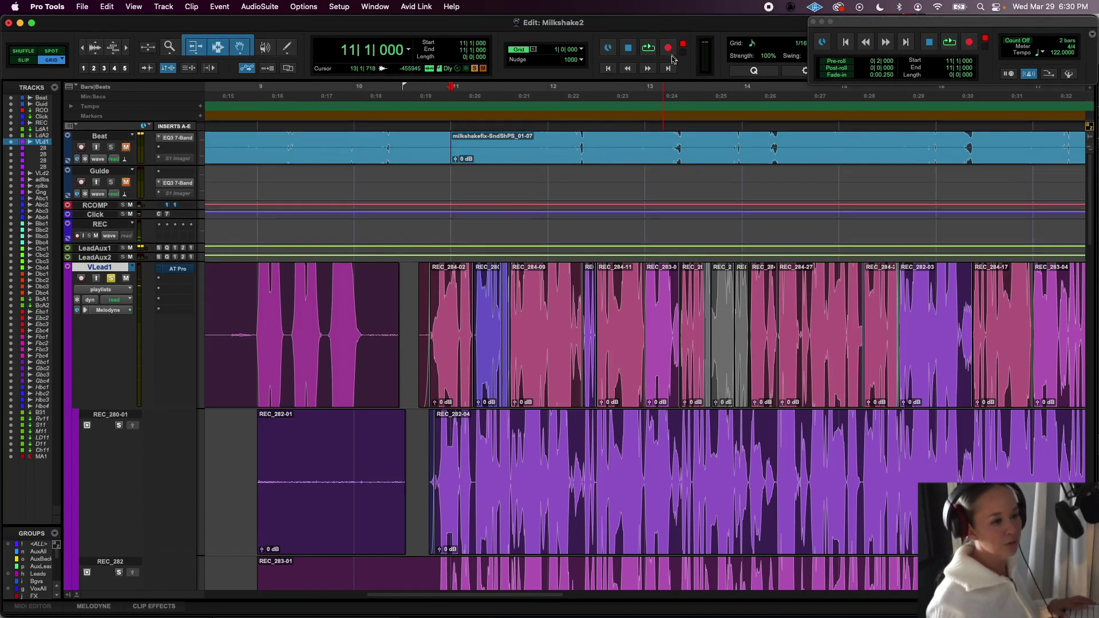
key(t)
scroll(640, 546, right, 2)
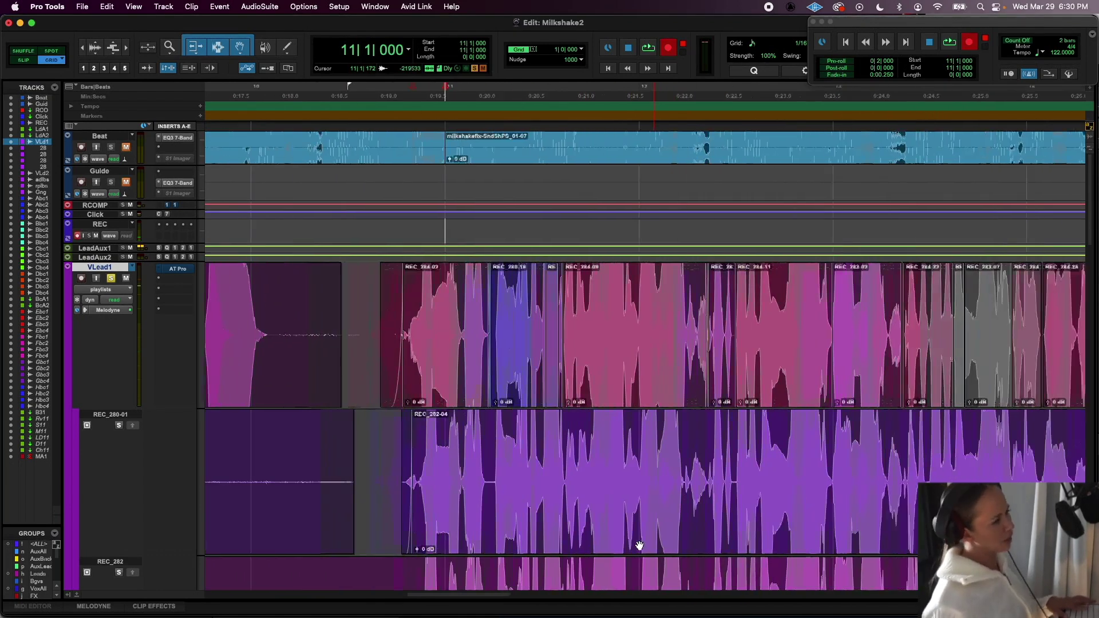
key(space)
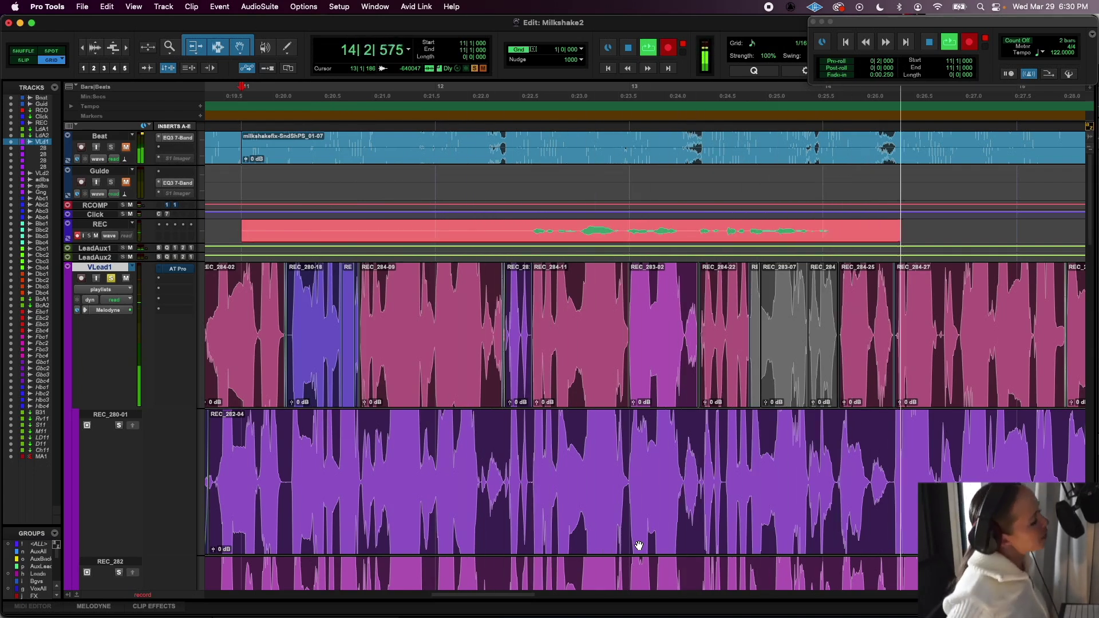
key(space)
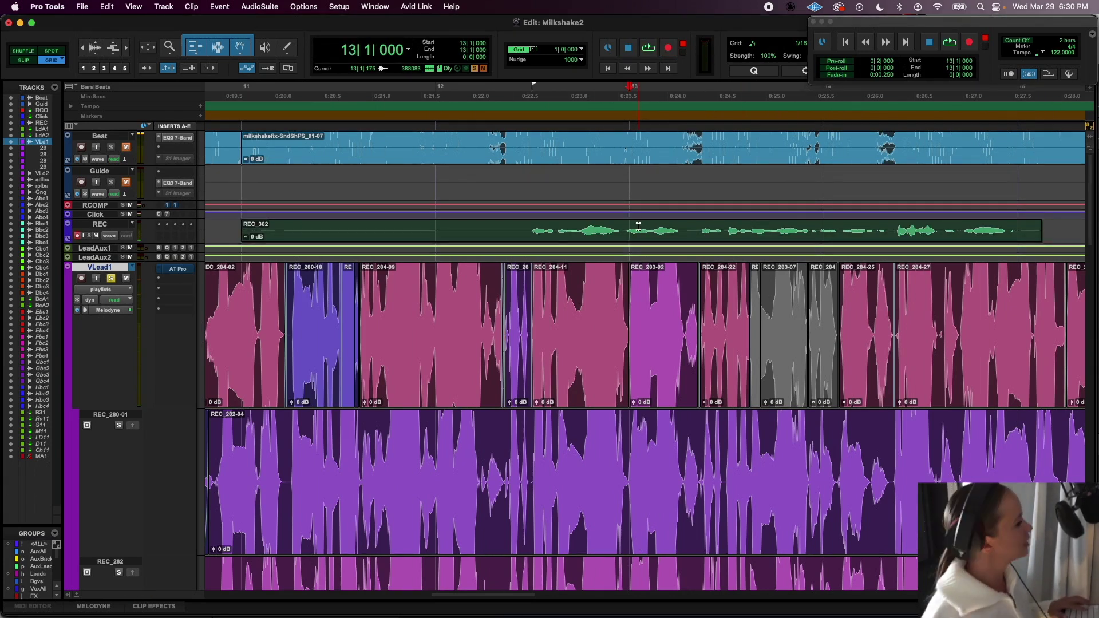
- Switch to the Console mixer to check the microphone input, and return to the Milkshake2 session in Pro Tools
key(super+Tab)
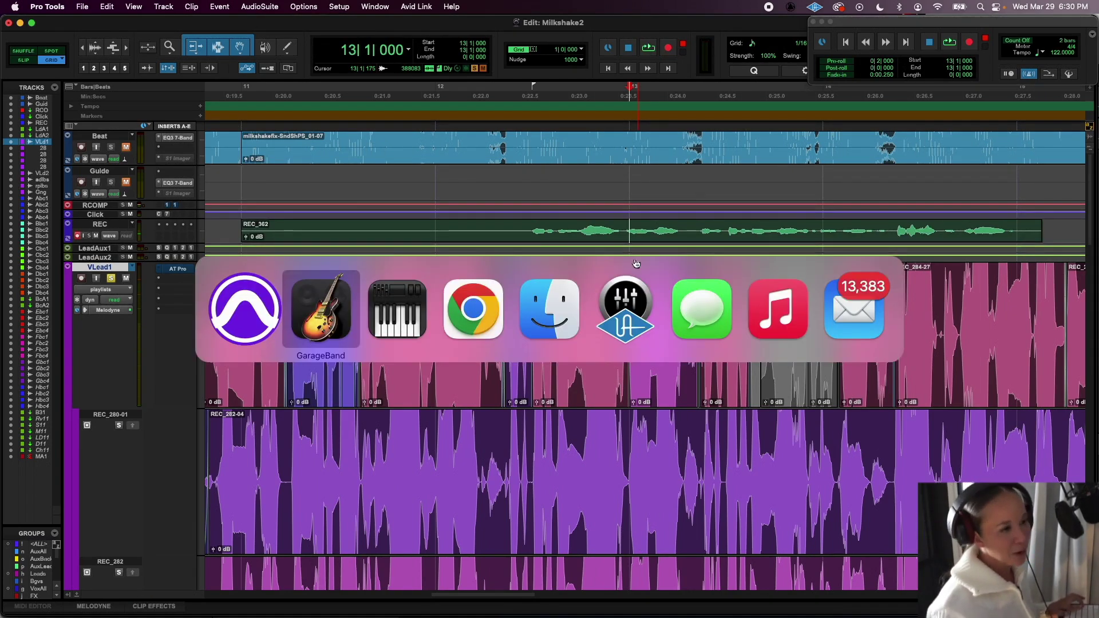
click(626, 309)
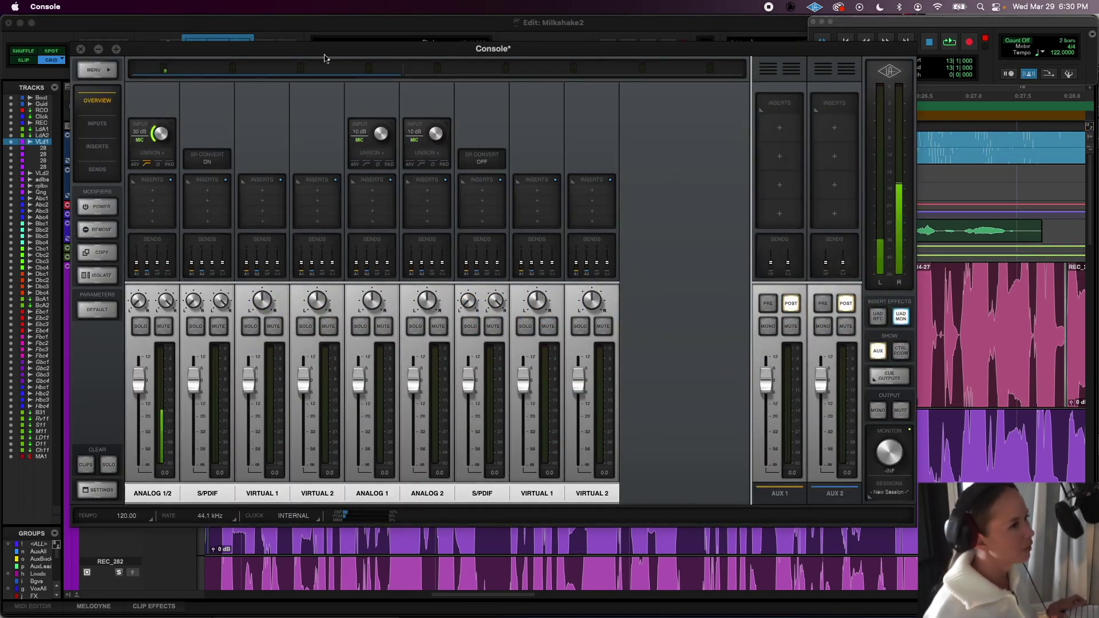
click(689, 27)
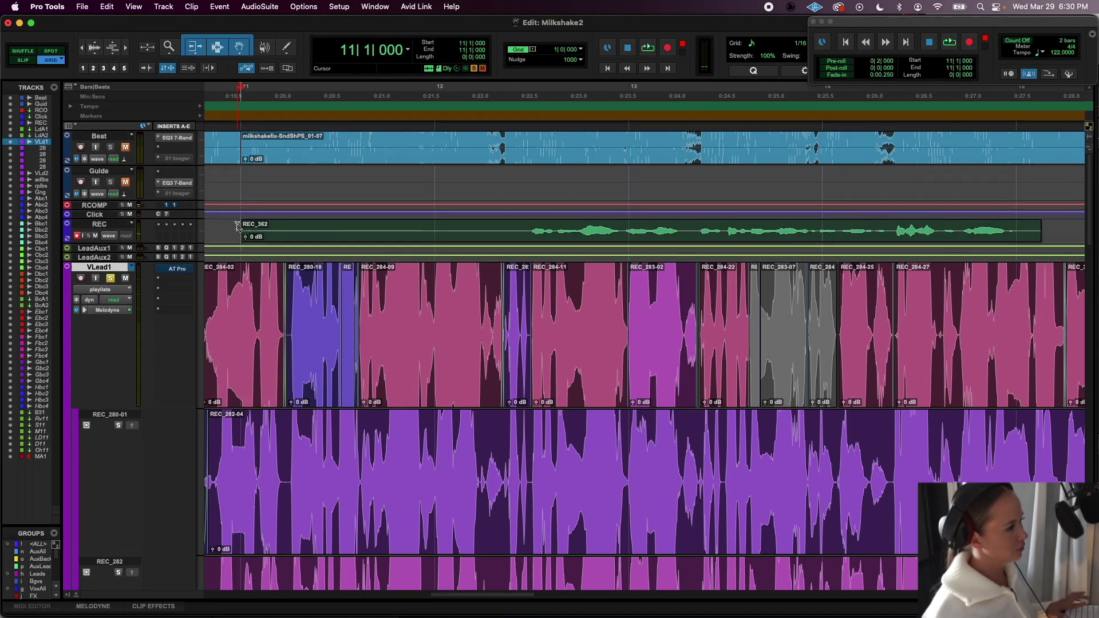
- Delete the take REC_362 from the REC track and record a new take from 11|1|000
click(578, 237)
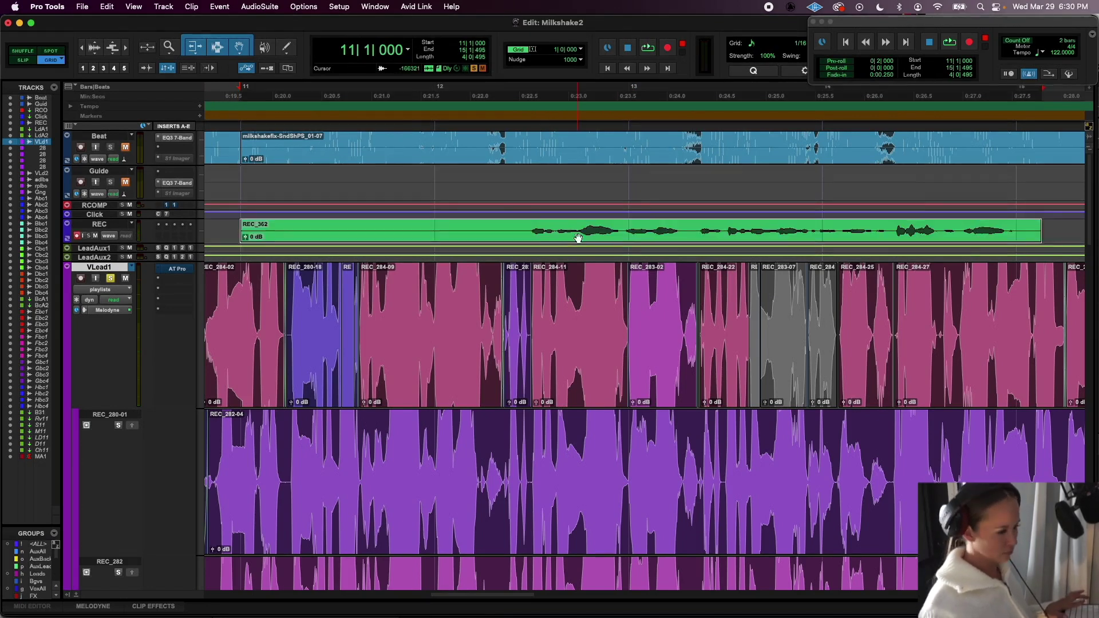
key(Delete)
click(665, 50)
key(space)
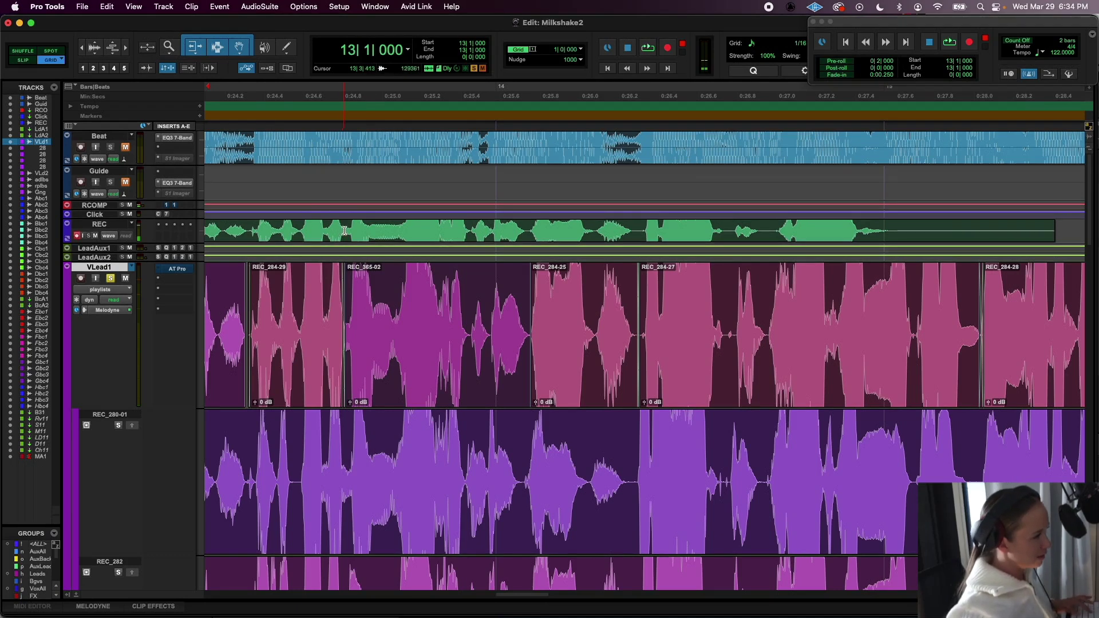
- Move the matching phrase of the new take from REC to VLead1 at 13|3|413, and crossfade it into REC_284-25 over 29 ticks from 14|1|279
drag(344, 230, 479, 339)
click(552, 385)
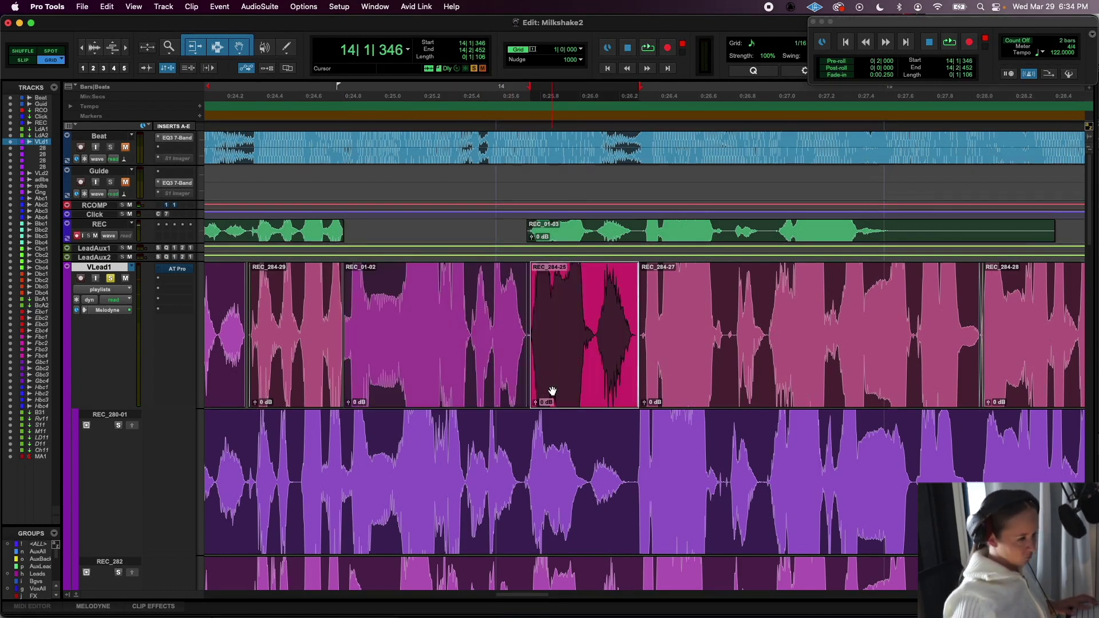
key(super+bracketright)
key(super+bracketright)
drag(647, 344, 619, 383)
key(r)
key(r)
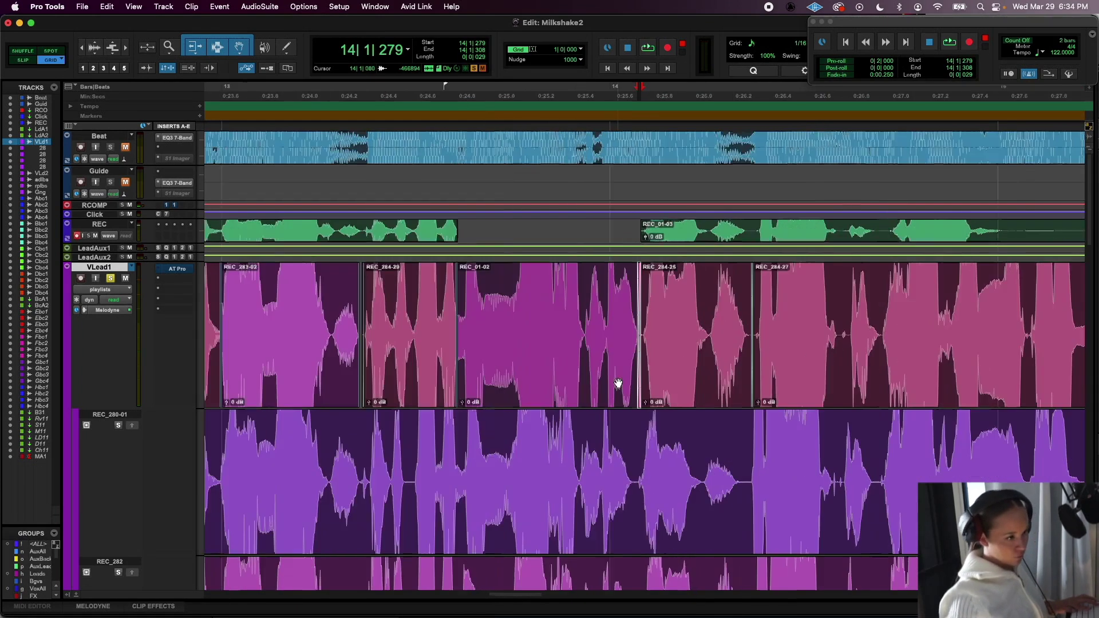
- Move the join between REC_284-29 and REC_01-02 slightly later and crossfade it over 12 ticks from 13|3|478
click(514, 348)
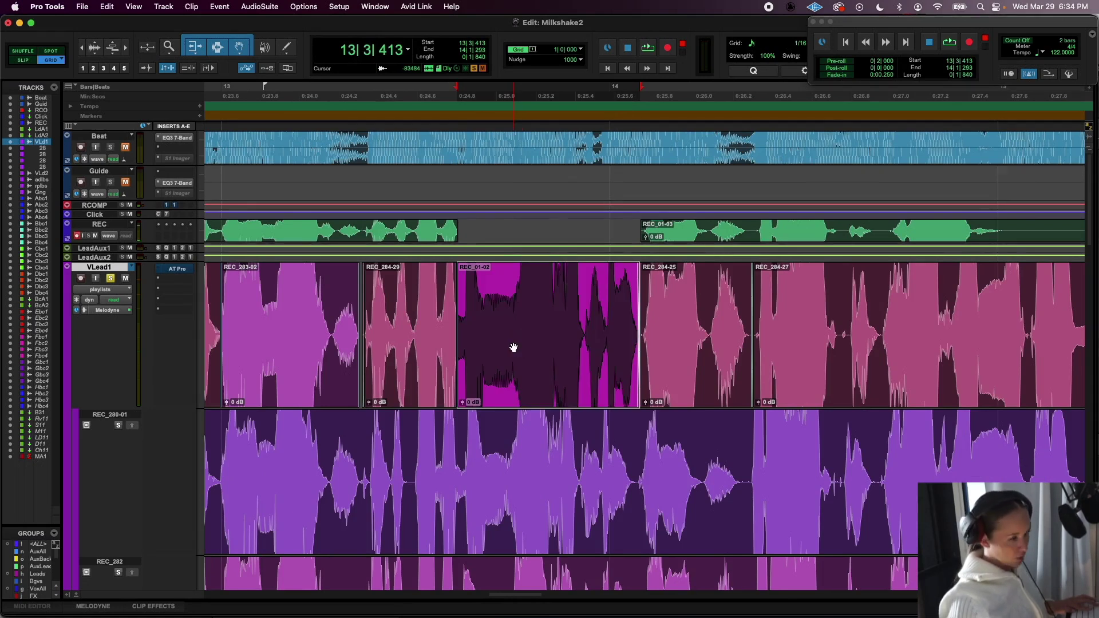
key(super+bracketright)
key(super+bracketright)
drag(636, 332, 671, 344)
click(672, 381)
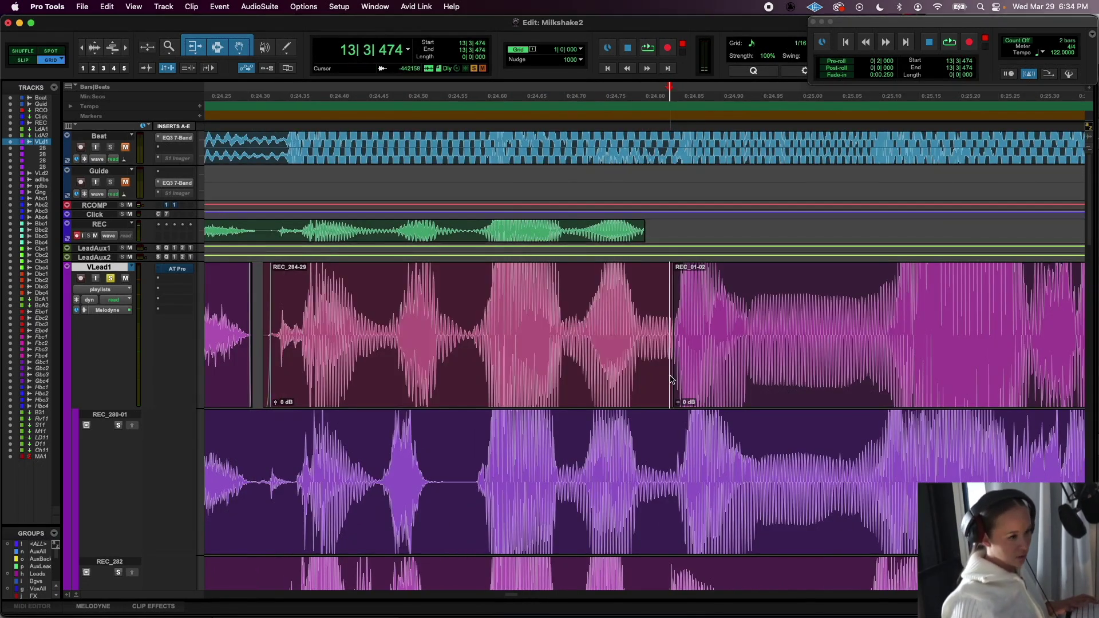
click(673, 405)
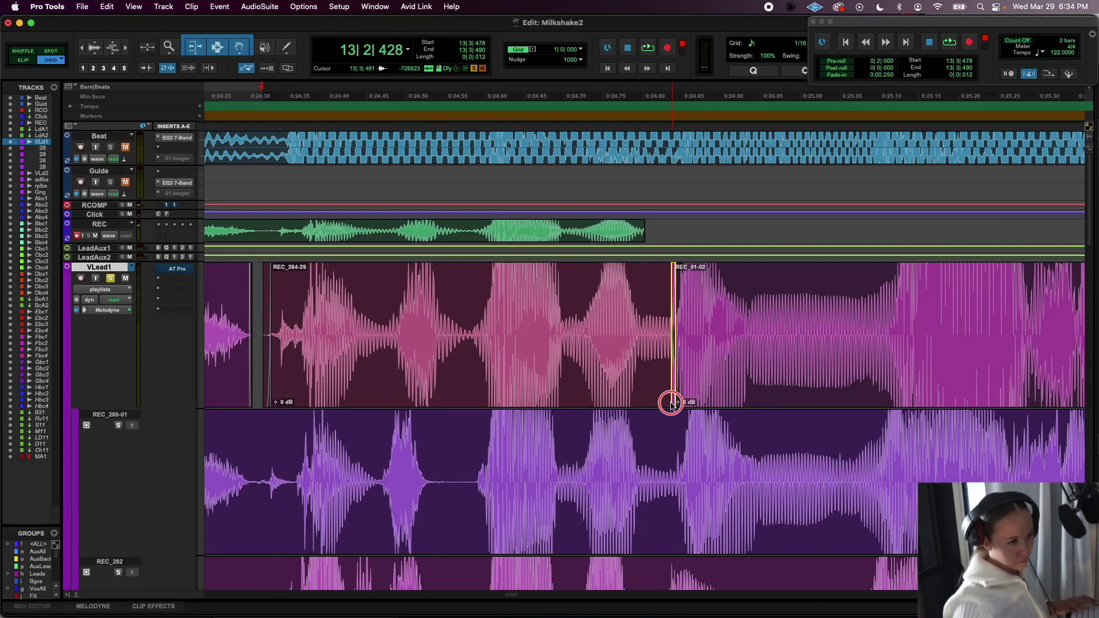
click(672, 403)
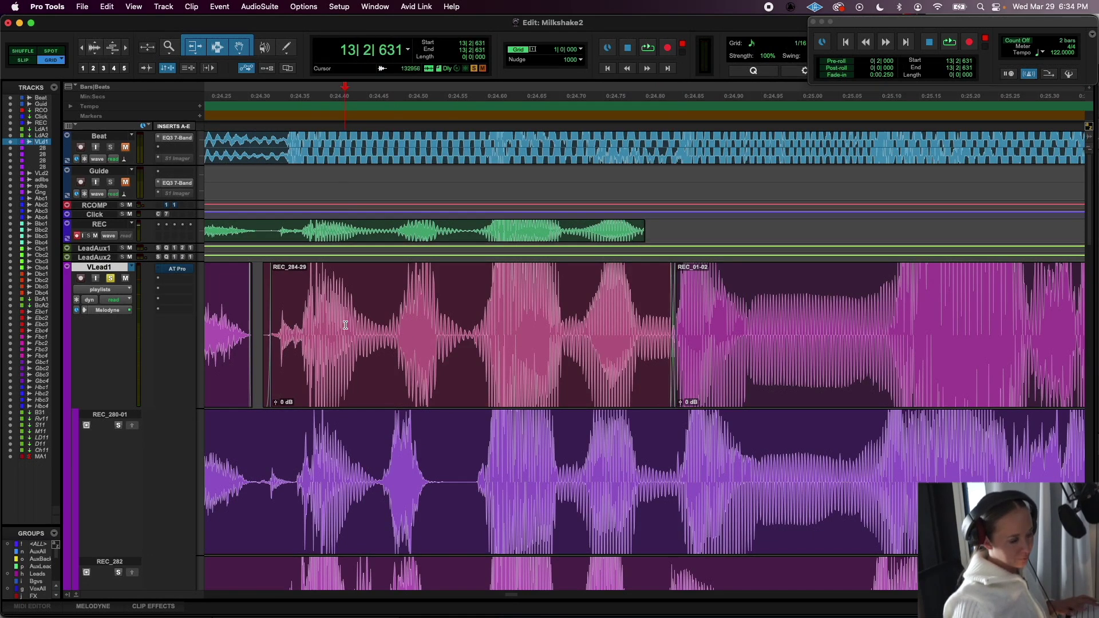
- Play the lead vocal from 13|1|677, and shift the crossfade between REC_01-02 and REC_284-25 later to start at 14|1|296
key(space)
key(r)
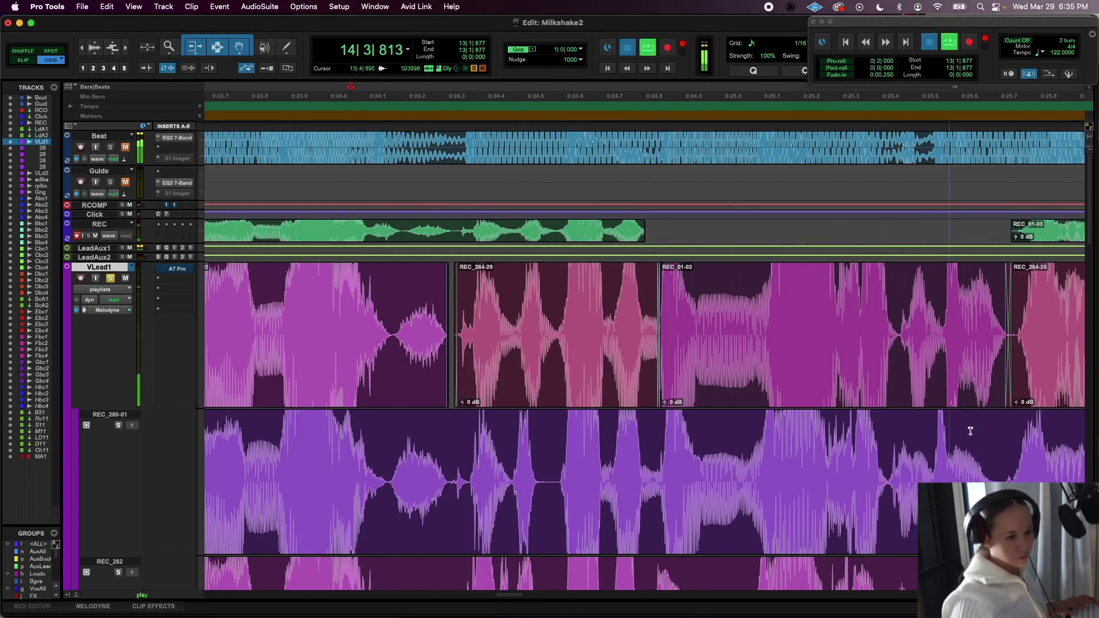
key(space)
drag(1011, 402, 1014, 405)
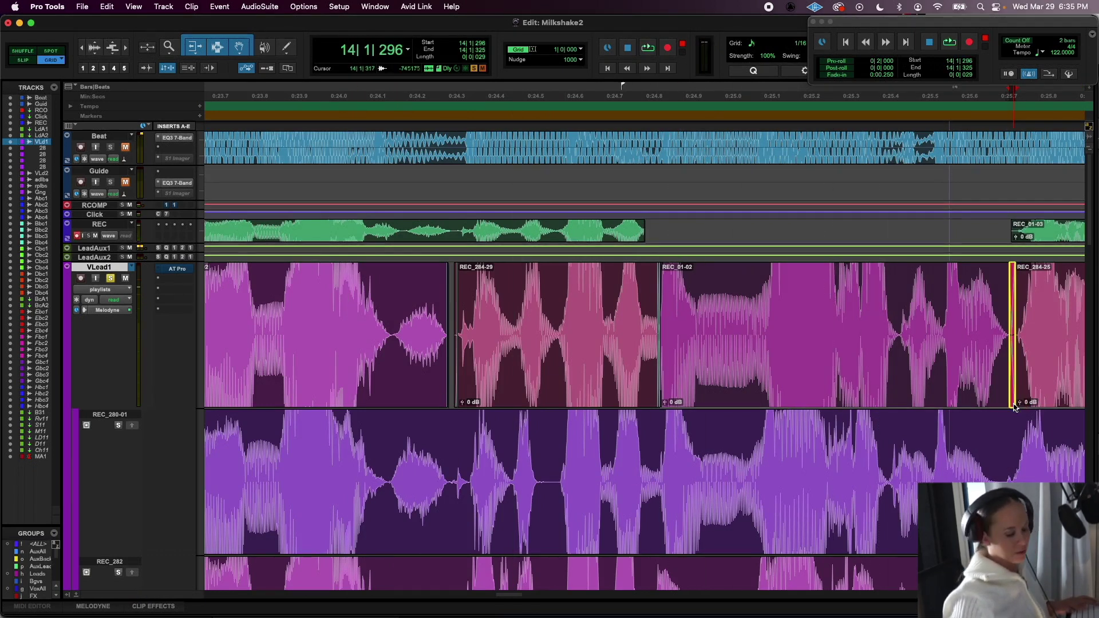
key(r)
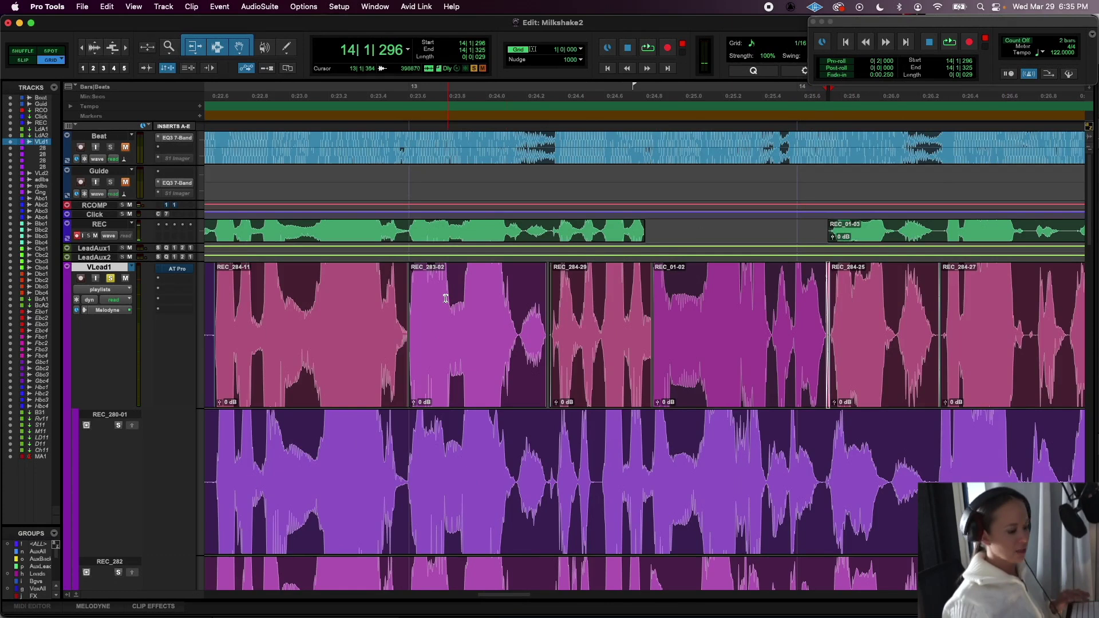
- Delete the leftover take pieces REC_01-01 and REC_01-03 from the REC track
key(r)
key(r)
click(456, 240)
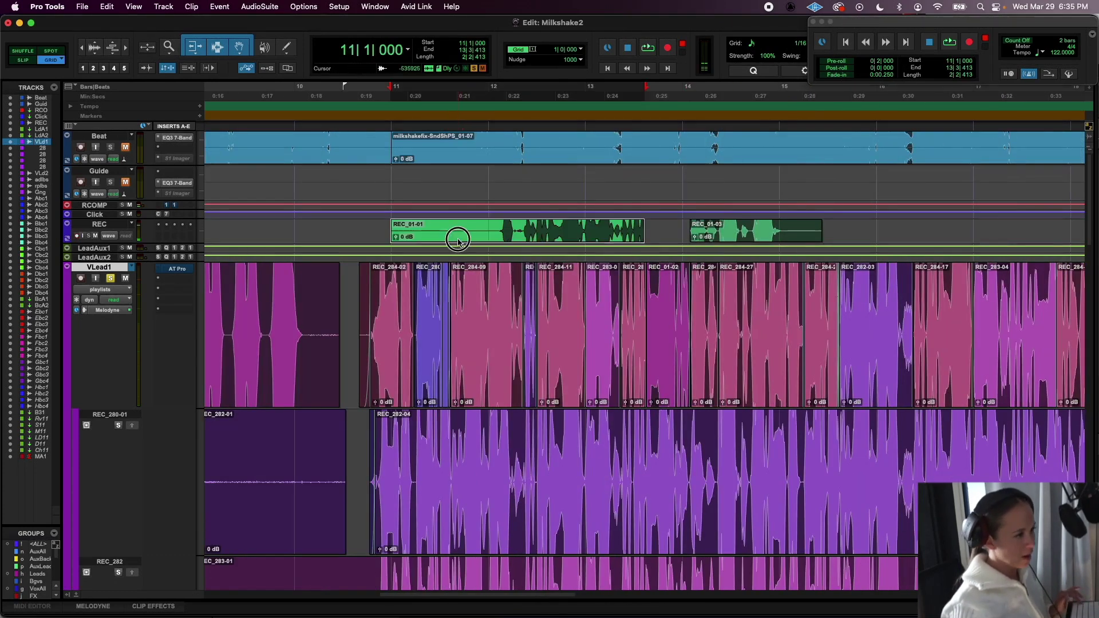
shift+click(766, 243)
key(Delete)
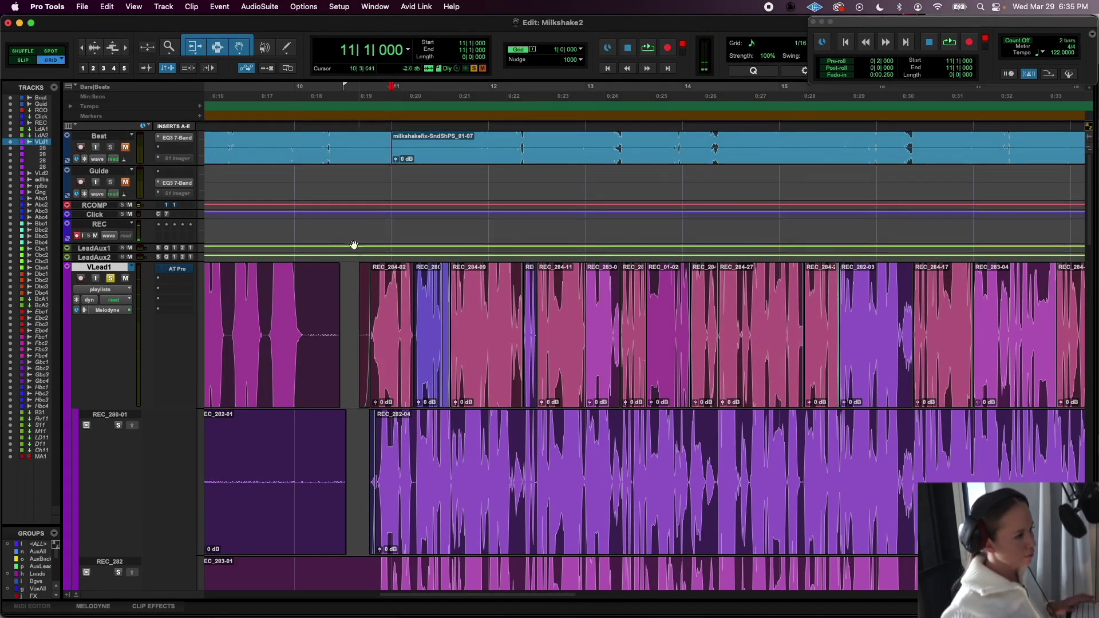
- Play the whole comped lead vocal section from 10|2|718
click(336, 227)
key(space)
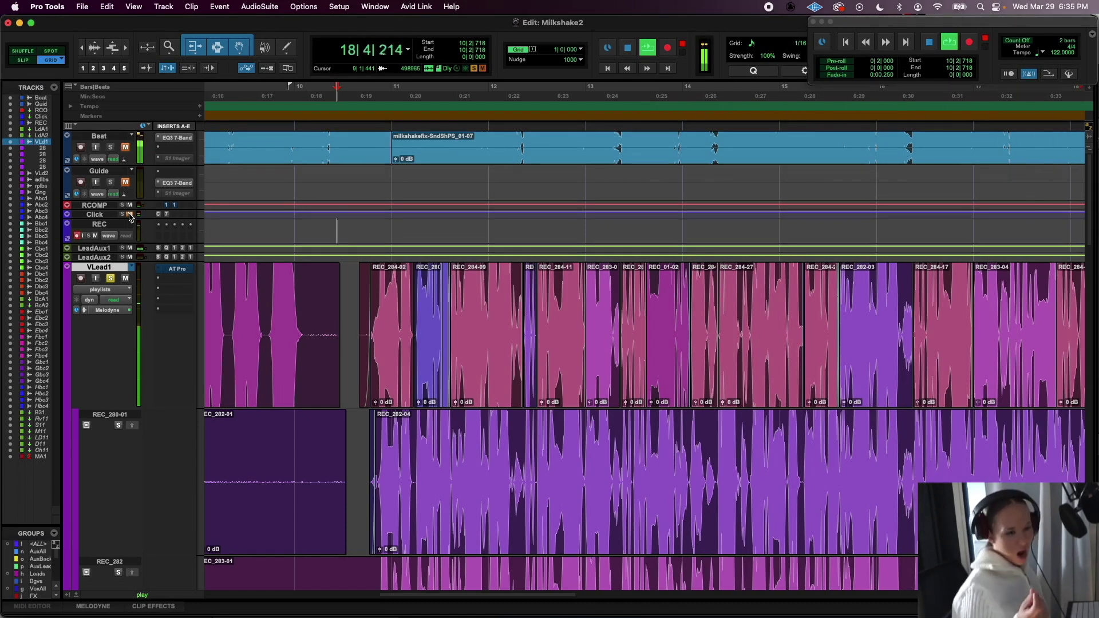
- Stop playback and zoom out to view the full session timeline
key(space)
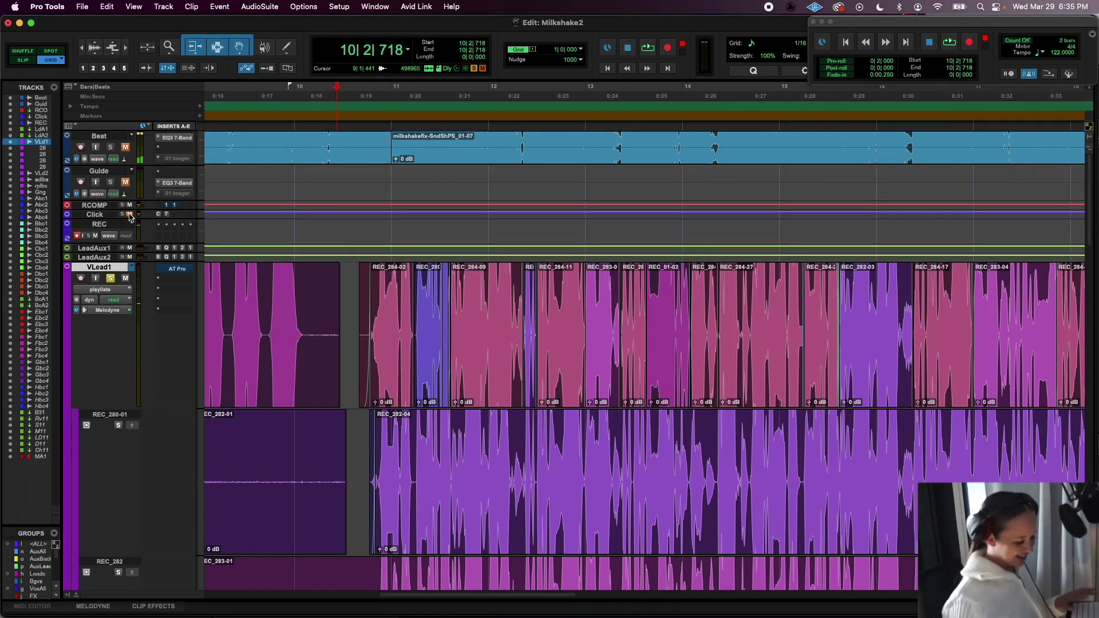
key(alt+a)
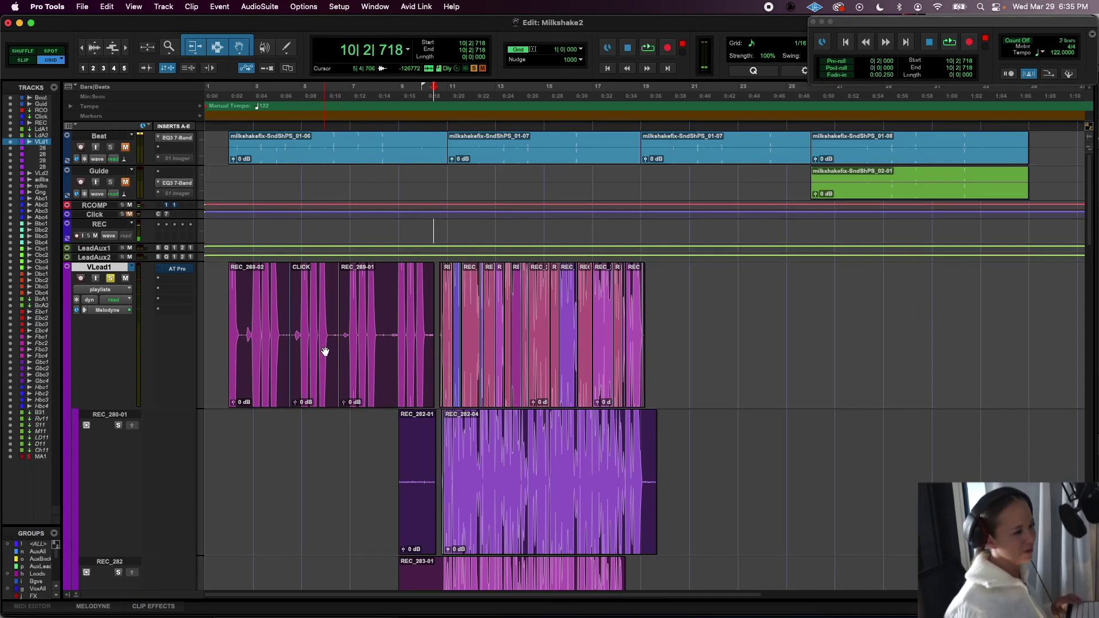
click(445, 395)
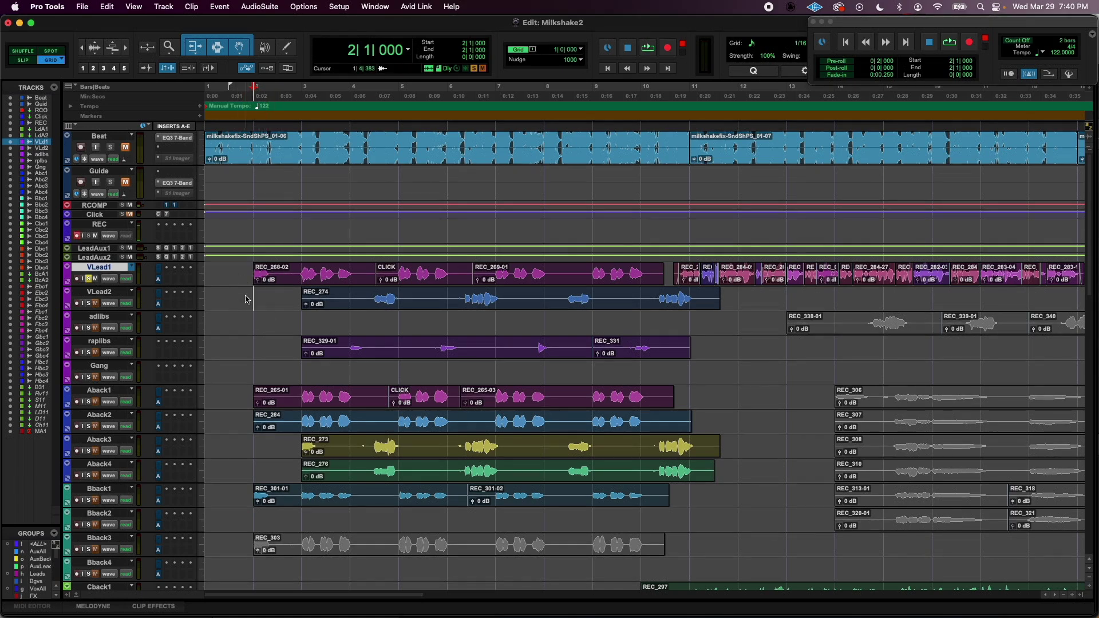
- Play the session from 1|3|482 with VLead1 soloed
click(302, 272)
click(233, 271)
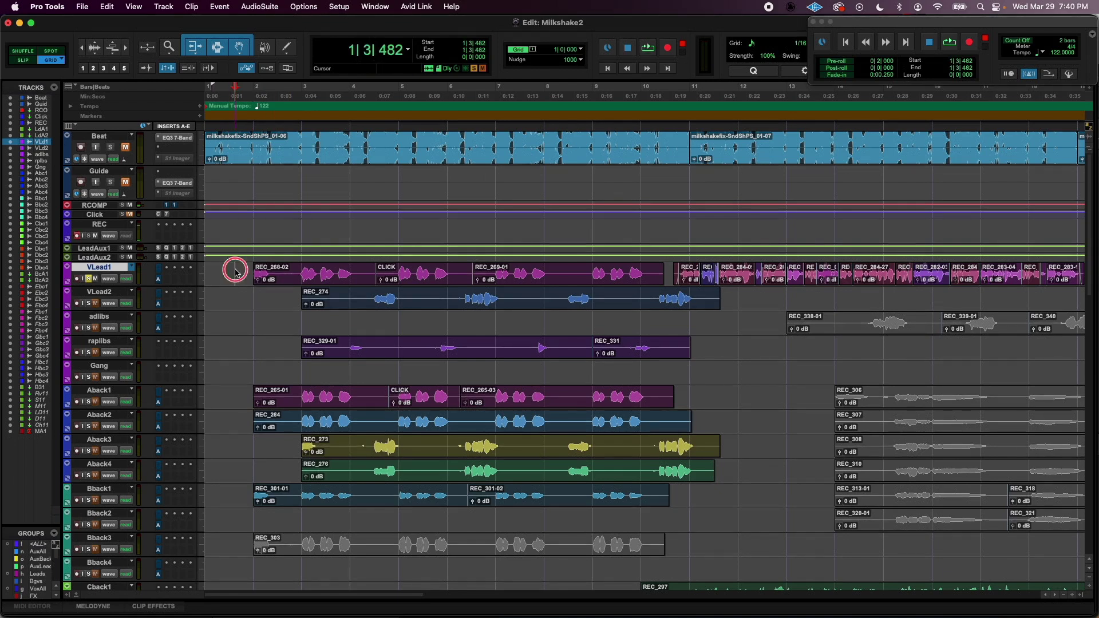
key(space)
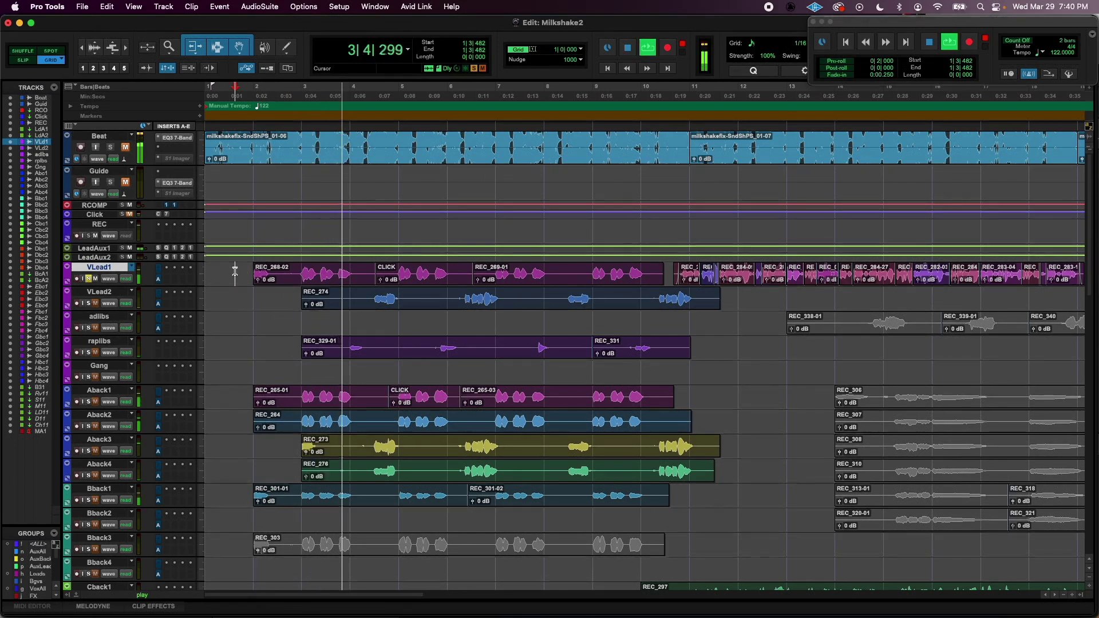
key(space)
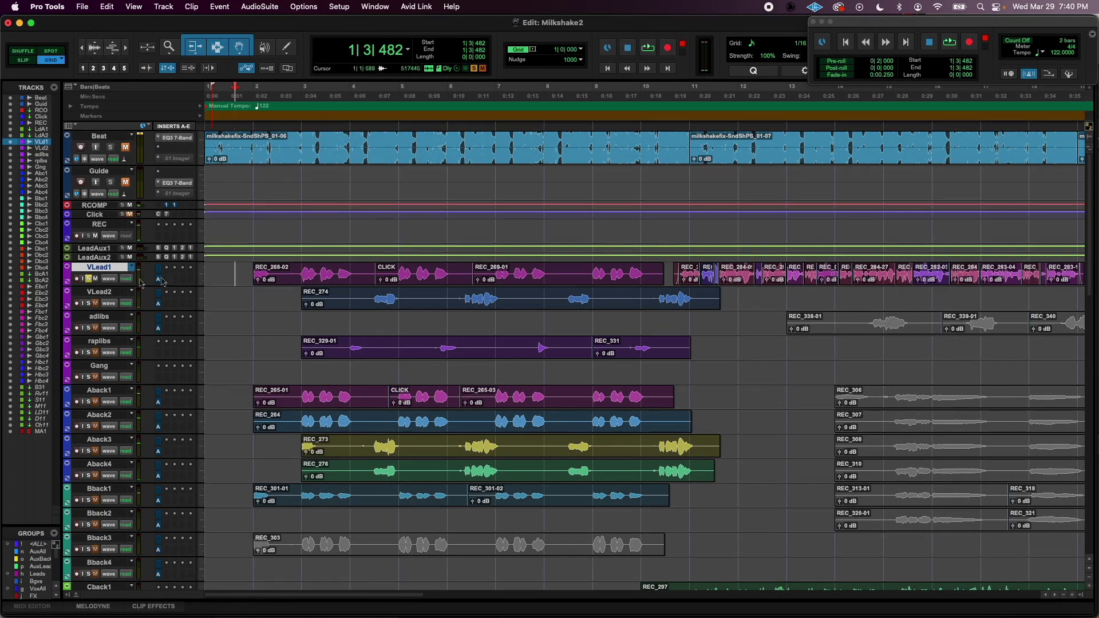
- Unsolo VLead1, play the lead and backing vocals from 1|3|482 and mute the raplibs track
click(88, 280)
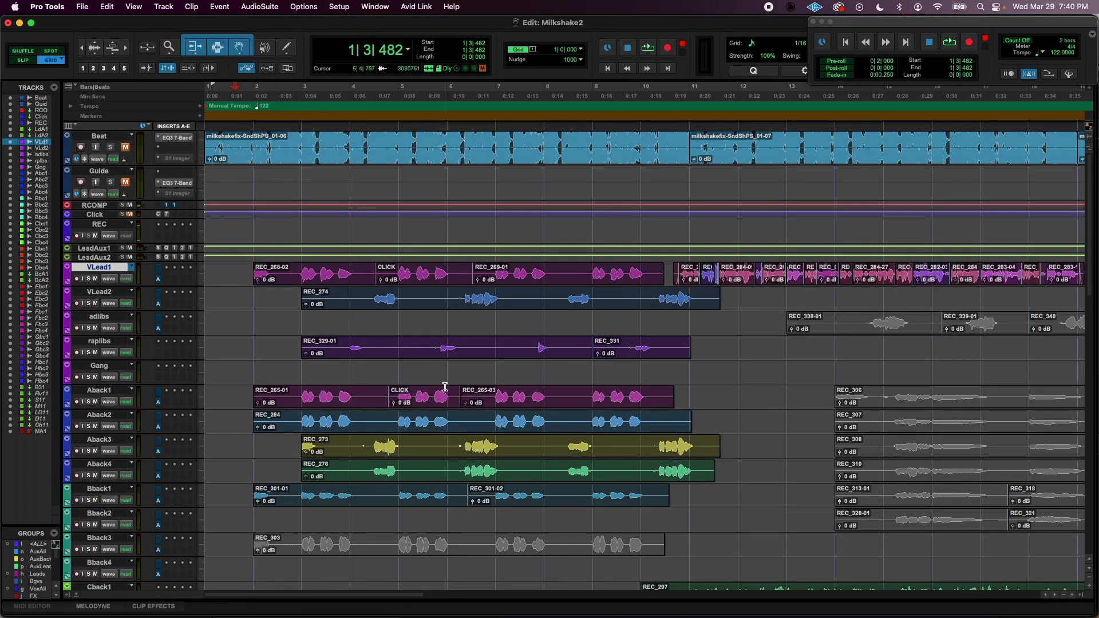
key(space)
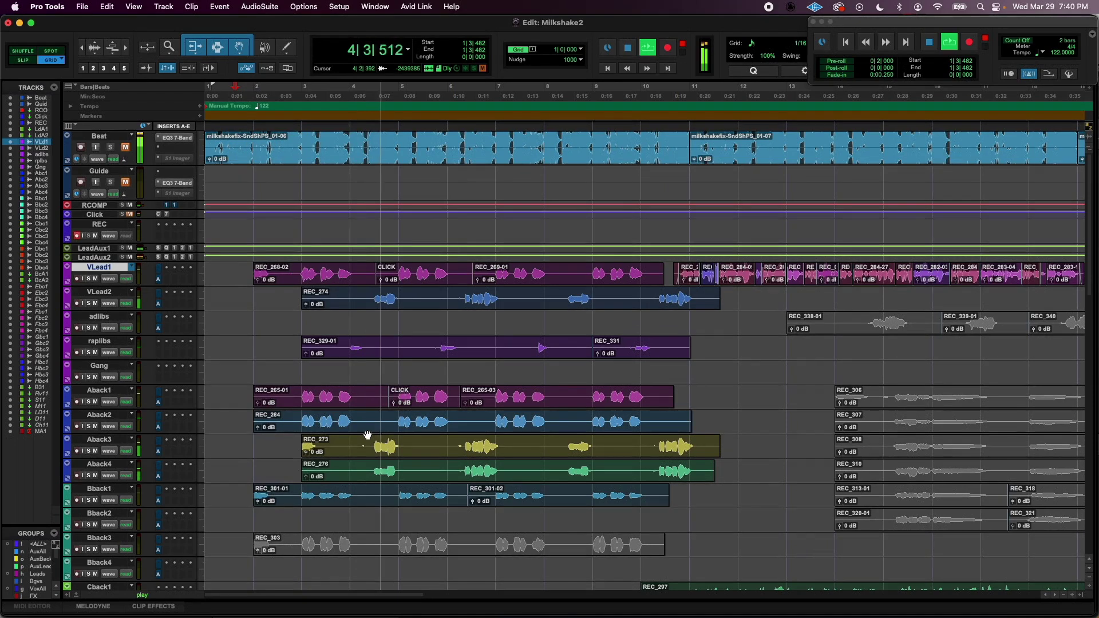
click(95, 353)
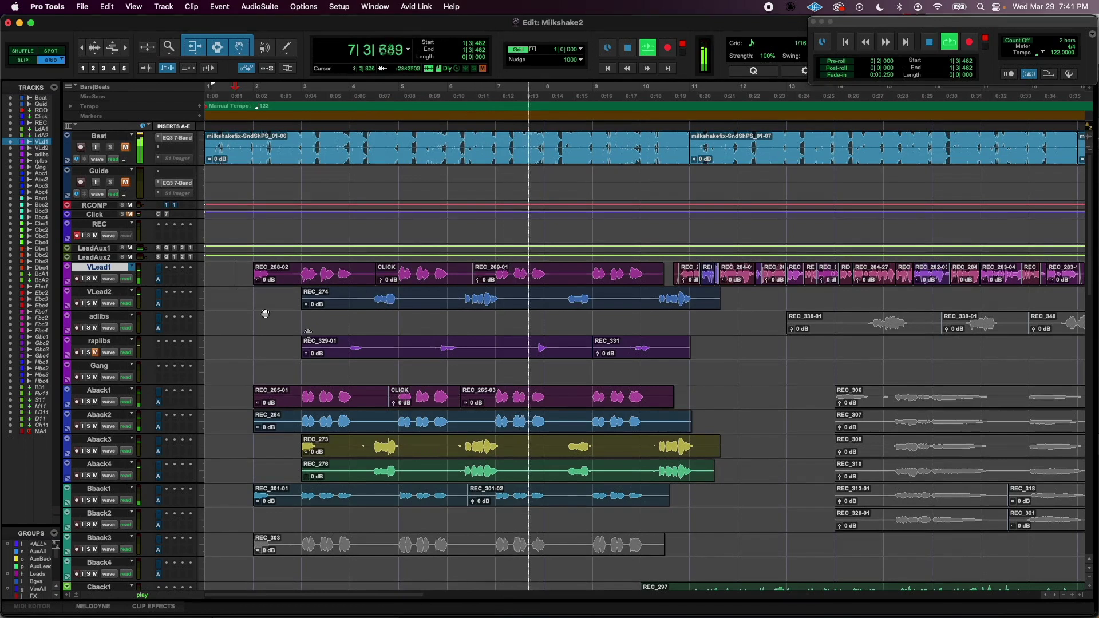
key(space)
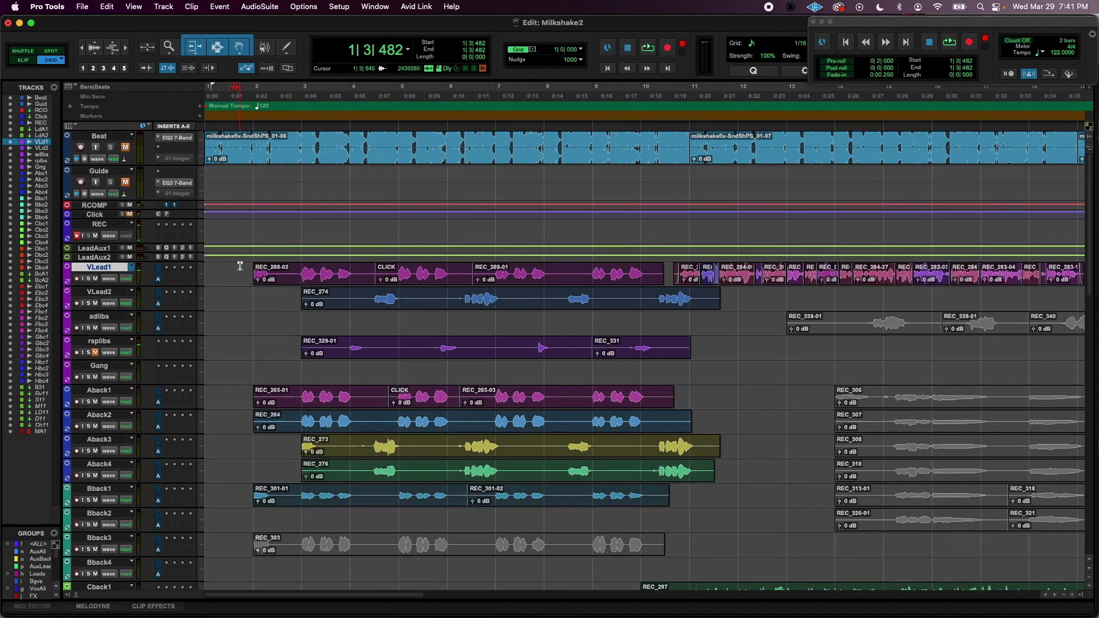
- Delete the silence before the first phrases on VLead1, VLead2, Aback1 to Aback4, Bback1 and Bback3
drag(241, 273, 295, 565)
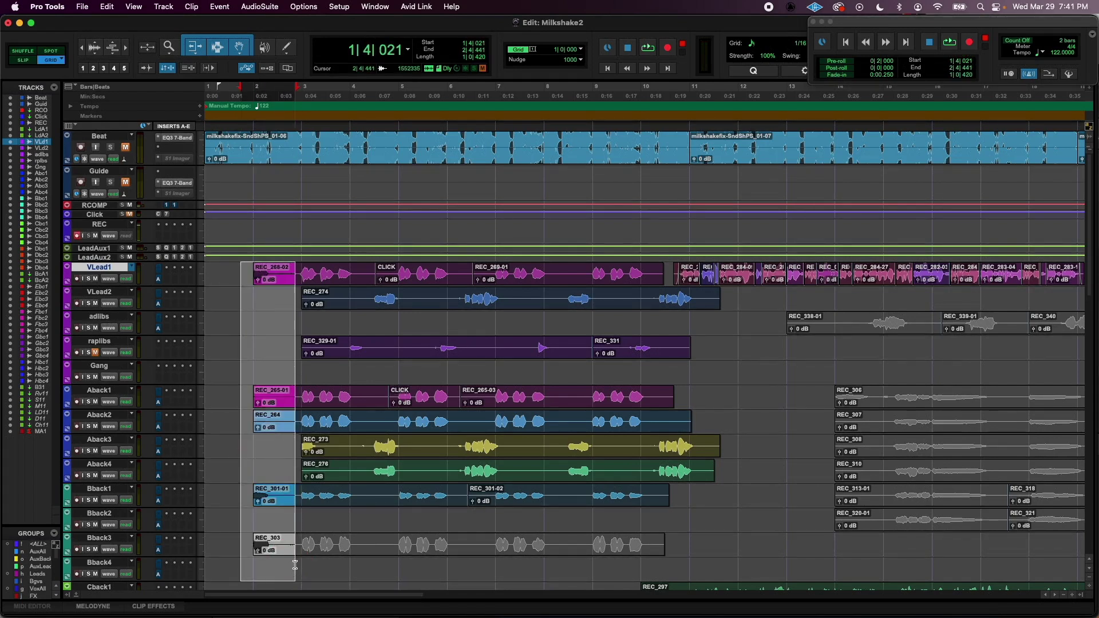
key(Delete)
drag(290, 467, 368, 447)
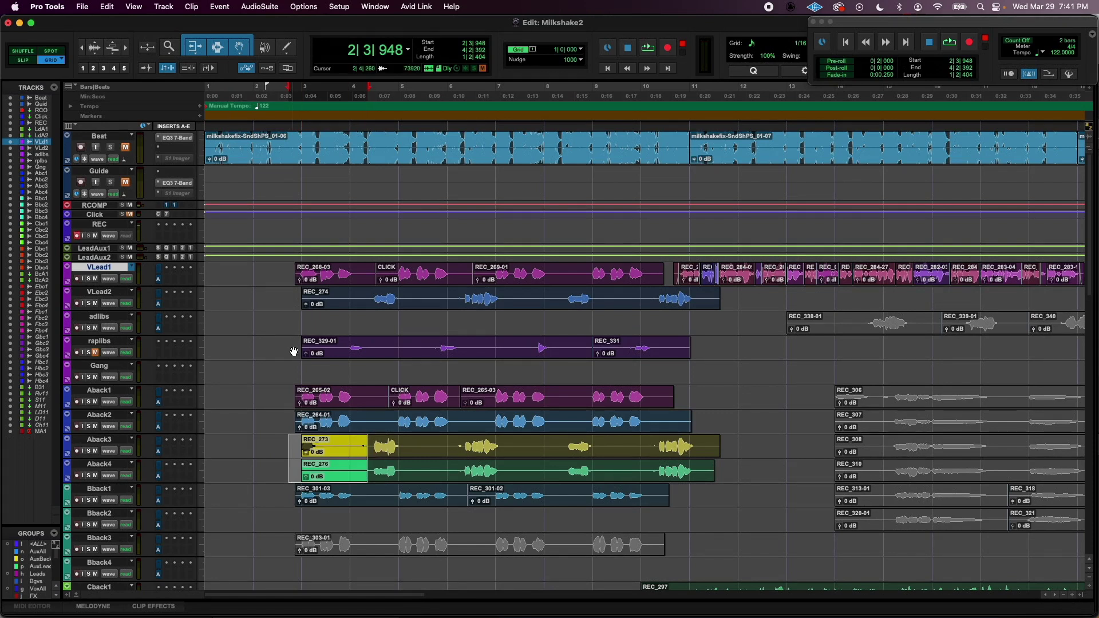
shift+click(286, 297)
key(Delete)
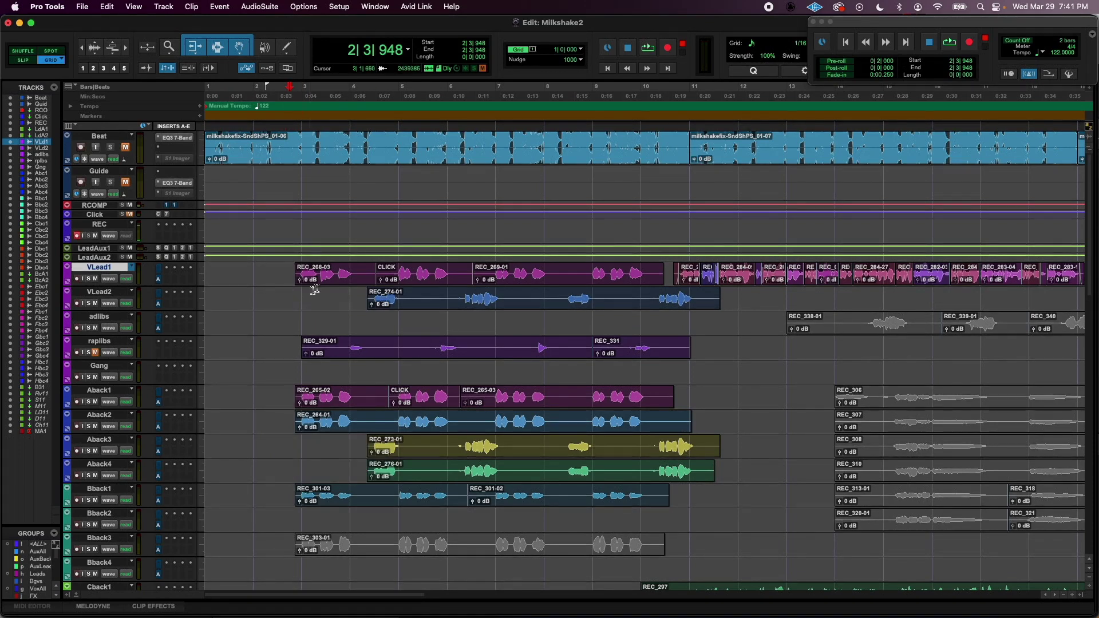
- Delete the silent gap between the first and second phrases on VLead1, Aback1, Aback2 and Bback1 in bar 4
drag(362, 269, 386, 279)
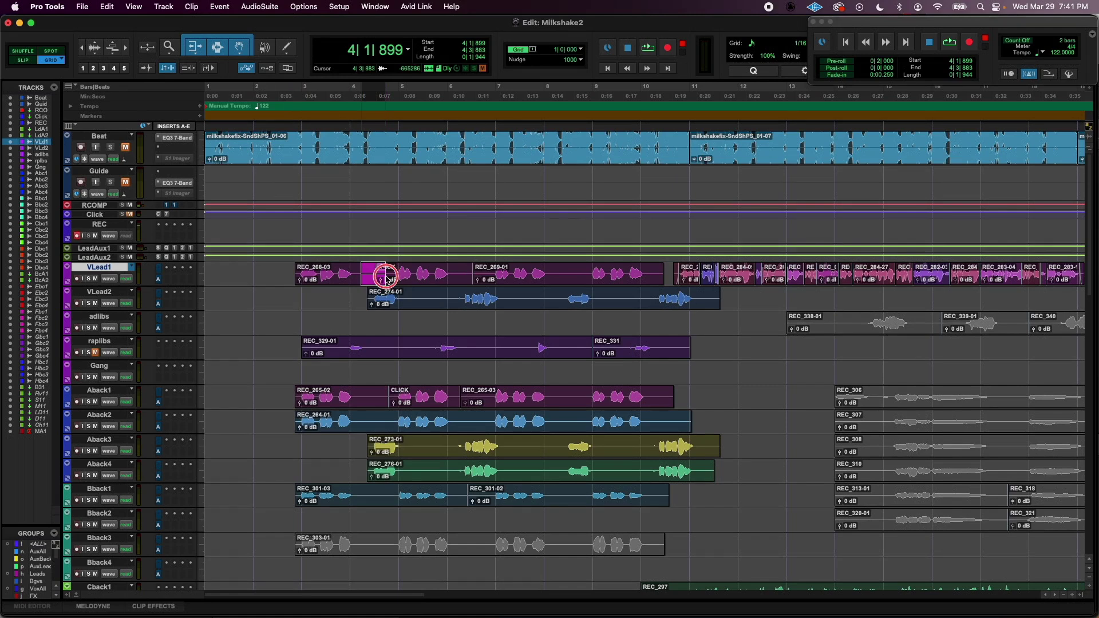
shift+click(368, 396)
shift+click(370, 420)
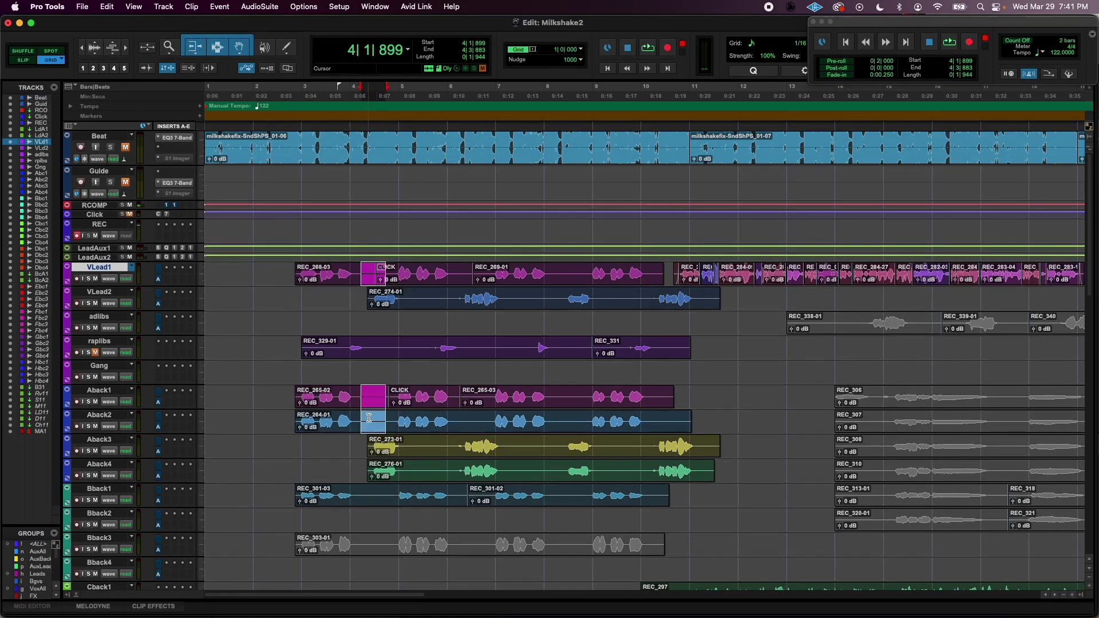
key(Delete)
drag(369, 420, 392, 405)
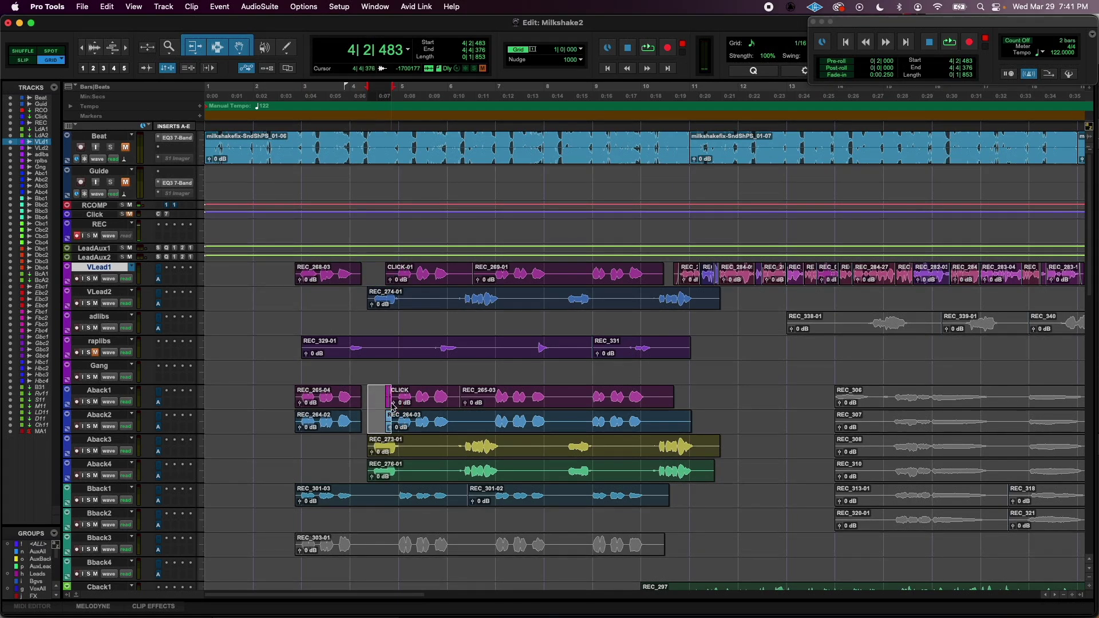
key(Delete)
drag(363, 494, 393, 496)
key(Delete)
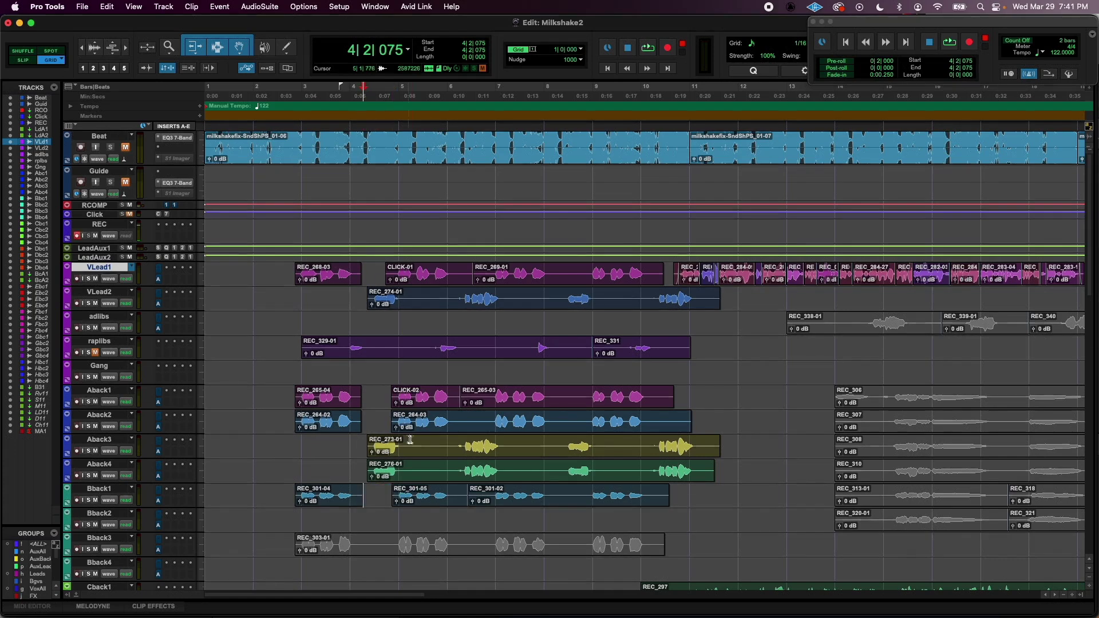
- Delete the silent gap from 5|1|957 after the first phrase on VLead2, Aback3 and Aback4
drag(411, 446, 456, 474)
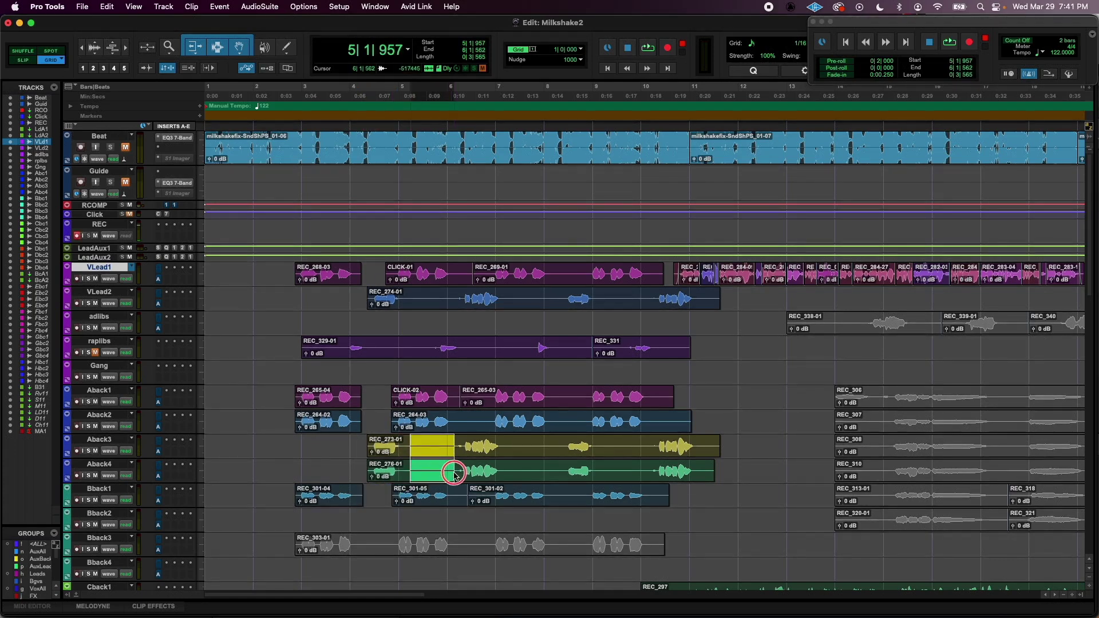
shift+click(431, 298)
key(Delete)
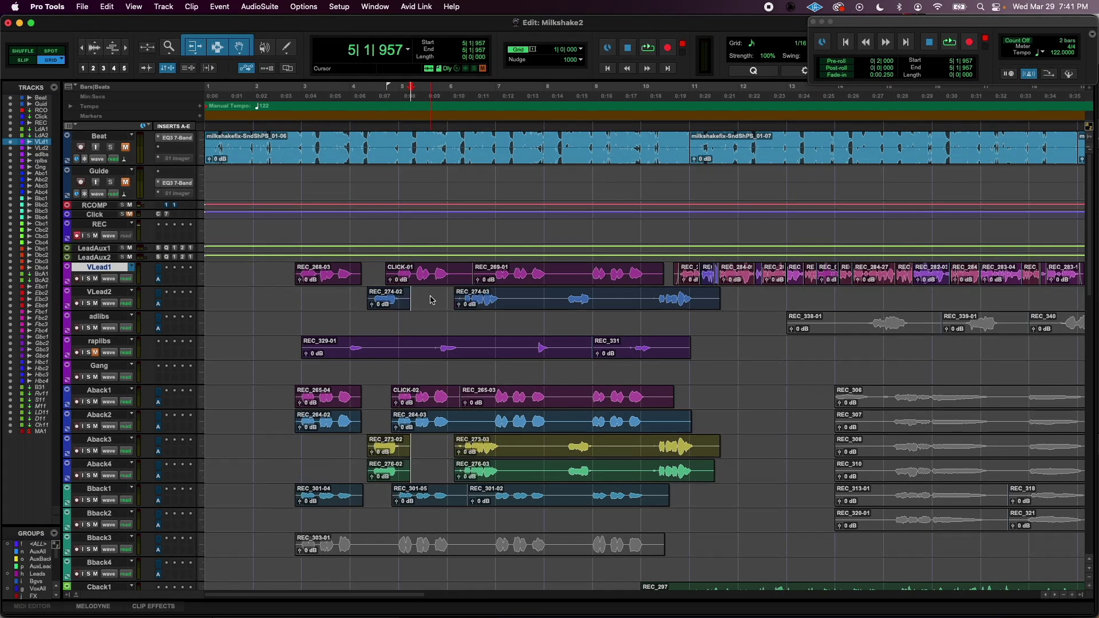
- Delete the silence from about 6|2|100 to 6|4|175 on VLead1, Aback1 and Aback2
drag(461, 273, 487, 274)
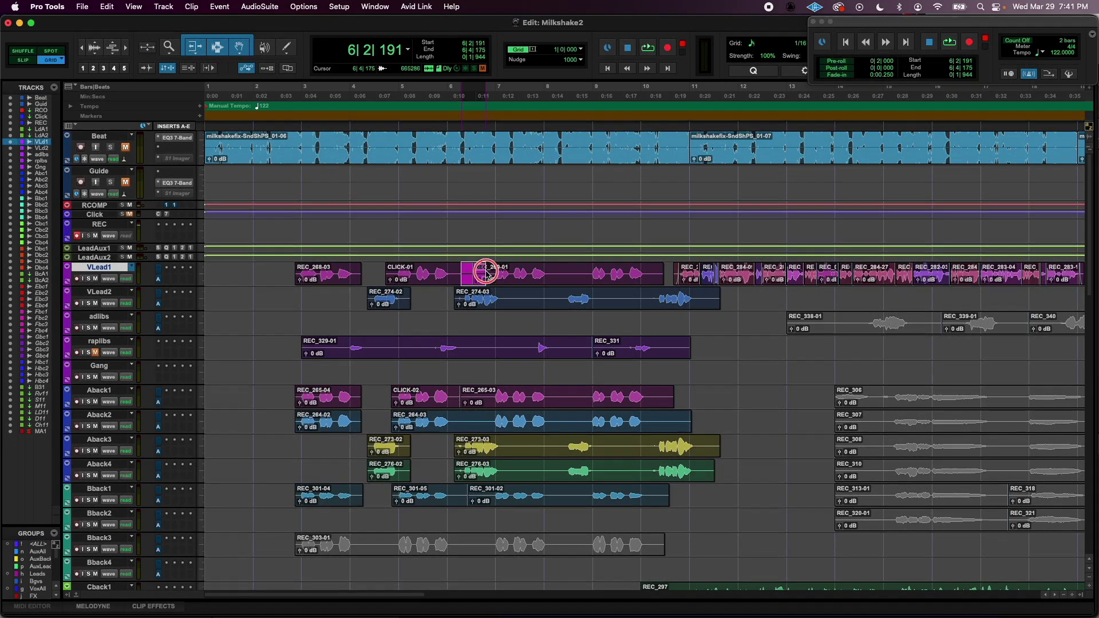
shift+click(485, 395)
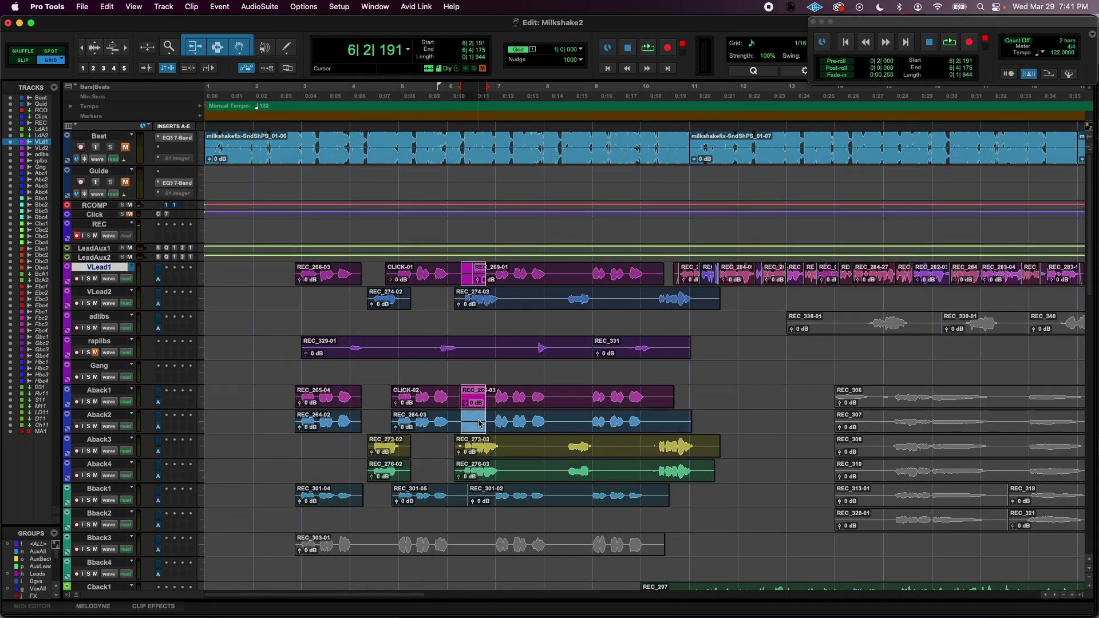
drag(469, 423, 460, 420)
key(Delete)
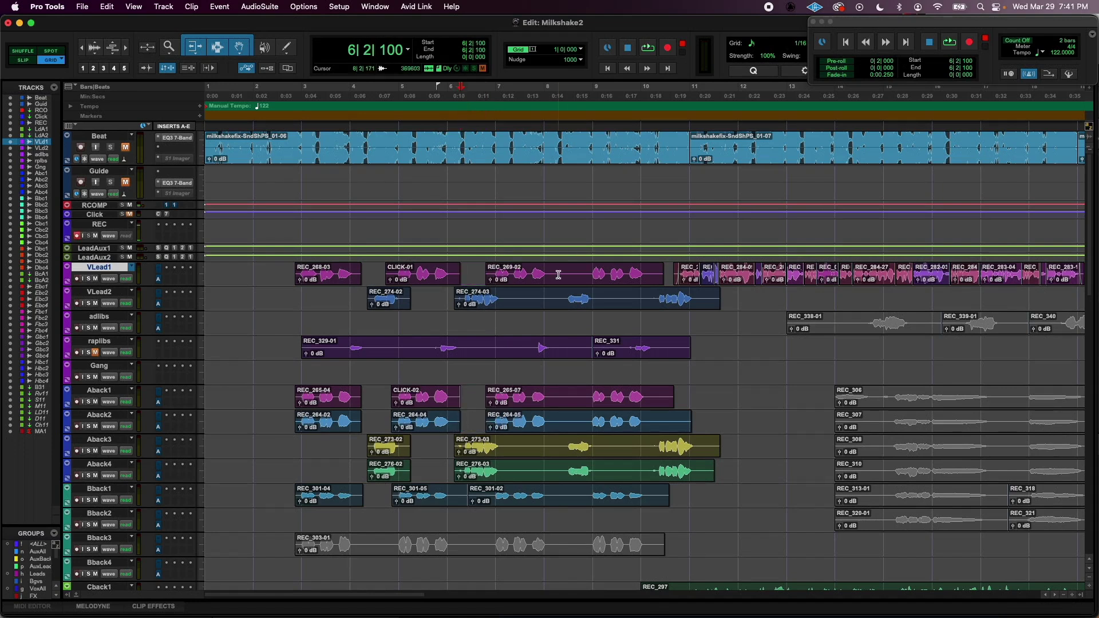
- Delete the silence from 8|2|171 to 8|4|109 on VLead1, Aback1 and Aback2
drag(559, 275, 582, 278)
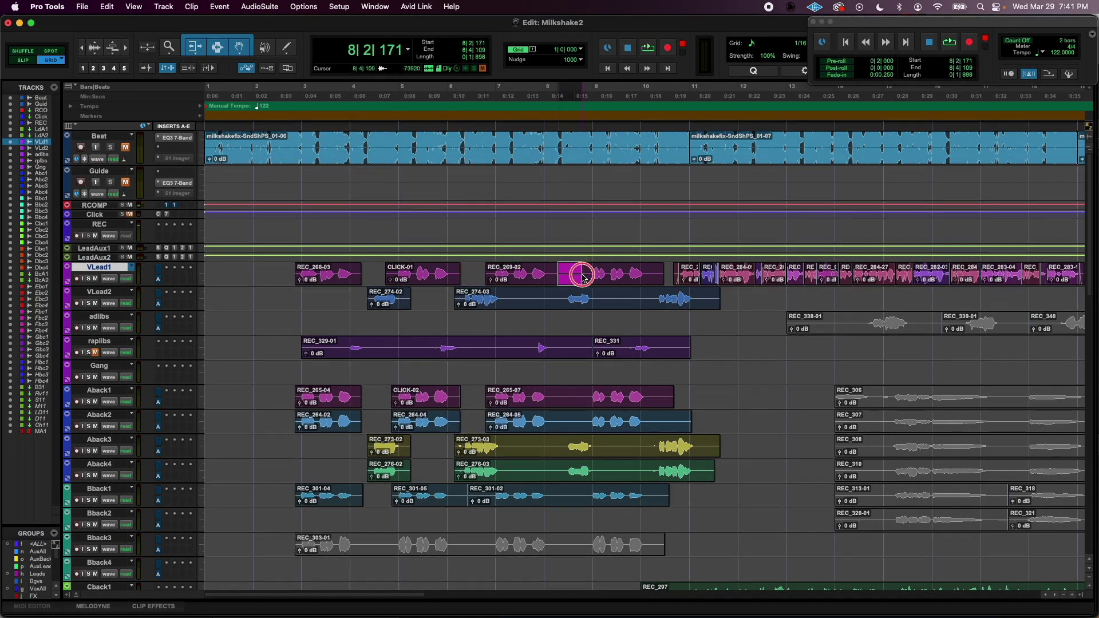
shift+click(582, 406)
shift+click(575, 417)
key(Delete)
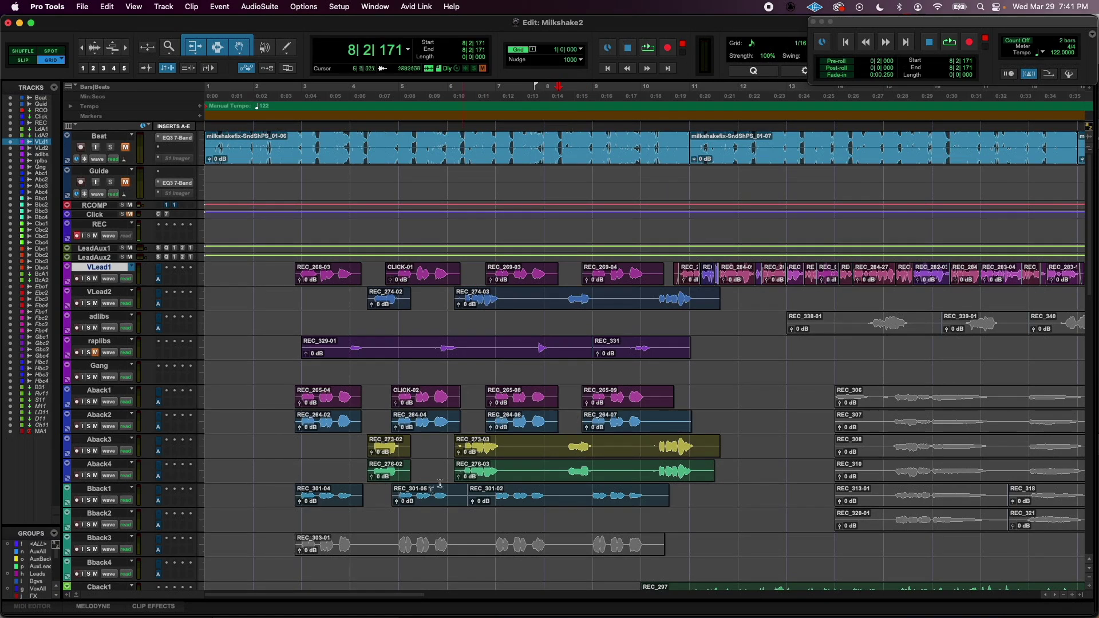
- Delete the remaining silent gaps between the second, third and fourth phrases on VLead2, Aback3 and Aback4
click(510, 446)
drag(511, 445, 648, 452)
shift+click(564, 469)
key(Delete)
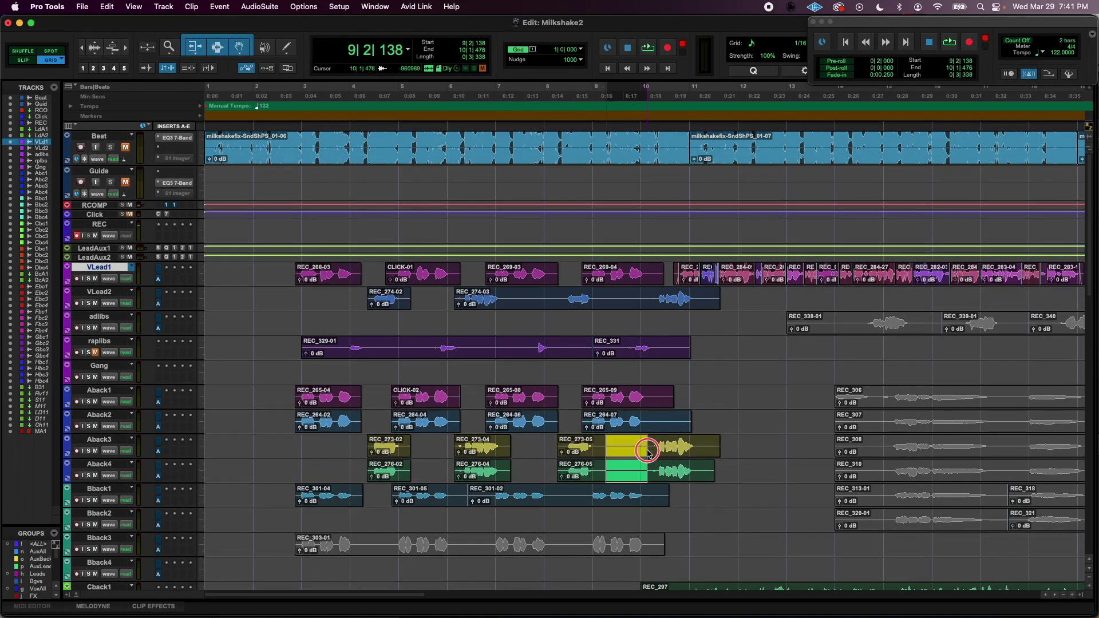
shift+click(624, 297)
key(Delete)
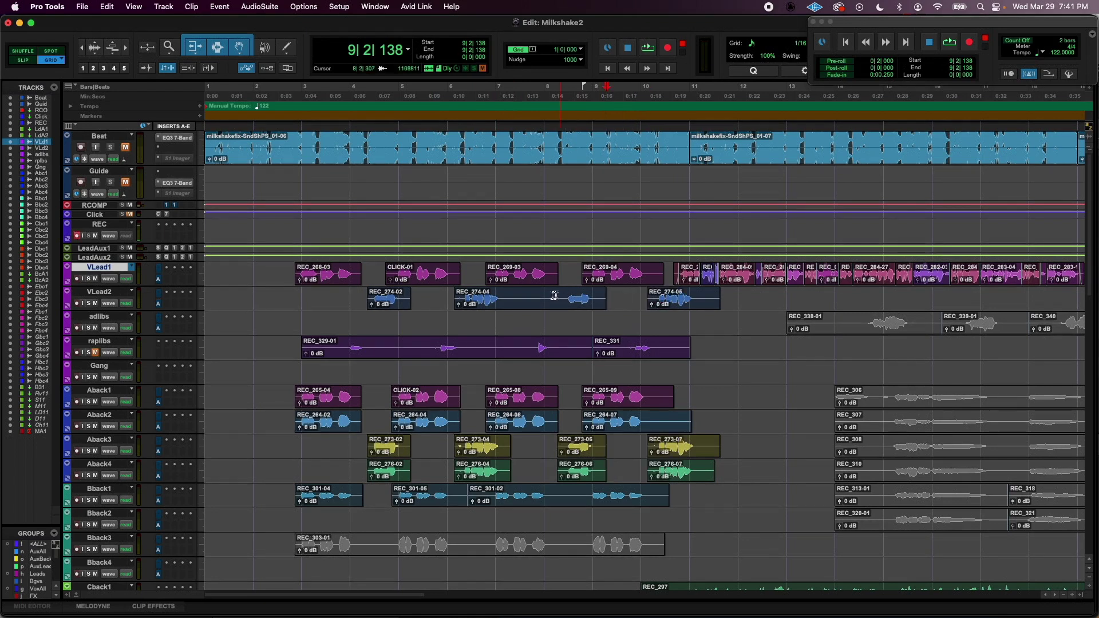
drag(508, 298, 556, 298)
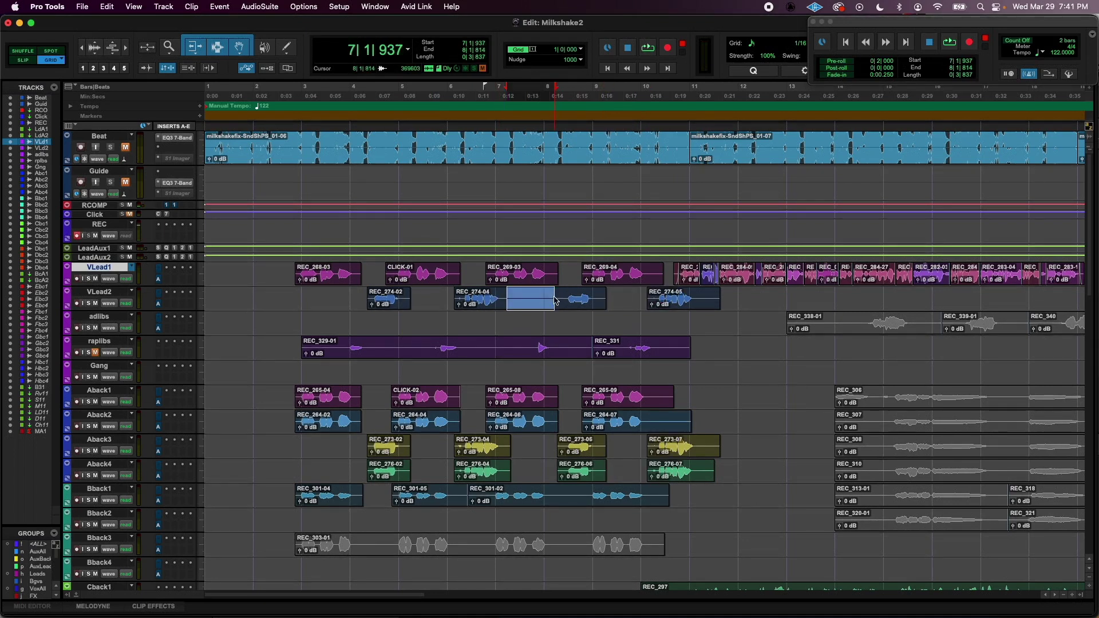
key(Delete)
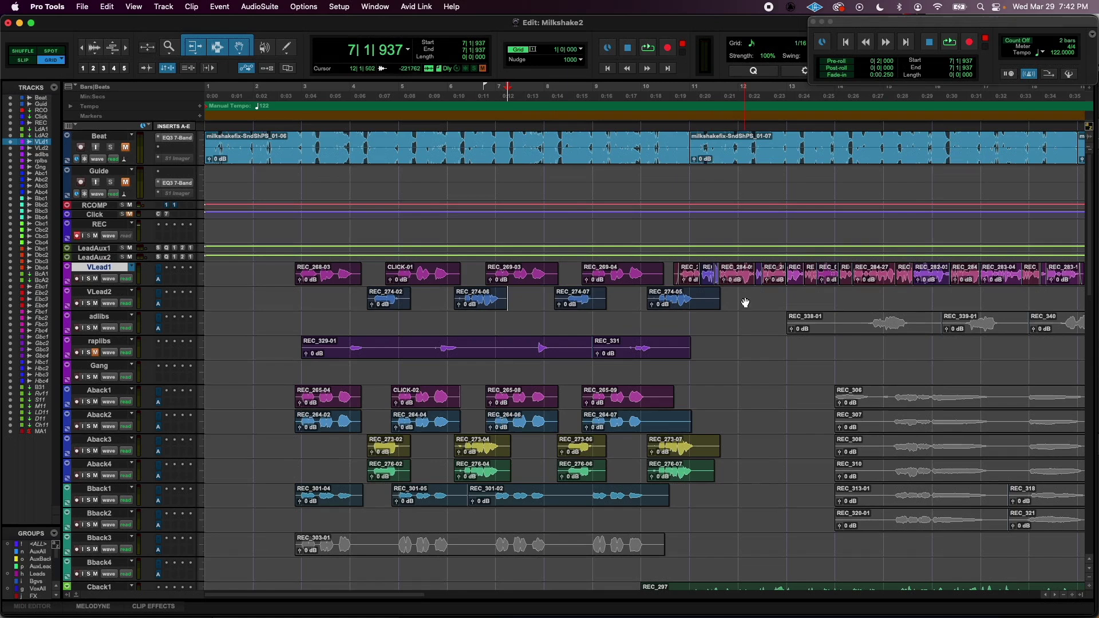
- Trim the silent tails after the last phrases on VLead2, Aback3, Aback4 and Bback1
drag(743, 298, 657, 497)
key(Delete)
click(659, 497)
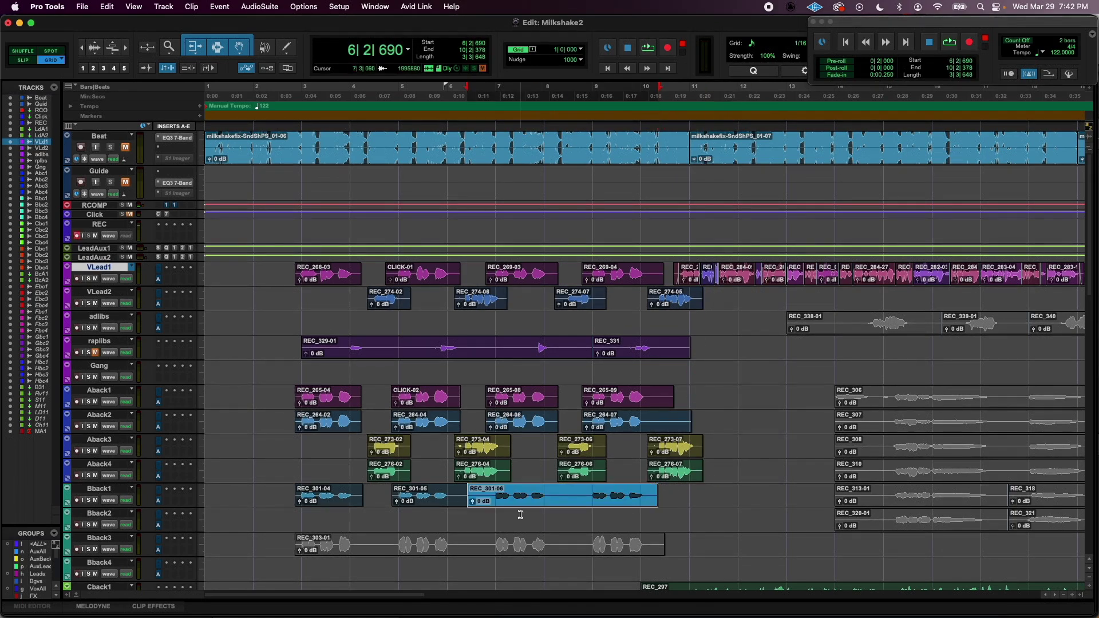
- Delete the silent gaps on Bback1 between the third and fourth phrases and between the second and third phrases
drag(558, 497, 583, 497)
key(Delete)
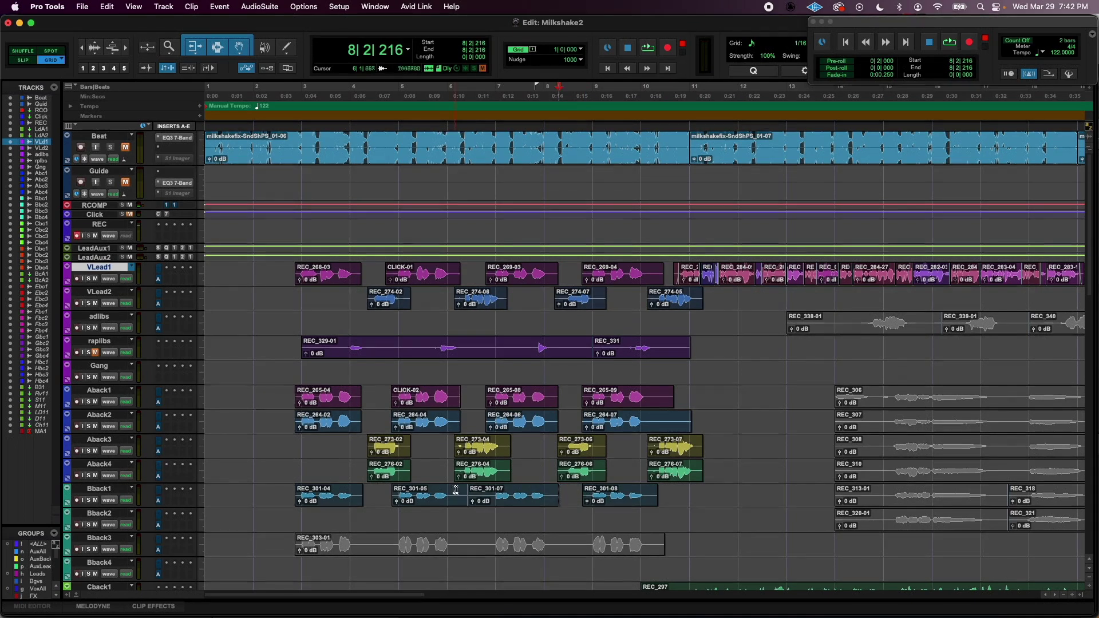
drag(460, 494, 484, 500)
key(Delete)
- Add fade-ins to the first phrases on VLead1, Aback1, Aback2 and Bback1
drag(287, 493, 296, 270)
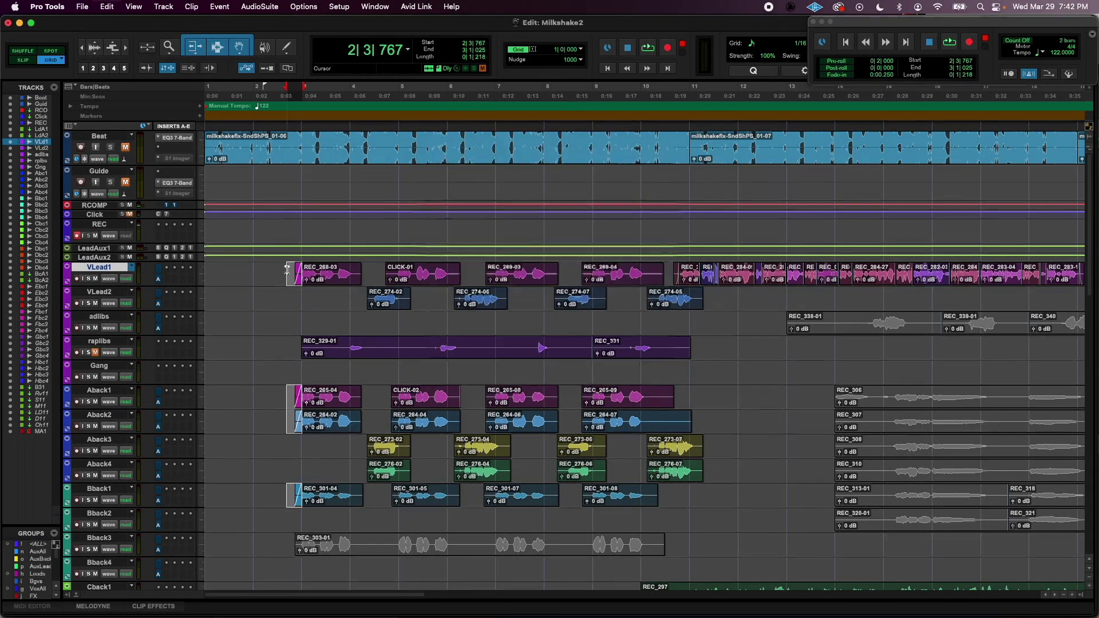
key(ctrl+f)
key(Return)
- Add fade-outs to the ends of the first phrases on VLead1, Aback1, Aback2 and Bback1
drag(366, 266, 352, 267)
shift+click(369, 390)
shift+click(368, 421)
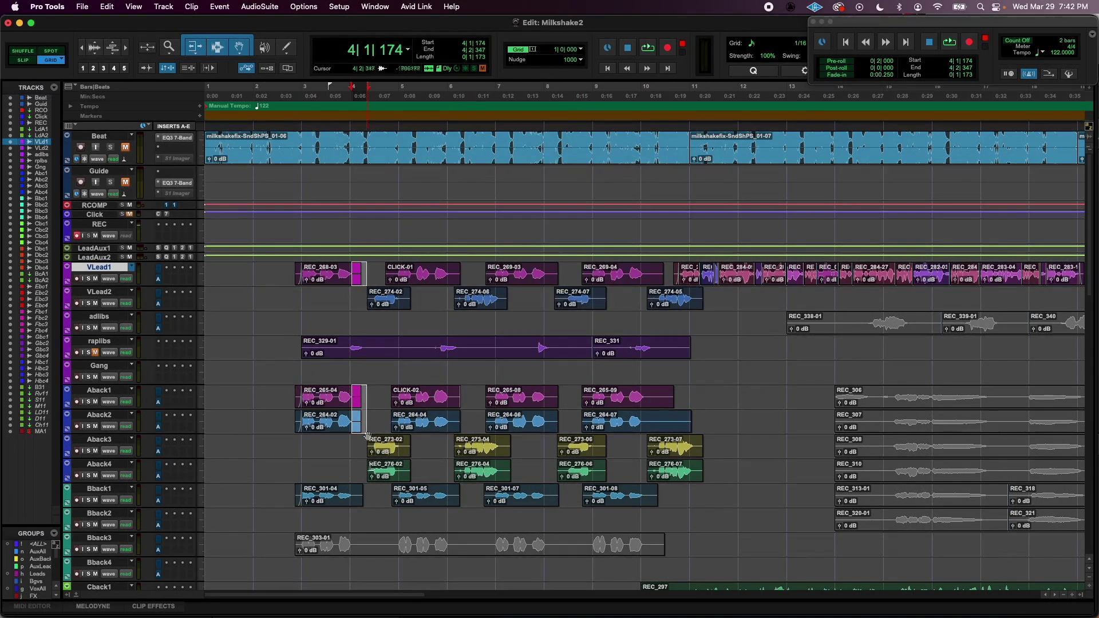
shift+click(368, 493)
key(super+f)
key(Return)
- Add fade-ins and fade-outs to the remaining three phrases on Bback1
drag(394, 490, 448, 491)
drag(486, 490, 496, 491)
drag(556, 491, 640, 491)
- Add fade-outs to the ends of the last phrases on VLead2, Aback3 and Aback4
drag(711, 468, 689, 457)
shift+click(693, 298)
key(super+f)
key(Return)
- Fade in the last phrases and fade out the third phrases on VLead2, Aback3 and Aback4
drag(640, 298, 660, 298)
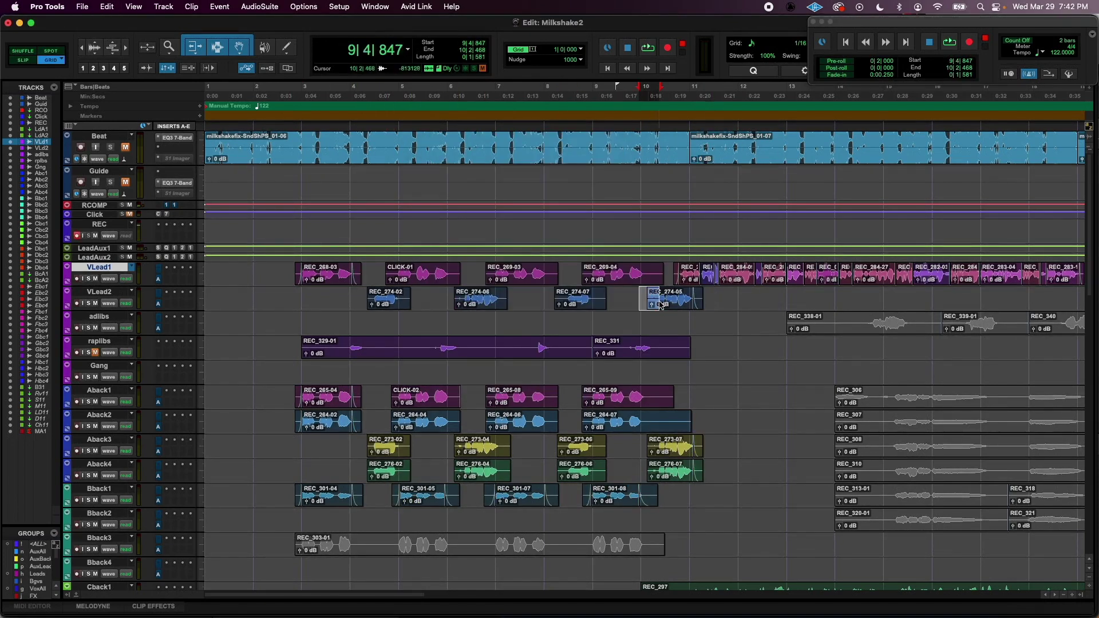
drag(645, 457, 592, 453)
key(super+f)
key(Return)
shift+click(601, 299)
key(f)
- Fade in the third phrases and fade out the second phrases on VLead2, Aback3 and Aback4
drag(546, 298, 567, 299)
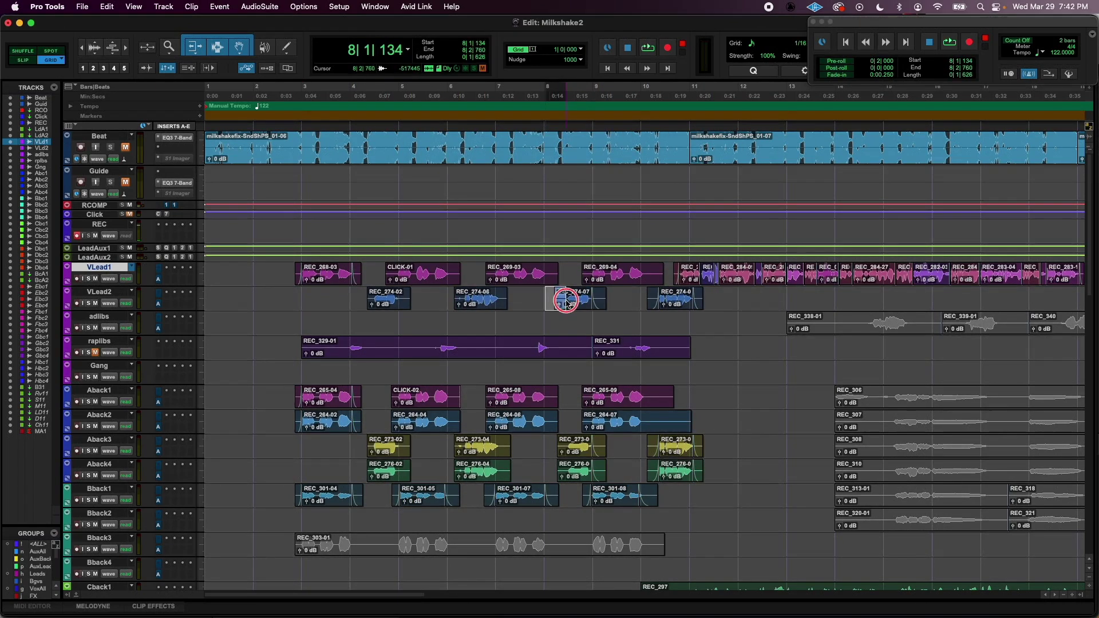
drag(547, 452, 499, 451)
key(f)
click(525, 464)
shift+click(500, 299)
key(f)
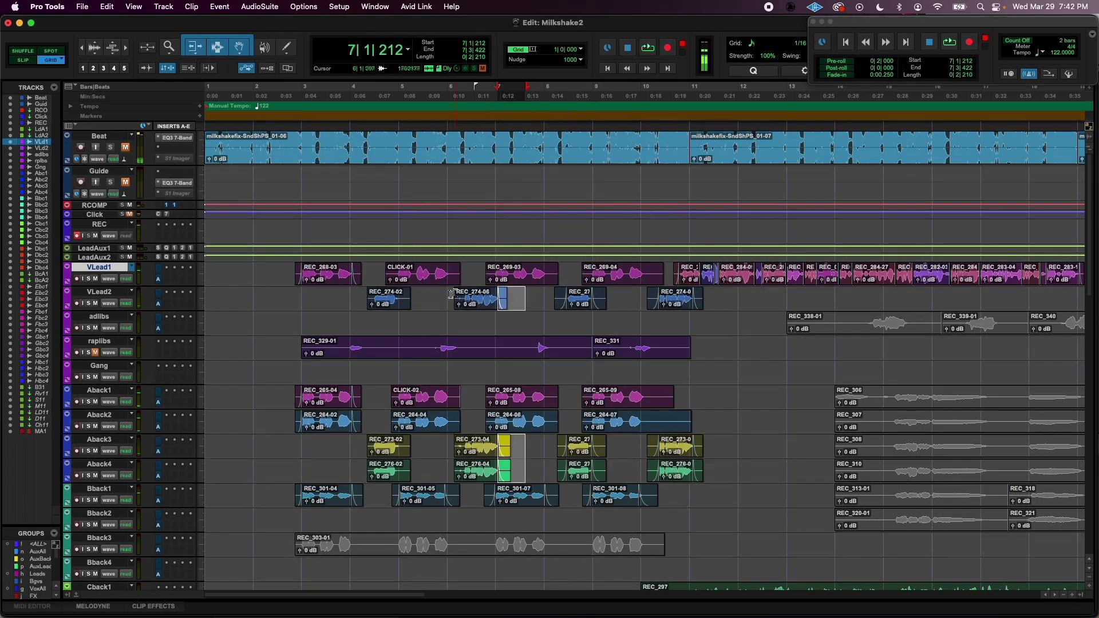
- Fade in the second phrases and fade out the first phrases on VLead2, Aback3 and Aback4
drag(450, 295, 465, 300)
drag(449, 446, 399, 452)
key(super+f)
key(Return)
shift+click(399, 299)
key(super+f)
key(Return)
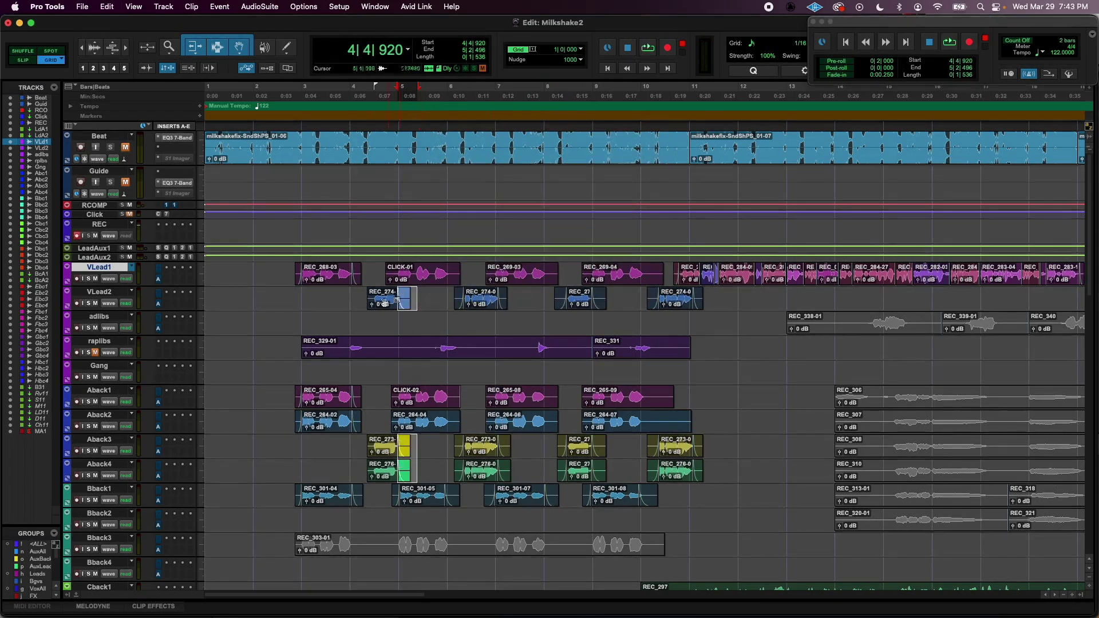
- Add fade-ins to the starts of the first phrases on VLead2, Aback3 and Aback4
drag(361, 297, 375, 300)
drag(365, 448, 365, 471)
key(super+f)
key(Return)
- Add fades to the second, third and fourth phrases on VLead1 and shorten the fourth phrase's end
drag(389, 266, 400, 266)
drag(458, 267, 593, 266)
drag(660, 266, 645, 267)
drag(663, 275, 658, 274)
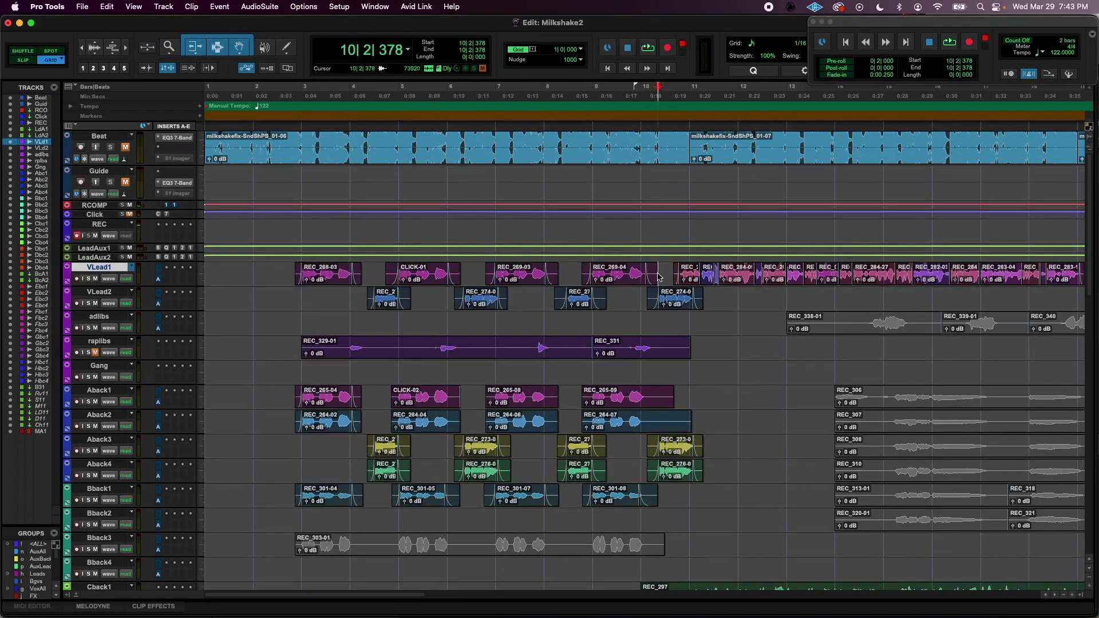
- Delete the excess tails of the fourth phrases on Aback1 and Aback2 and add fades to both clips
drag(711, 420, 643, 419)
key(BackSpace)
click(662, 391)
key(super+f)
key(Return)
key(super+f)
key(Return)
- Trim the excess around the second and third phrases on Aback1 and Aback2 and add their fades
drag(574, 423, 547, 420)
key(super+f)
key(Return)
key(super+f)
drag(481, 420, 399, 400)
key(Return)
key(BackSpace)
key(super+f)
key(Return)
key(super+f)
key(Return)
- Remove the silence before the first and after the last phrase on raplibs and fade those edges
drag(303, 350, 342, 351)
drag(343, 340, 350, 340)
drag(689, 340, 652, 344)
drag(699, 346, 631, 339)
key(BackSpace)
- Split the raplibs recording around its individual phrases and add fades at the new edges
click(623, 345)
key(b)
click(558, 347)
key(b)
click(522, 346)
key(b)
drag(557, 339, 536, 340)
click(373, 346)
key(b)
drag(372, 339, 367, 342)
- Delete the silent sections between the raplibs phrases
click(403, 352)
key(BackSpace)
click(509, 352)
key(BackSpace)
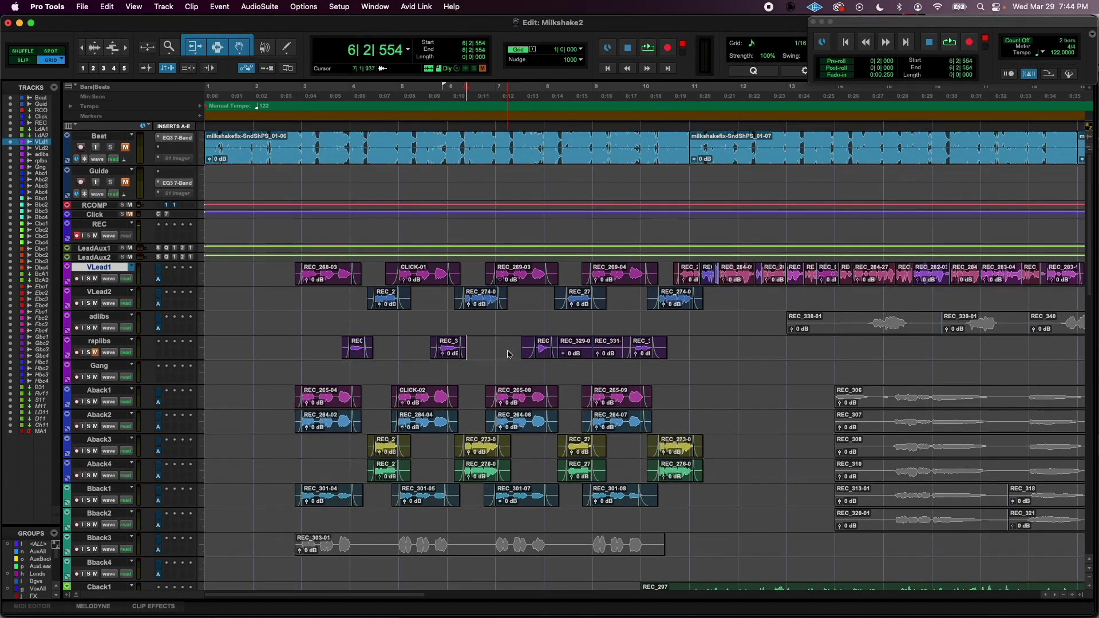
key(BackSpace)
- Delete the leading silence on the Cback and Dback clips and add fade-ins at their starts
drag(631, 314, 682, 318)
key(BackSpace)
scroll(682, 321, down, 2)
key(f)
key(BackSpace)
drag(666, 411, 697, 414)
key(f)
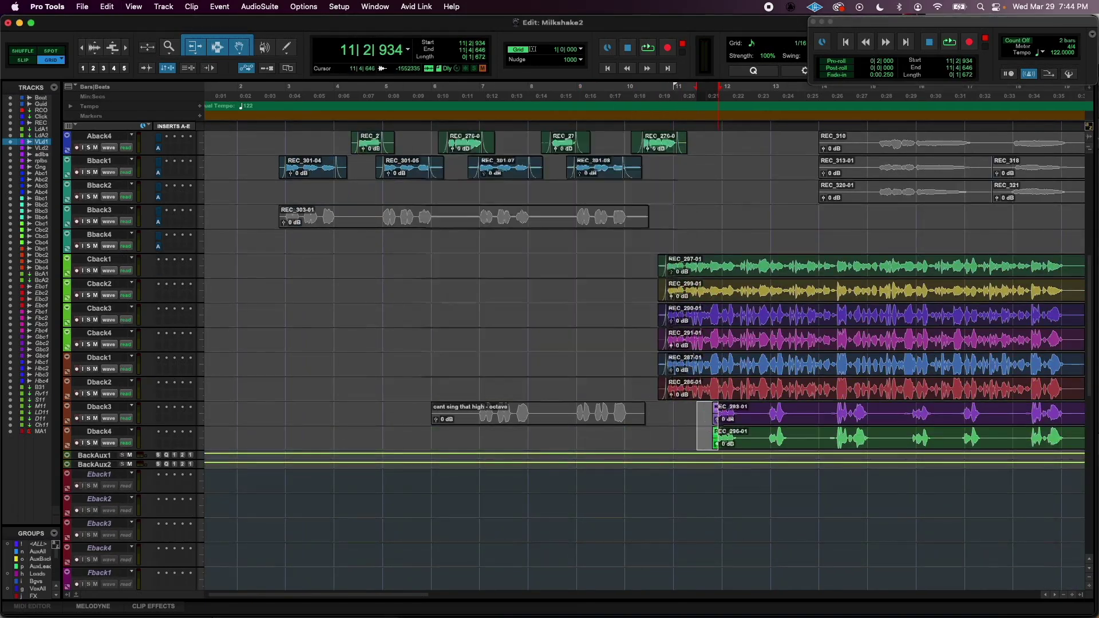
- Delete the silence after the Cback and Dback clips near bar 19 and add fade-outs at their ends
scroll(710, 427, right, 6)
drag(759, 465, 715, 488)
key(BackSpace)
key(f)
key(r)
- Enlarge the displayed waveforms and increase the VLead1 track height to show the CLICK-01 phrase in detail
scroll(596, 221, up, 6)
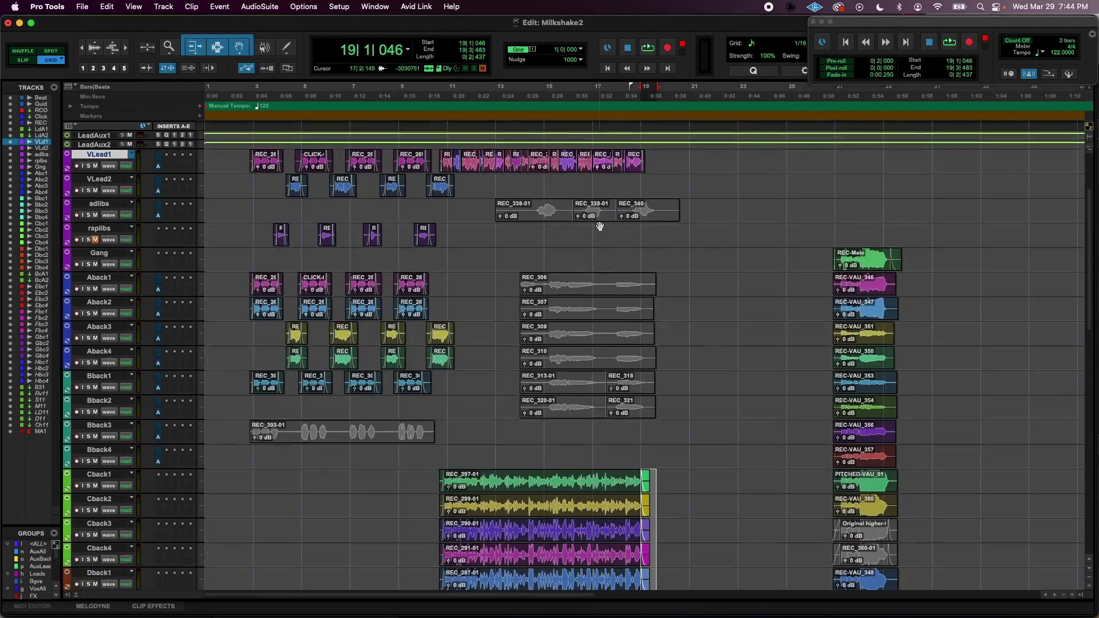
key(t)
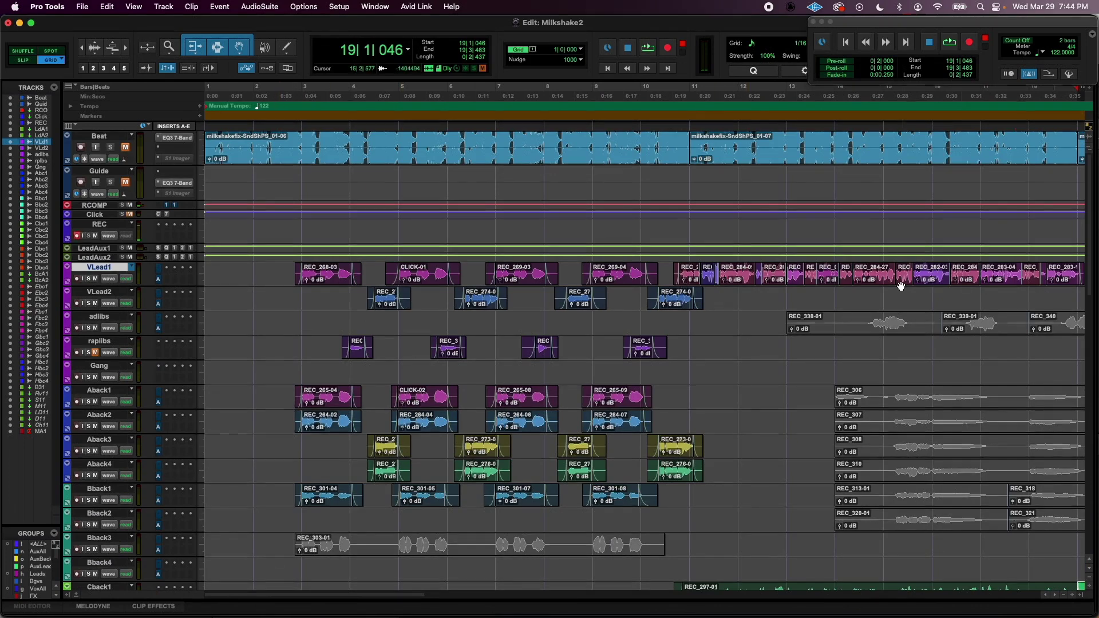
click(422, 281)
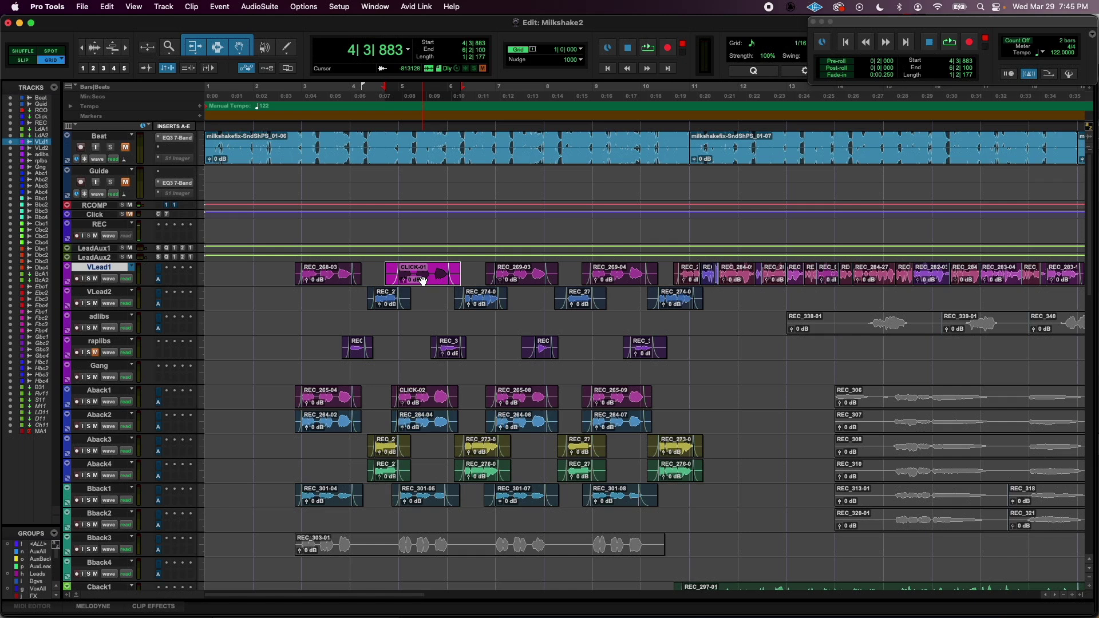
key(t)
key(t)
key(t)
key(t)
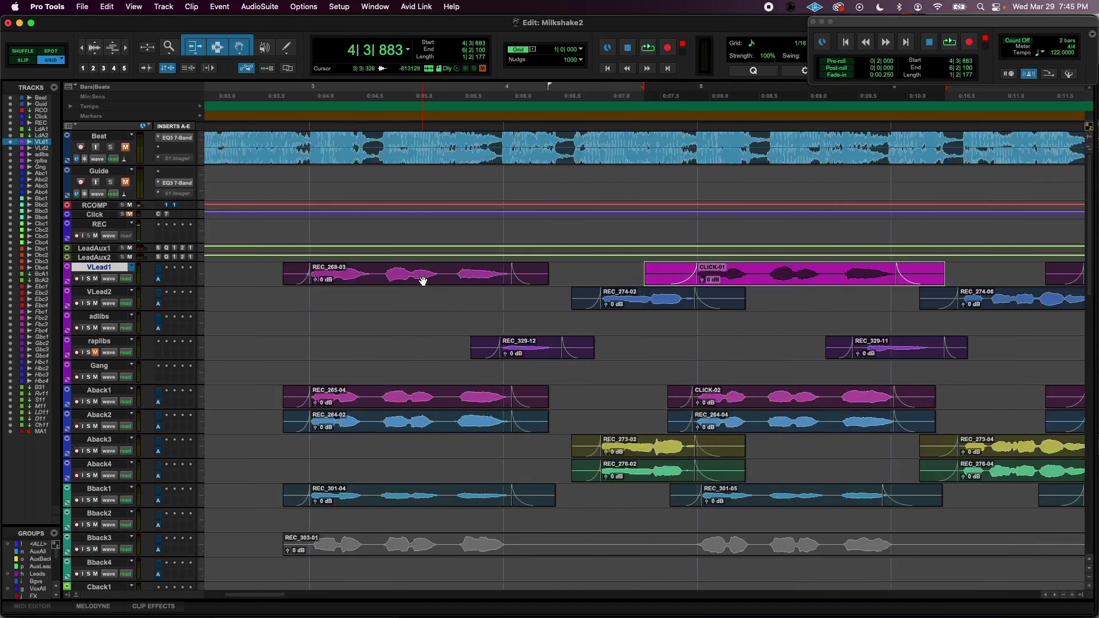
click(902, 267)
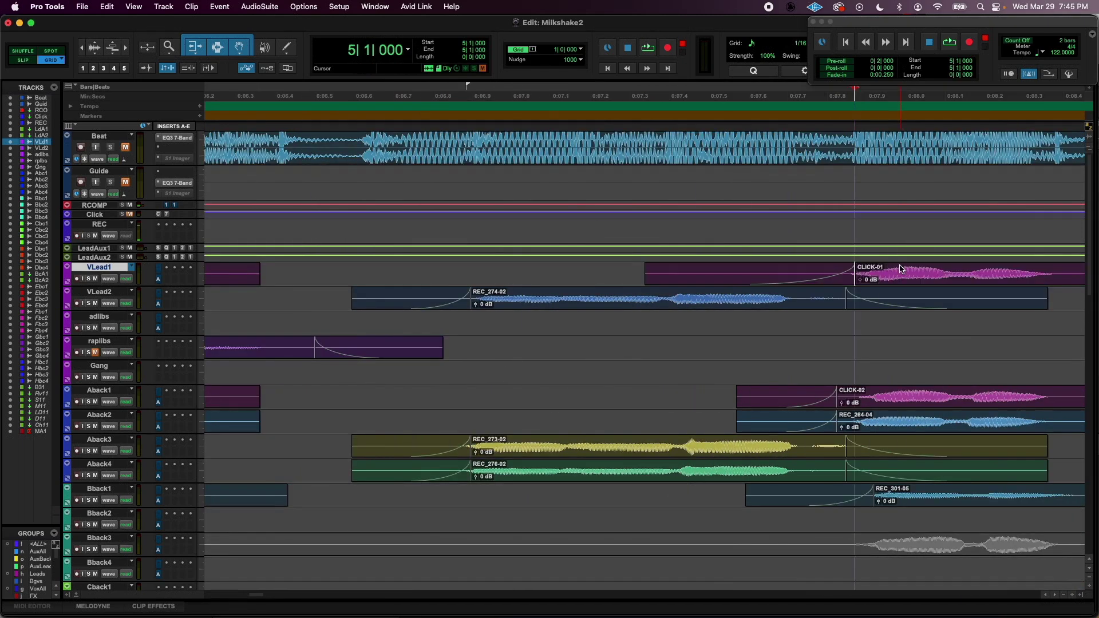
scroll(901, 266, right, 5)
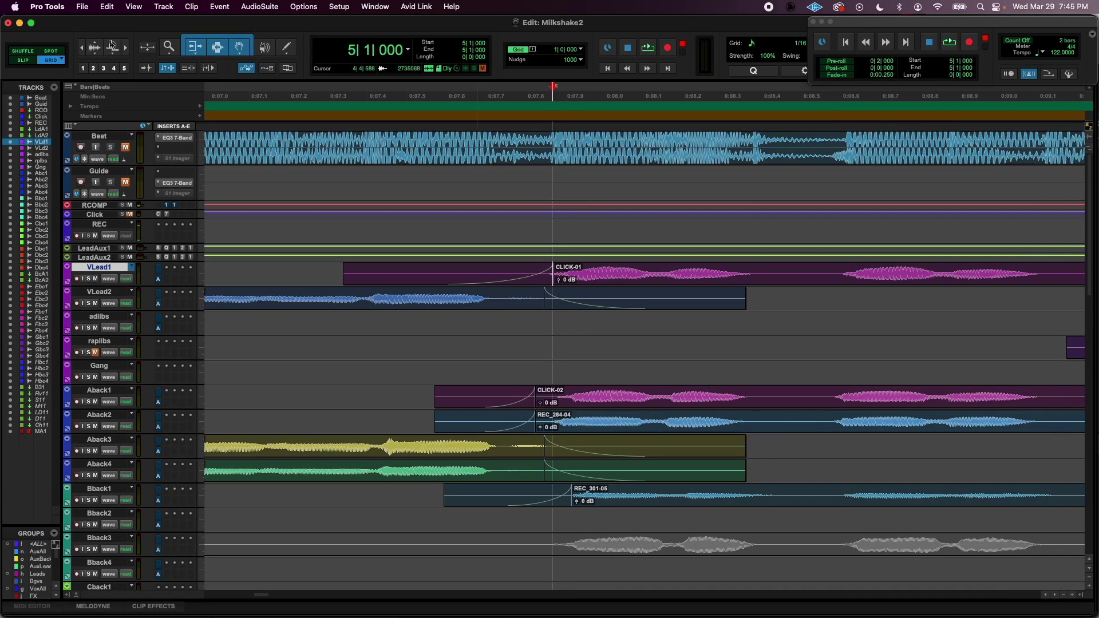
click(97, 47)
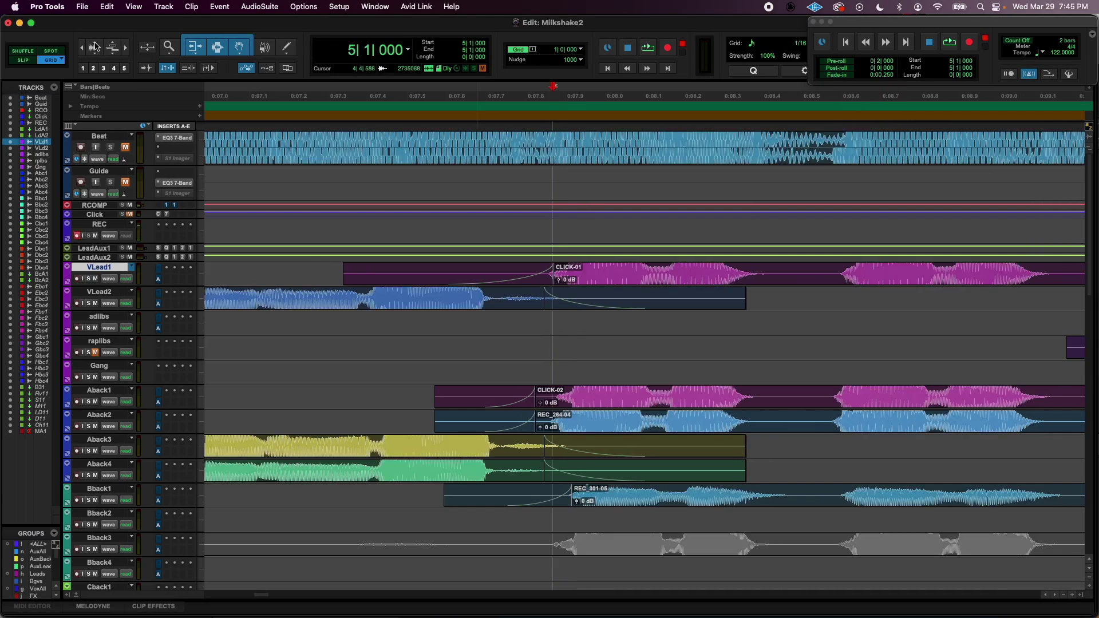
click(95, 47)
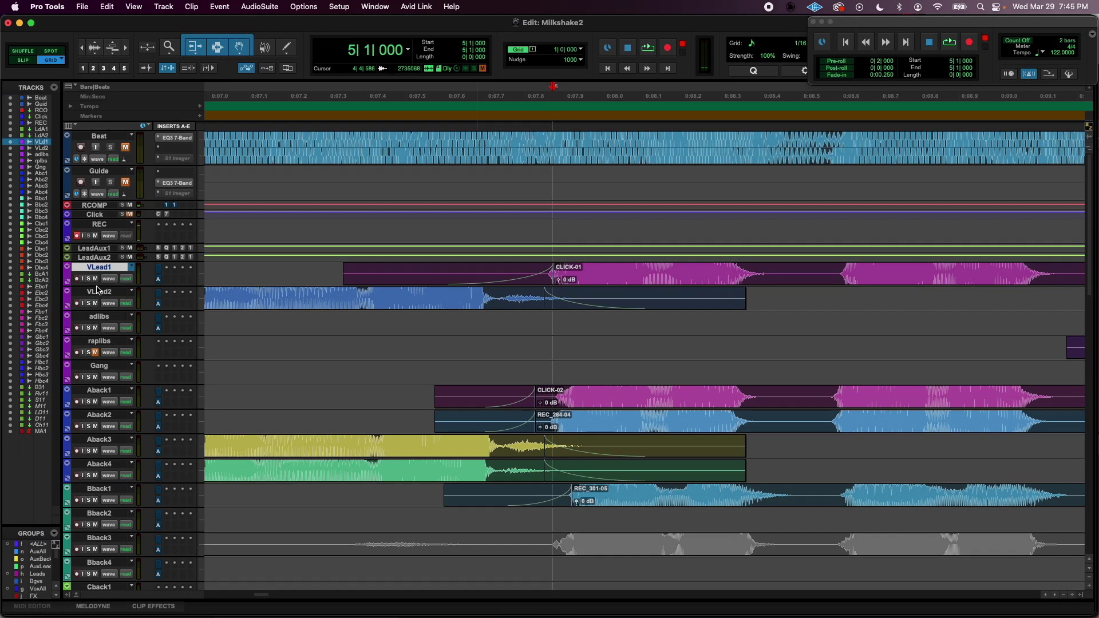
drag(97, 286, 100, 443)
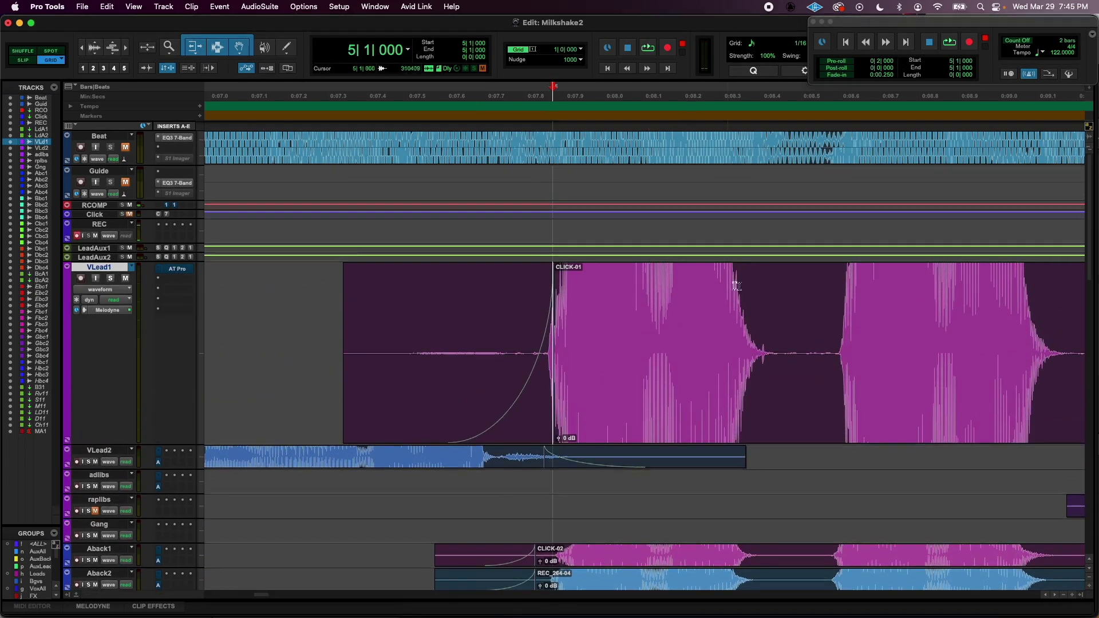
- Solo VLead1 and play the CLICK-01 phrase from bar 5 to listen for the click
drag(762, 351, 768, 350)
click(712, 348)
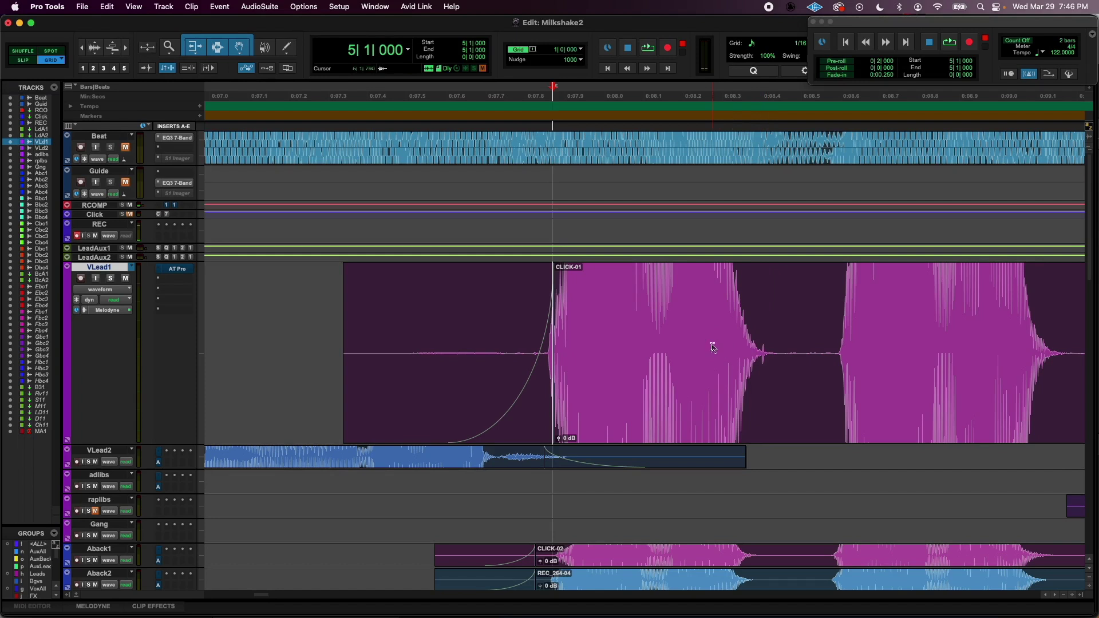
key(t)
scroll(713, 347, right, 5)
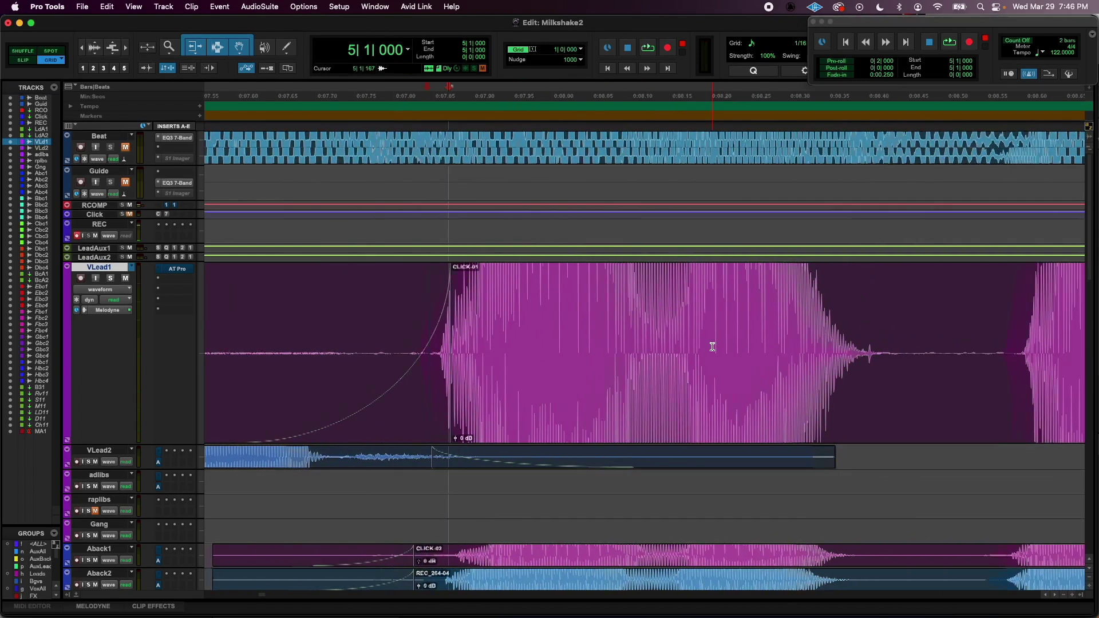
key(shift+s)
key(space)
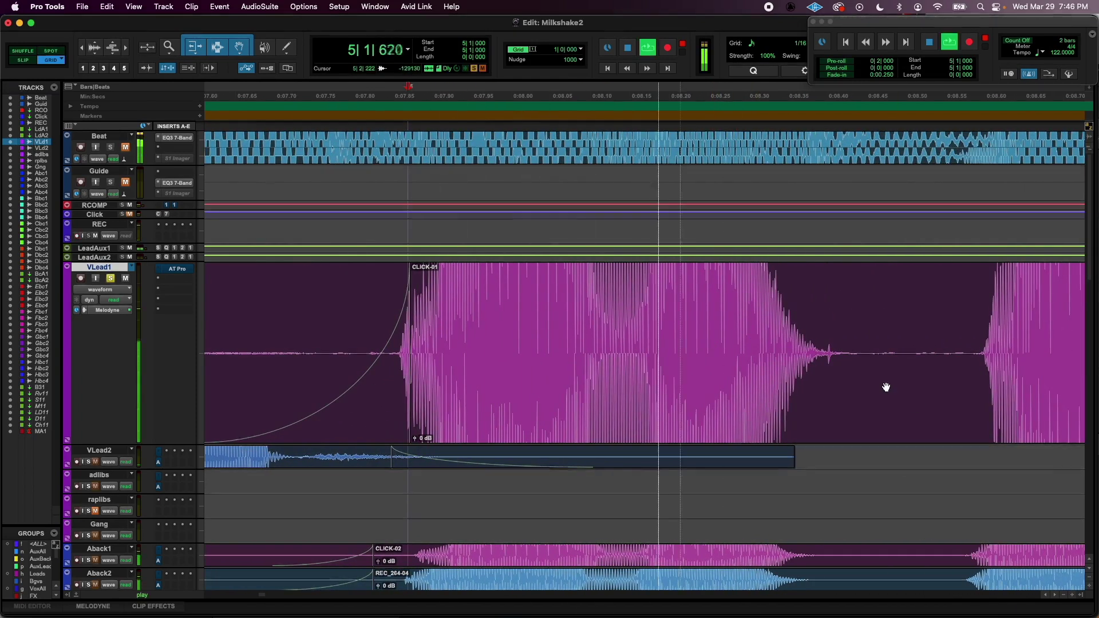
key(space)
key(r)
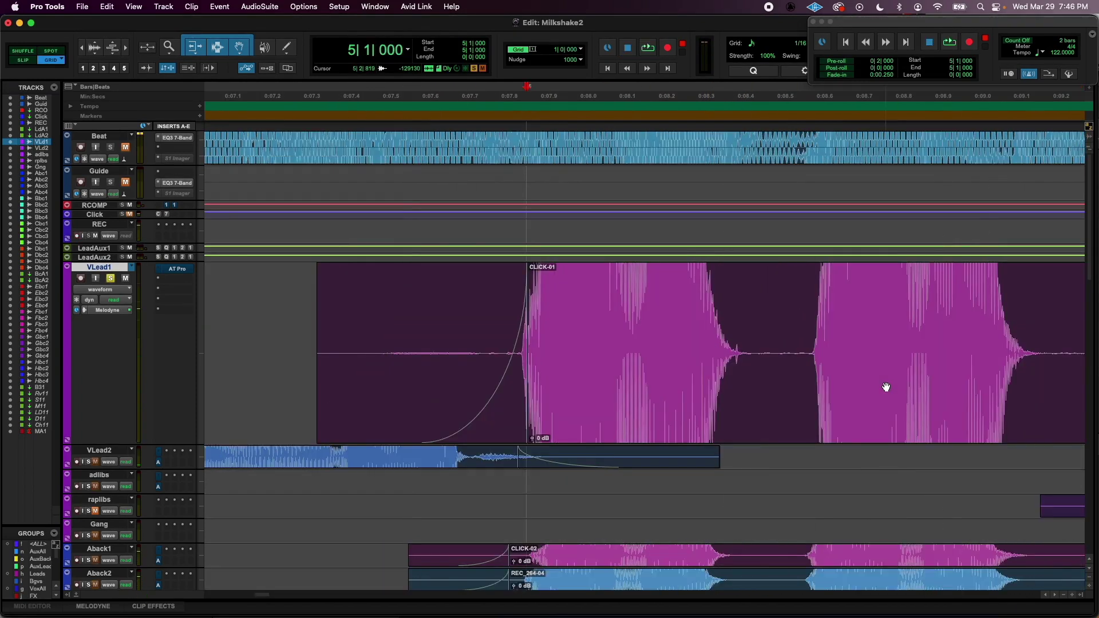
- Replay the CLICK-01 phrase from bar 5 while viewing its remaining words
scroll(886, 387, down, 2)
scroll(886, 387, up, 2)
scroll(886, 388, right, 5)
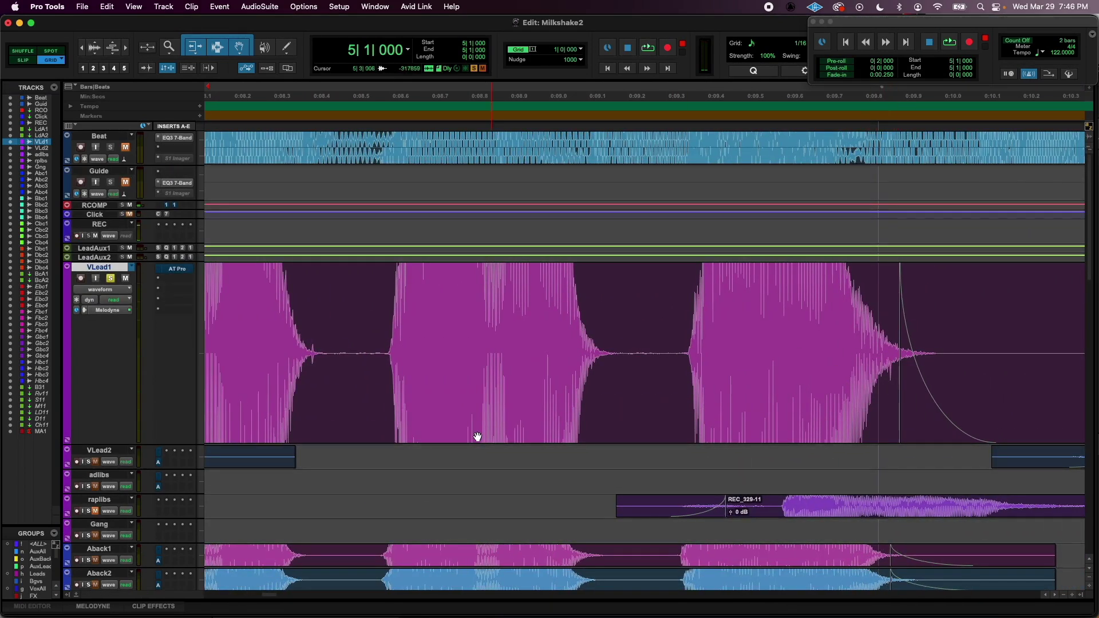
key(space)
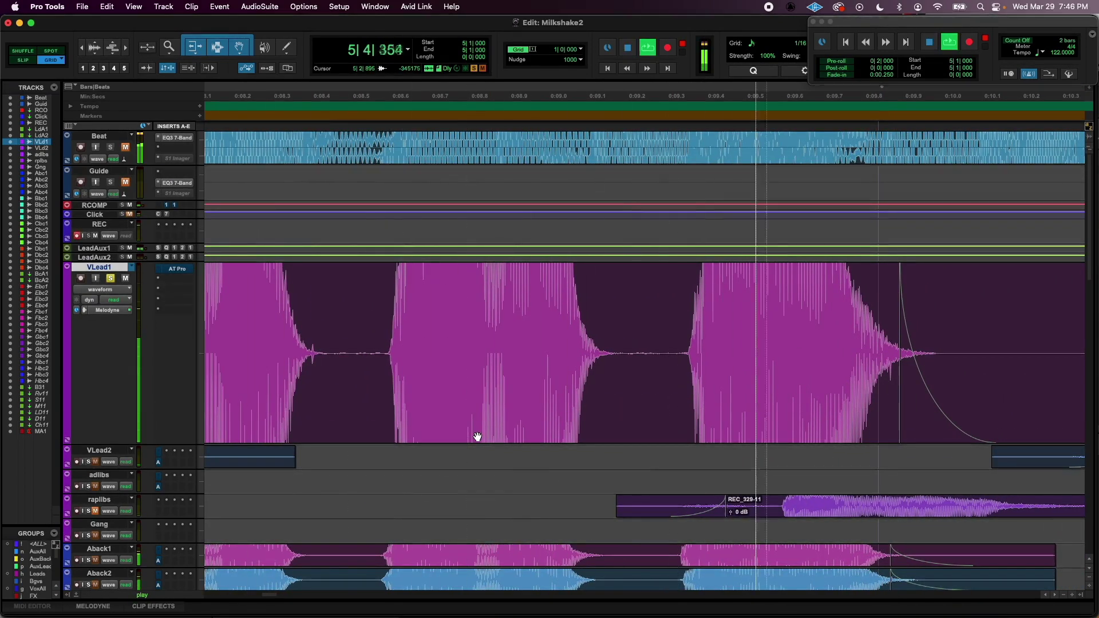
key(space)
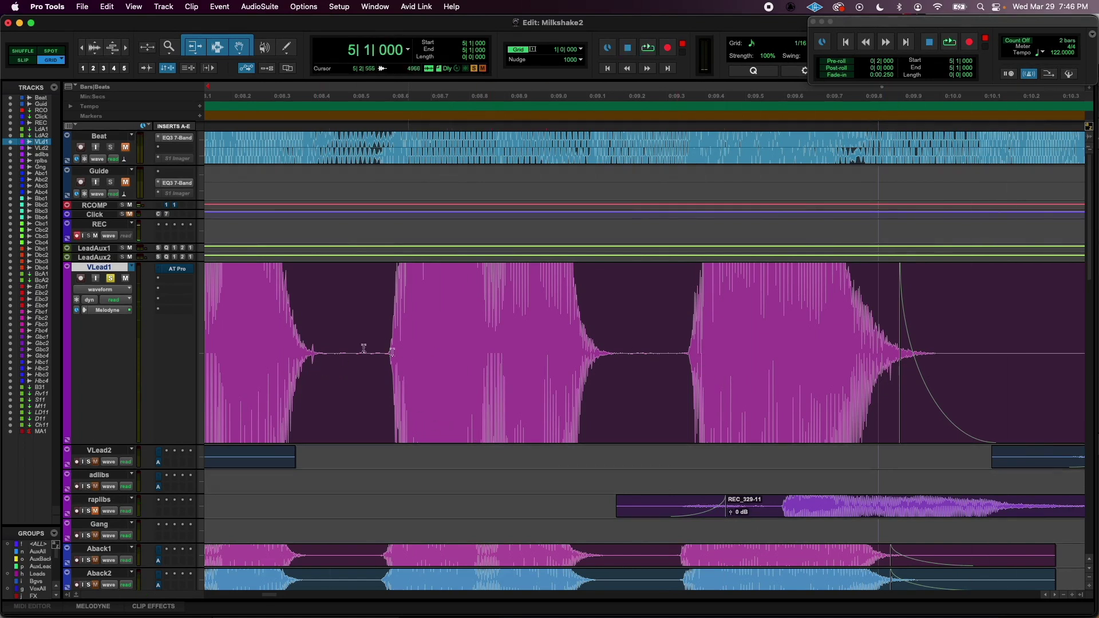
- Cut out the short click noise just after the first word of the CLICK-01 phrase on VLead1
click(313, 346)
key(super+bracketright)
key(super+bracketright)
key(super+bracketright)
key(super+bracketright)
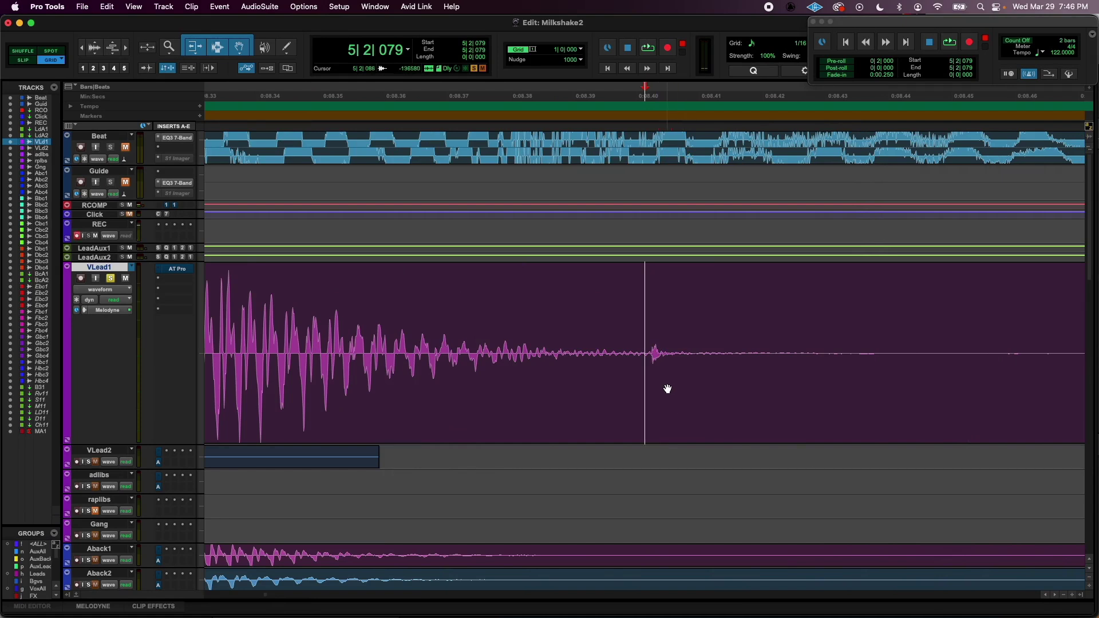
key(t)
key(t)
key(t)
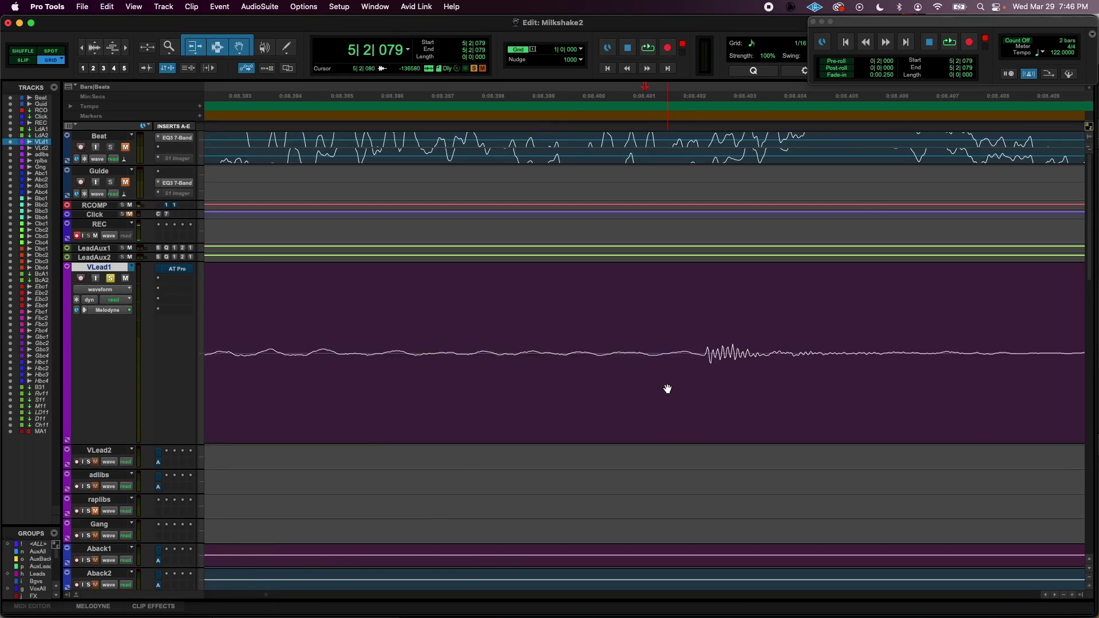
click(693, 351)
key(t)
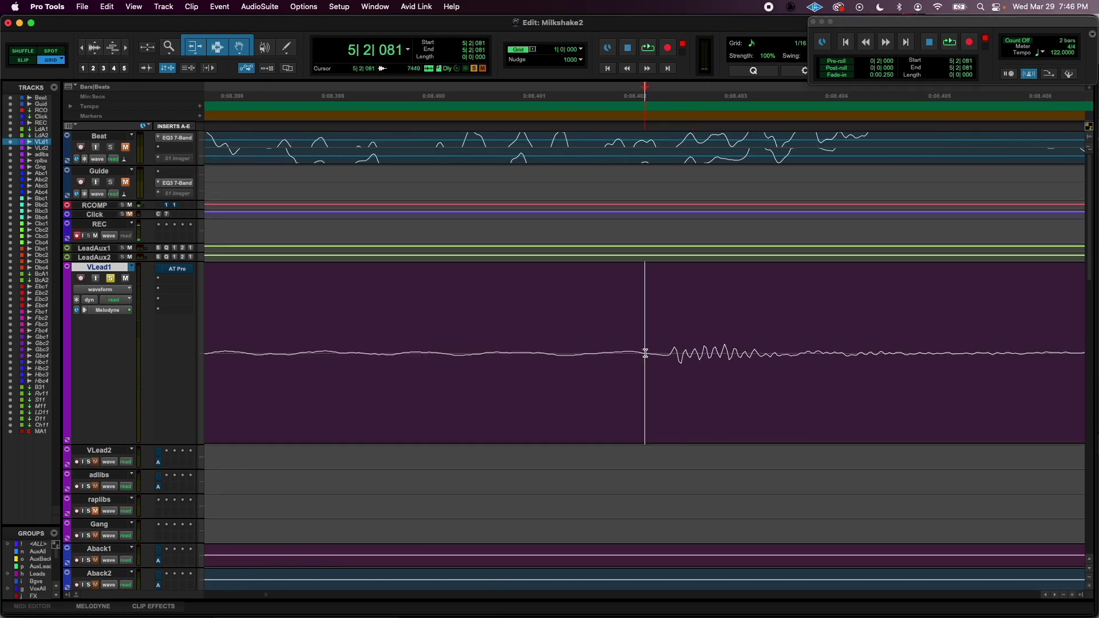
drag(583, 353, 903, 367)
key(Delete)
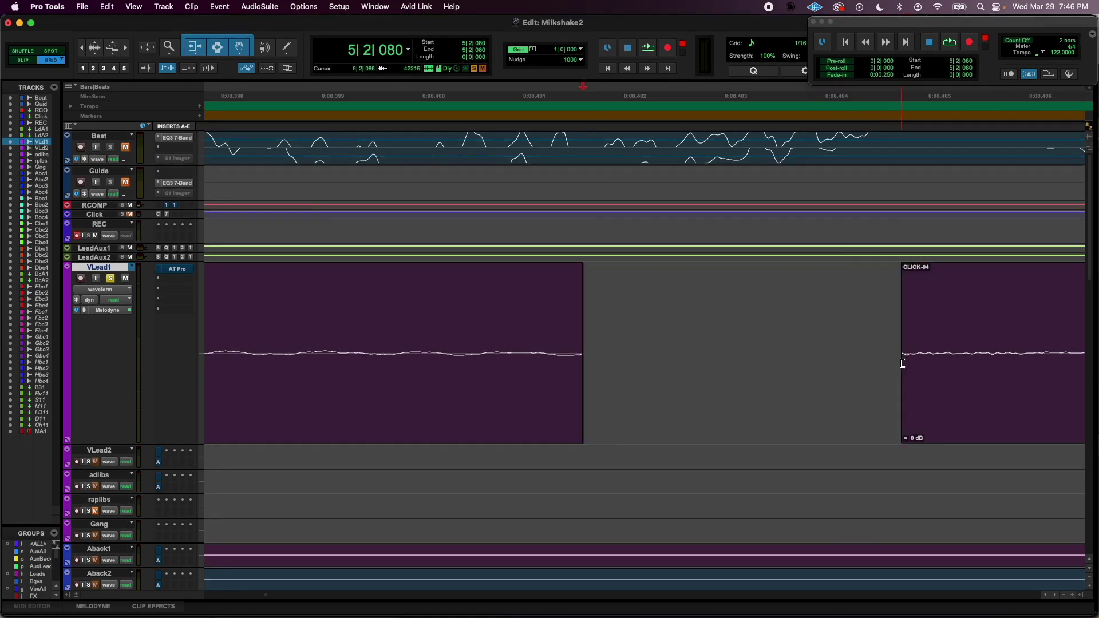
- Split the quiet section following the removed click into its own clip before the second word
key(super+bracketleft)
key(super+bracketleft)
key(super+bracketleft)
key(super+bracketleft)
key(super+bracketleft)
key(super+bracketleft)
key(super+bracketleft)
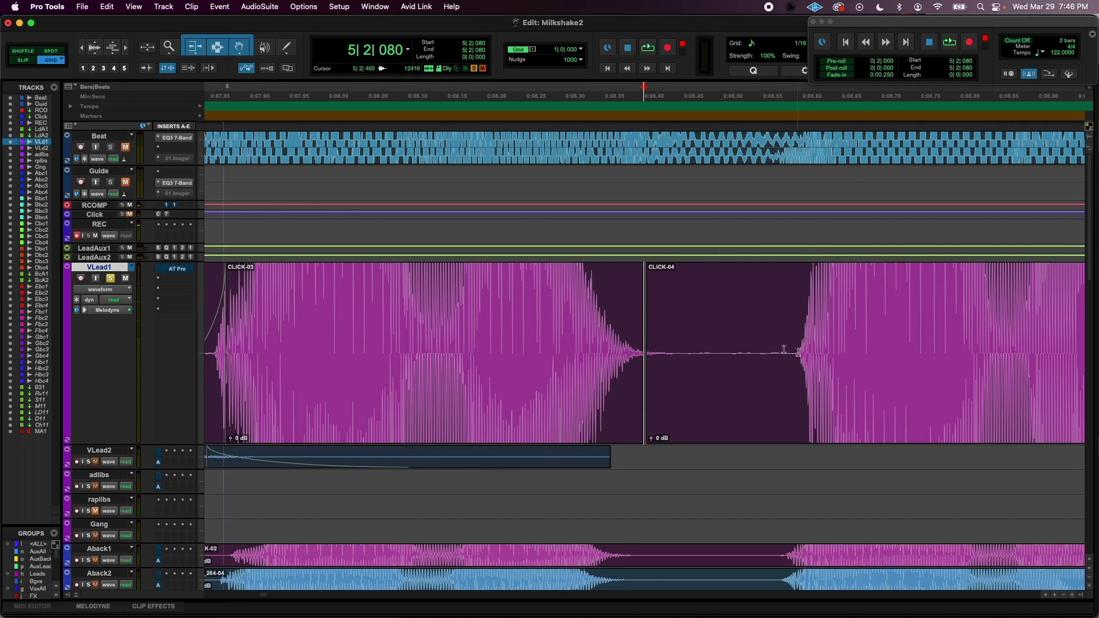
click(724, 332)
key(super+e)
click(706, 377)
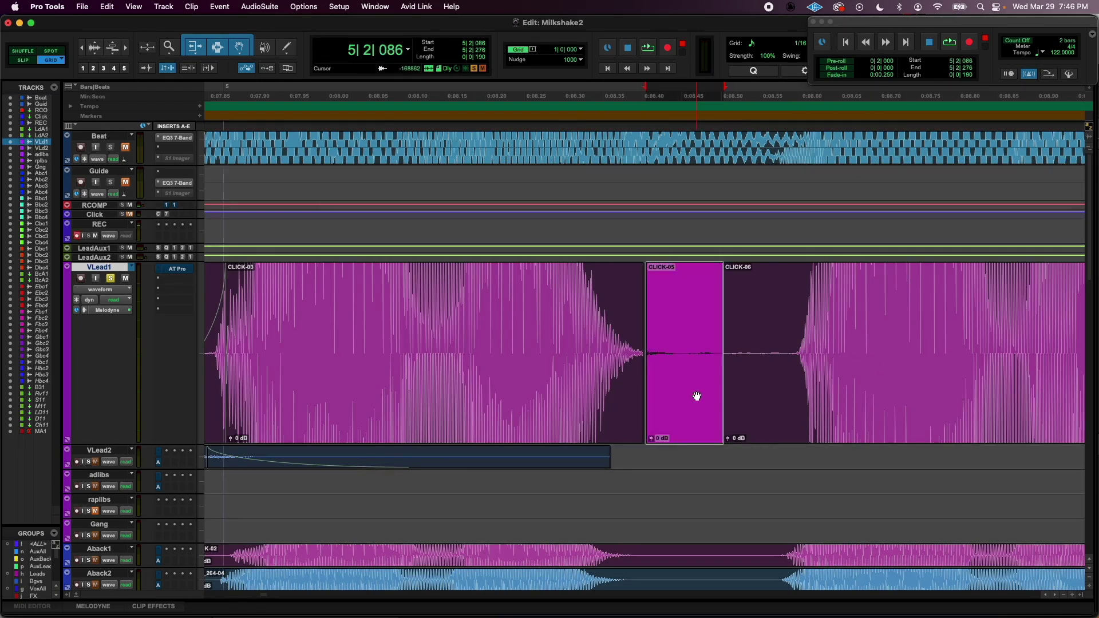
- Move the short quiet clip earlier so it closes the gap after the first word
key(super+bracketright)
key(super+bracketright)
key(super+bracketright)
key(super+bracketright)
key(super+bracketright)
drag(693, 393, 612, 388)
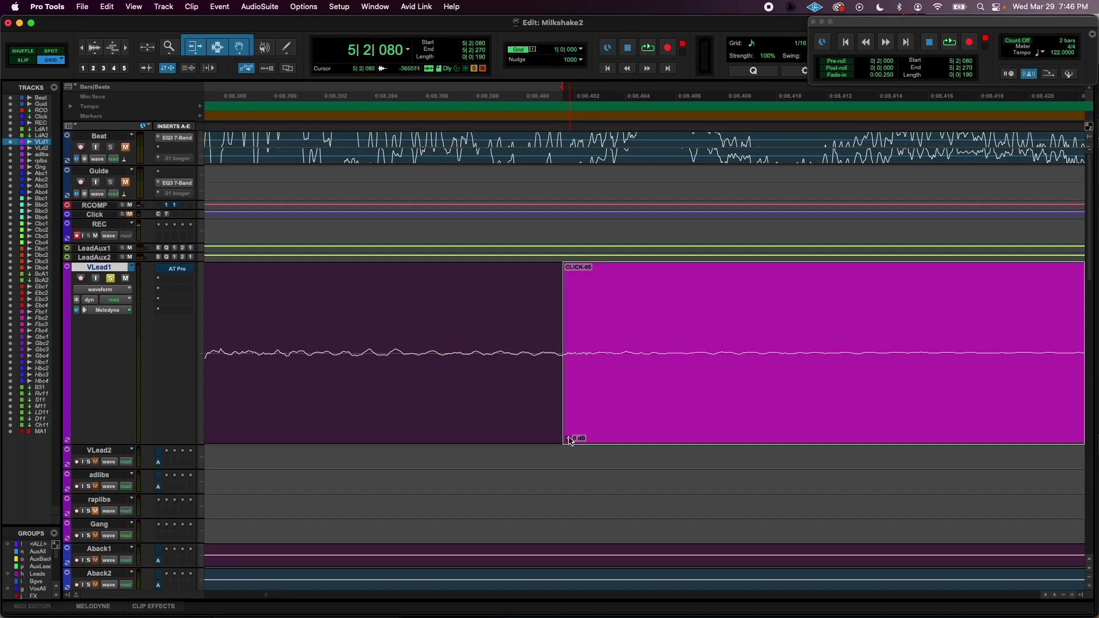
- Crossfade the joint between the first word and the quiet clip, and fade in the start of CLICK-06
drag(571, 441, 560, 439)
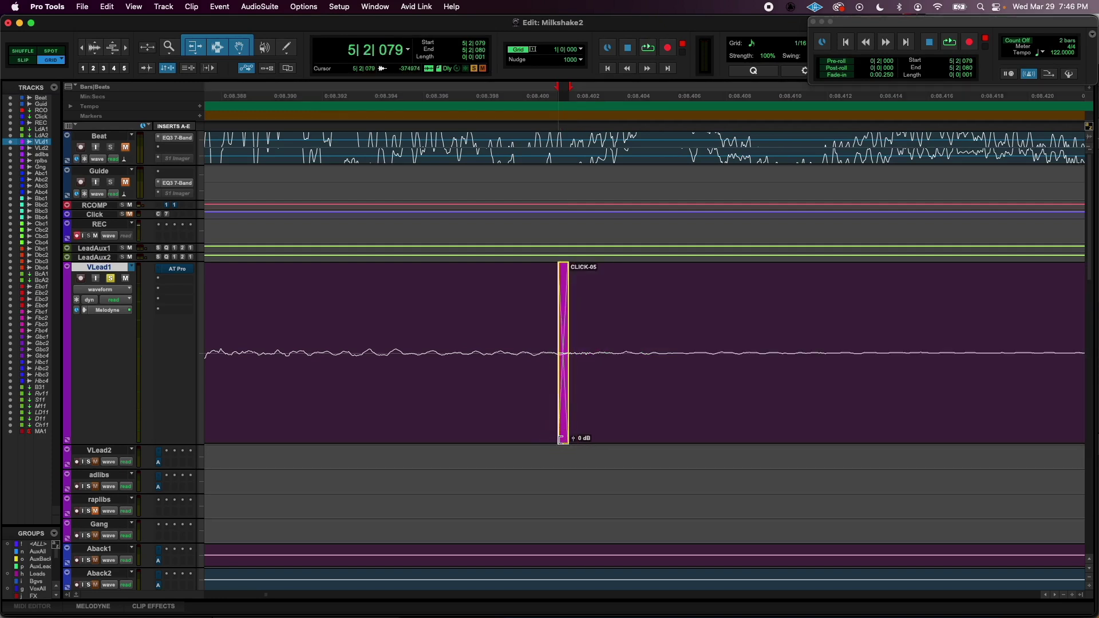
key(super+bracketleft)
key(super+bracketleft)
key(super+bracketleft)
key(super+bracketleft)
key(super+bracketleft)
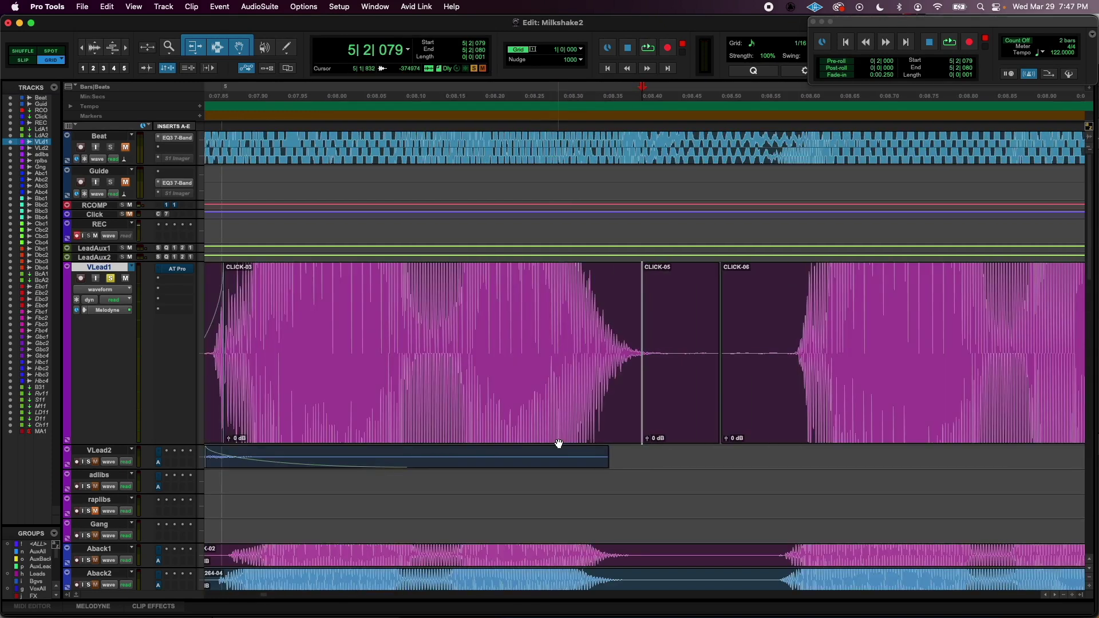
drag(723, 266, 765, 267)
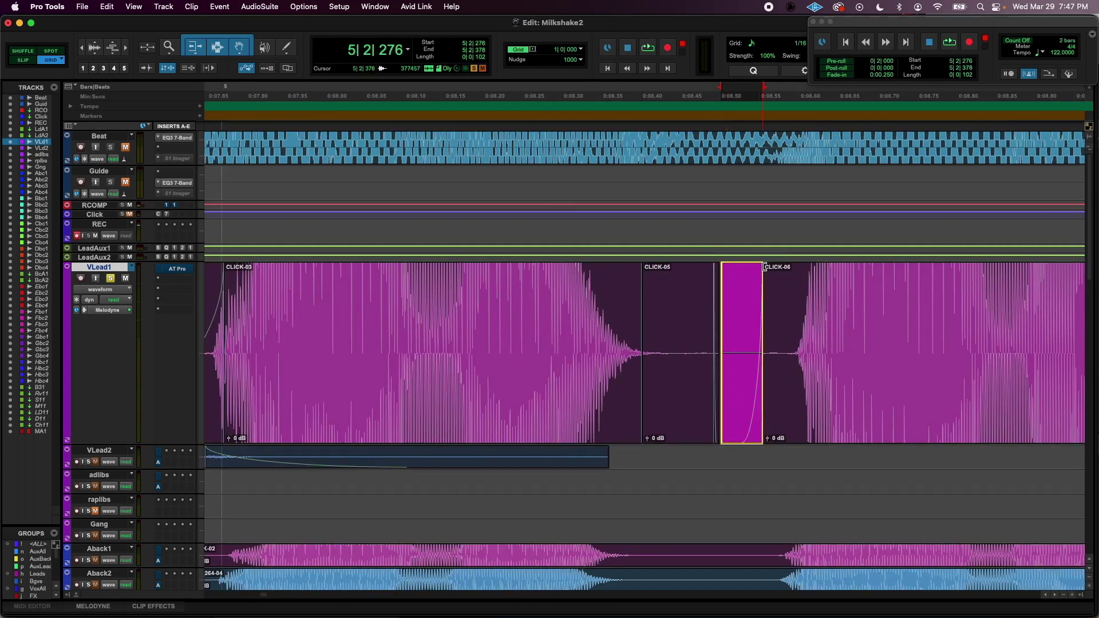
key(super+bracketleft)
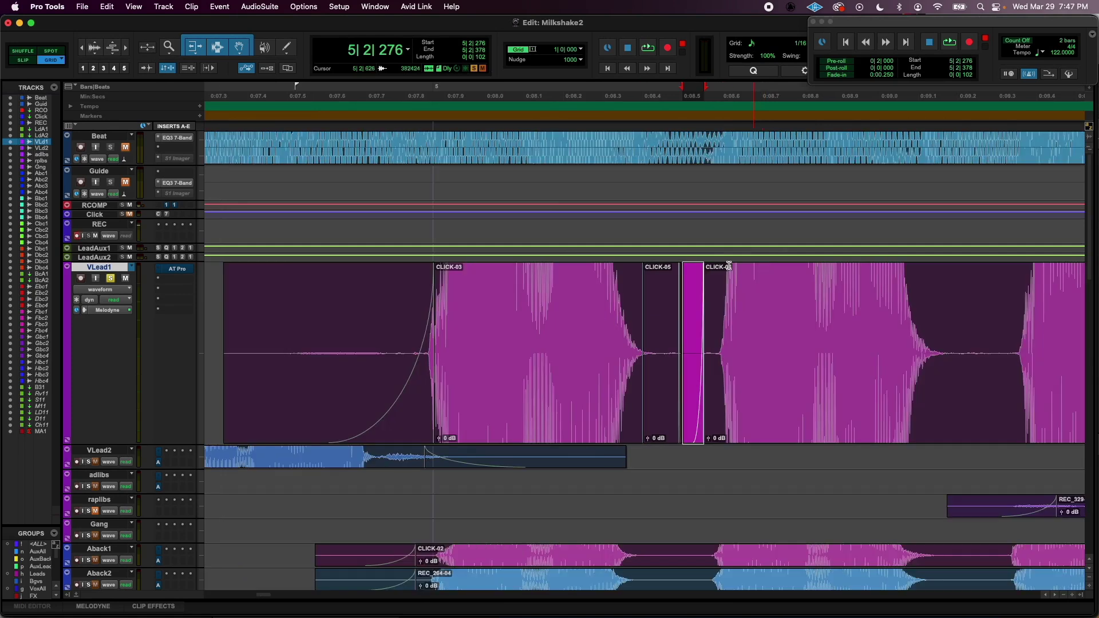
- Play the edited VLead1 phrase from bar 5 to check the click repair
click(522, 321)
key(space)
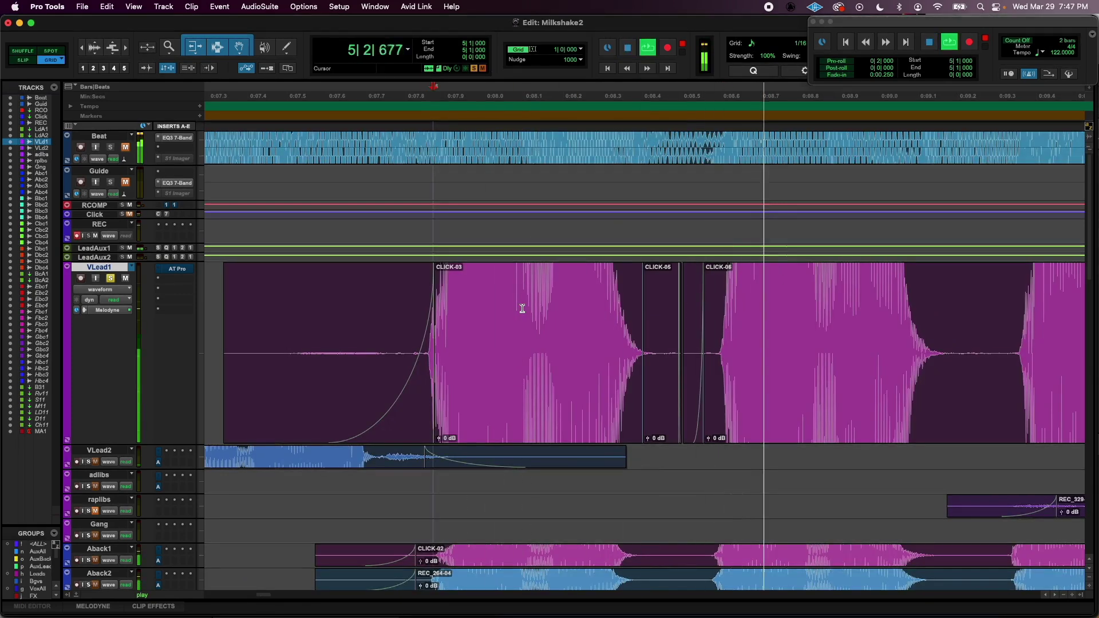
key(space)
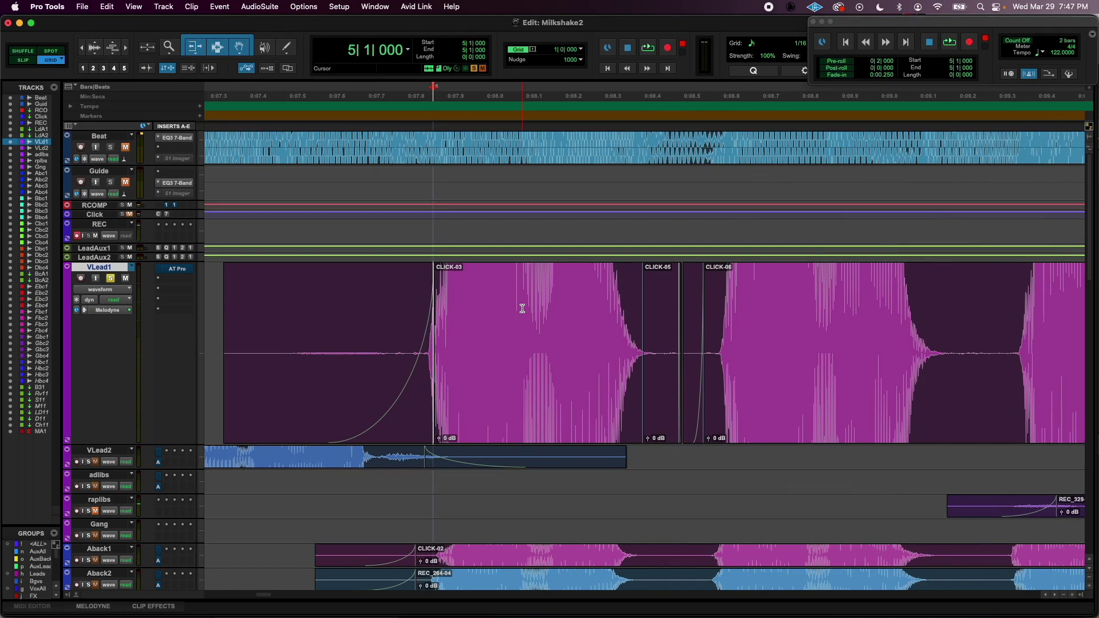
- Examine the last word of the VLead1 phrase and its decaying tail around bar 6 for clicks
scroll(522, 309, right, 2)
scroll(522, 308, right, 15)
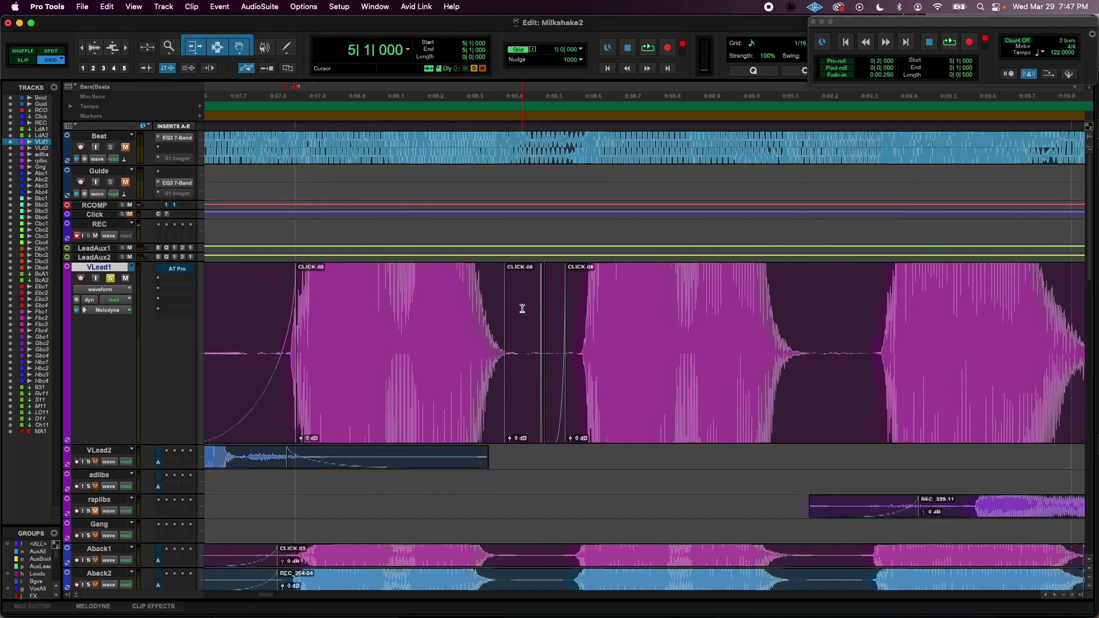
click(645, 332)
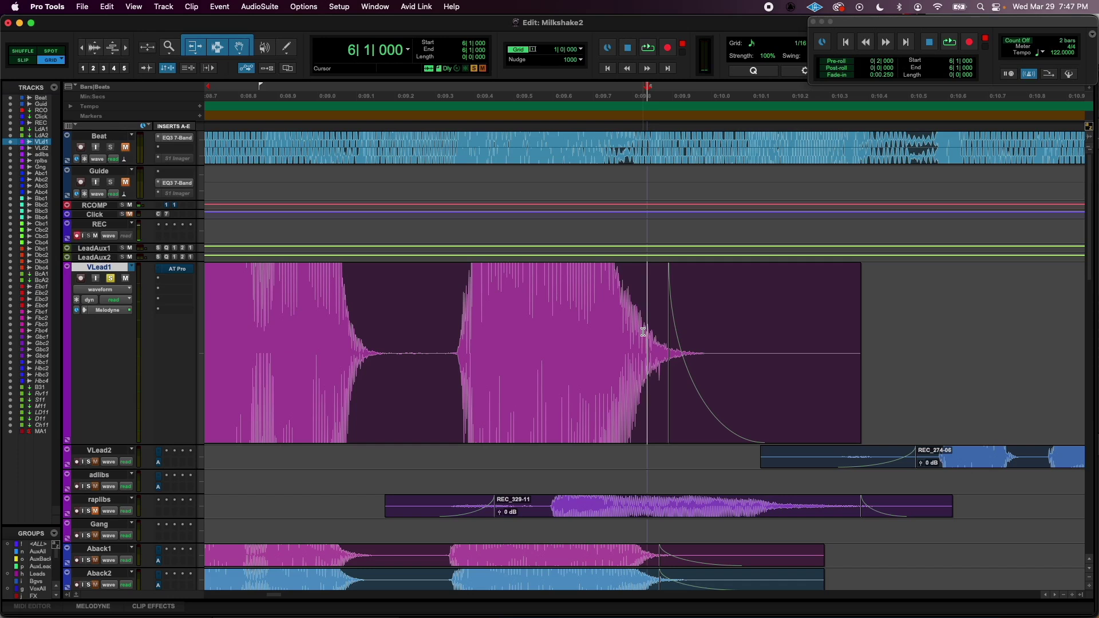
key(t)
key(t)
key(t)
key(t)
key(t)
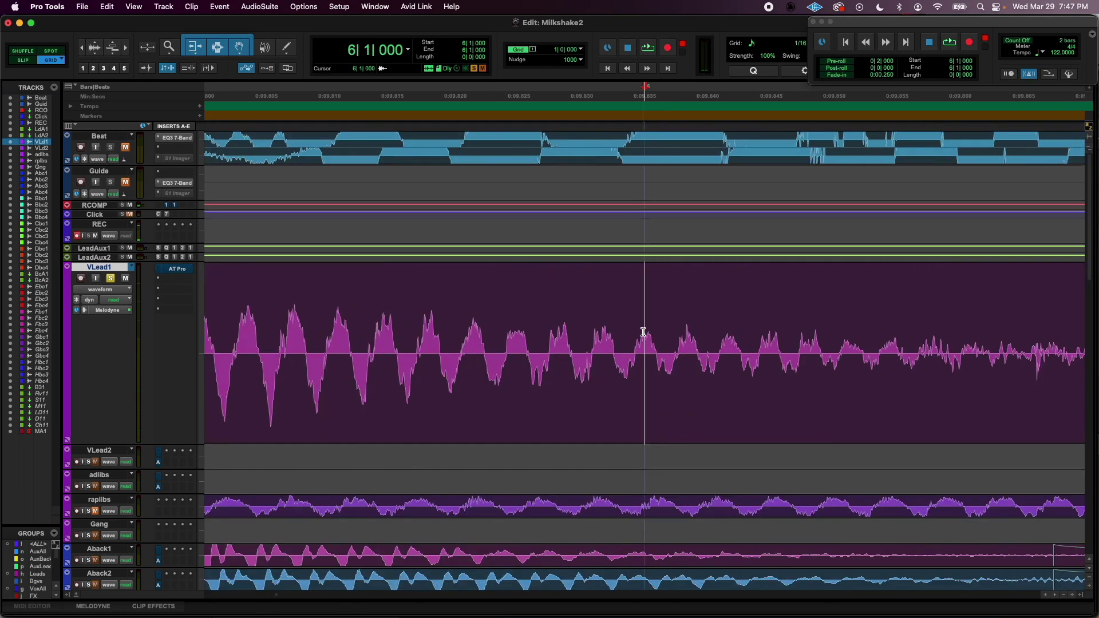
key(r)
key(r)
key(r)
key(r)
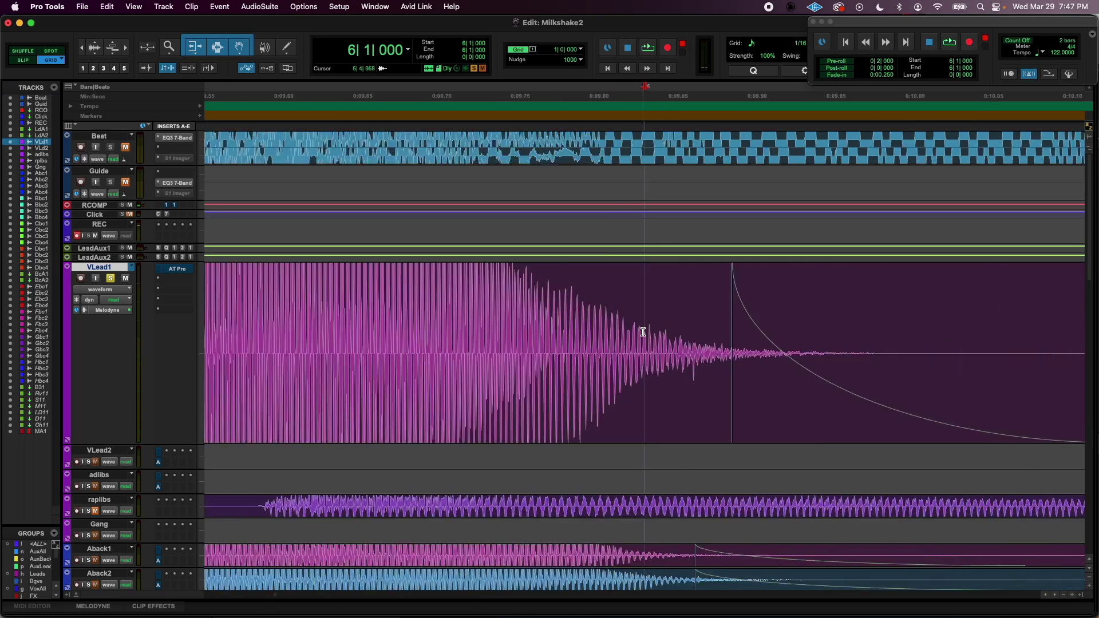
drag(433, 326, 572, 326)
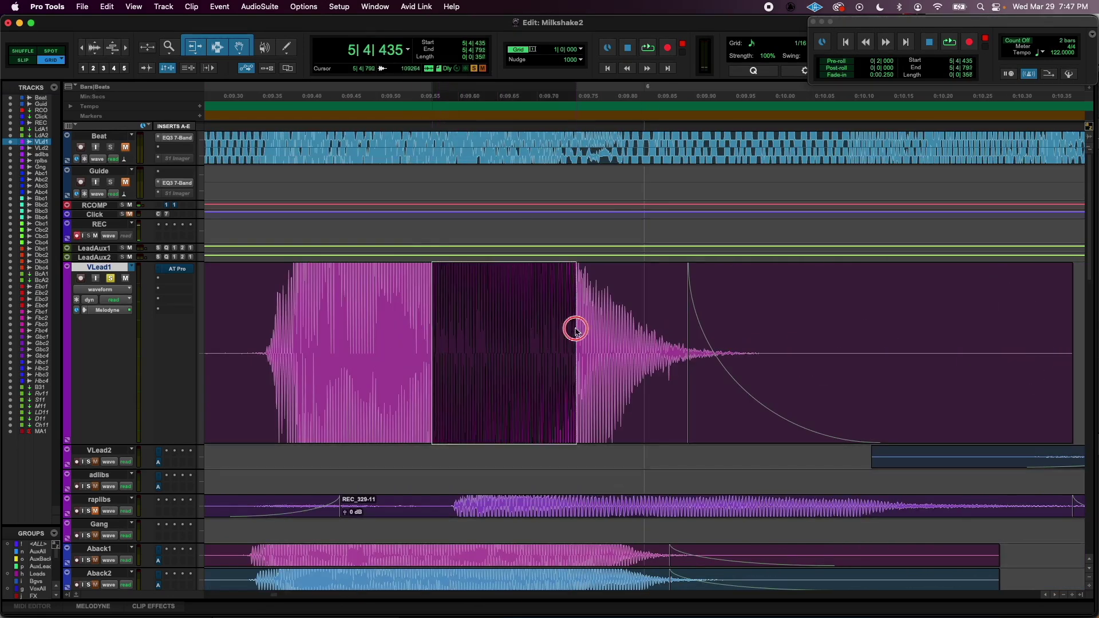
- Delete the small click spike in the last VLead1 word's tail, from about 6|1|058 to 6|1|064
click(668, 344)
key(t)
key(t)
key(t)
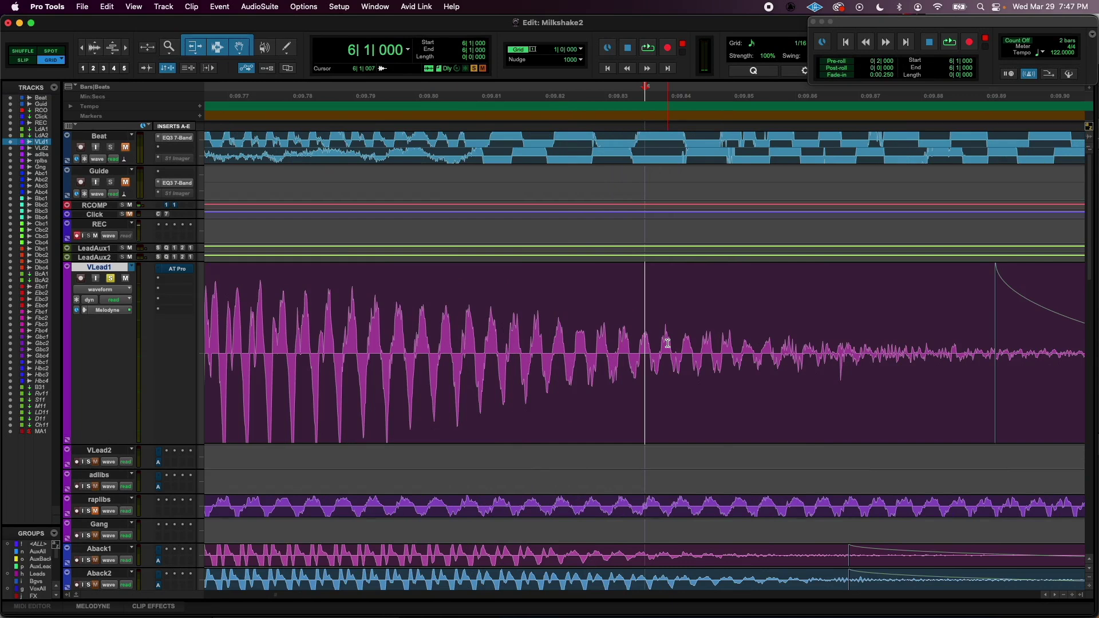
key(t)
scroll(668, 343, right, 5)
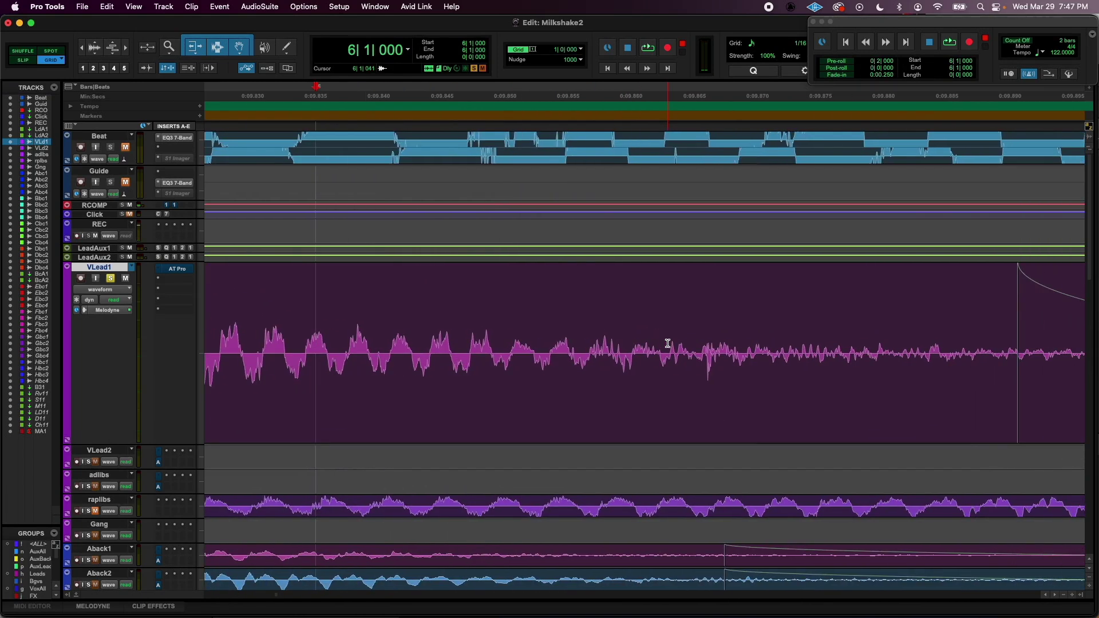
click(707, 353)
key(t)
key(t)
key(t)
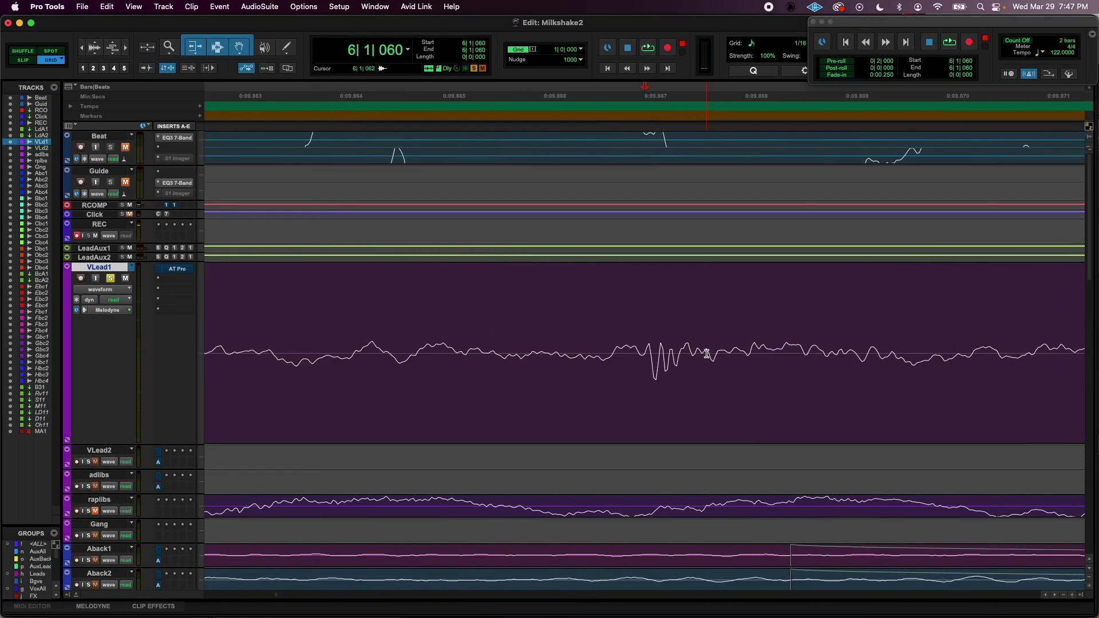
key(r)
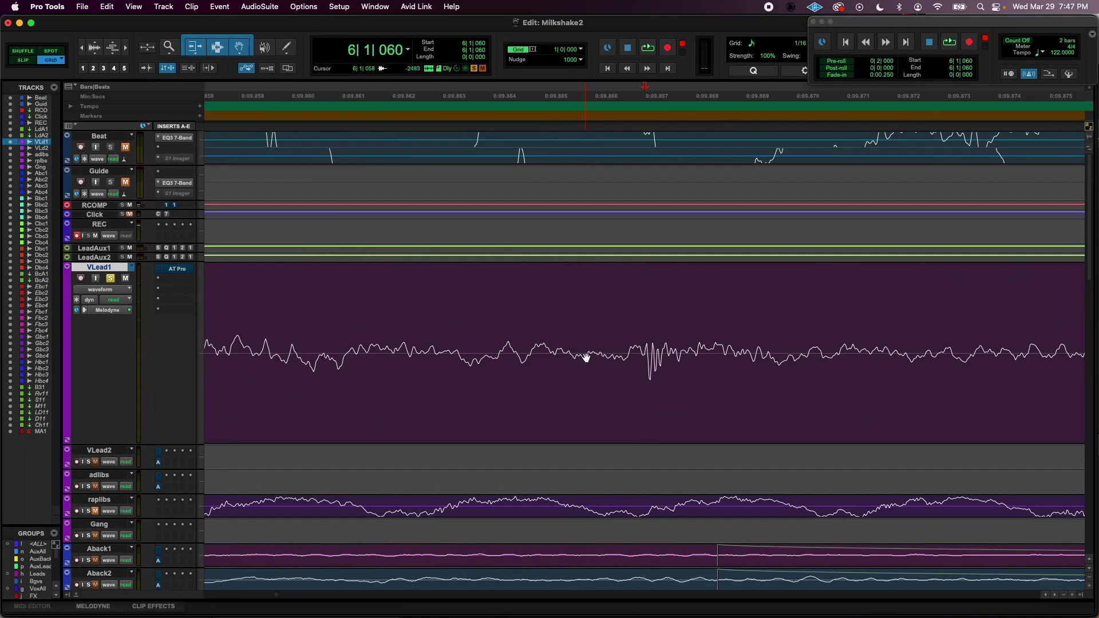
drag(587, 358, 737, 364)
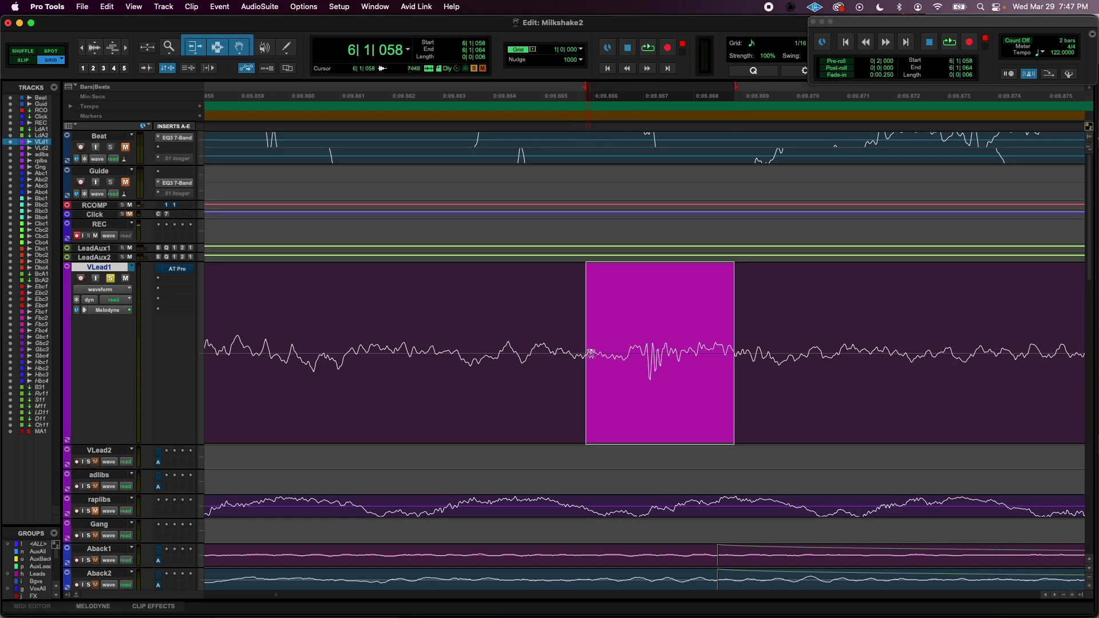
shift+click(738, 336)
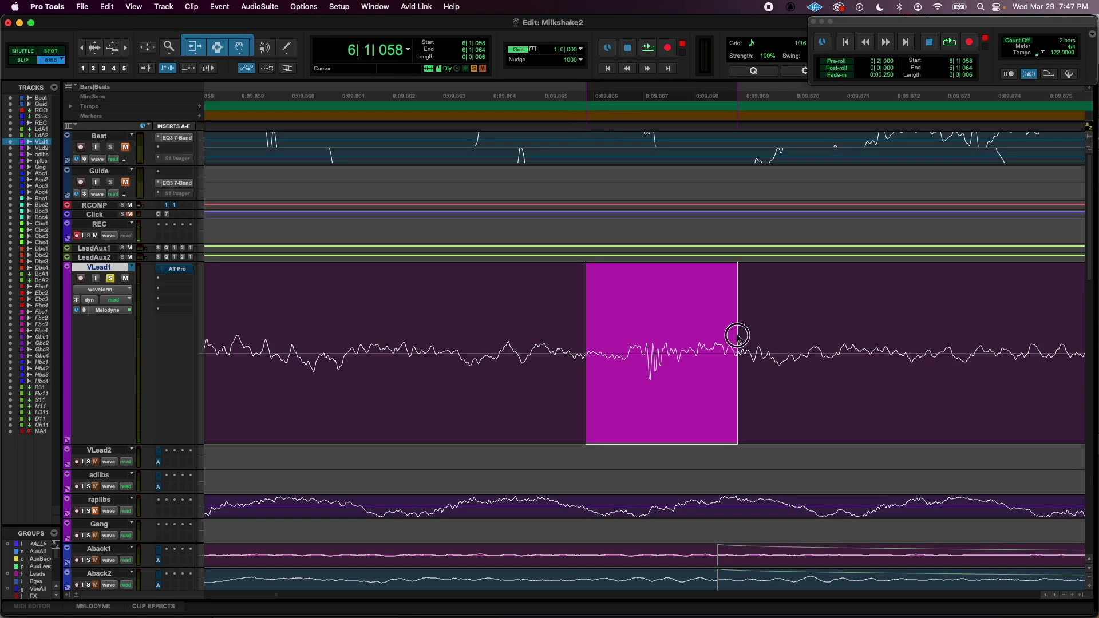
drag(737, 335, 736, 335)
key(Delete)
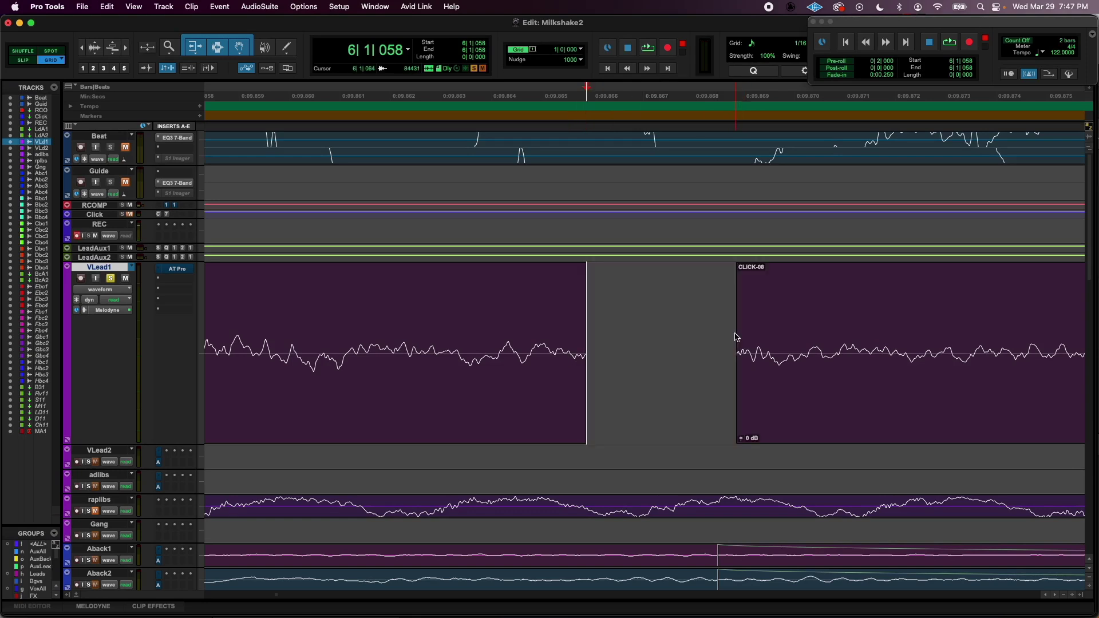
- Move the tail clip that follows the removed click, including its fade-out, earlier so it closes the gap
key(r)
key(r)
key(r)
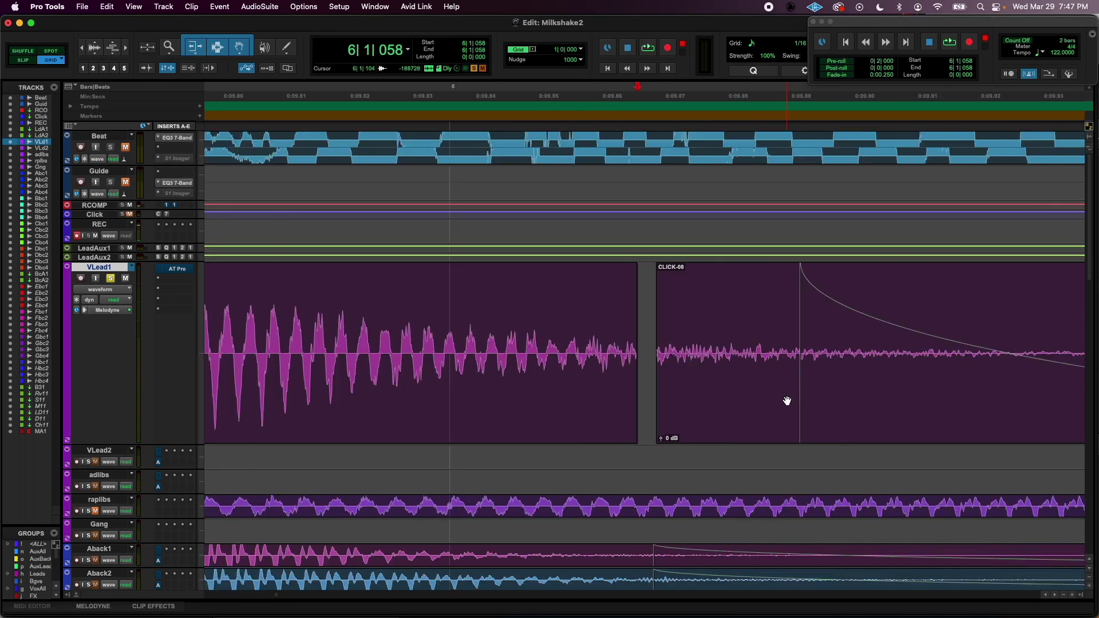
key(r)
key(r)
key(r)
key(r)
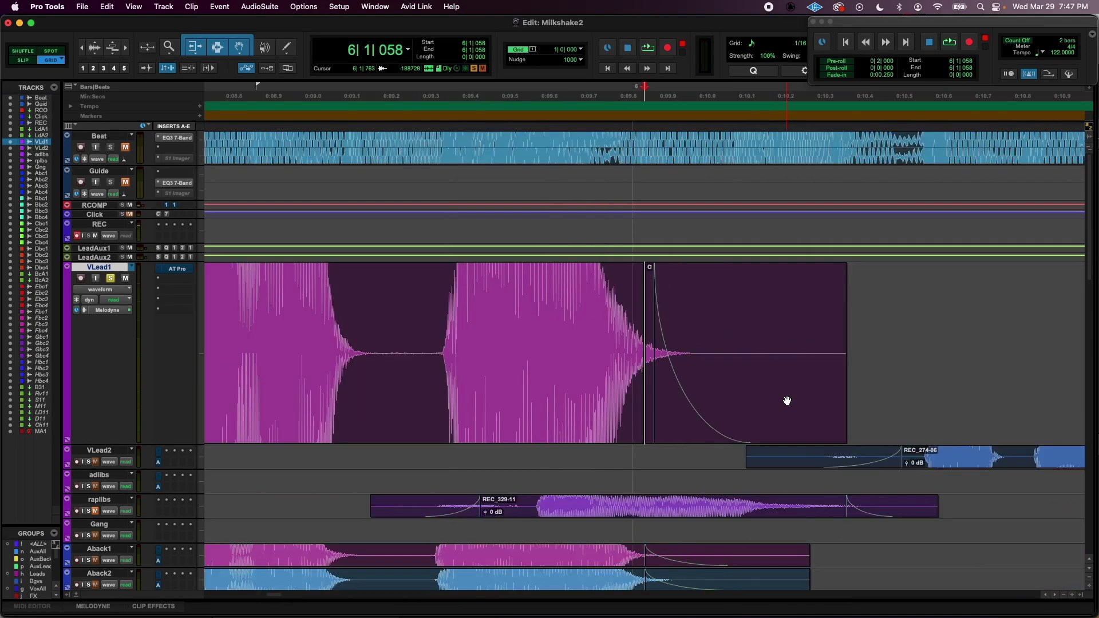
click(788, 400)
key(t)
key(t)
key(t)
key(t)
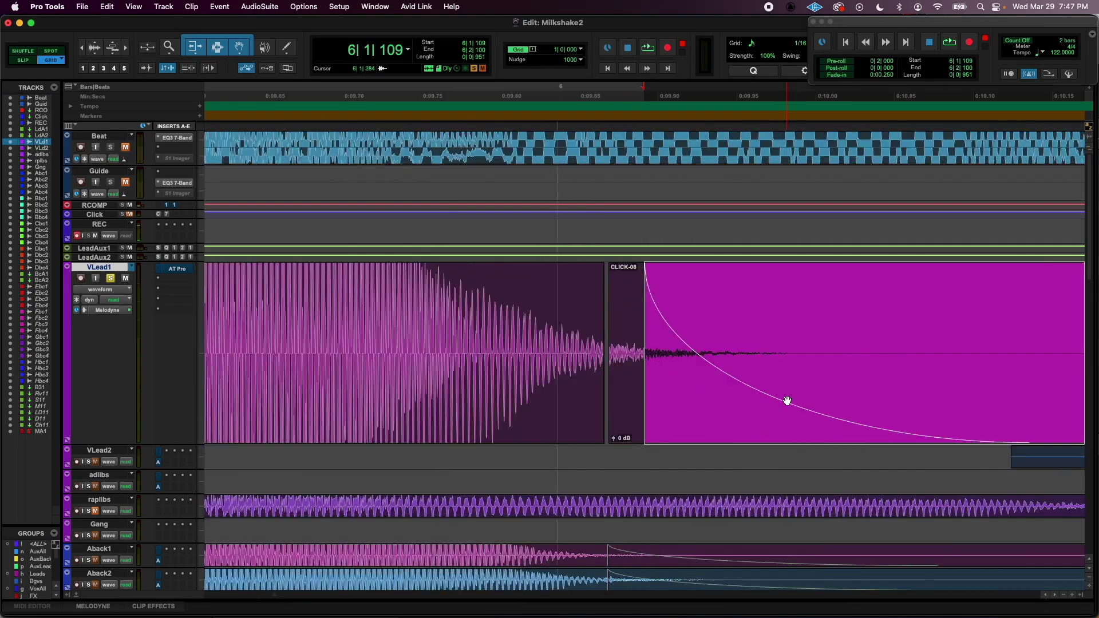
shift+click(608, 404)
key(t)
key(t)
key(t)
key(t)
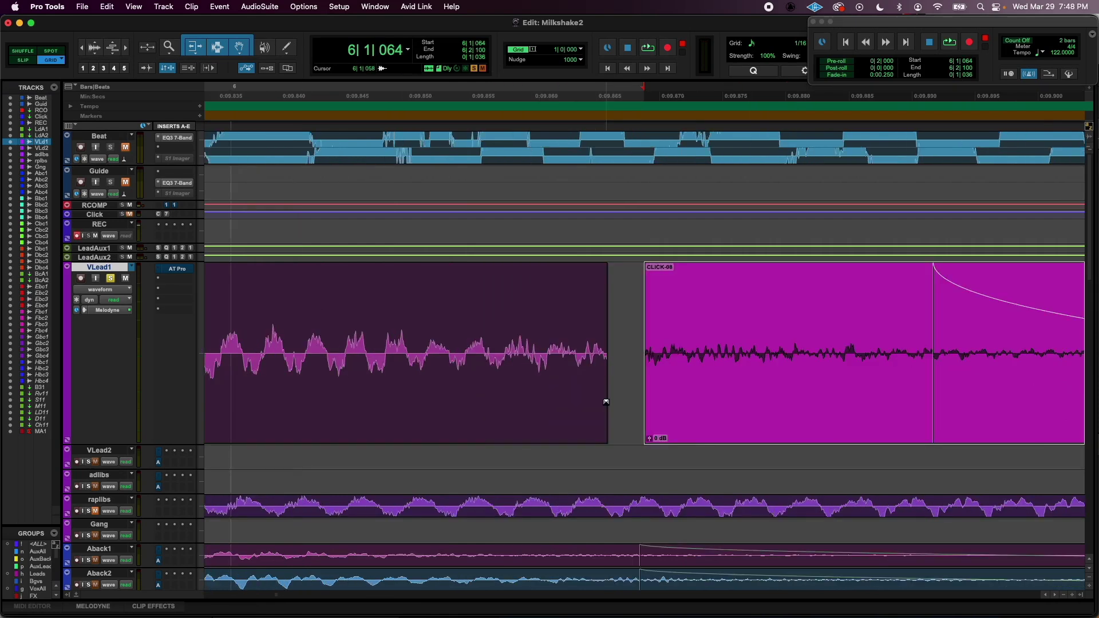
shift+click(570, 410)
drag(570, 410, 389, 411)
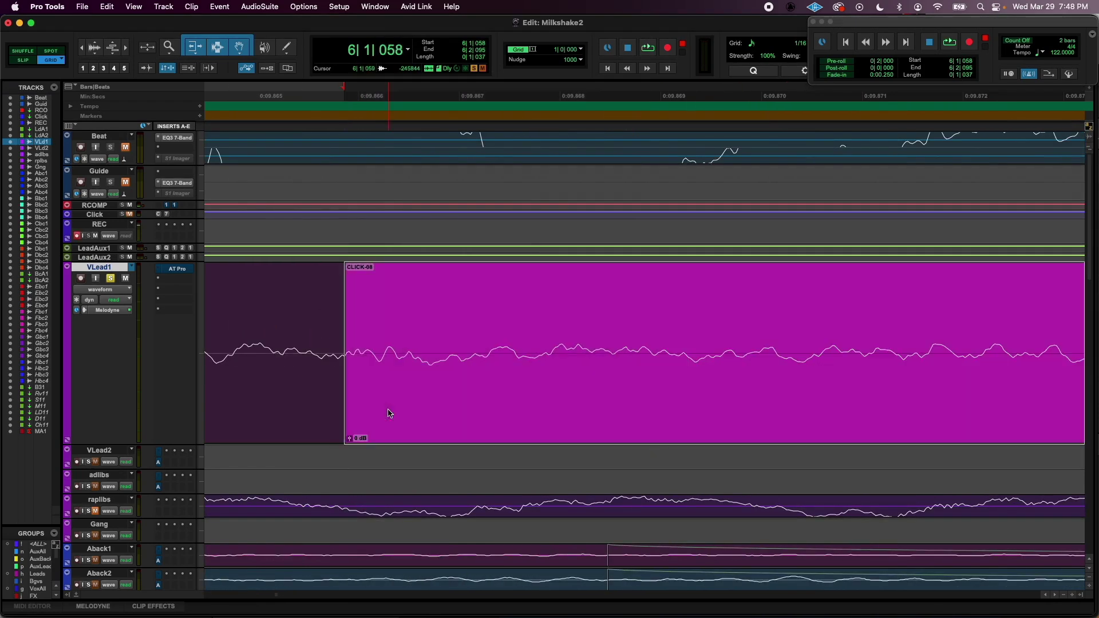
- Add a short crossfade across the joint between the last word and its moved tail clip
click(338, 439)
drag(343, 440, 319, 436)
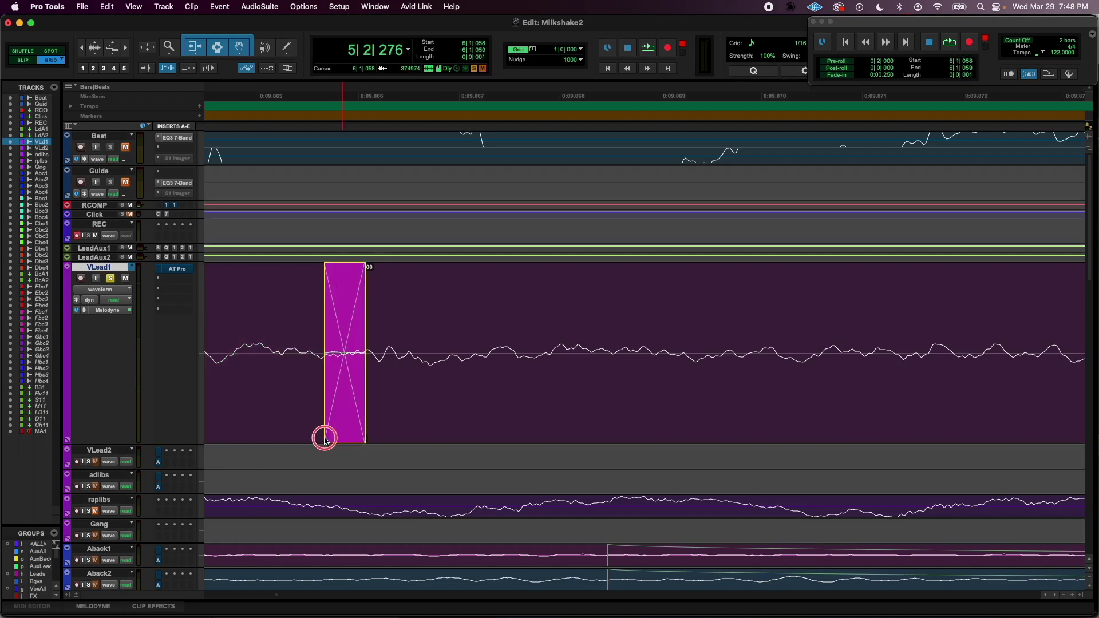
- Play the VLead1 phrase from bar 5 past the repaired tail to check both click edits
key(r)
key(r)
key(r)
key(r)
key(r)
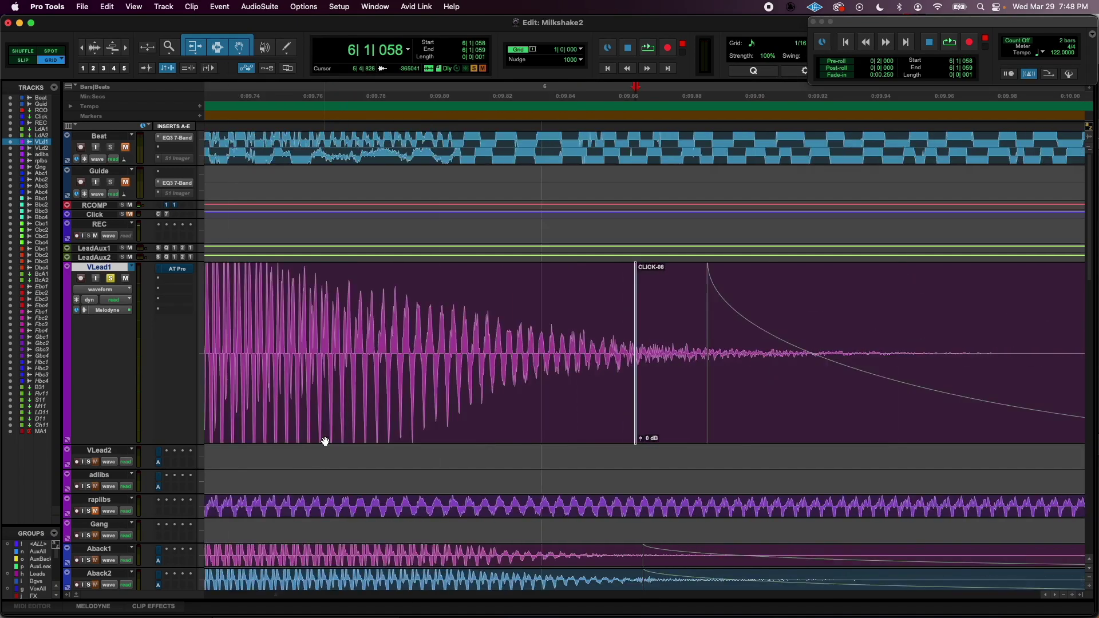
key(r)
key(r)
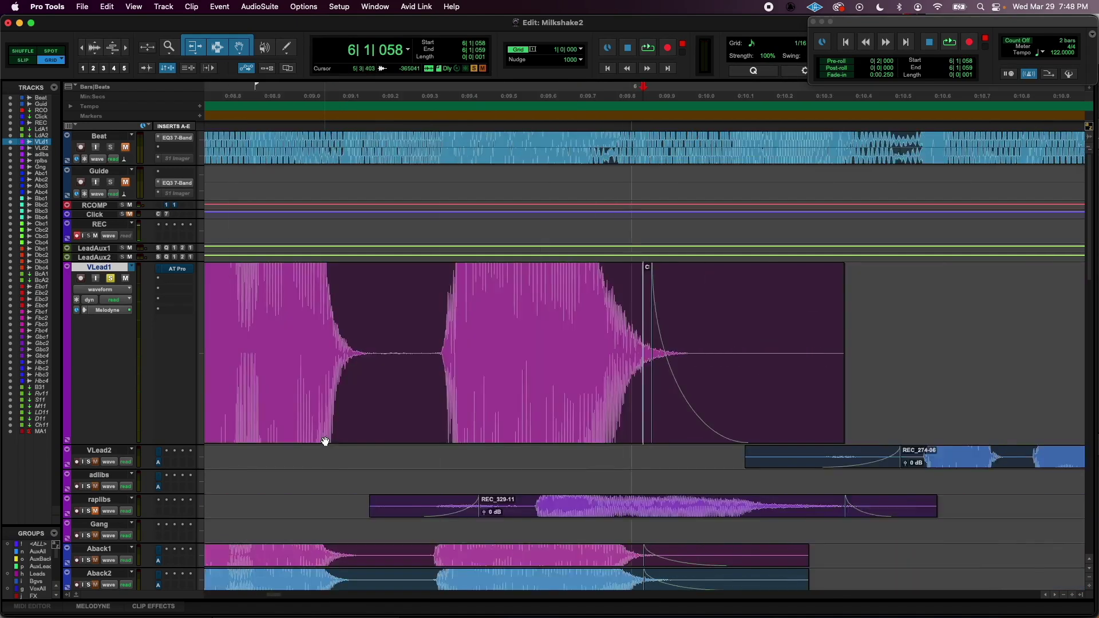
key(r)
key(r)
click(310, 327)
key(space)
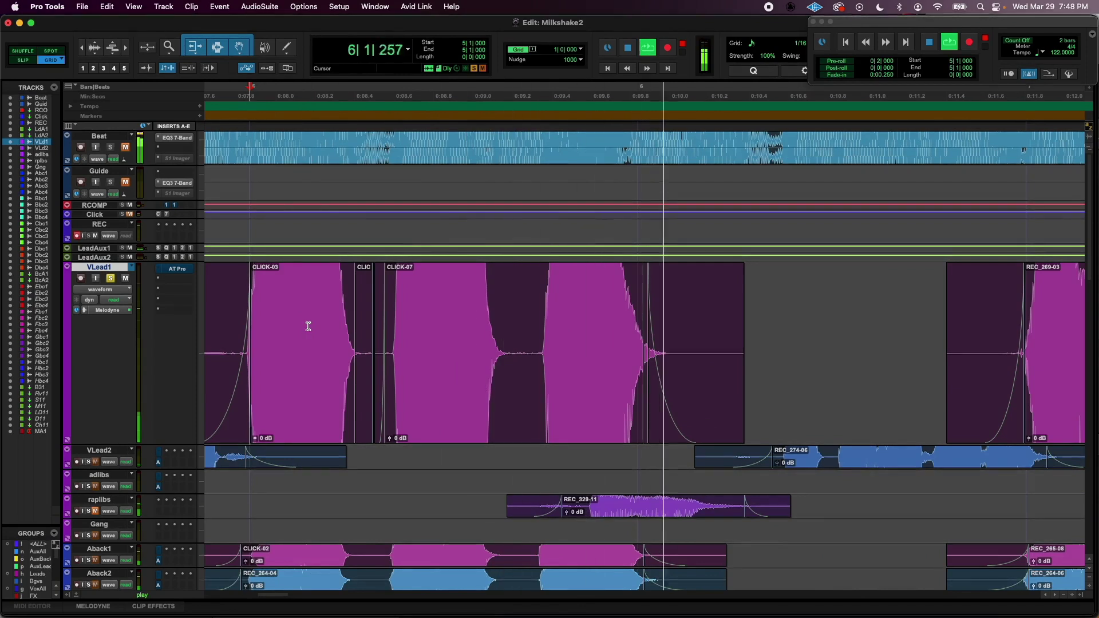
key(space)
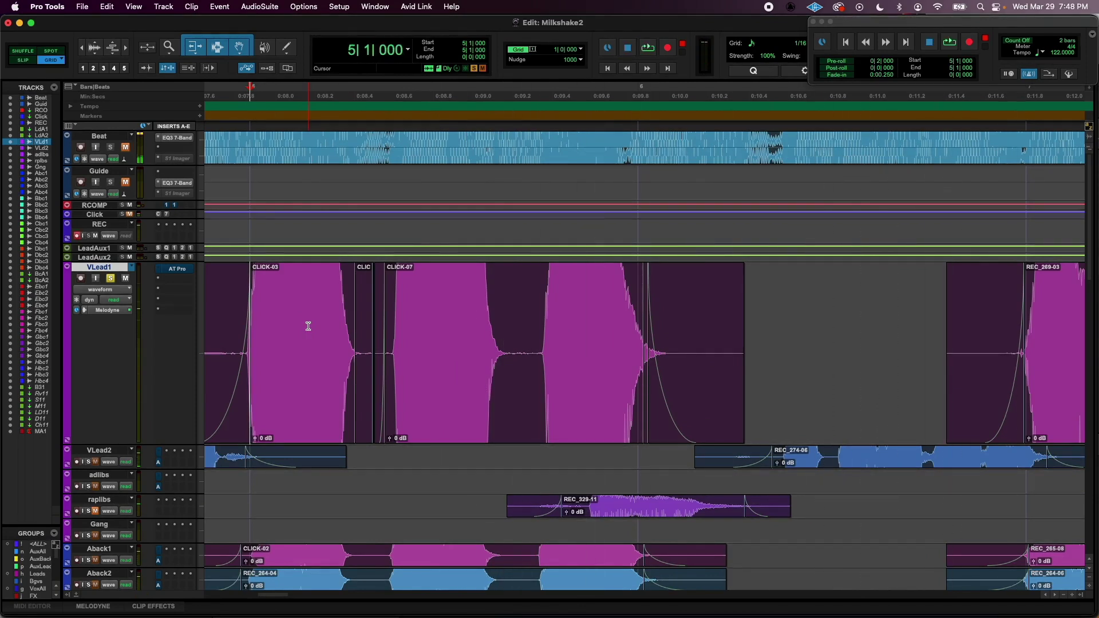
- Place the edit cursor at bar 3, at the start of the first VLead1 phrase
key(r)
key(r)
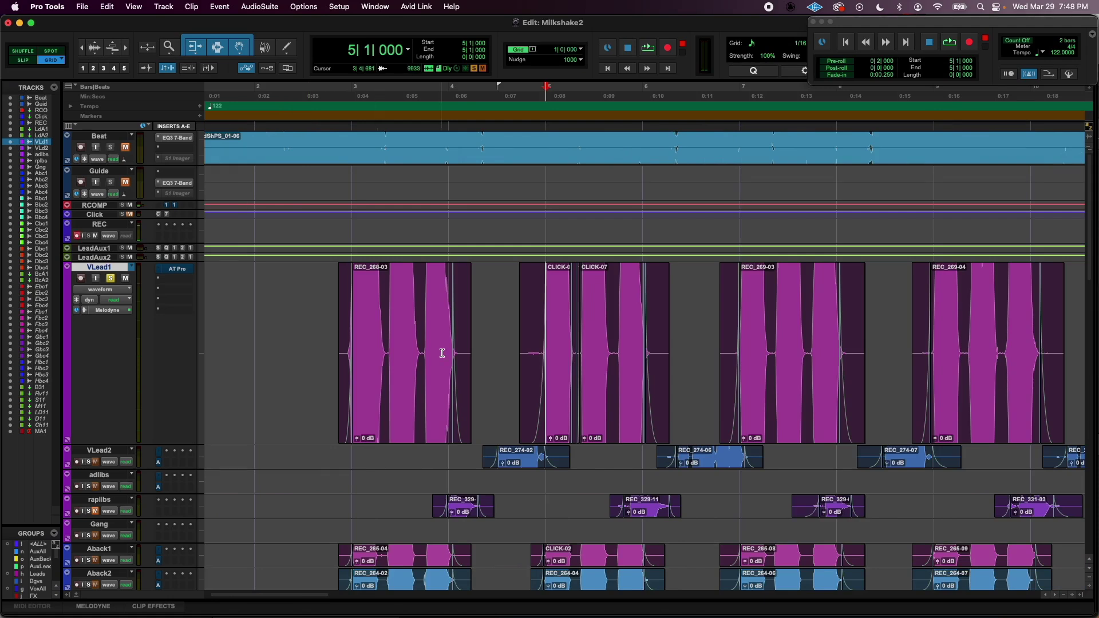
click(310, 307)
key(super+bracketright)
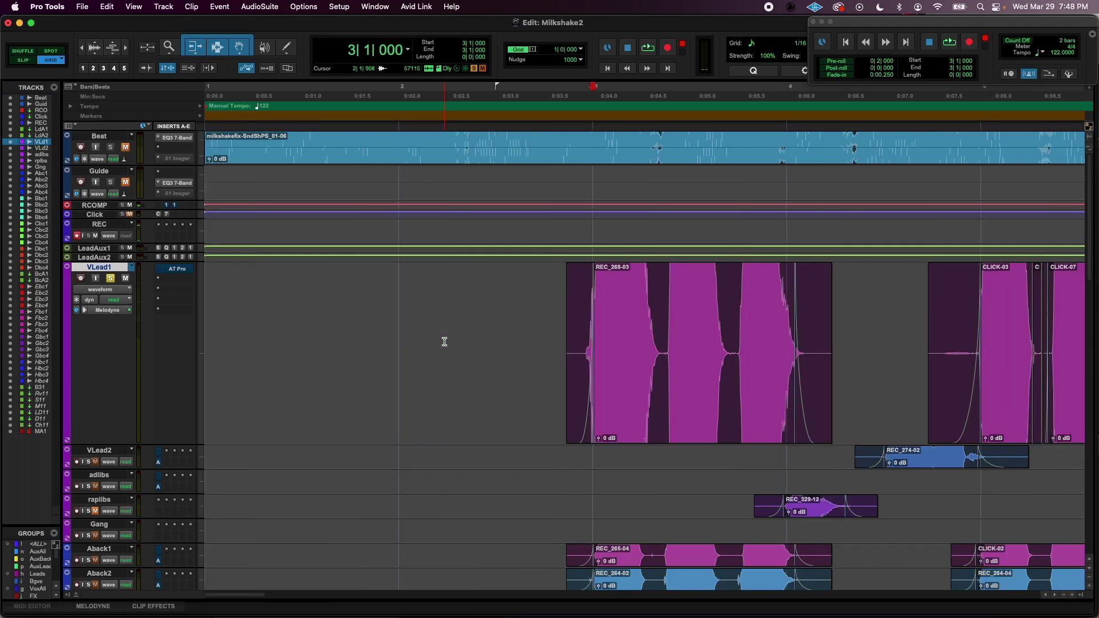
key(super+bracketleft)
key(super+bracketleft)
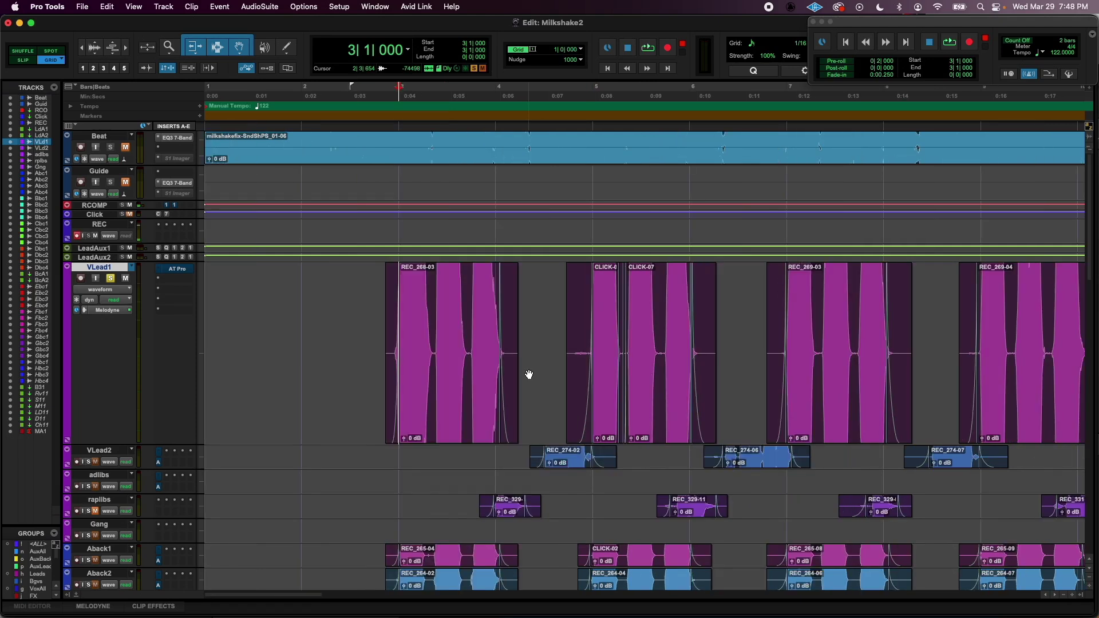